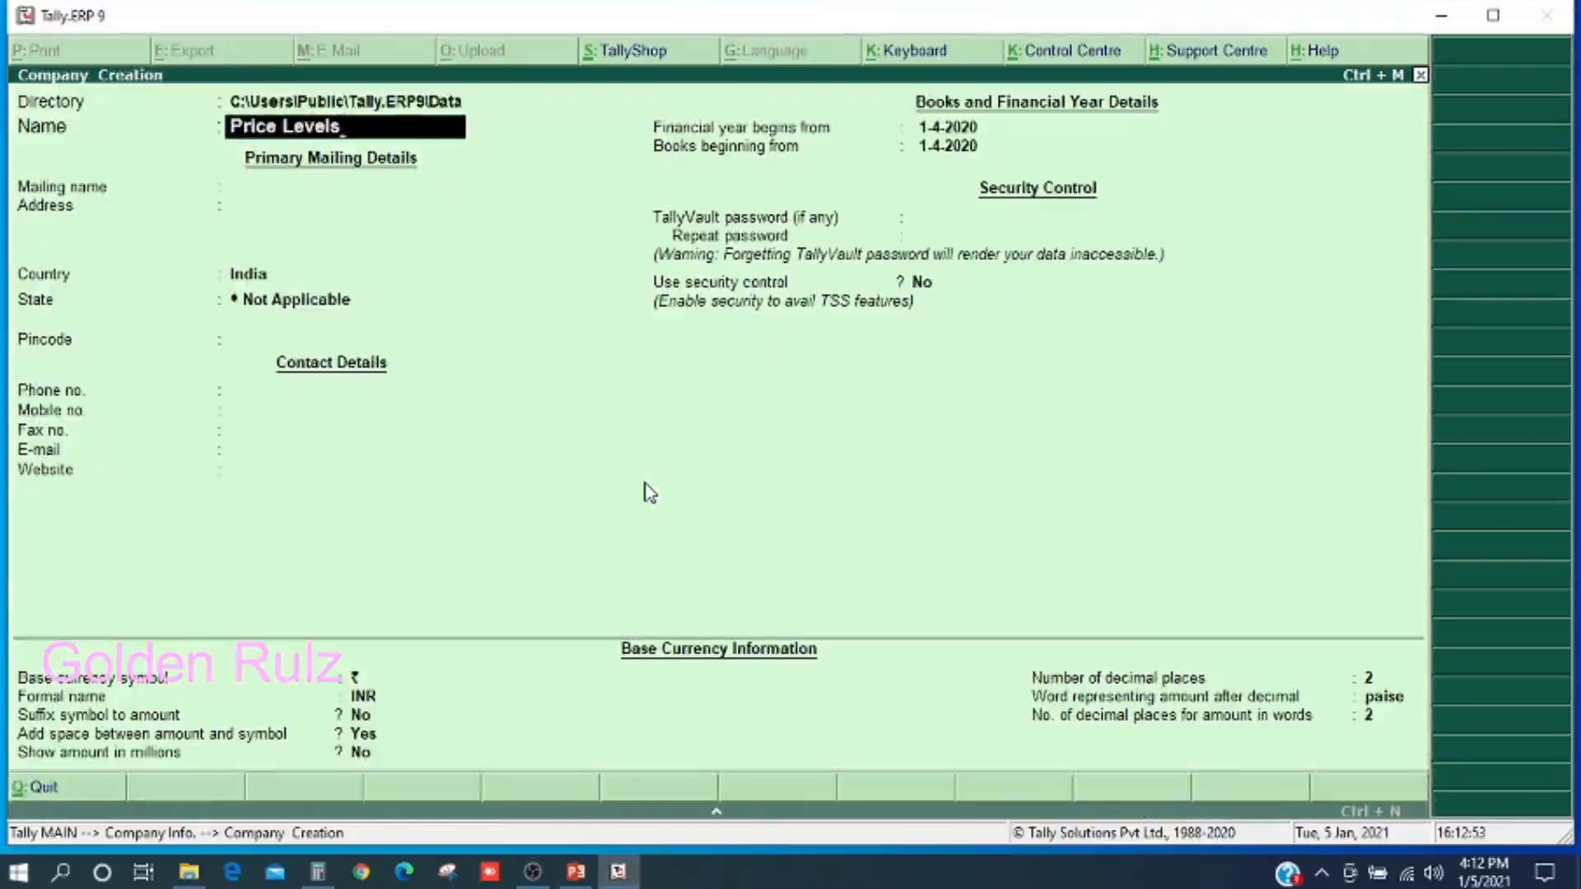
- Set the state to Tamil Nadu for the new company Price Levels and save the company with the remaining details unchanged
key(Return)
key(Return)
key(Return)
key(Return)
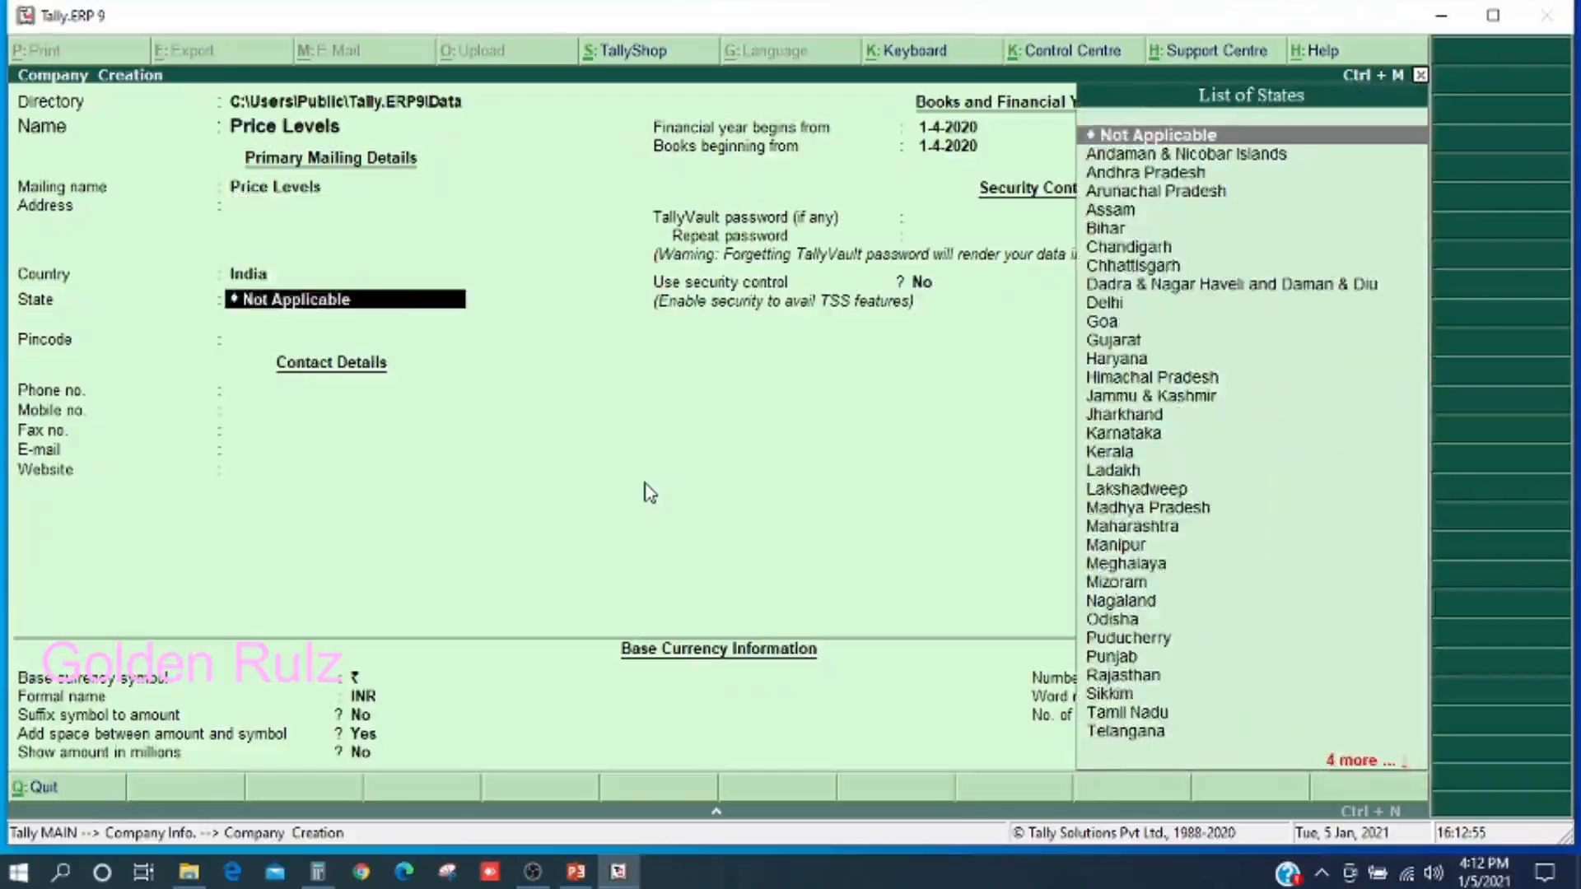
text(T)
key(Down)
key(Up)
key(Return)
key(Return)
key(Return)
key(Return)
key(Return)
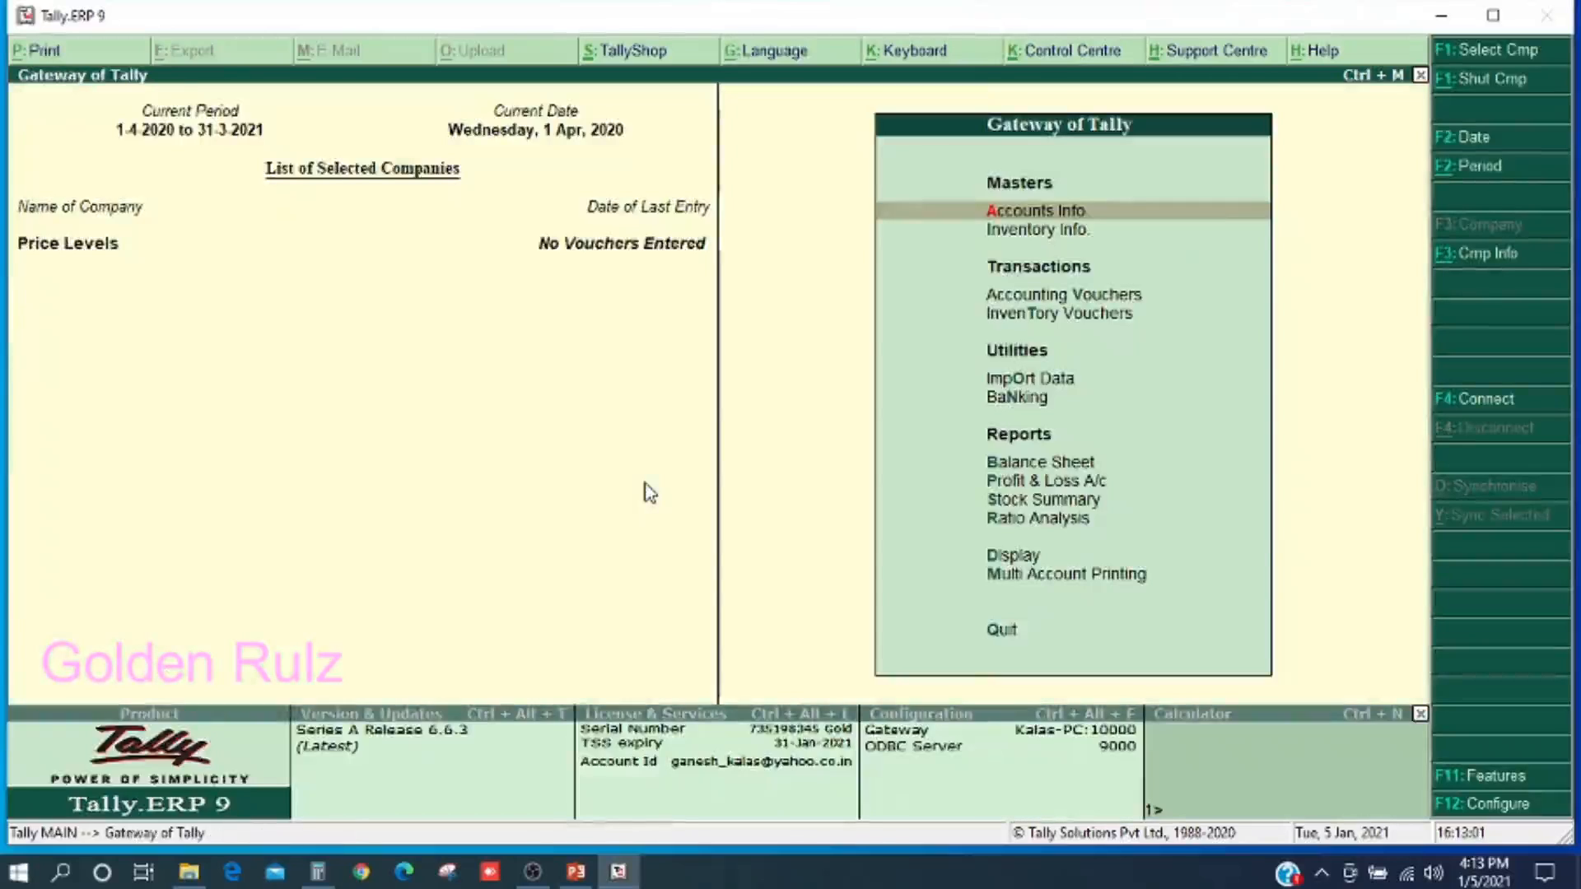
- Enable the use of multiple price levels in the company's inventory features
key(F11)
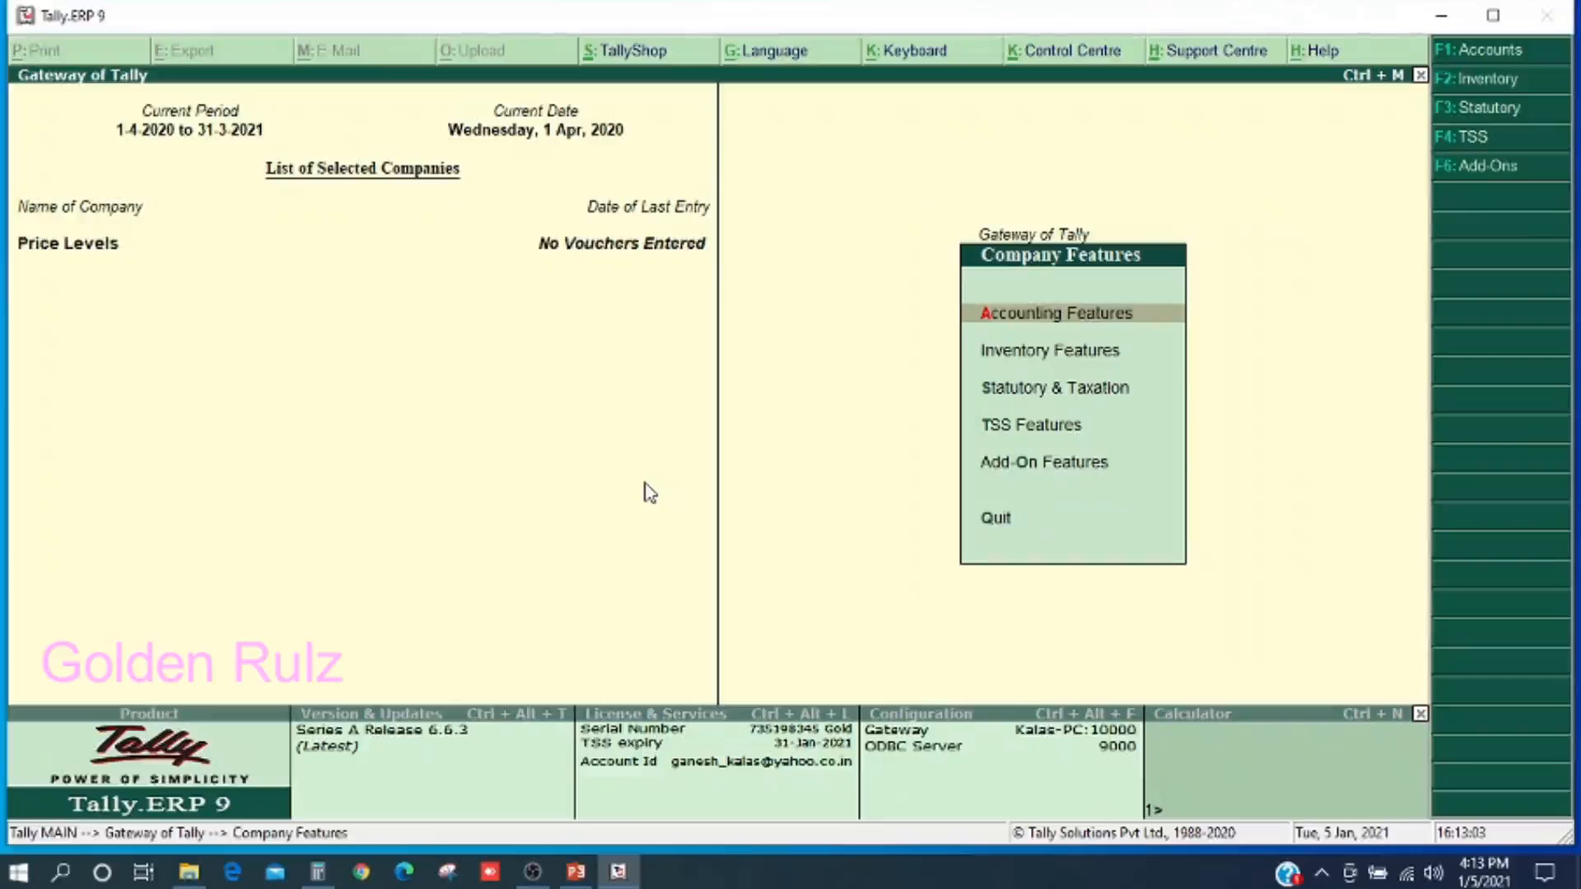
key(Down)
key(Return)
key(Return)
key(Return)
key(Return)
key(Return)
key(Return)
key(Return)
key(Return)
key(Return)
key(Return)
key(Return)
key(Return)
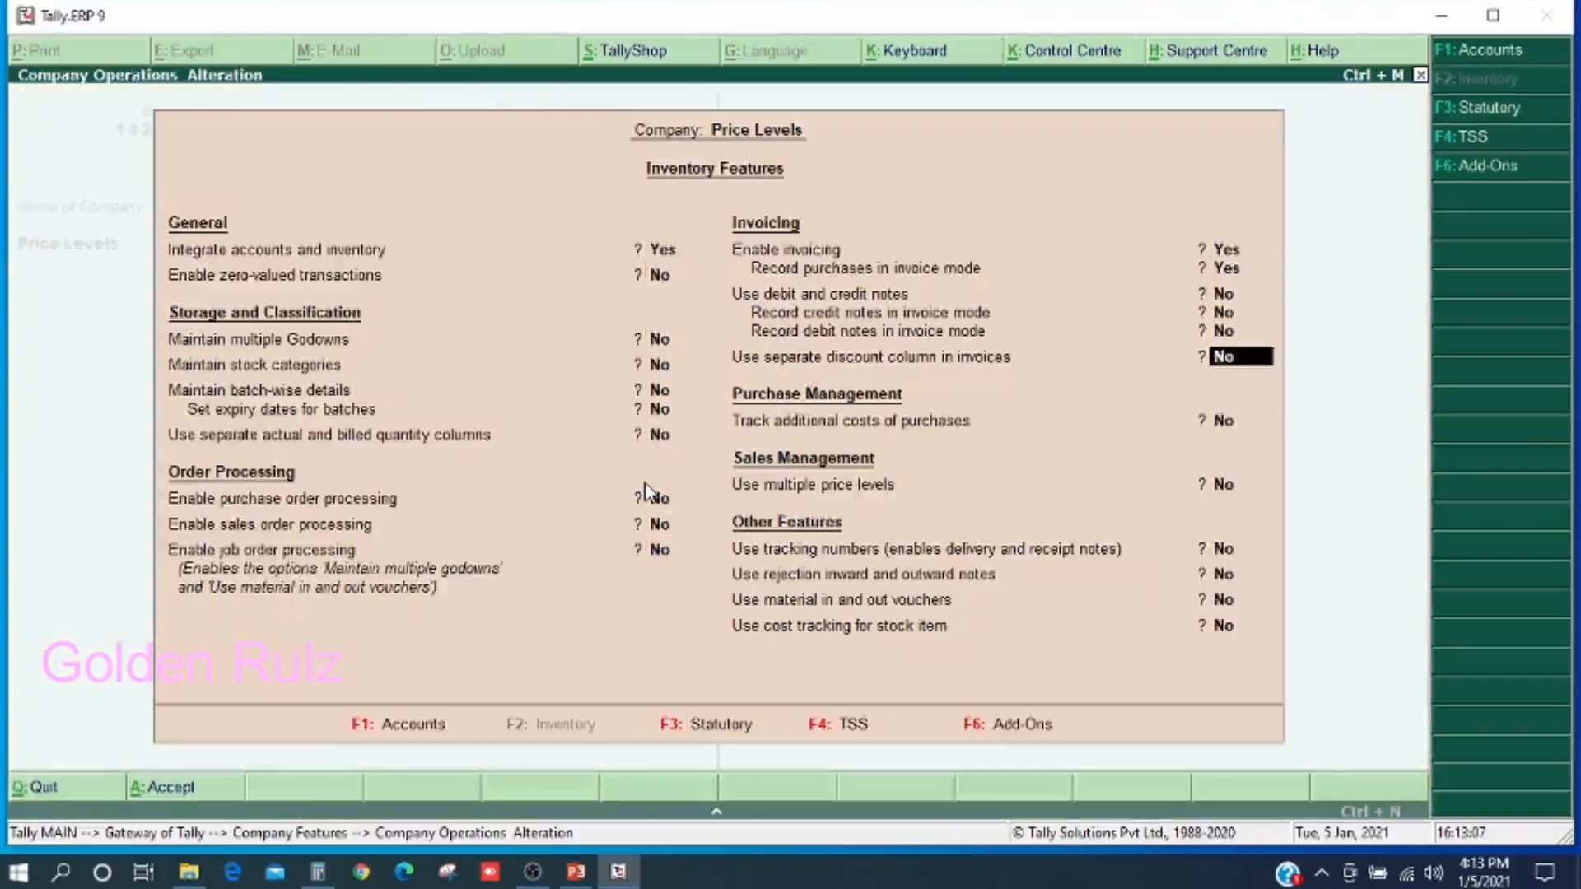
key(Return)
key(Return)
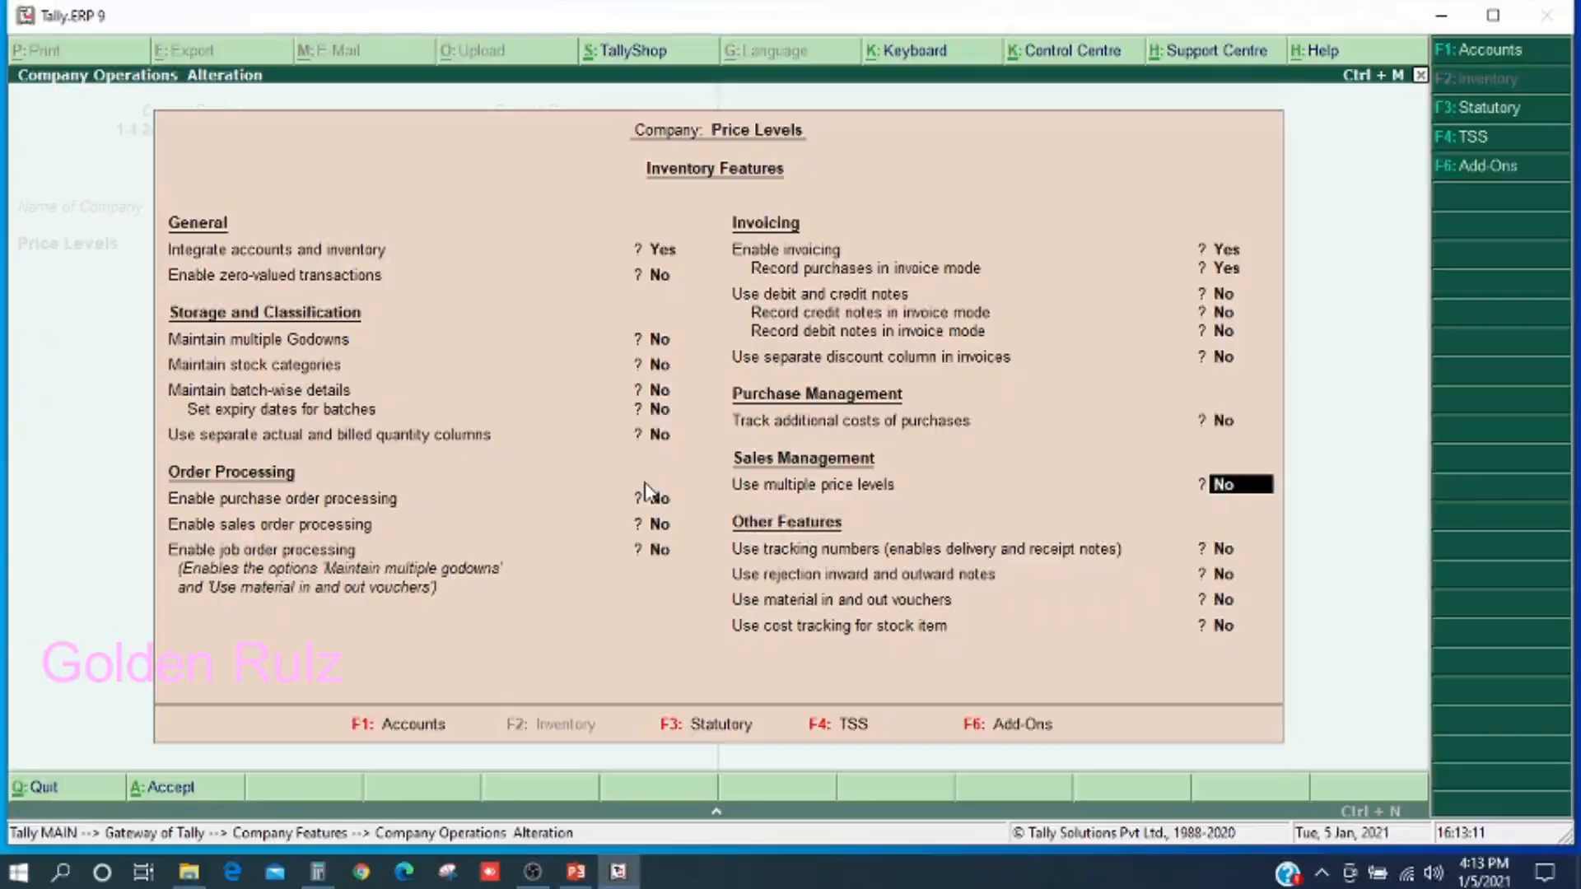
text(y)
key(Return)
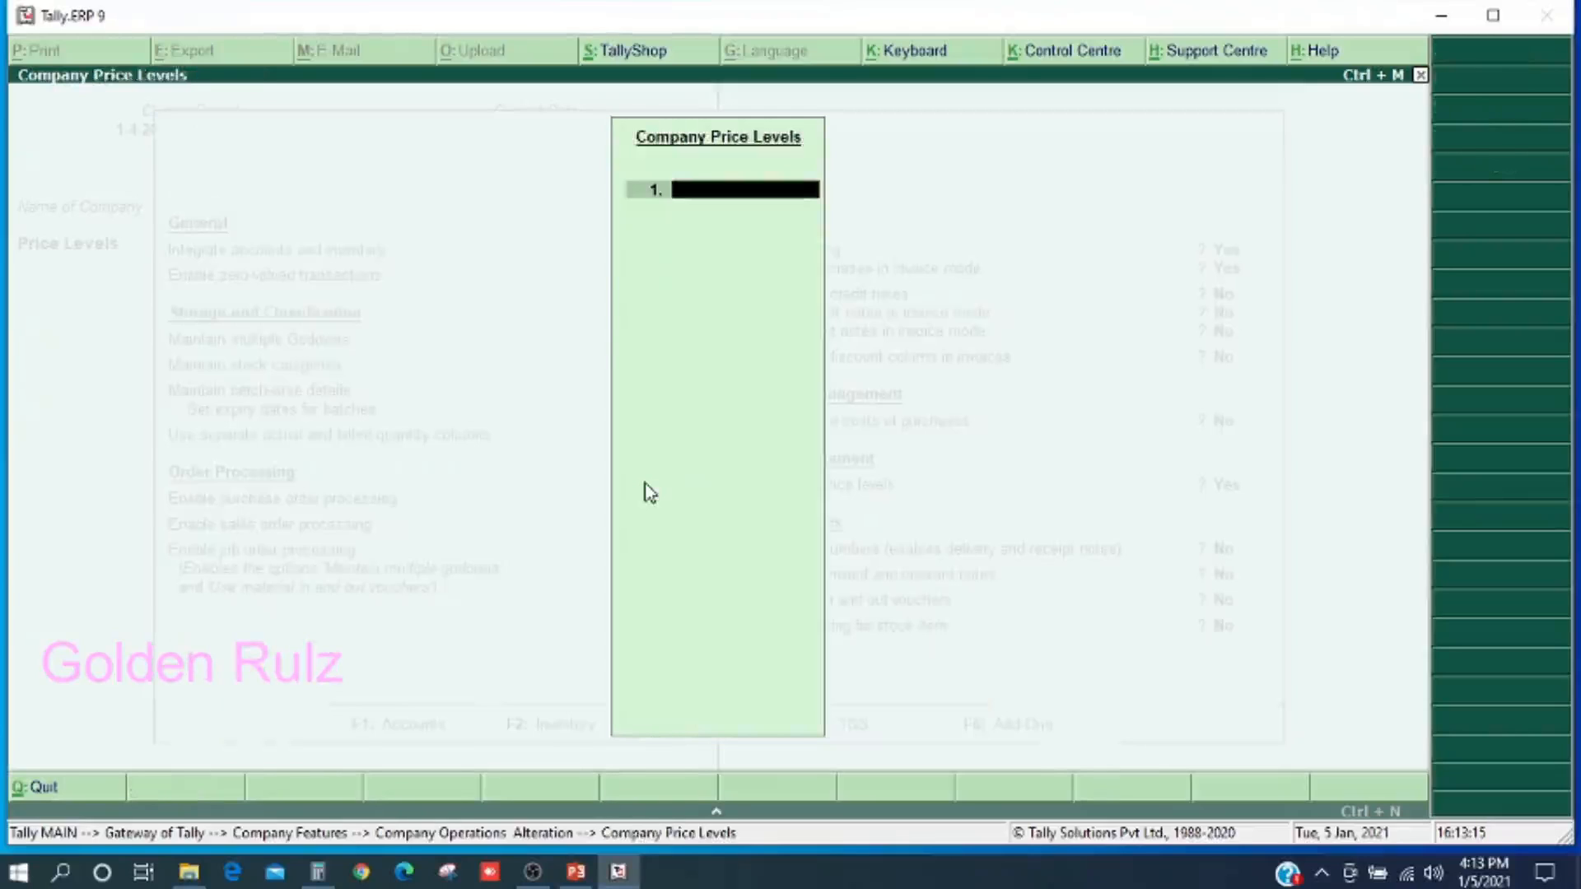
- Define the company price levels Whole Sale and Retail, and save the inventory features
text(Whole Sale)
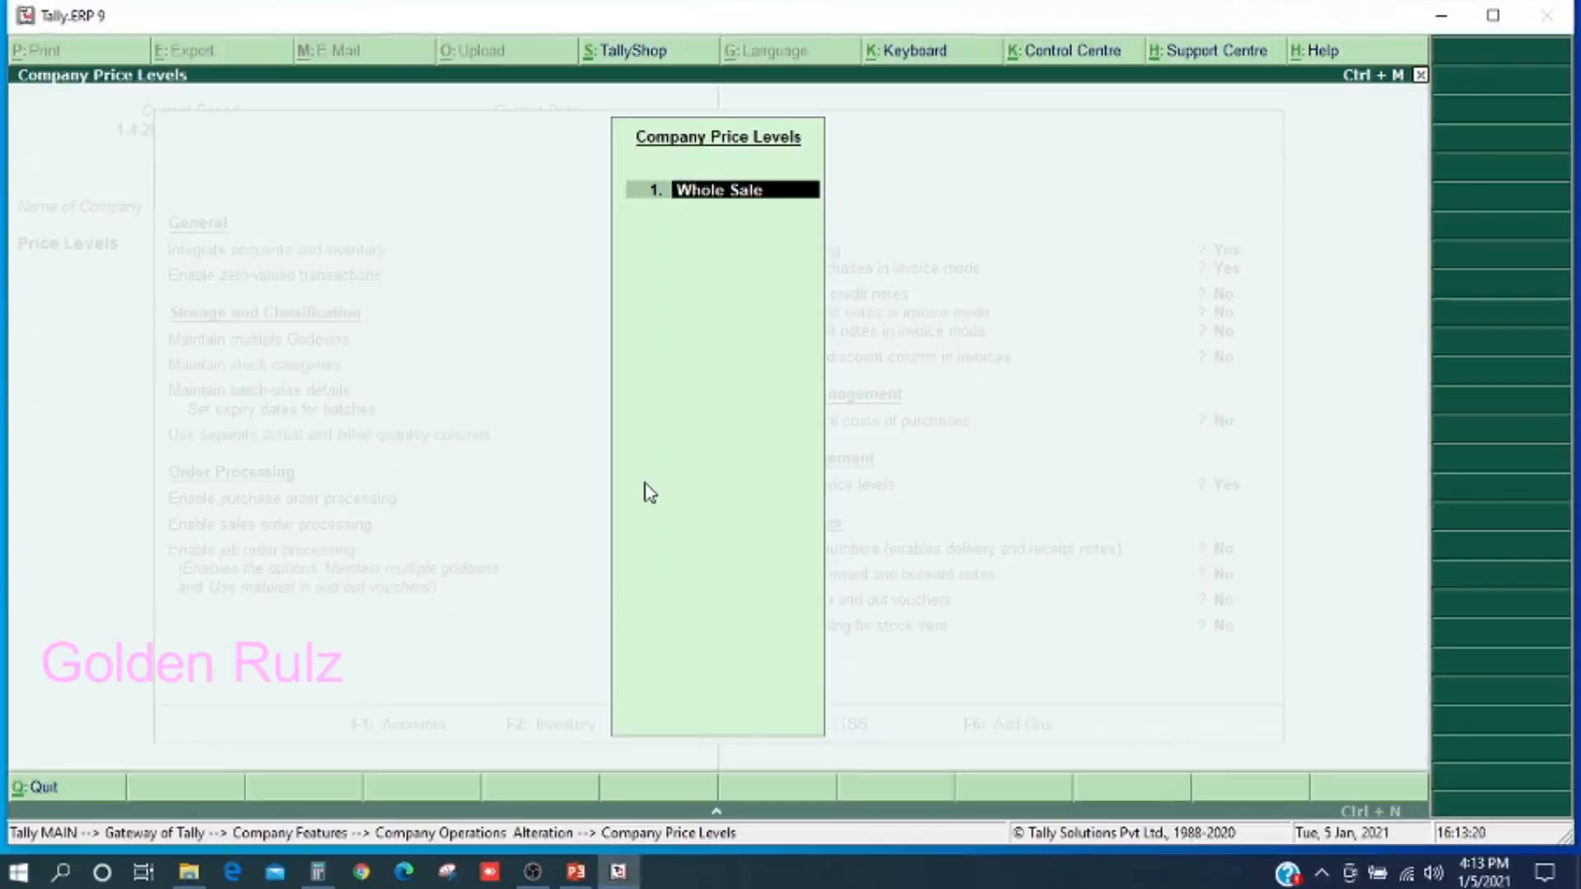
key(Return)
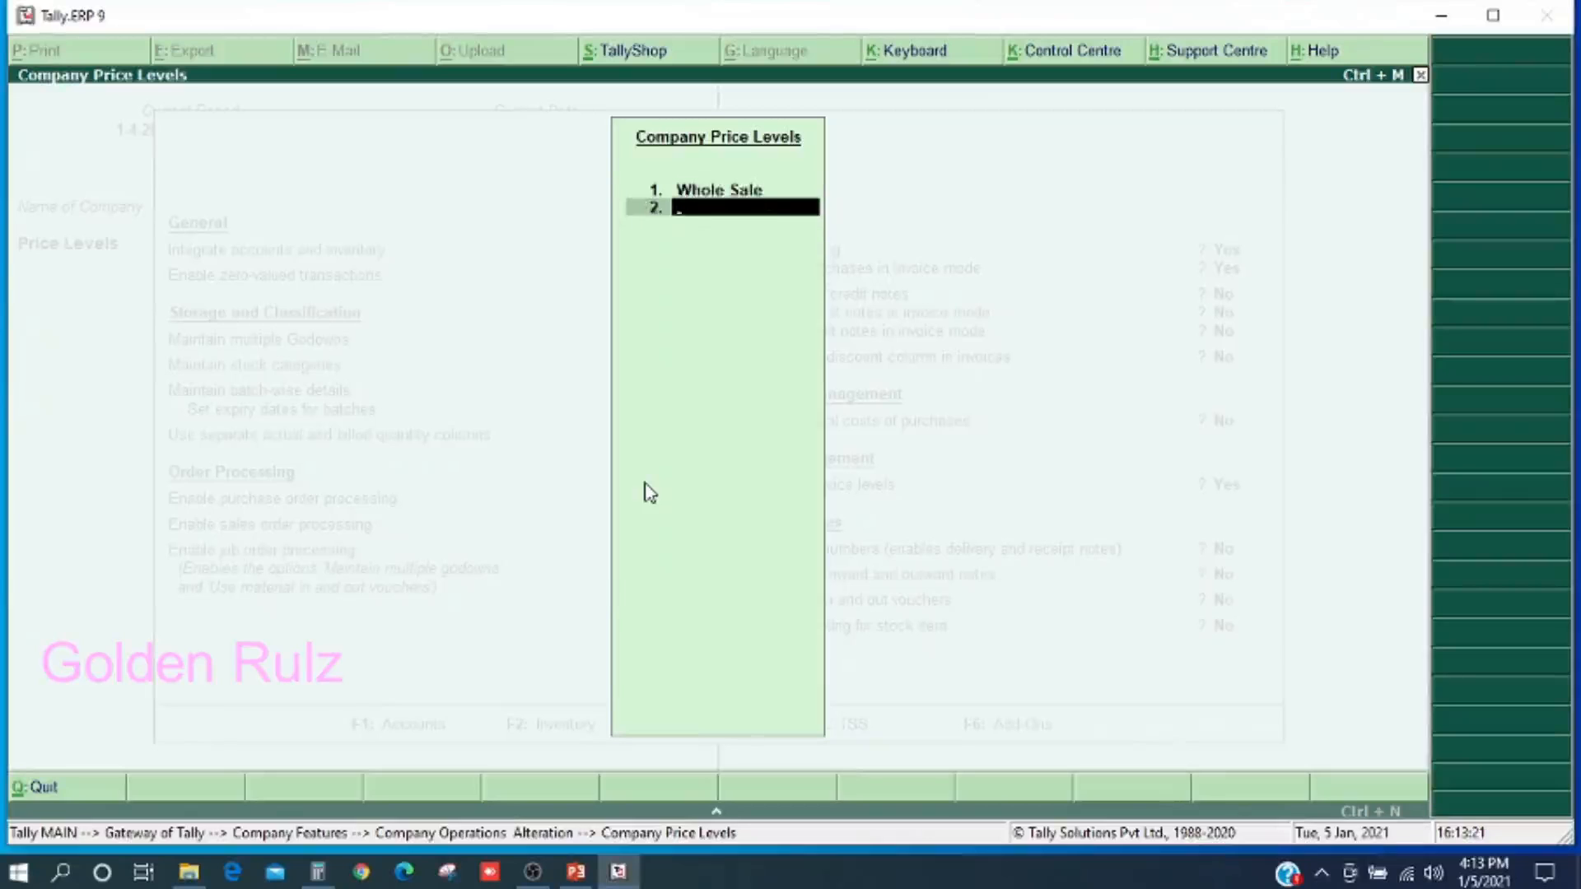
text(Retail)
key(Return)
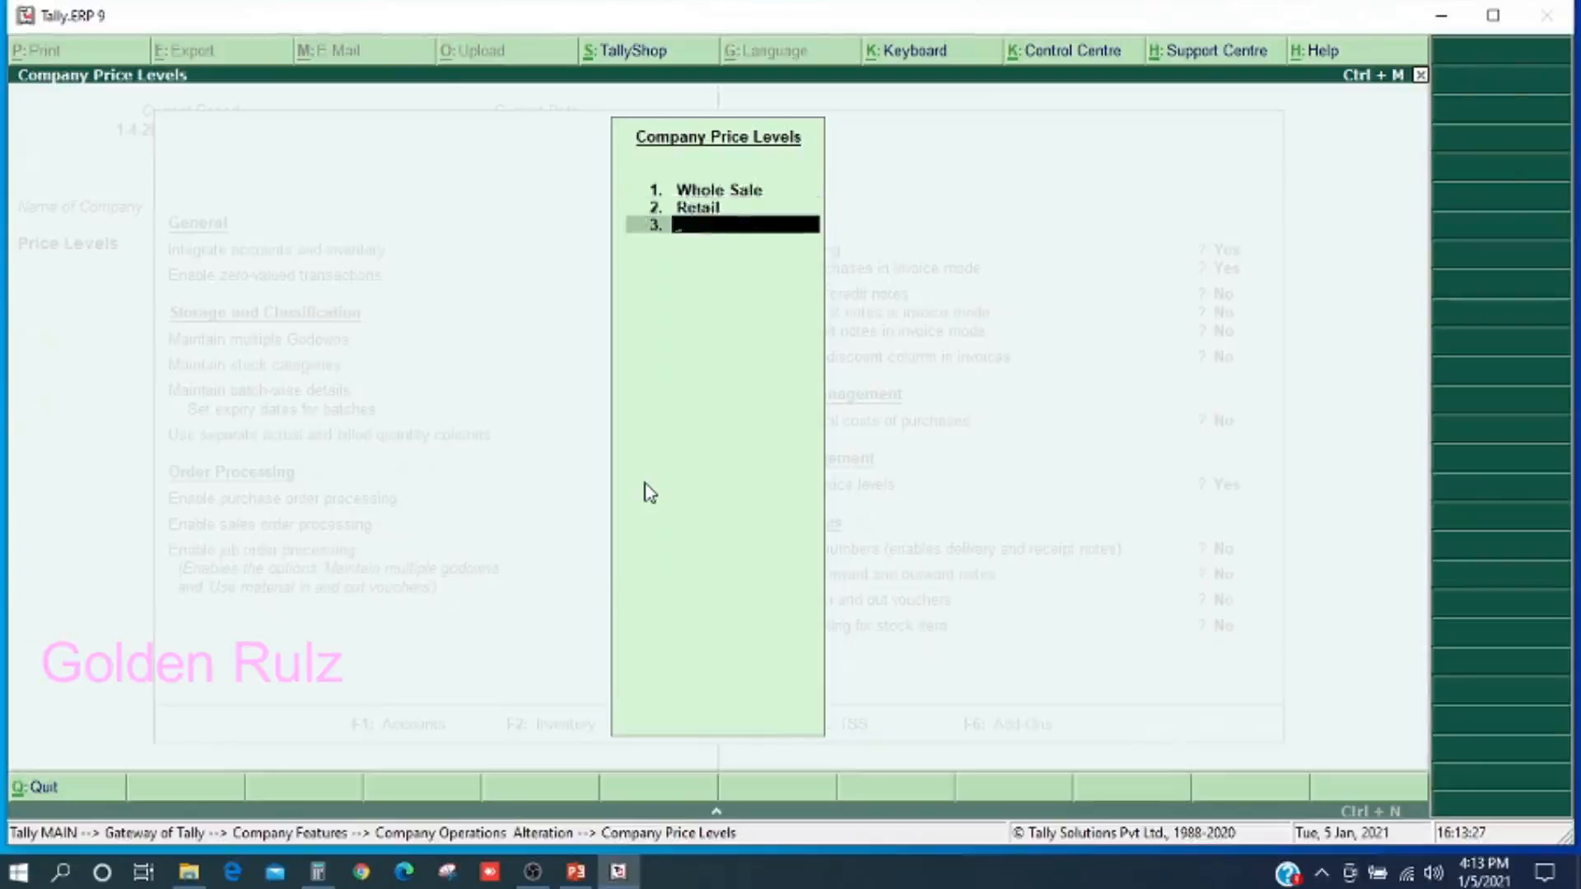
key(Return)
key(Return)
key(Return)
key(Return)
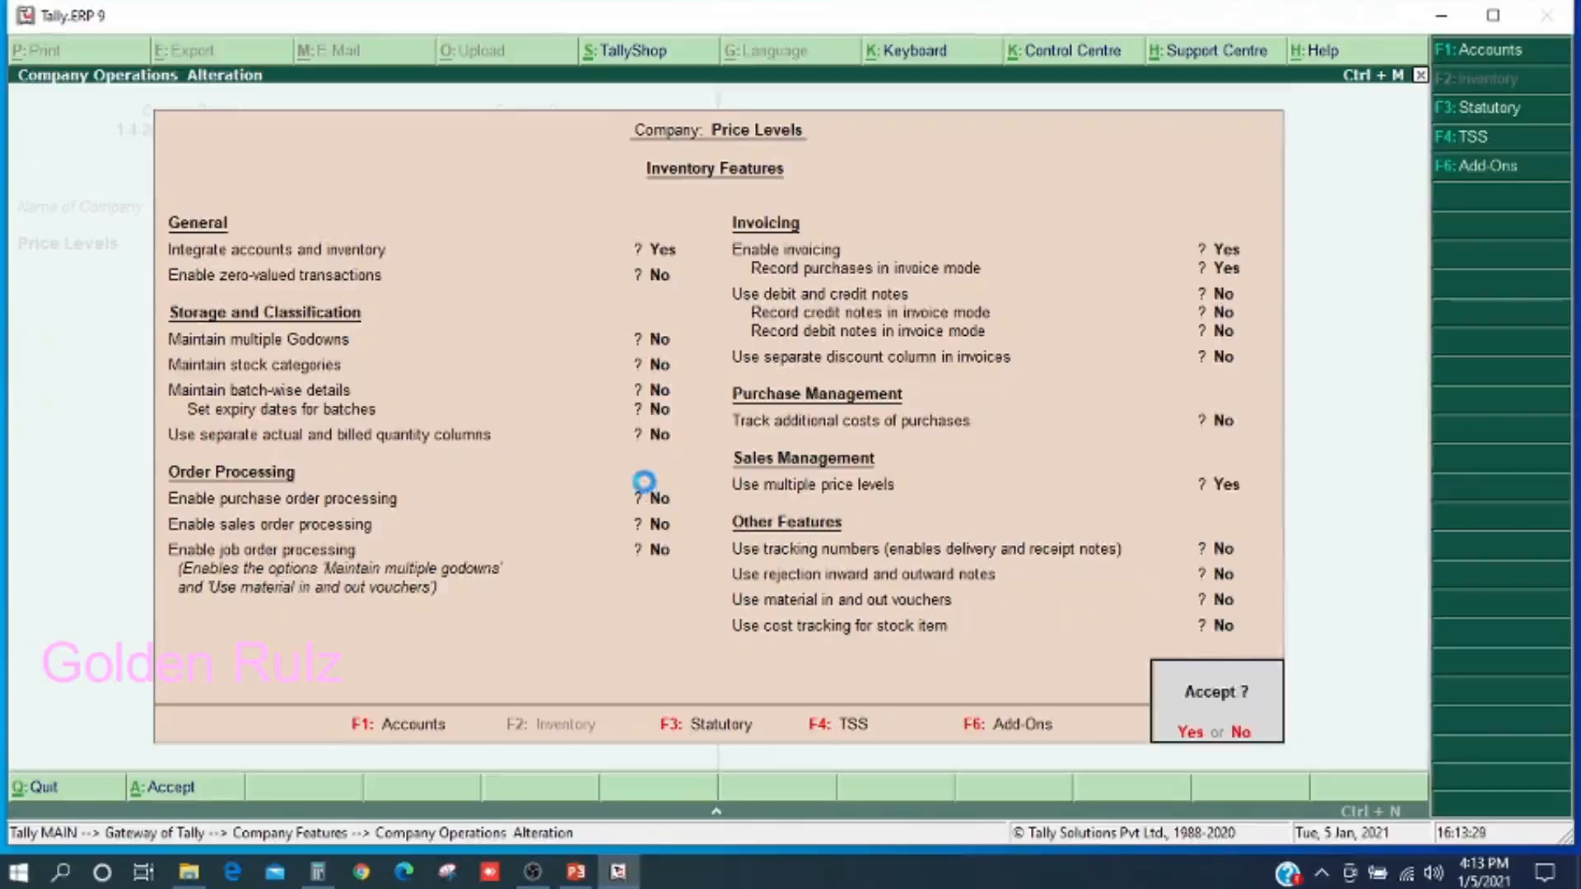
key(Return)
key(Escape)
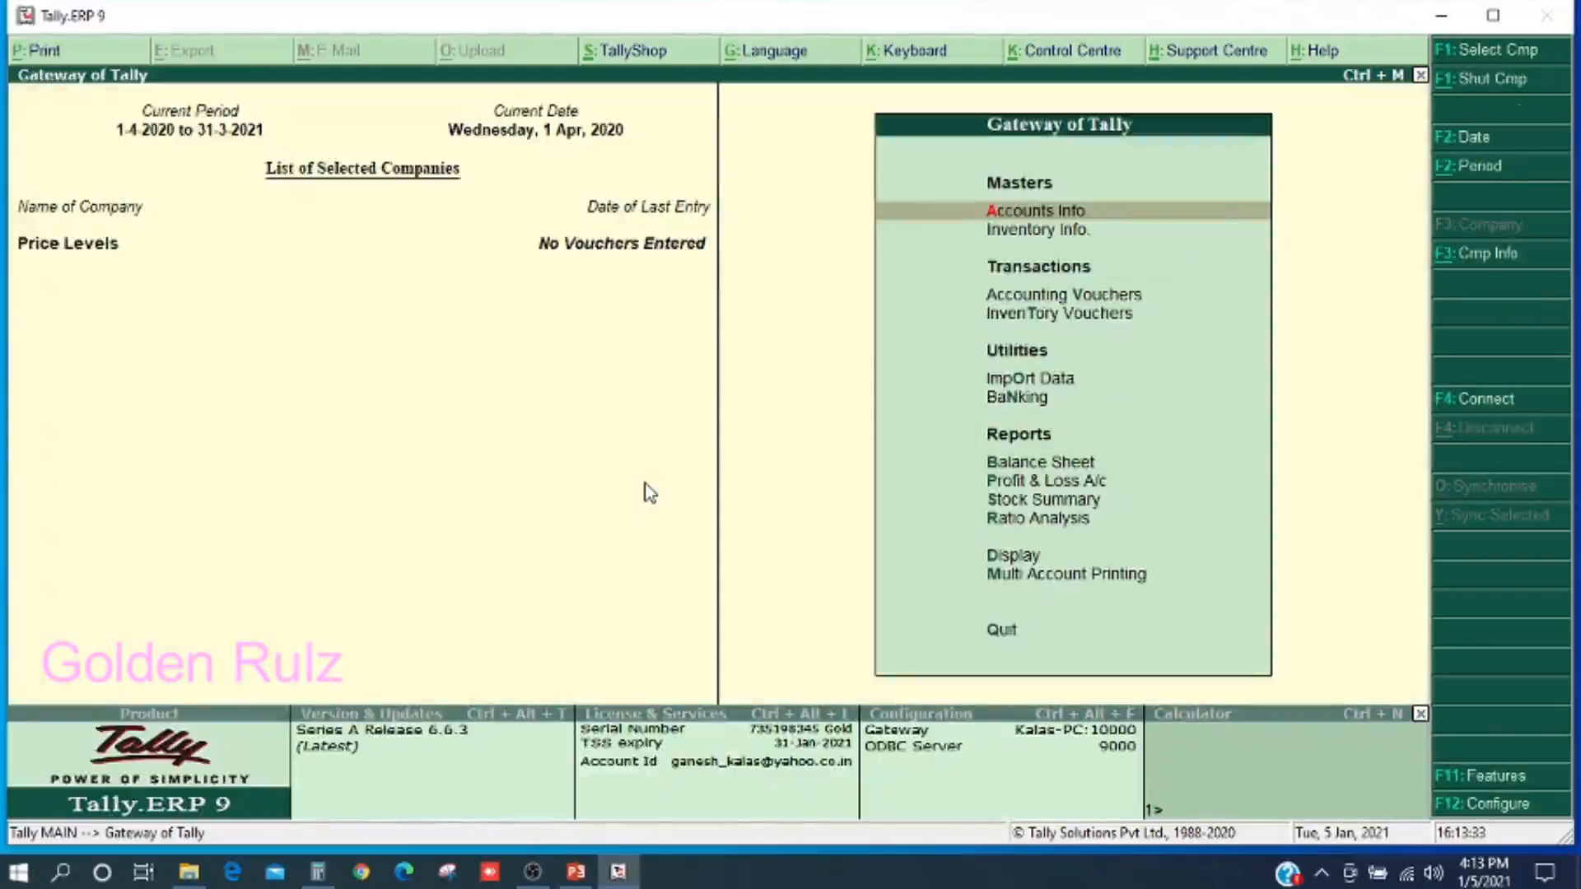
- Create a single ledger named Capital under the Capital Account group
key(Return)
key(l)
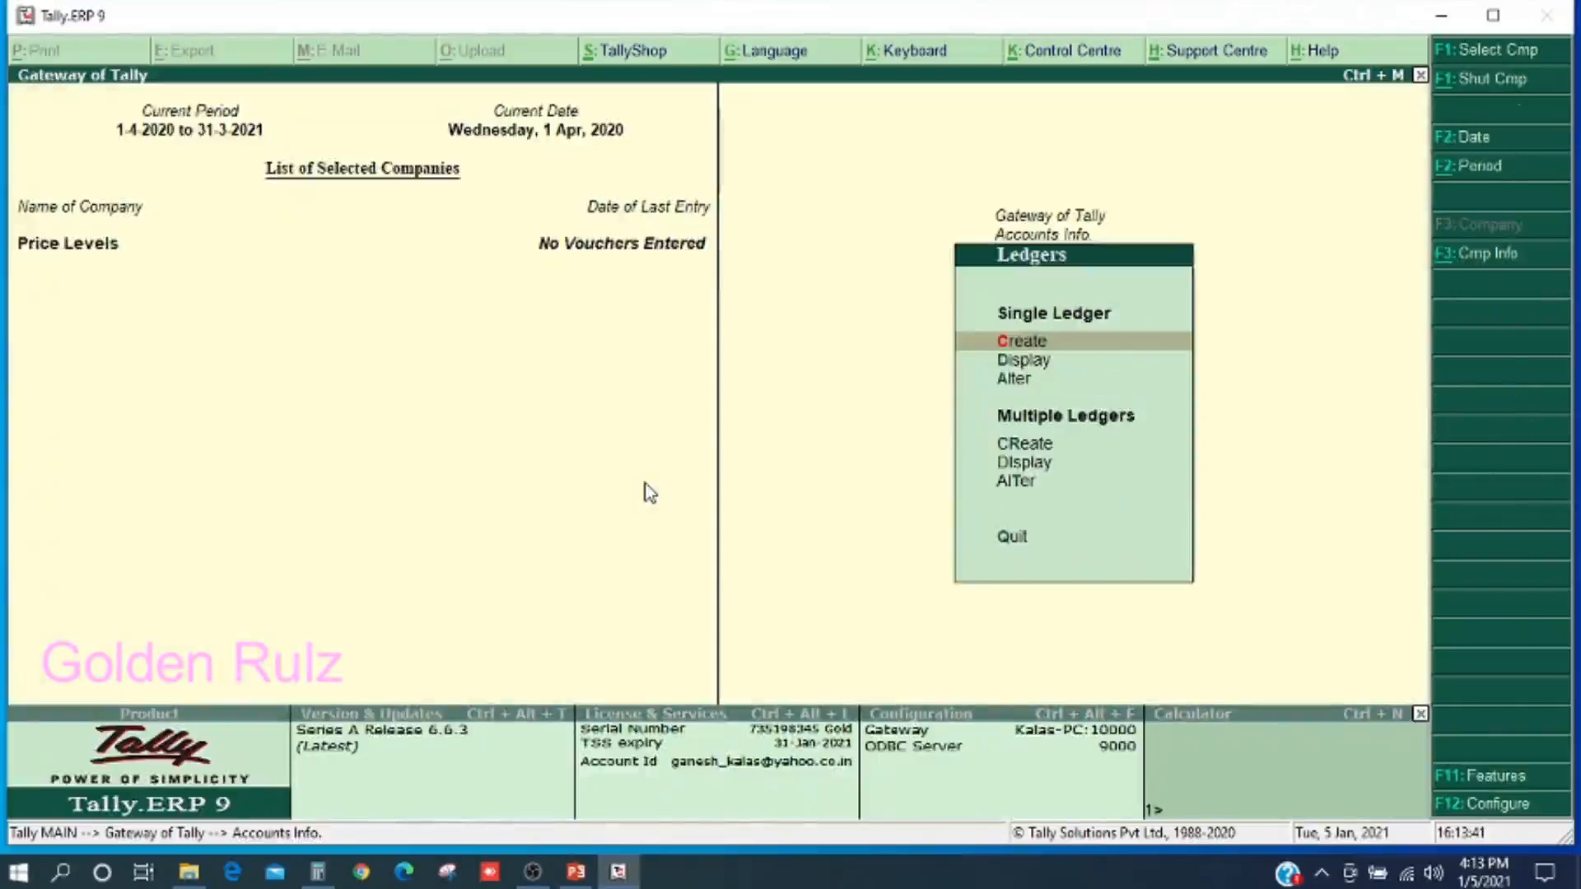
key(Return)
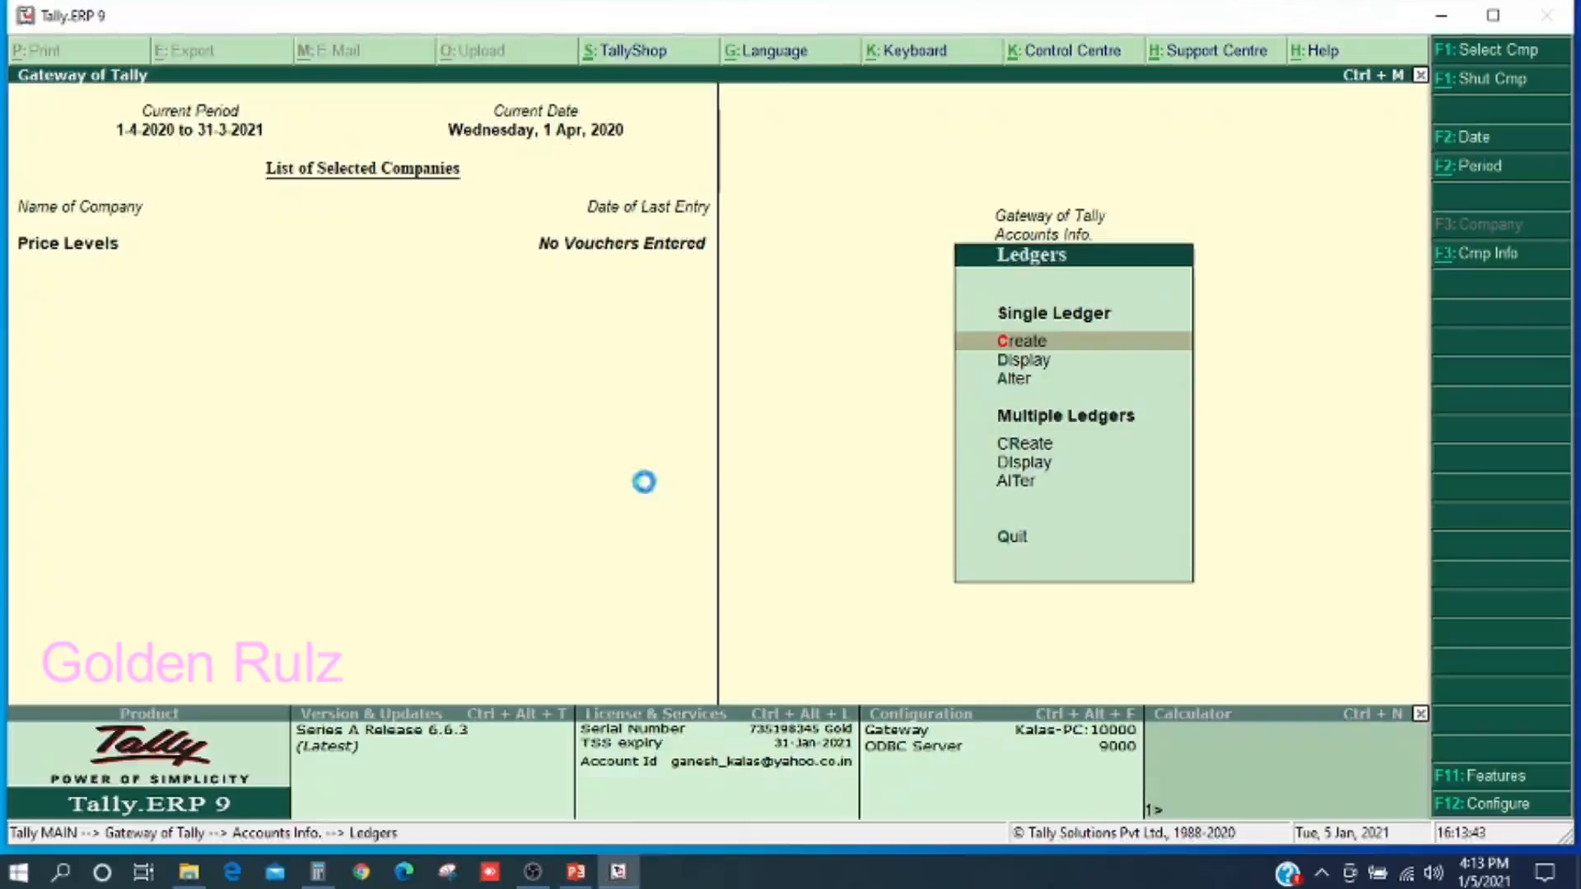
text(C)
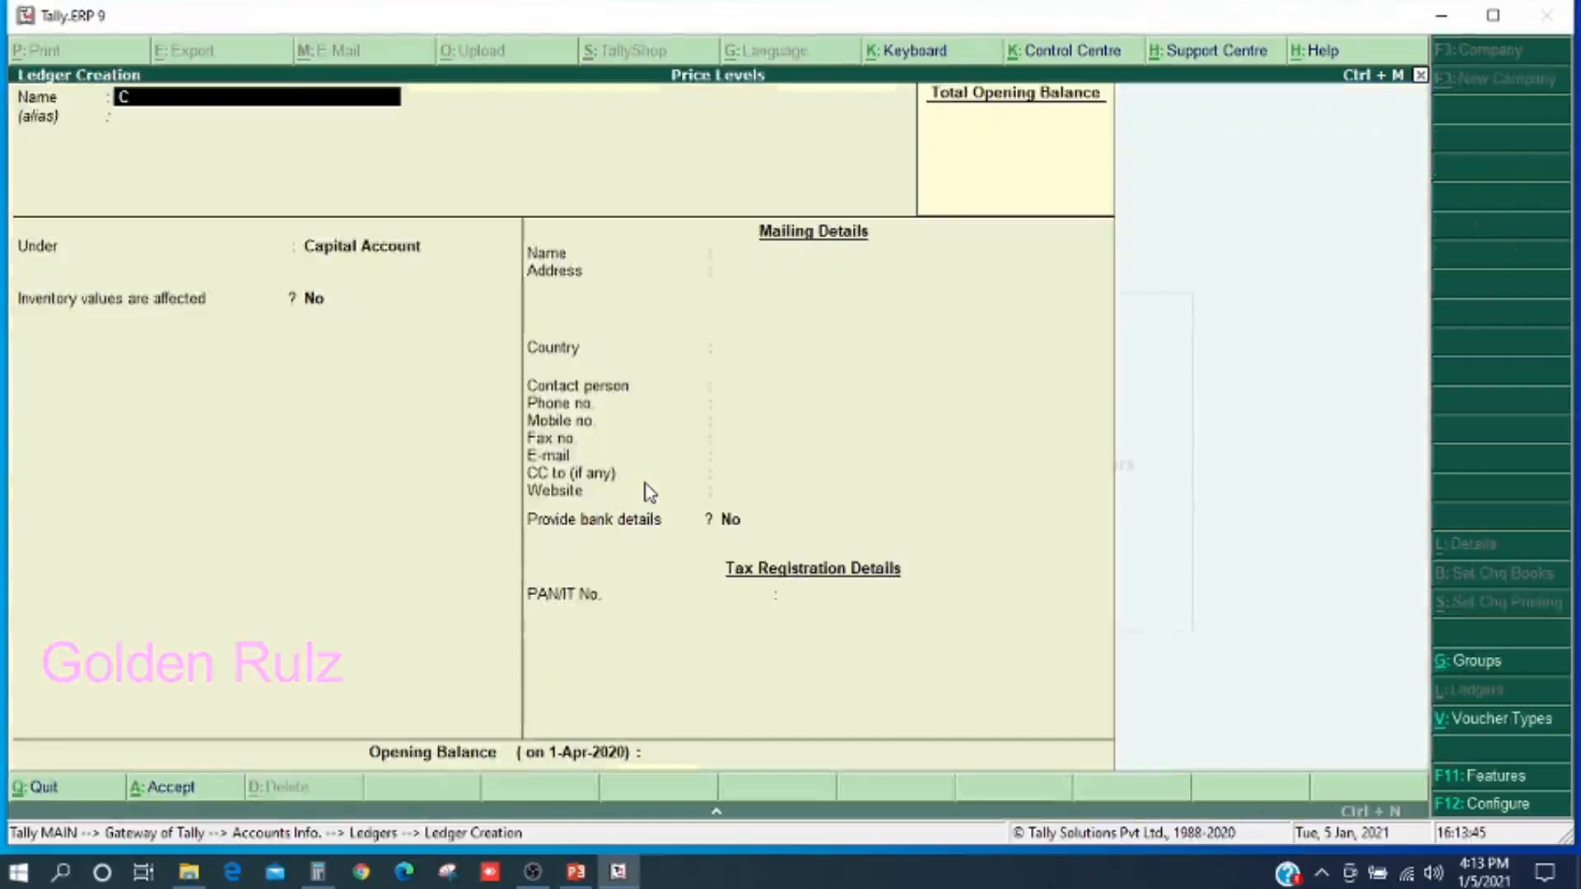
text(apital)
key(Return)
key(Return)
key(Return)
key(Return)
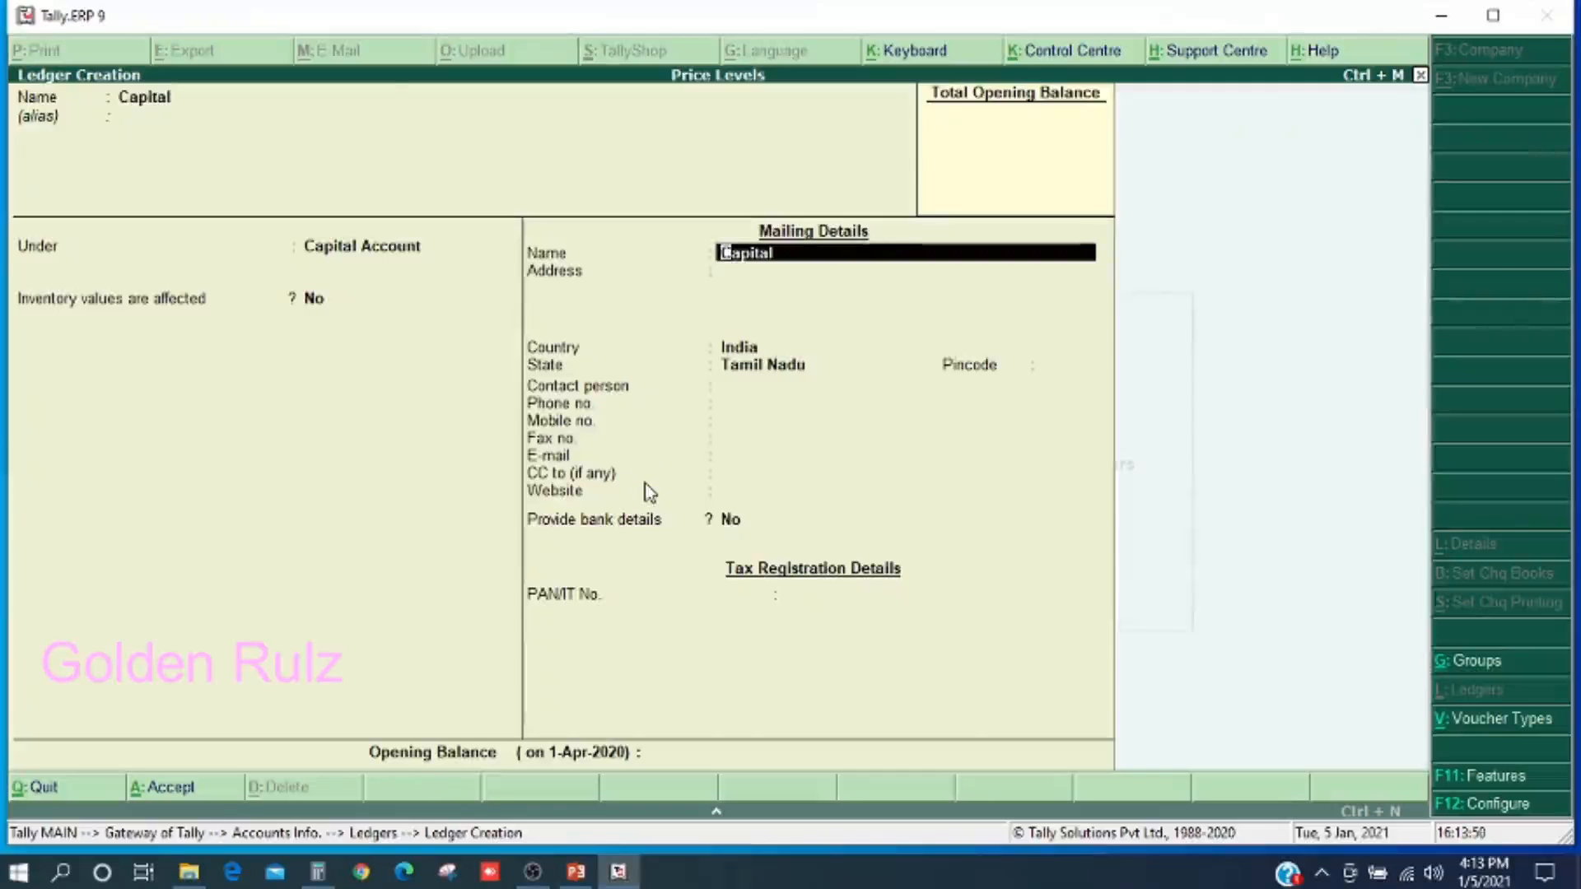
key(ctrl+a)
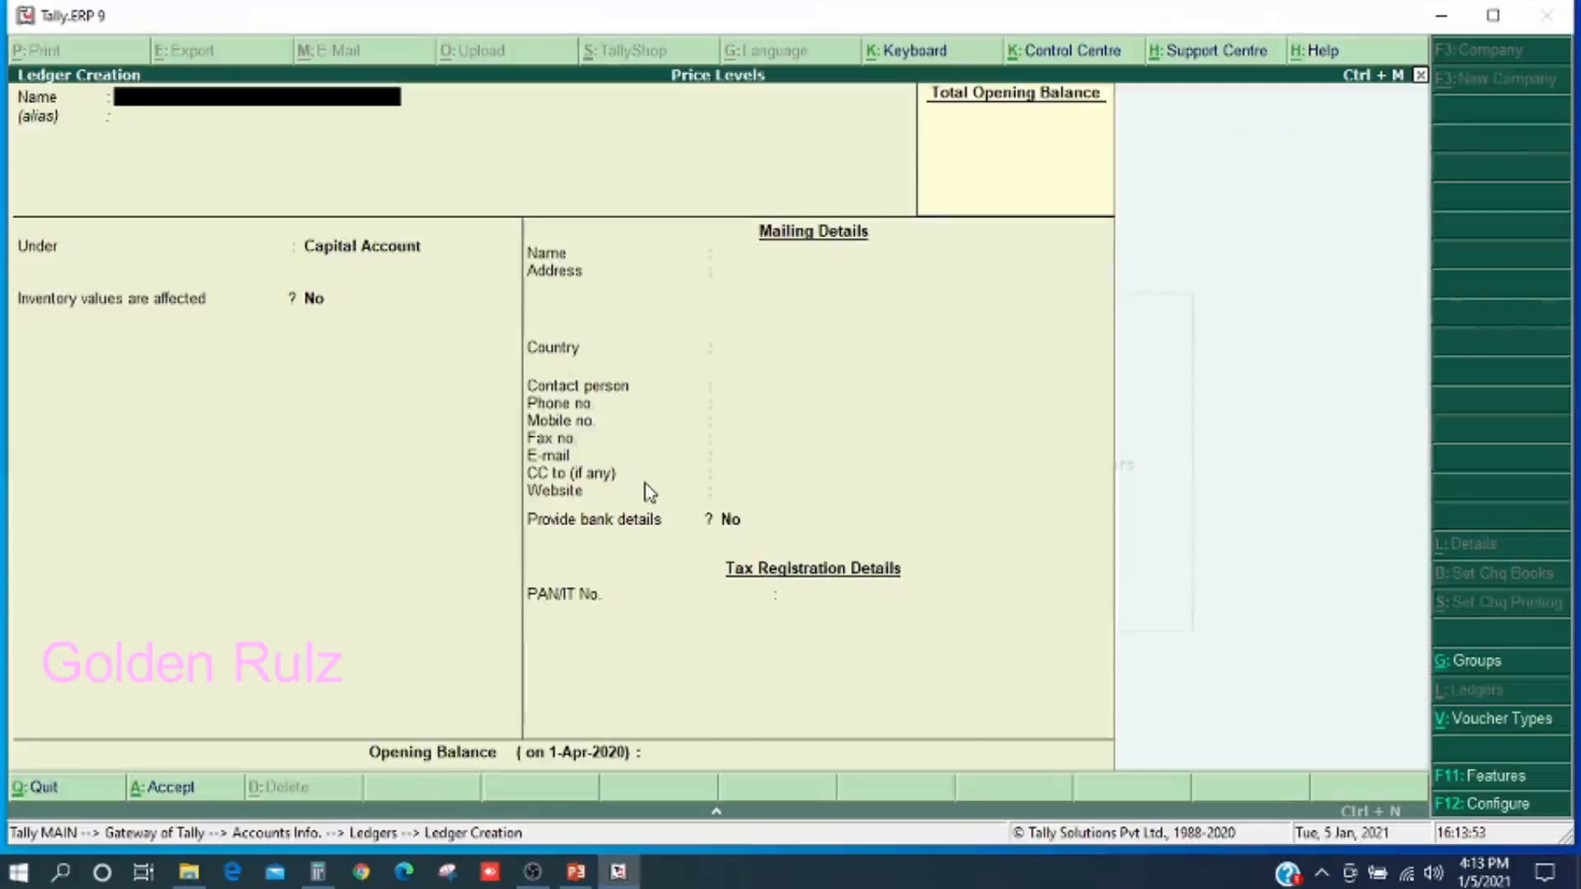
- Create a ledger named Hdfc Bank under the Bank Accounts group, leaving its bank account details at their defaults
text(Hdfc Accou)
key(BackSpace)
key(BackSpace)
key(BackSpace)
key(BackSpace)
key(BackSpace)
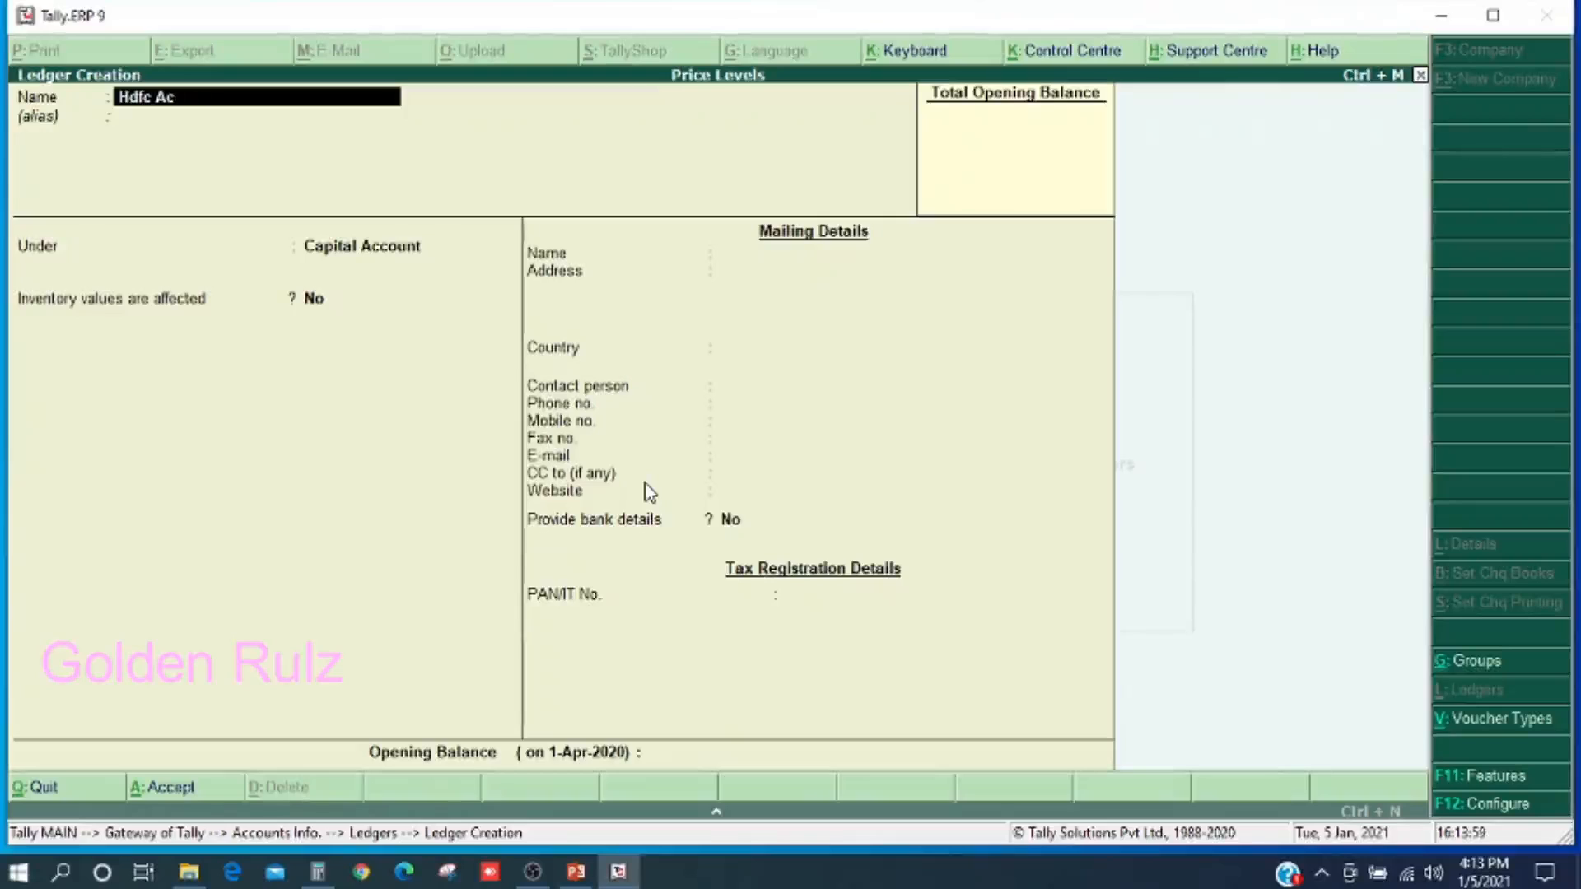
text(Bank)
key(Return)
key(Return)
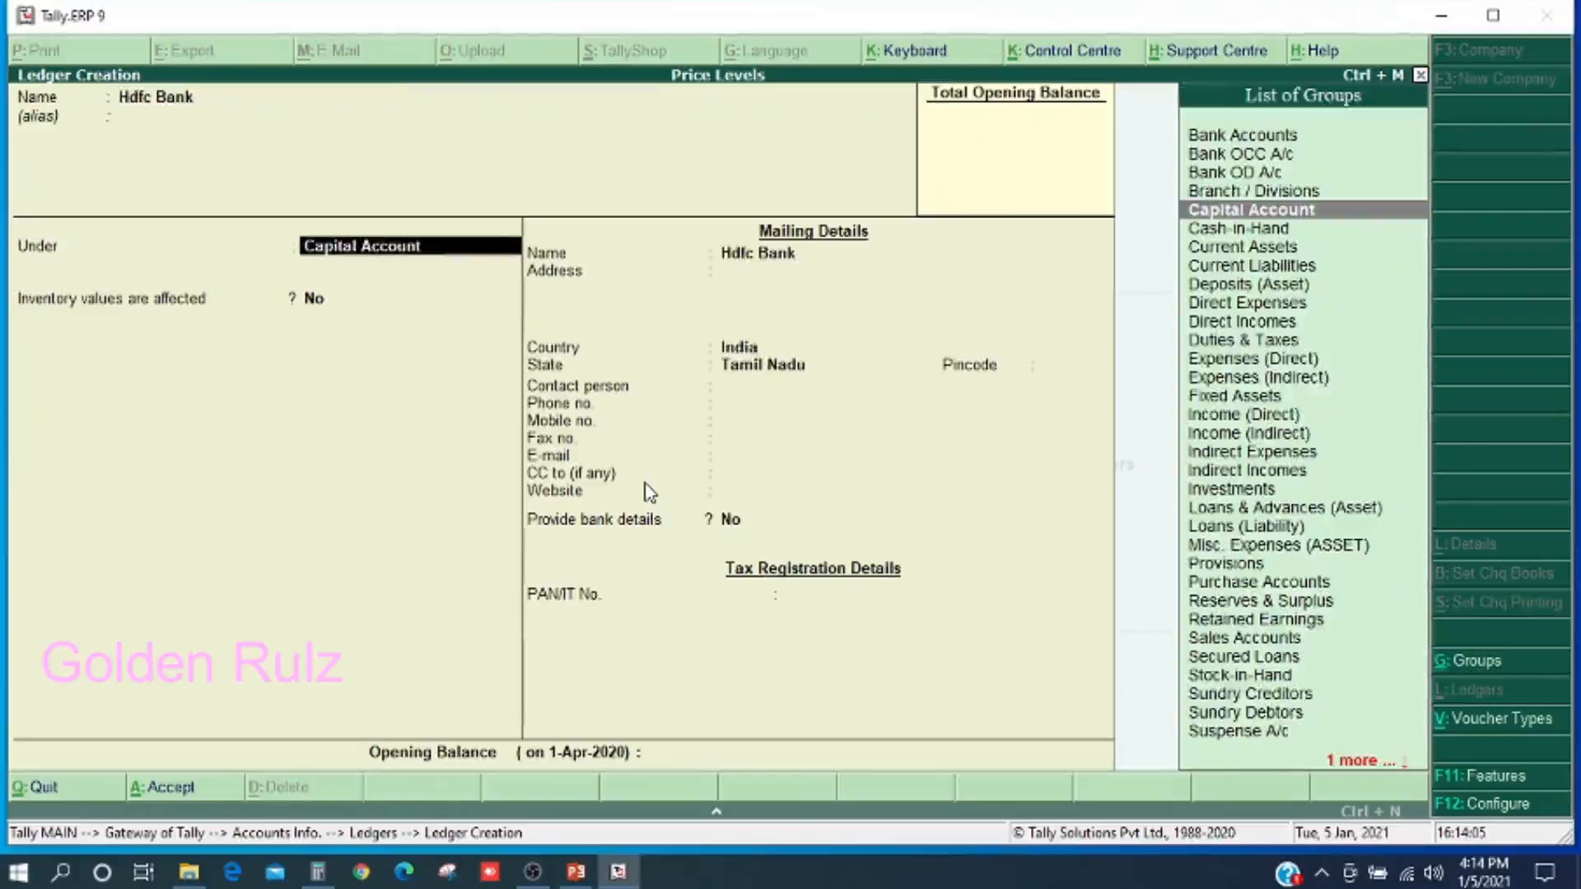
text(B)
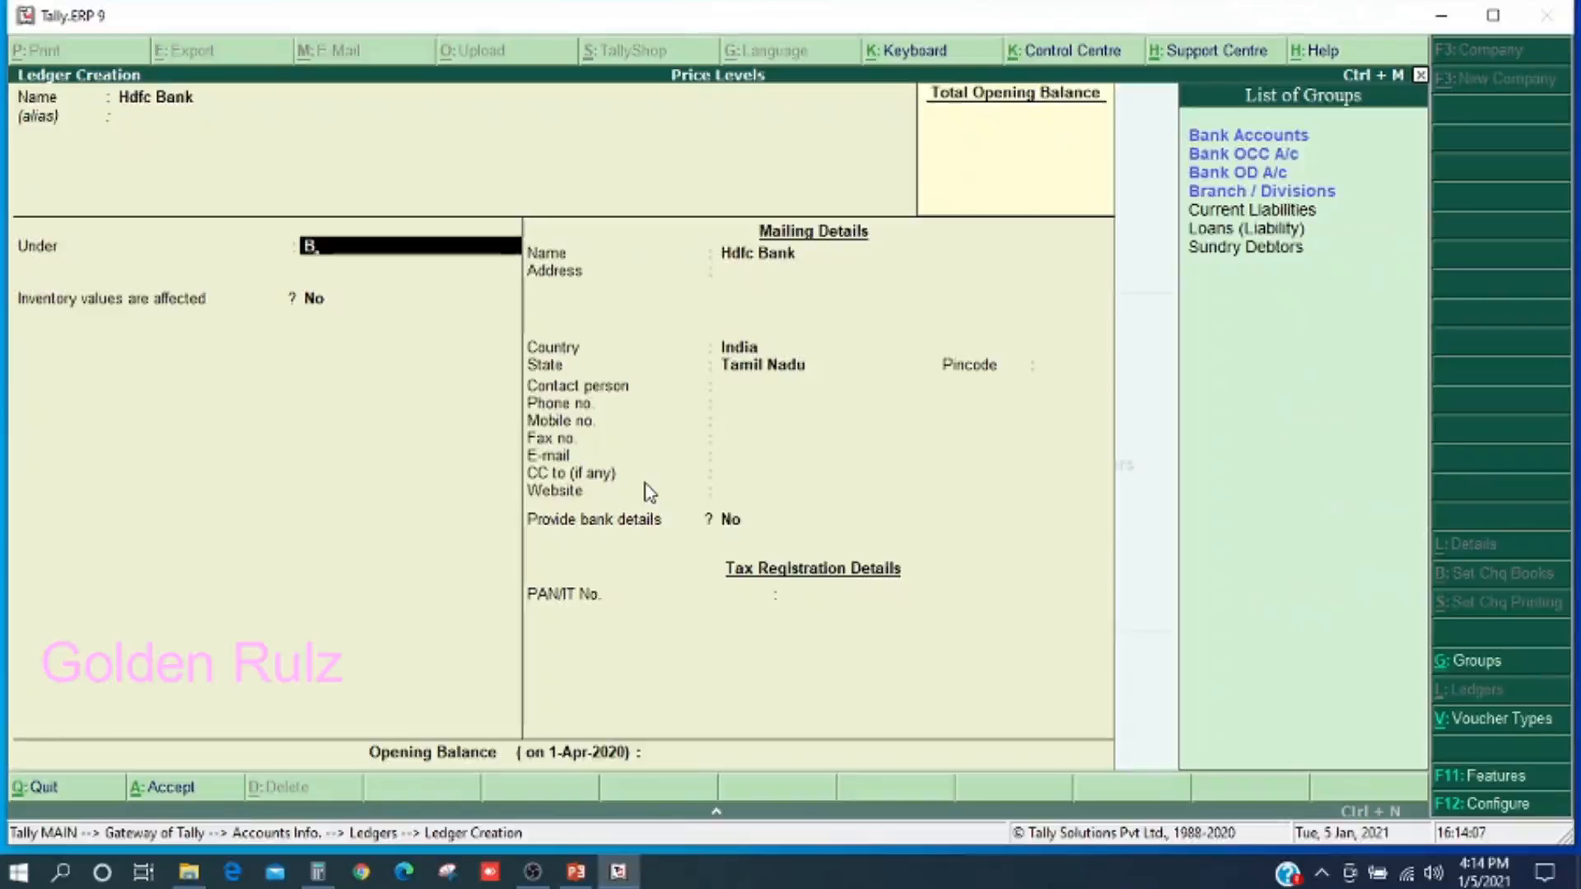
key(Return)
key(Return)
key(Return)
key(Return)
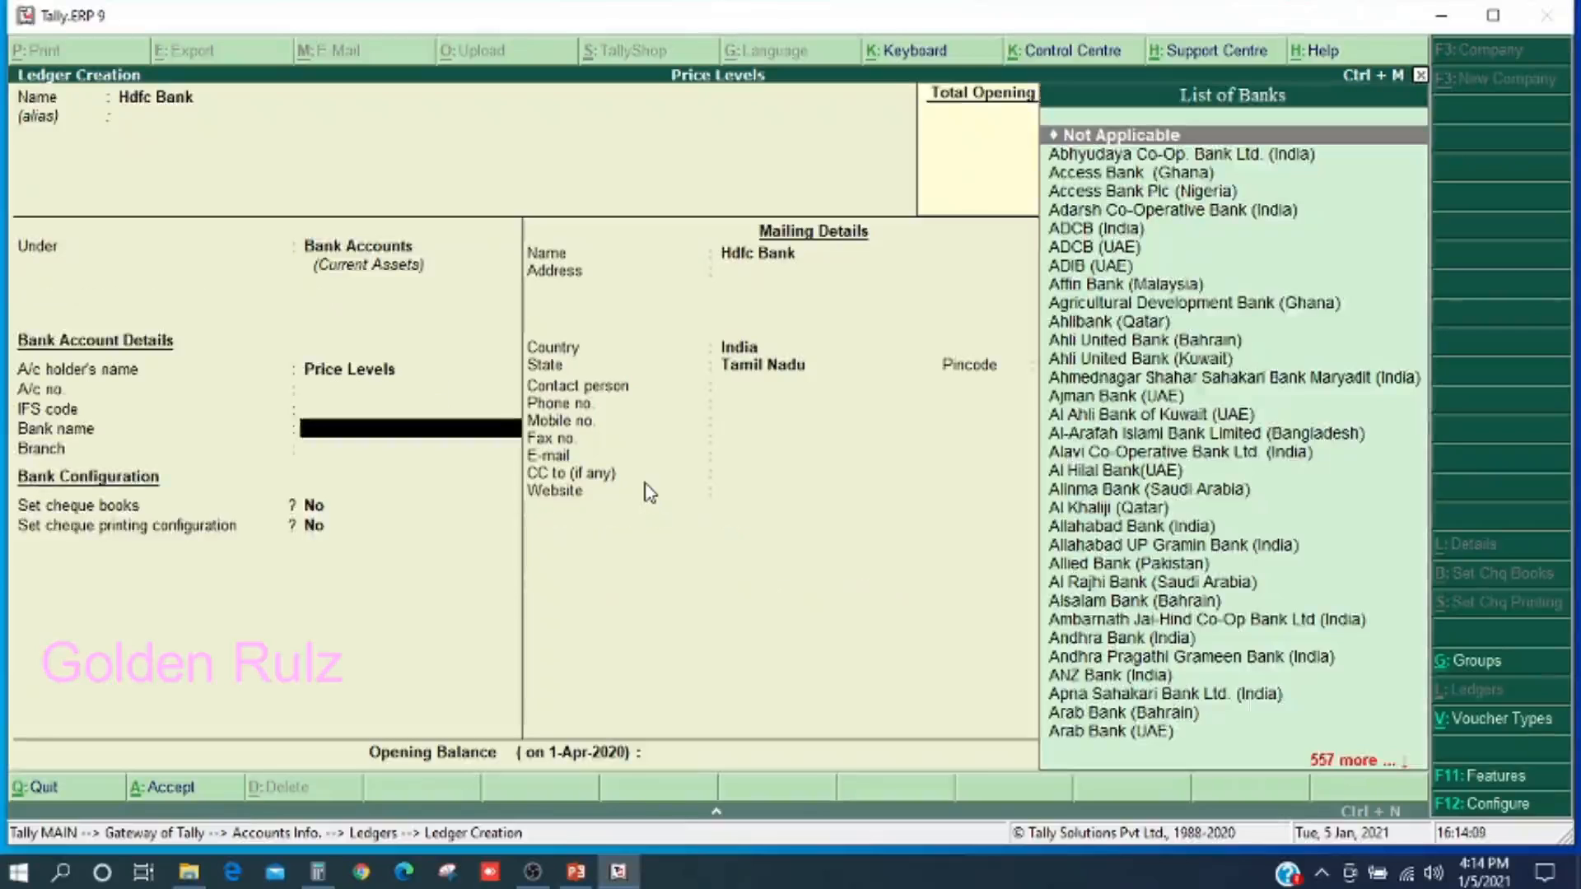
key(ctrl+a)
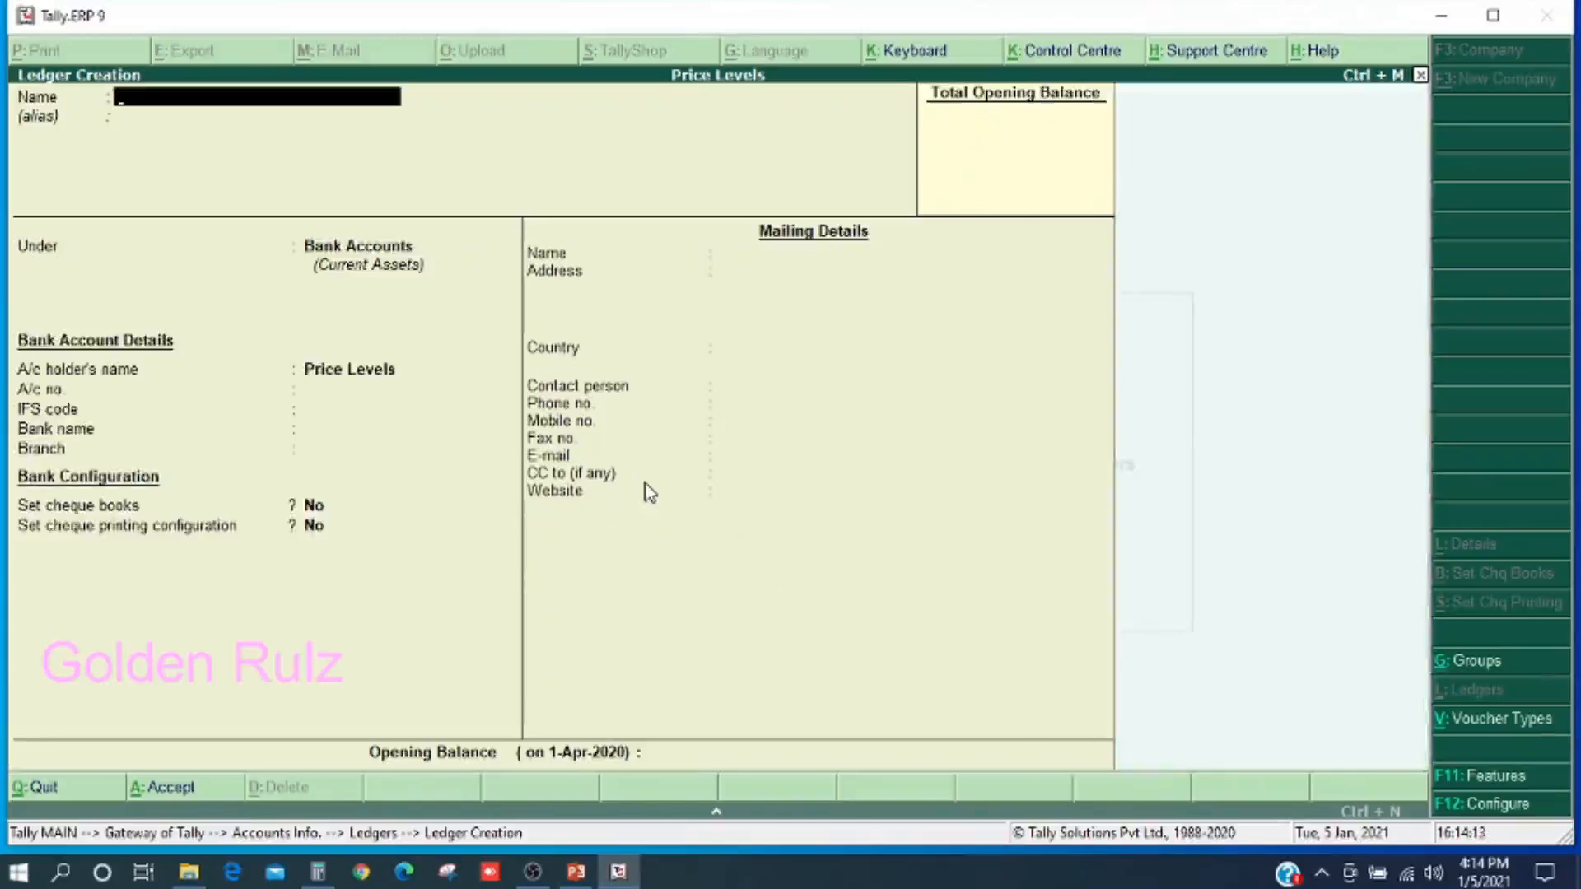
- Create a ledger named Supplier under Sundry Creditors with the pricing level Not Applicable
text(Su)
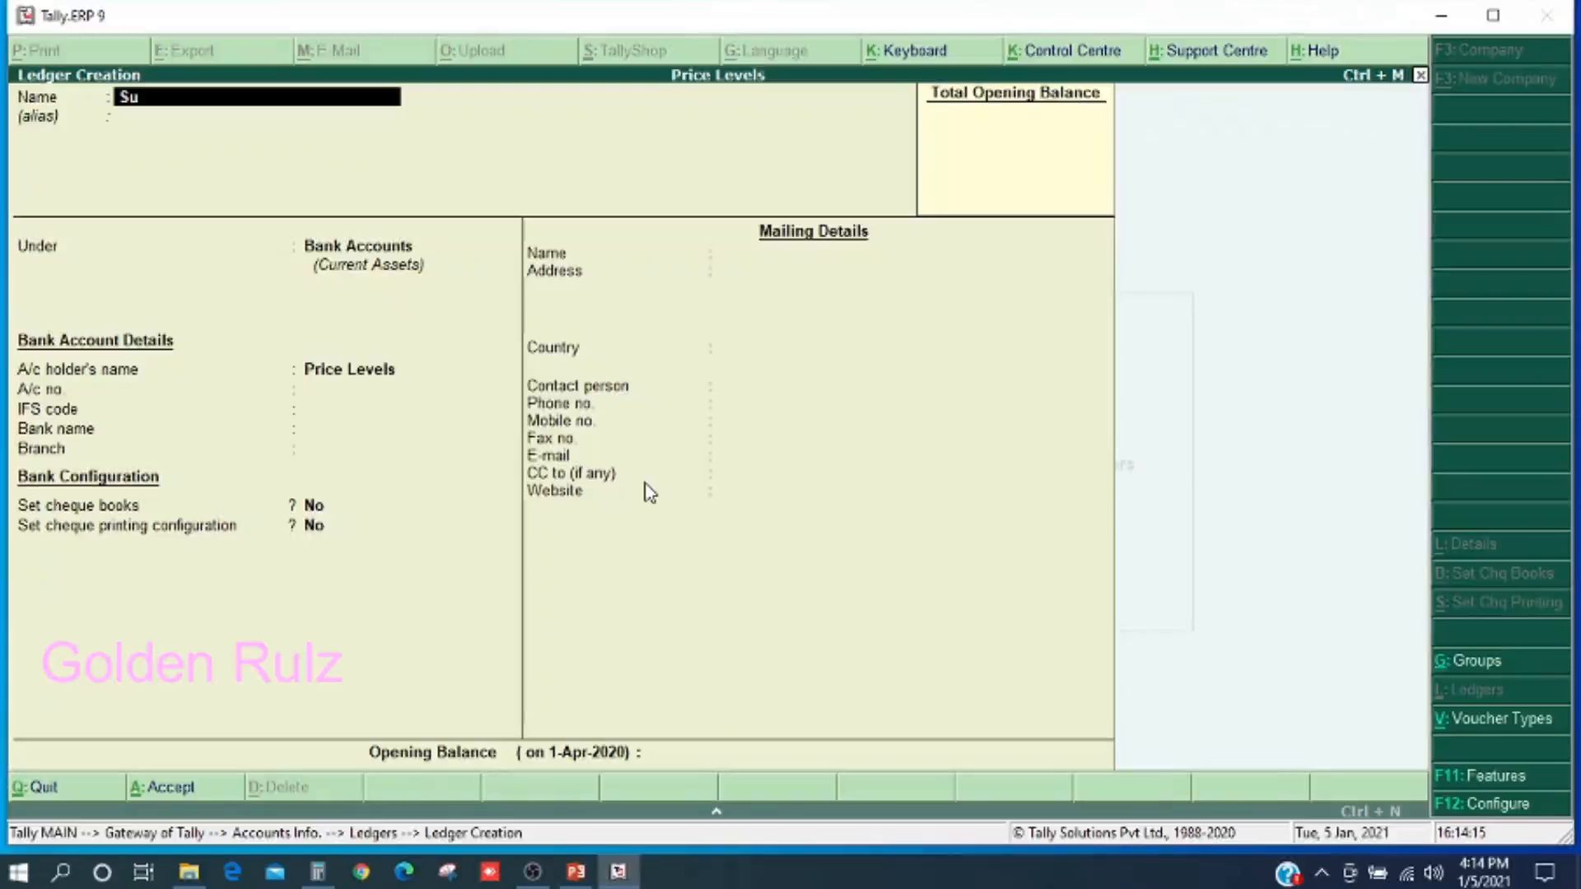
text(pplier)
key(Return)
text(S)
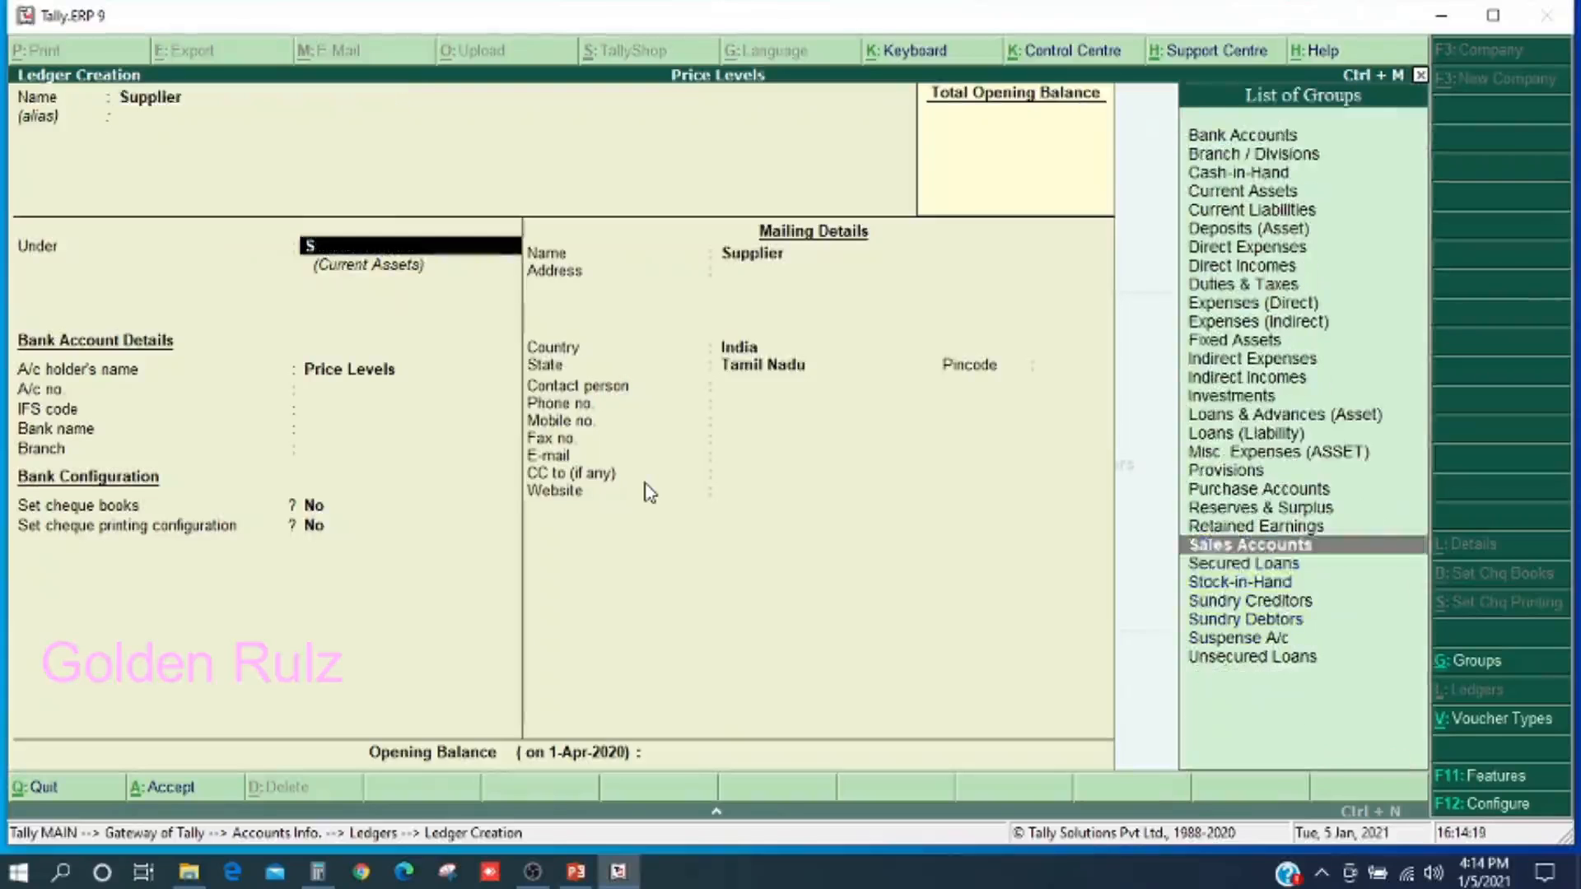
key(Down)
key(Return)
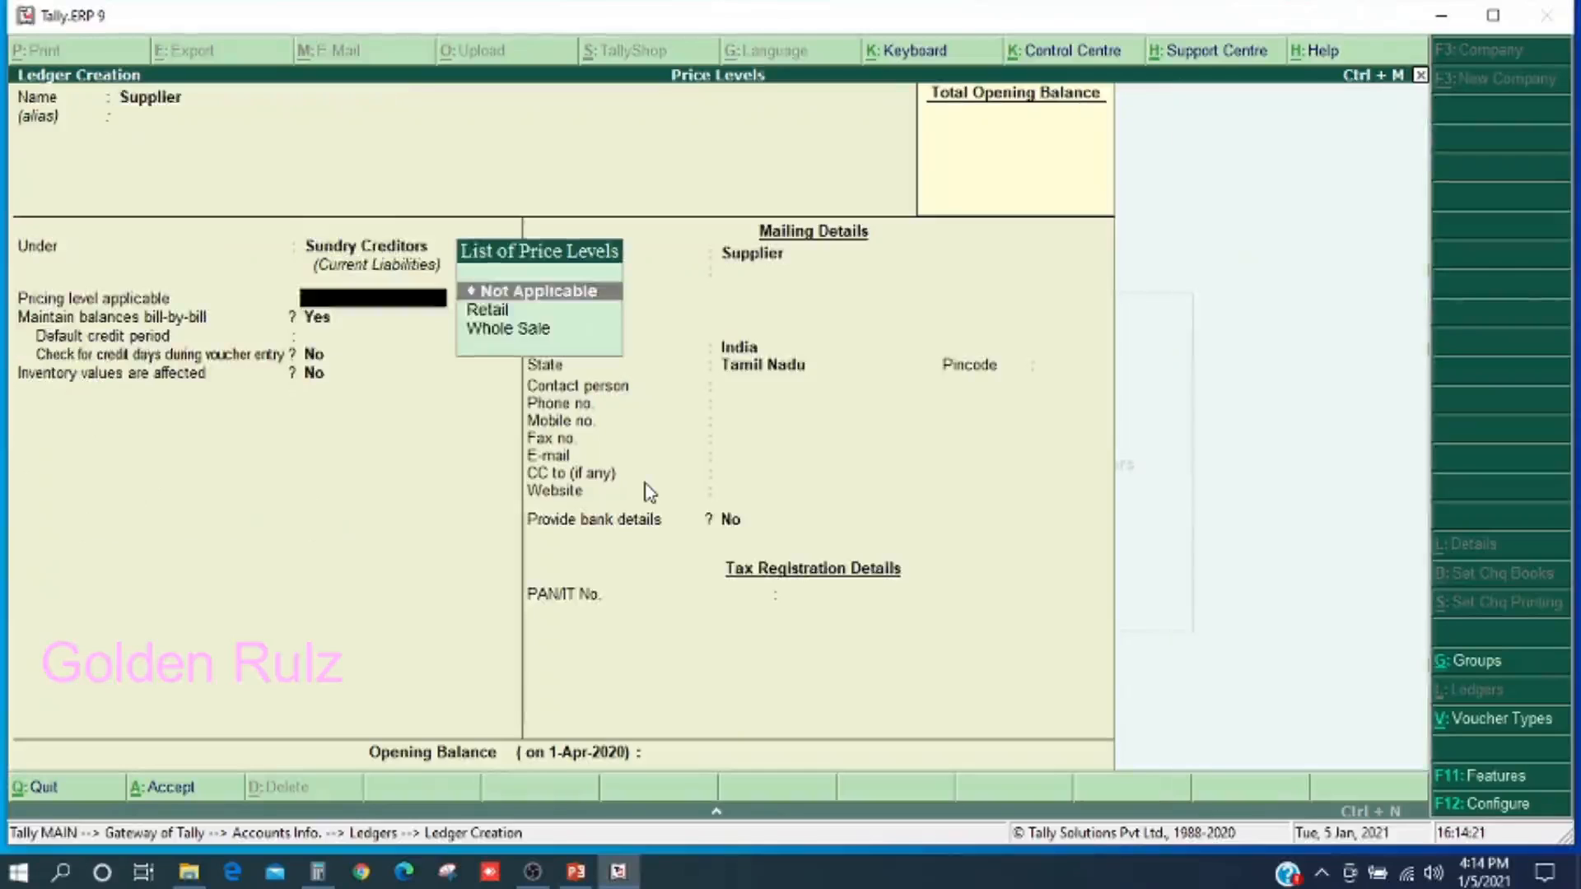
key(Return)
key(ctrl+a)
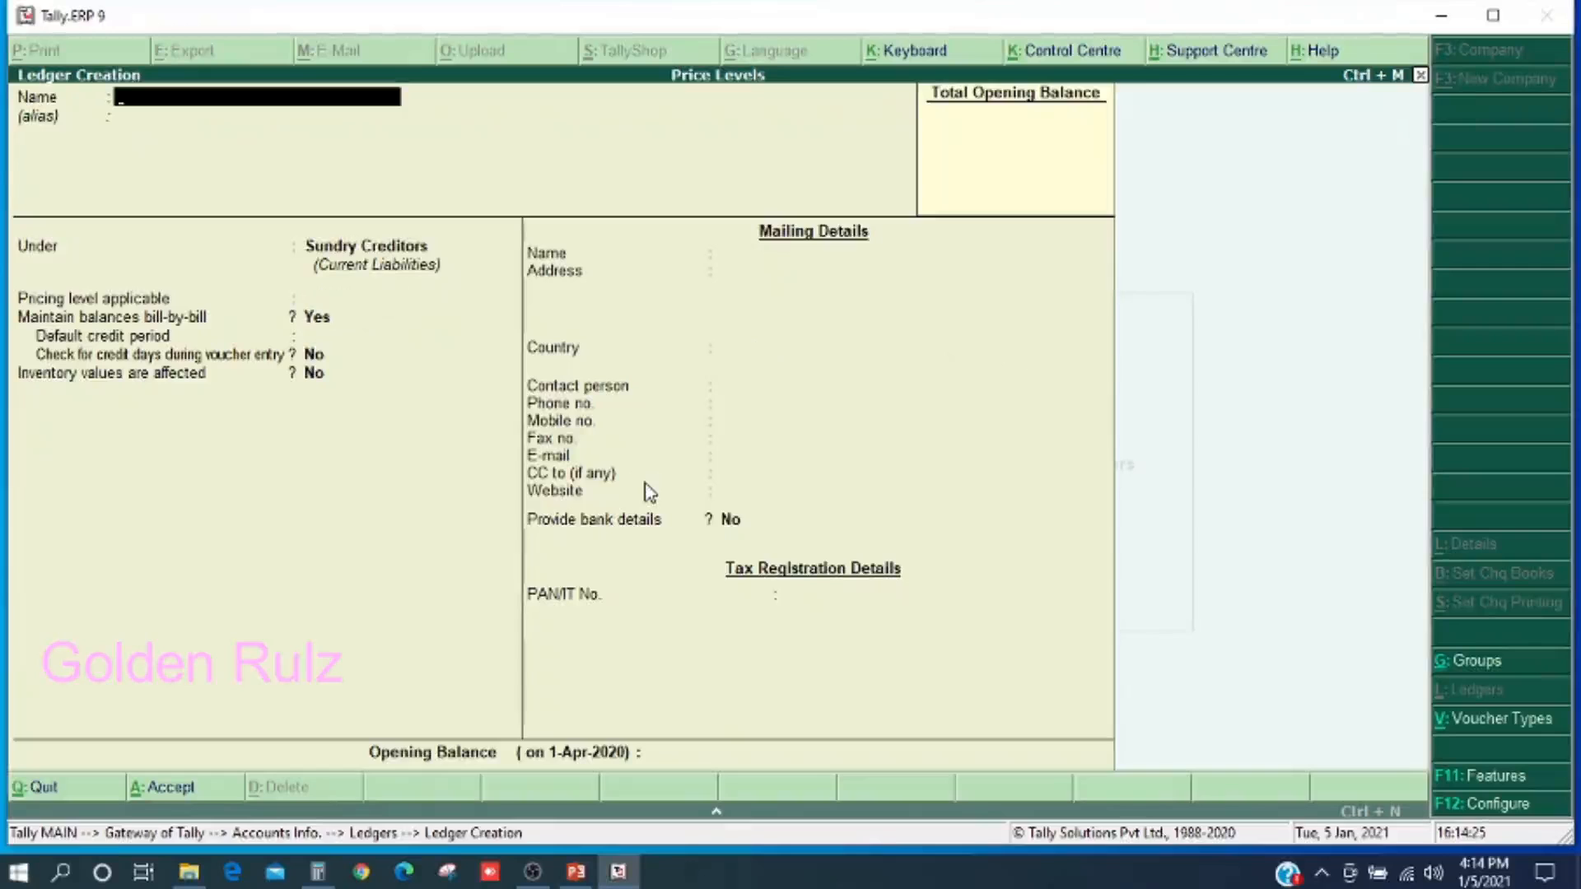
- Create a ledger named Customer under Sundry Debtors without assigning a pricing level
text(Custome)
key(Return)
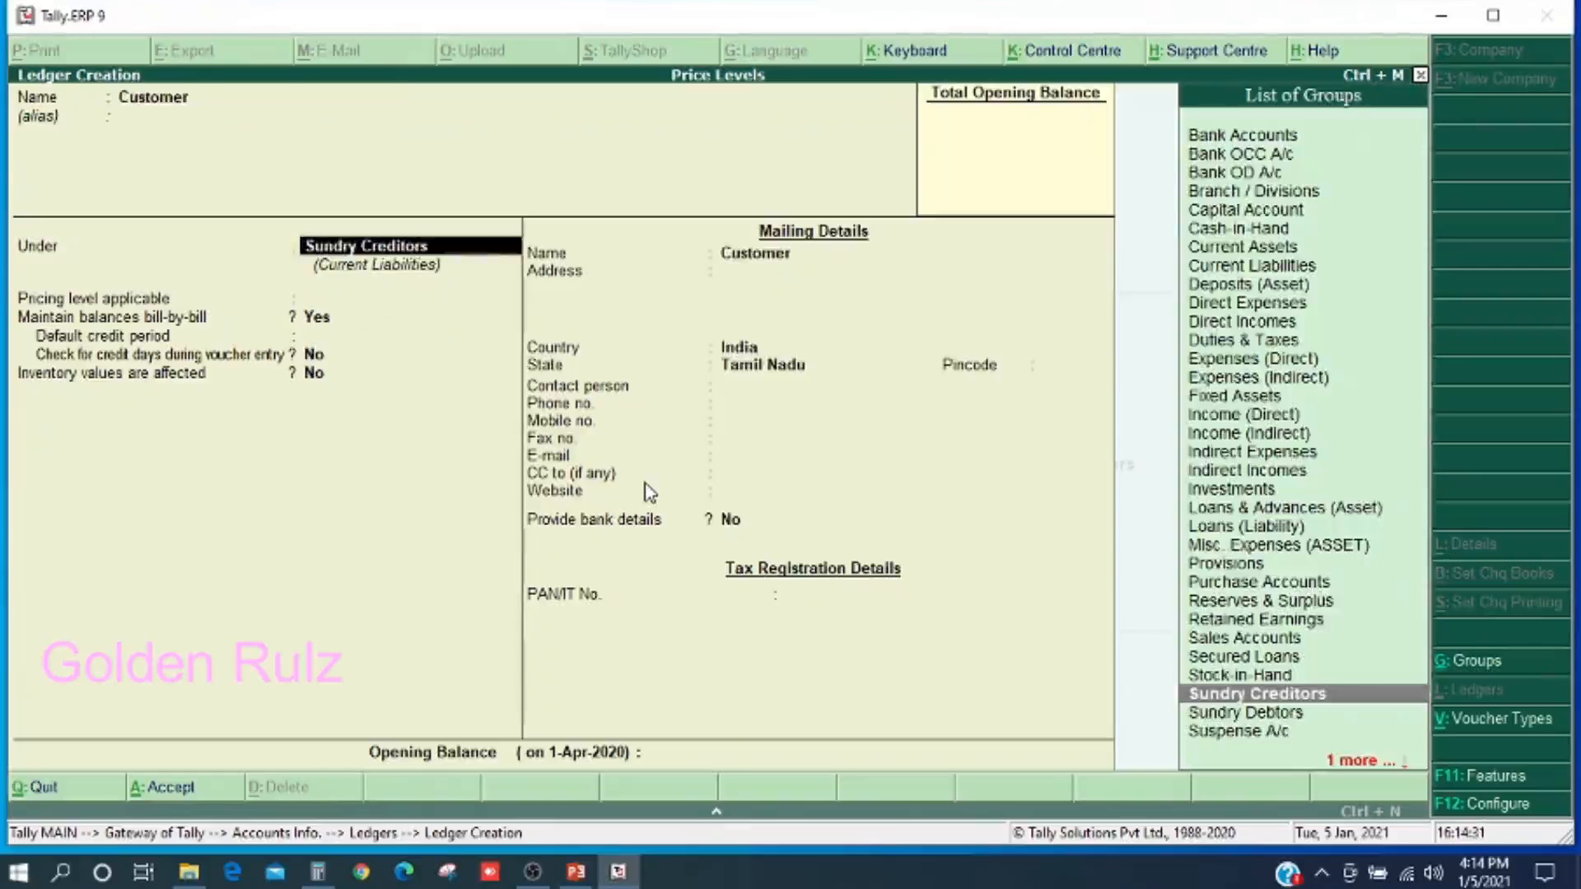
key(Down)
key(Return)
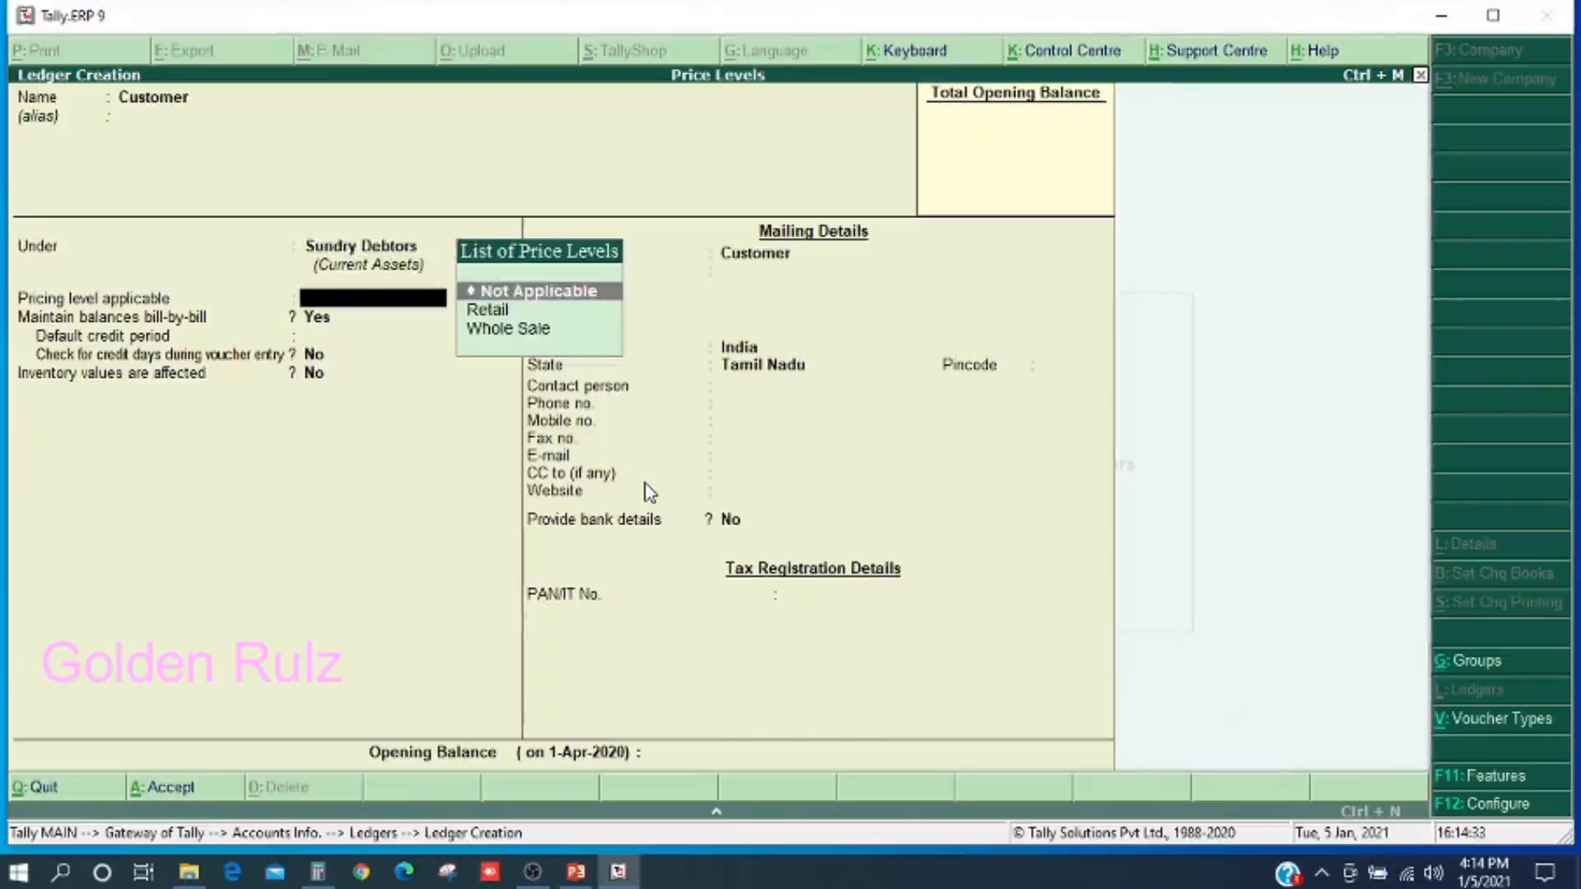
key(ctrl+a)
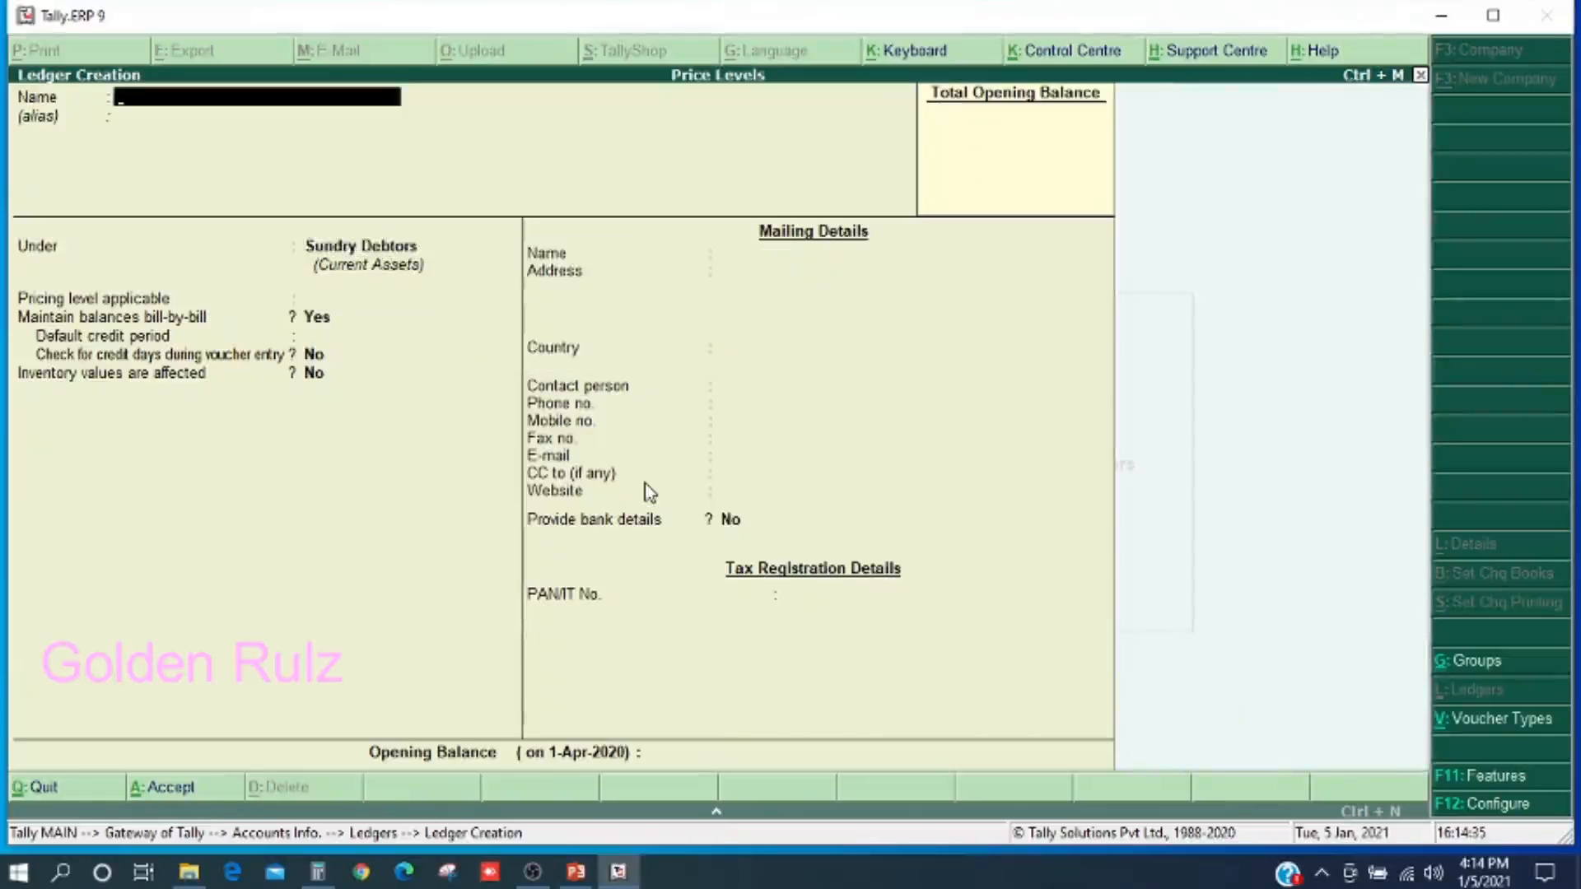
- Create a ledger named Sales under Sales Accounts with inventory values affected
text(Sales)
key(Return)
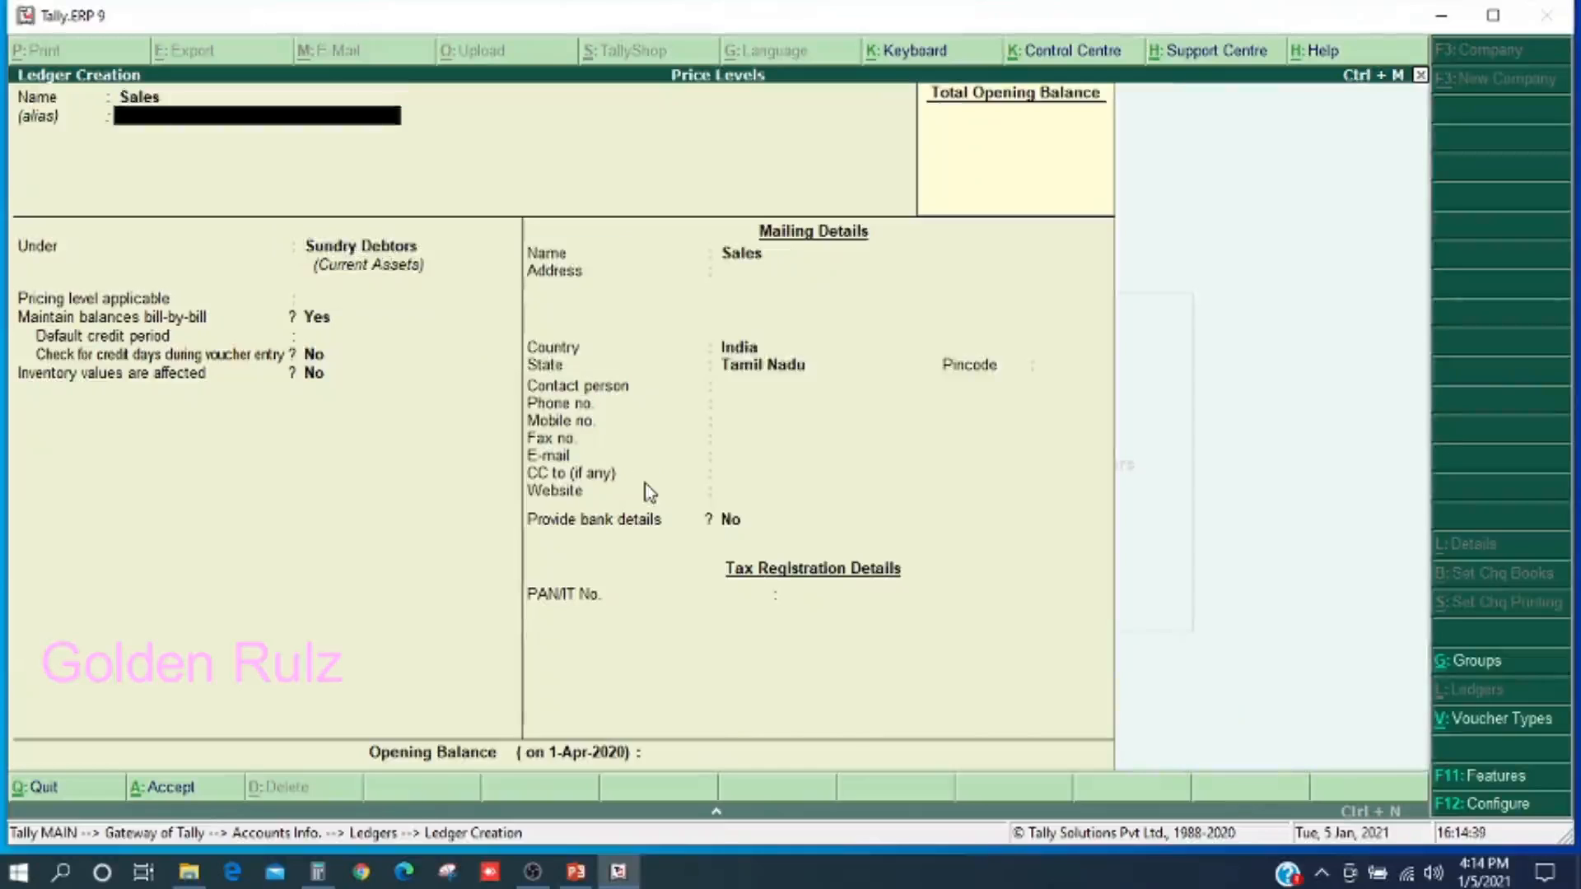
text(Sa)
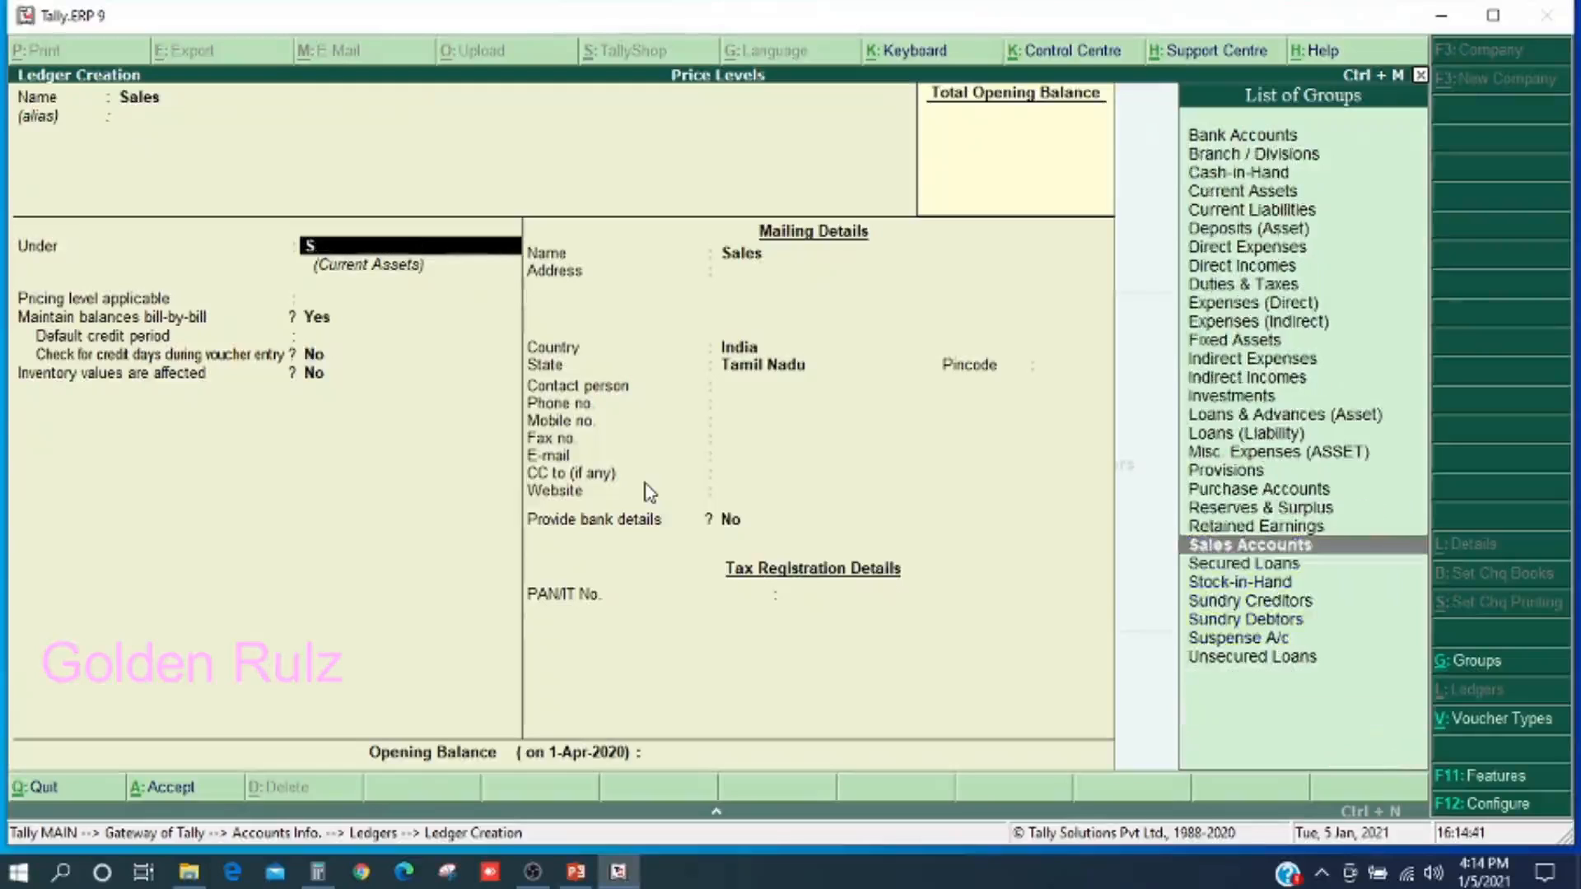
key(Return)
key(Return)
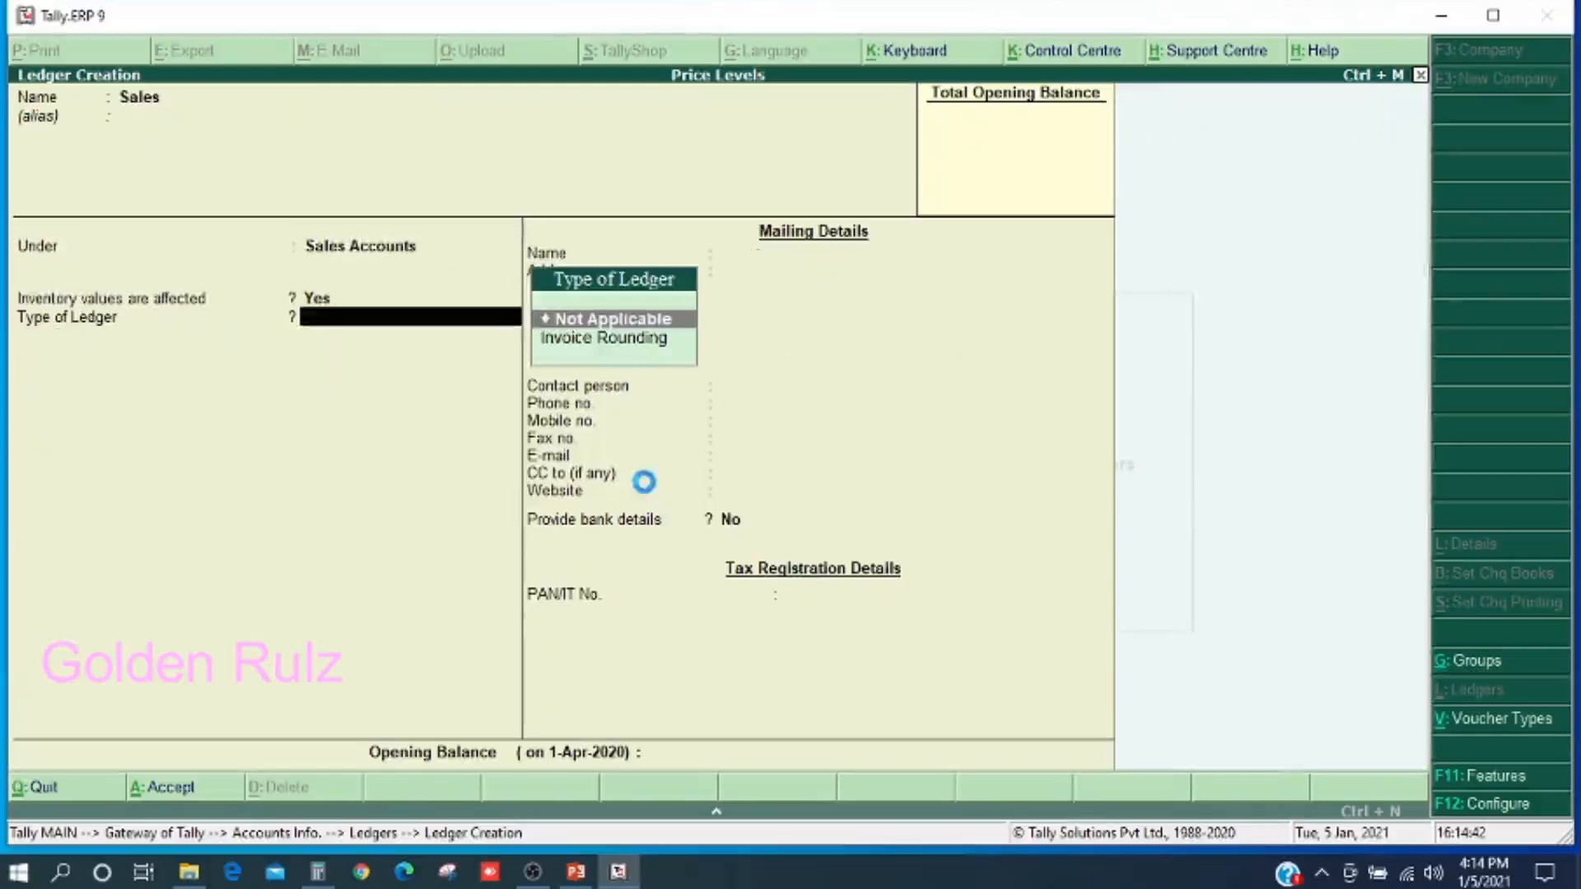
key(ctrl+a)
- Create a ledger named Purchase under Purchase Accounts with inventory values affected and the ledger type Not Applicable
text(Pu)
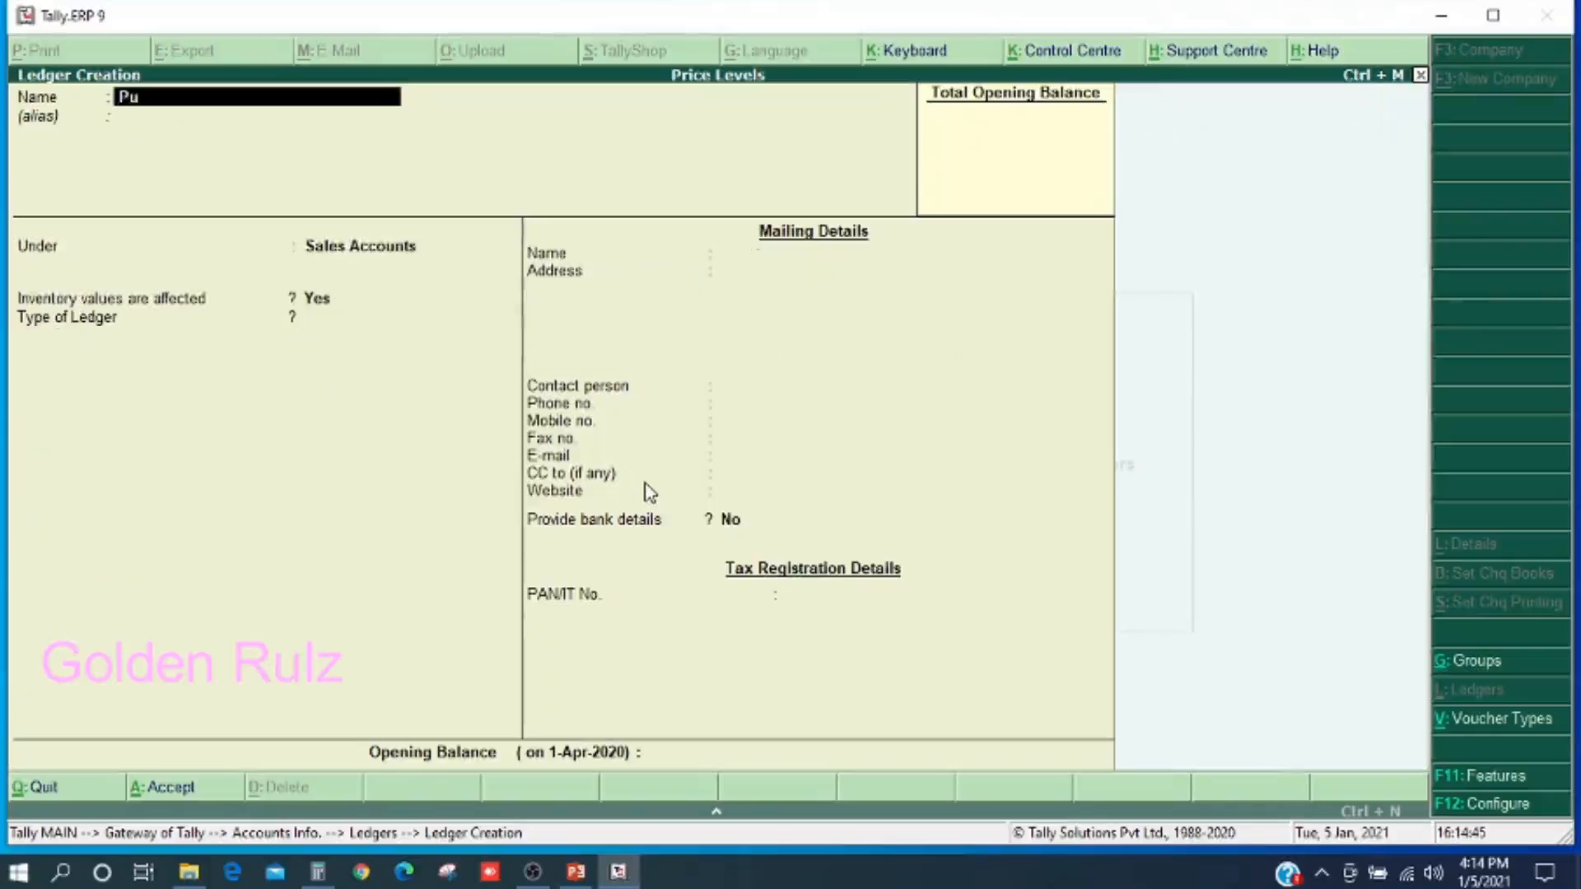
text(rchase)
key(Return)
text(Pu)
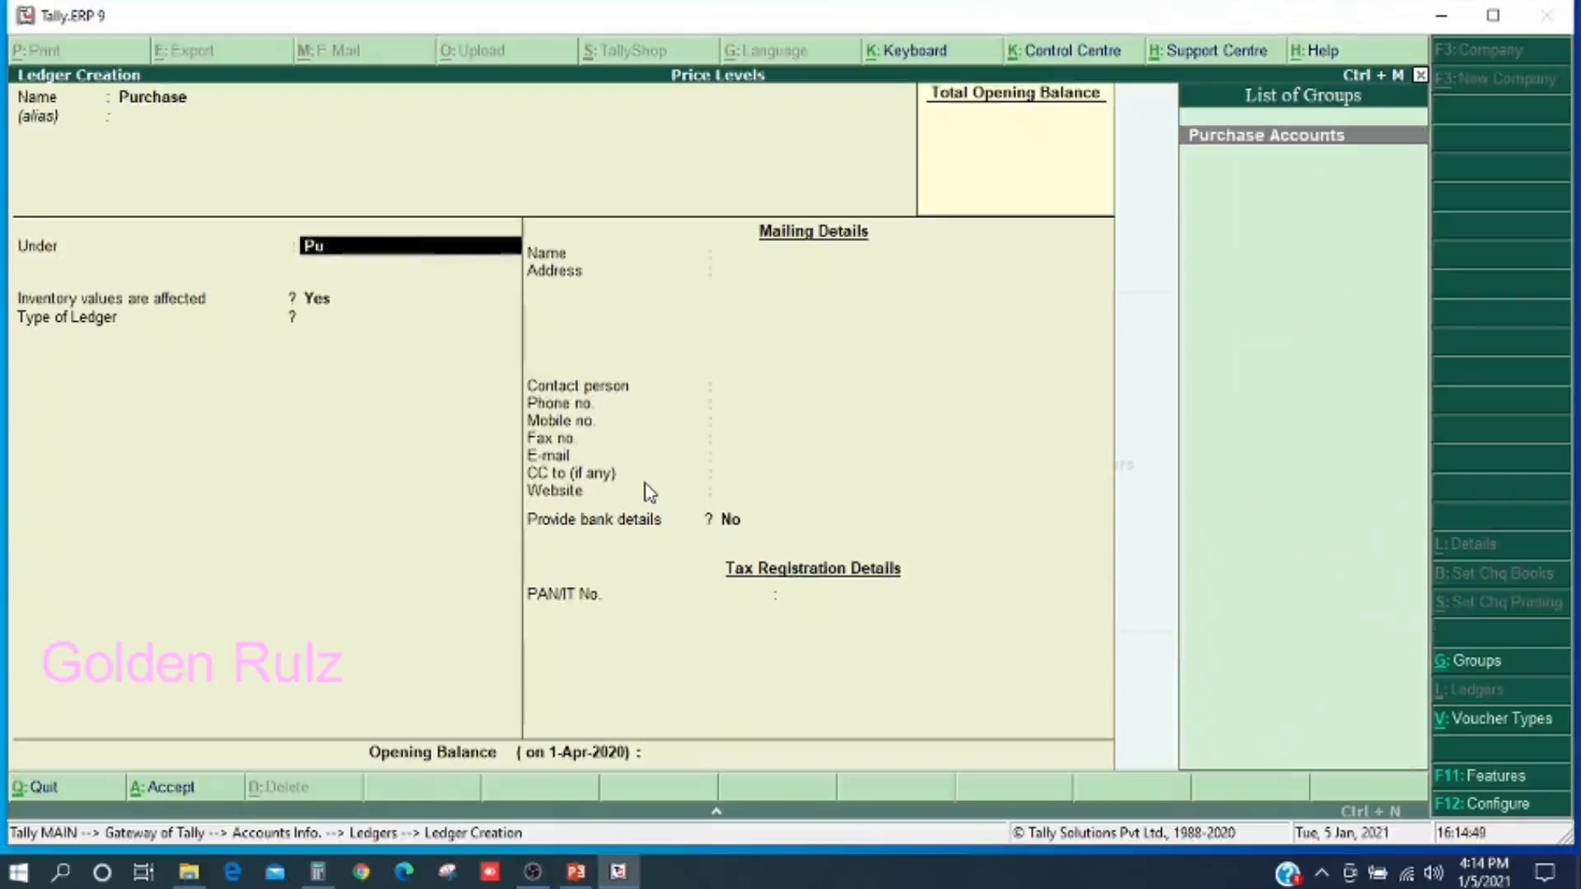
key(Return)
key(Return)
key(Return)
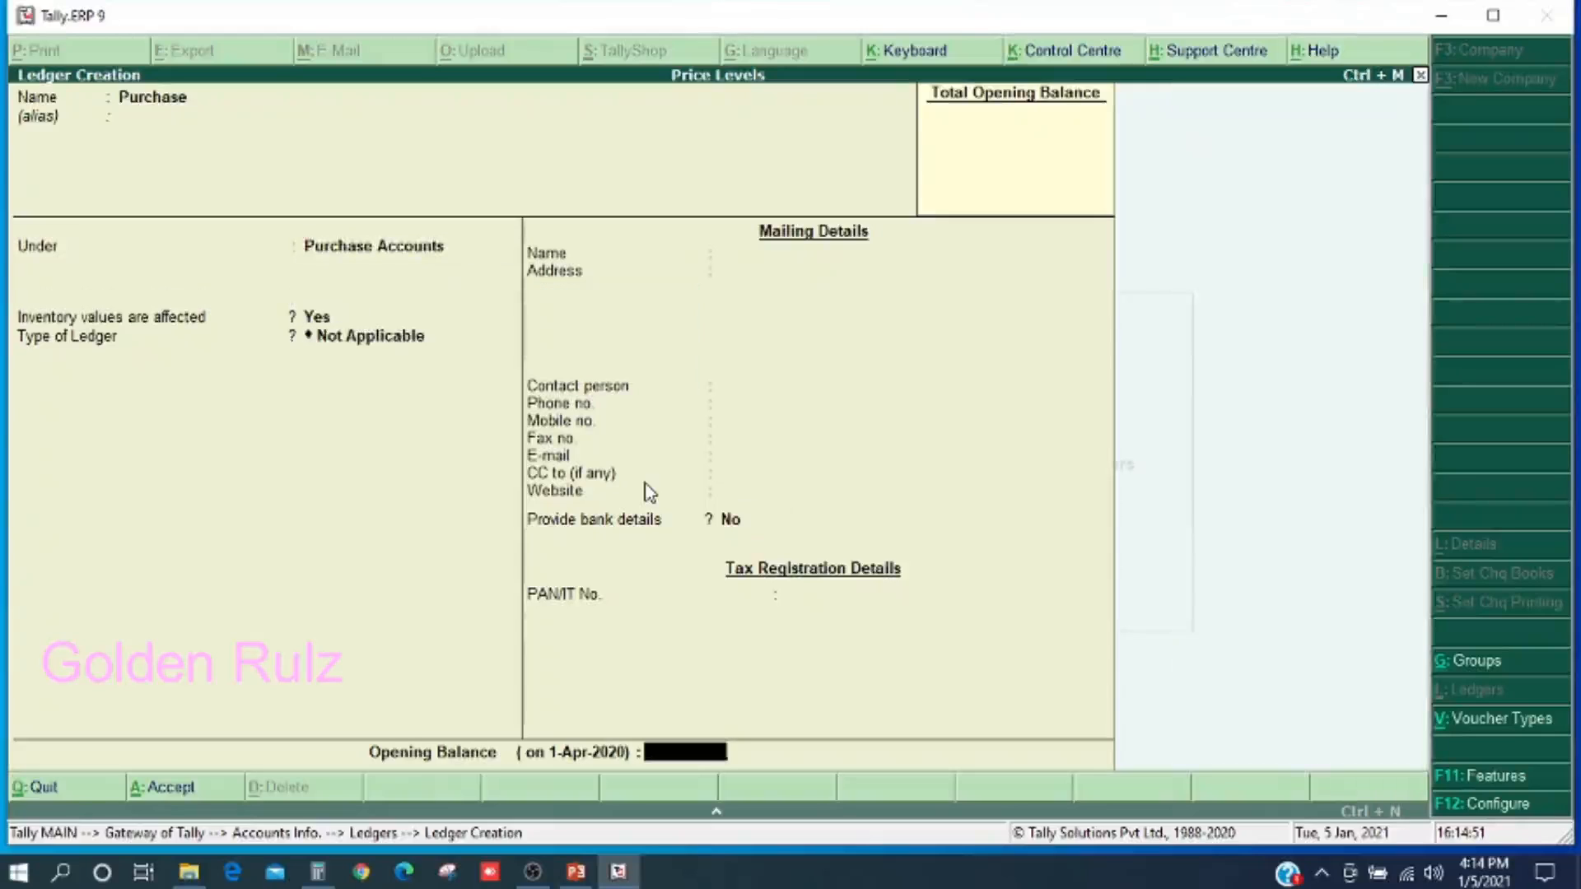
key(Return)
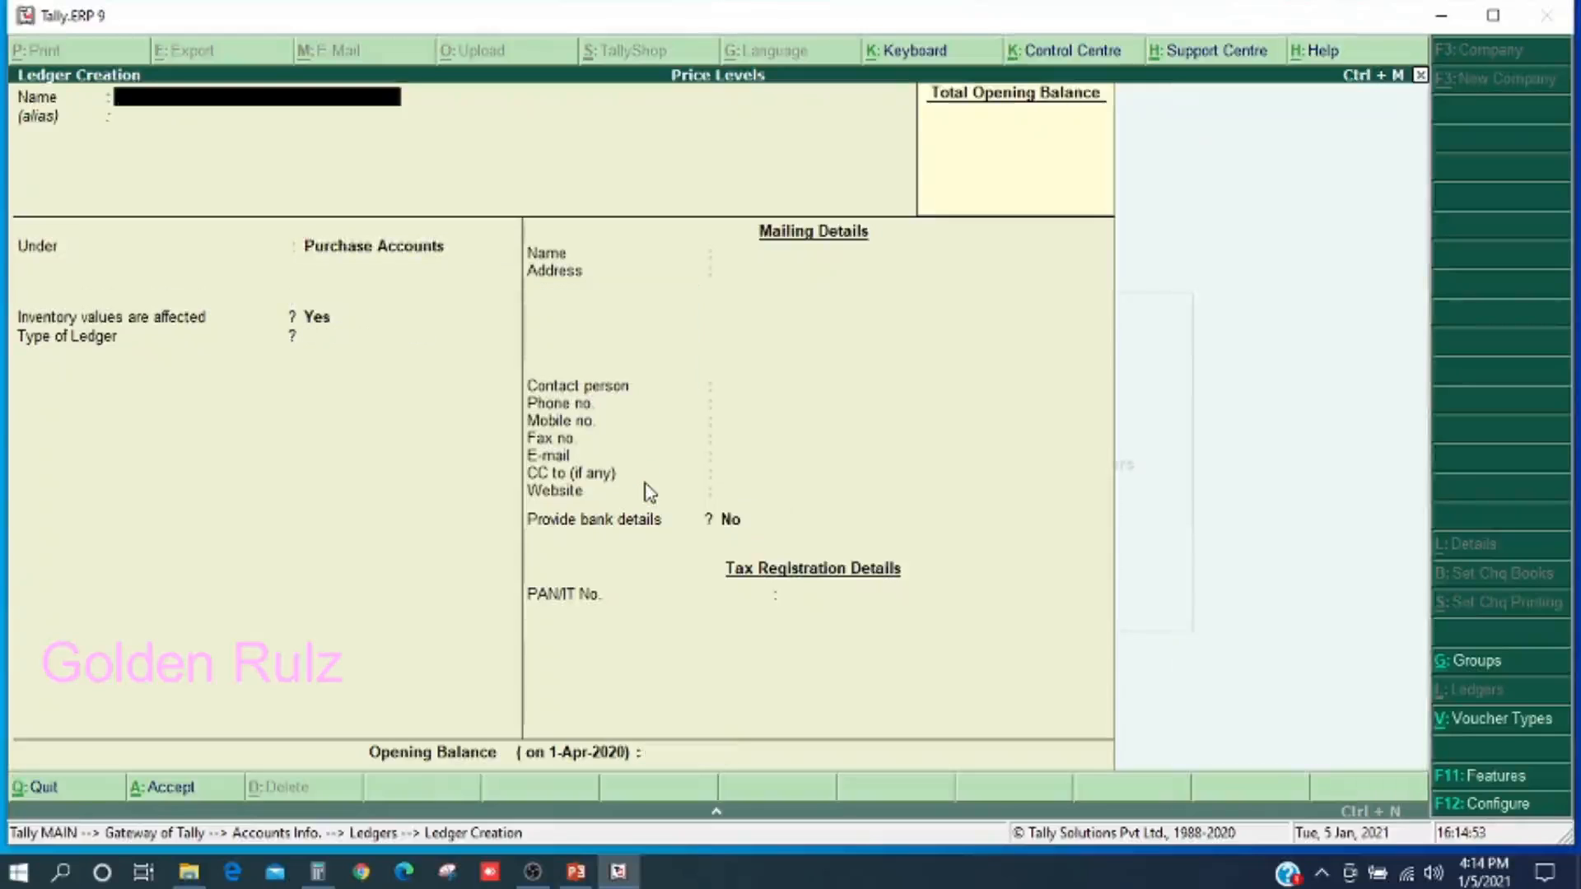
- Leave ledger creation and return to the Gateway of Tally
key(Escape)
key(Return)
key(Escape)
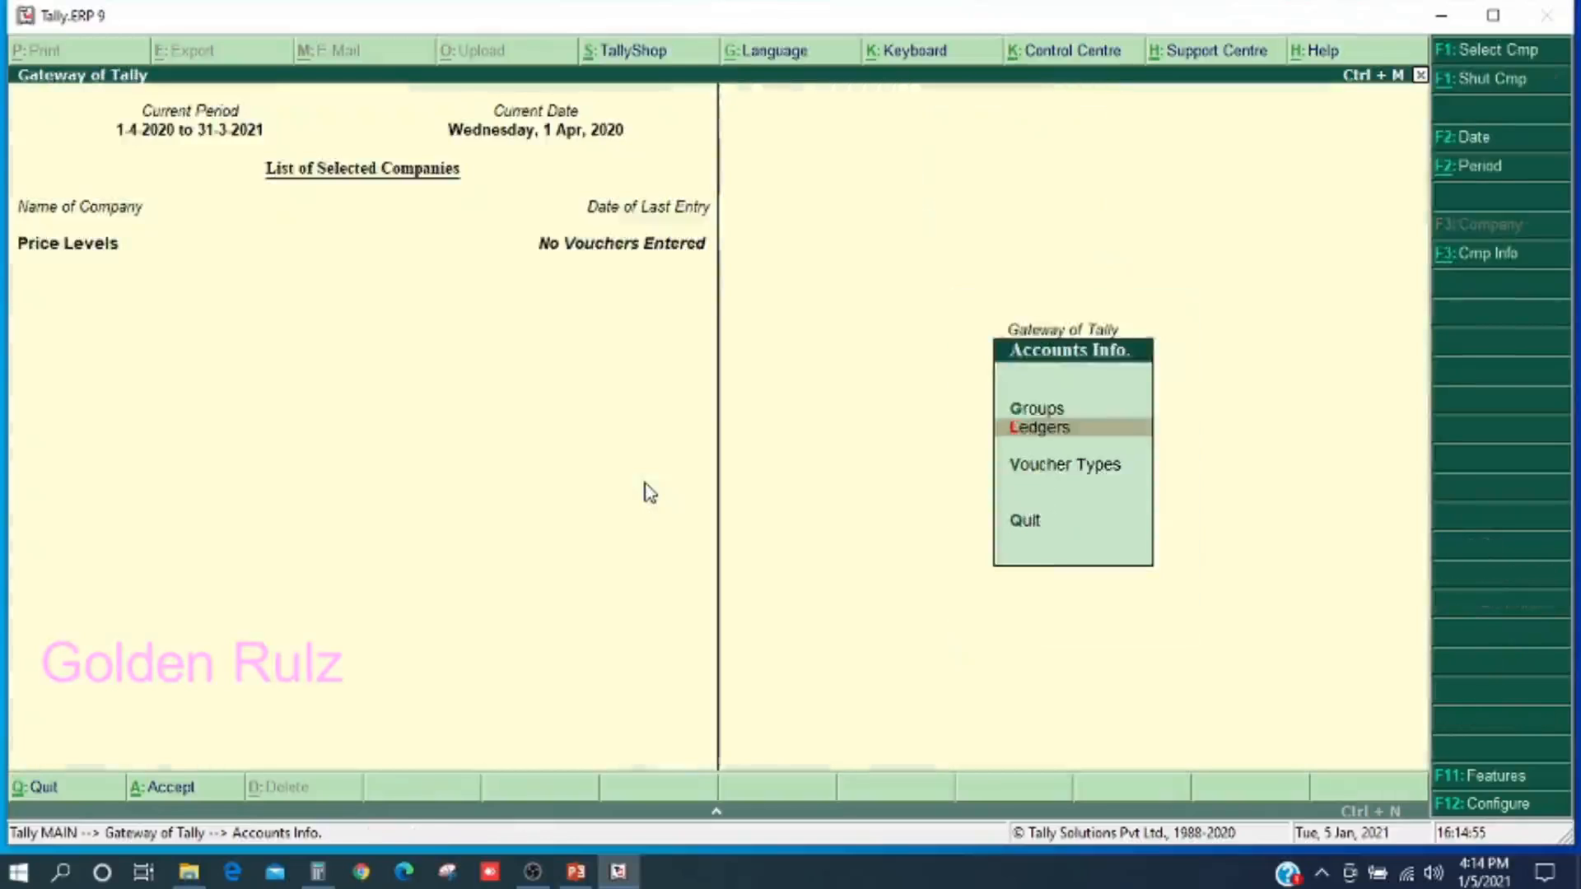
key(Escape)
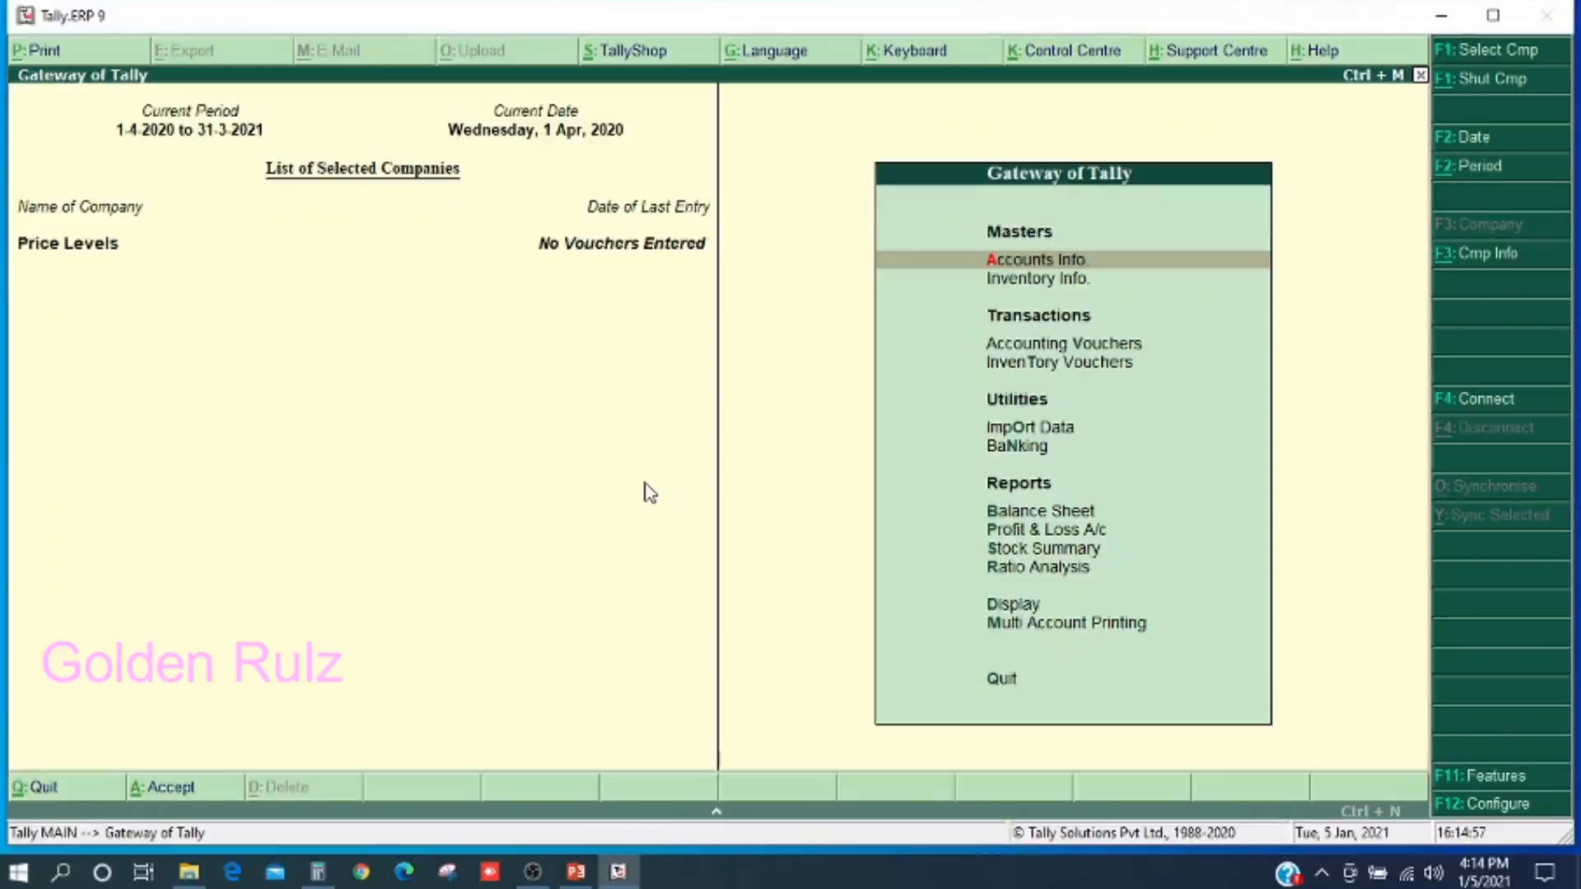
- Create a simple unit of measure with the symbol nos, the formal name Numbers and 0 decimal places
key(Down)
key(Return)
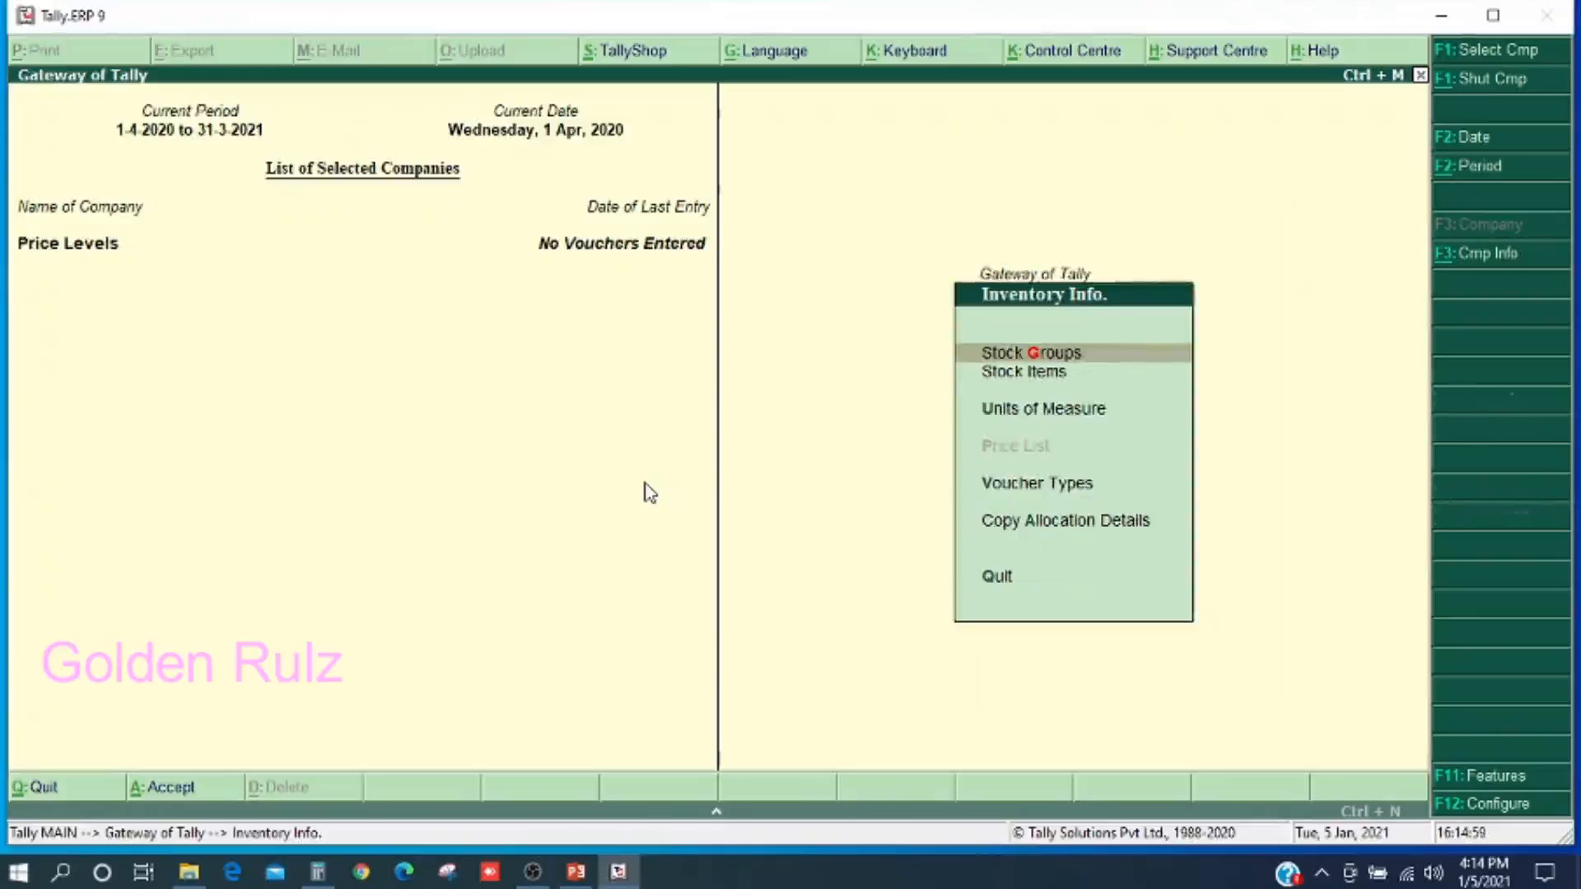
key(Down)
key(Down)
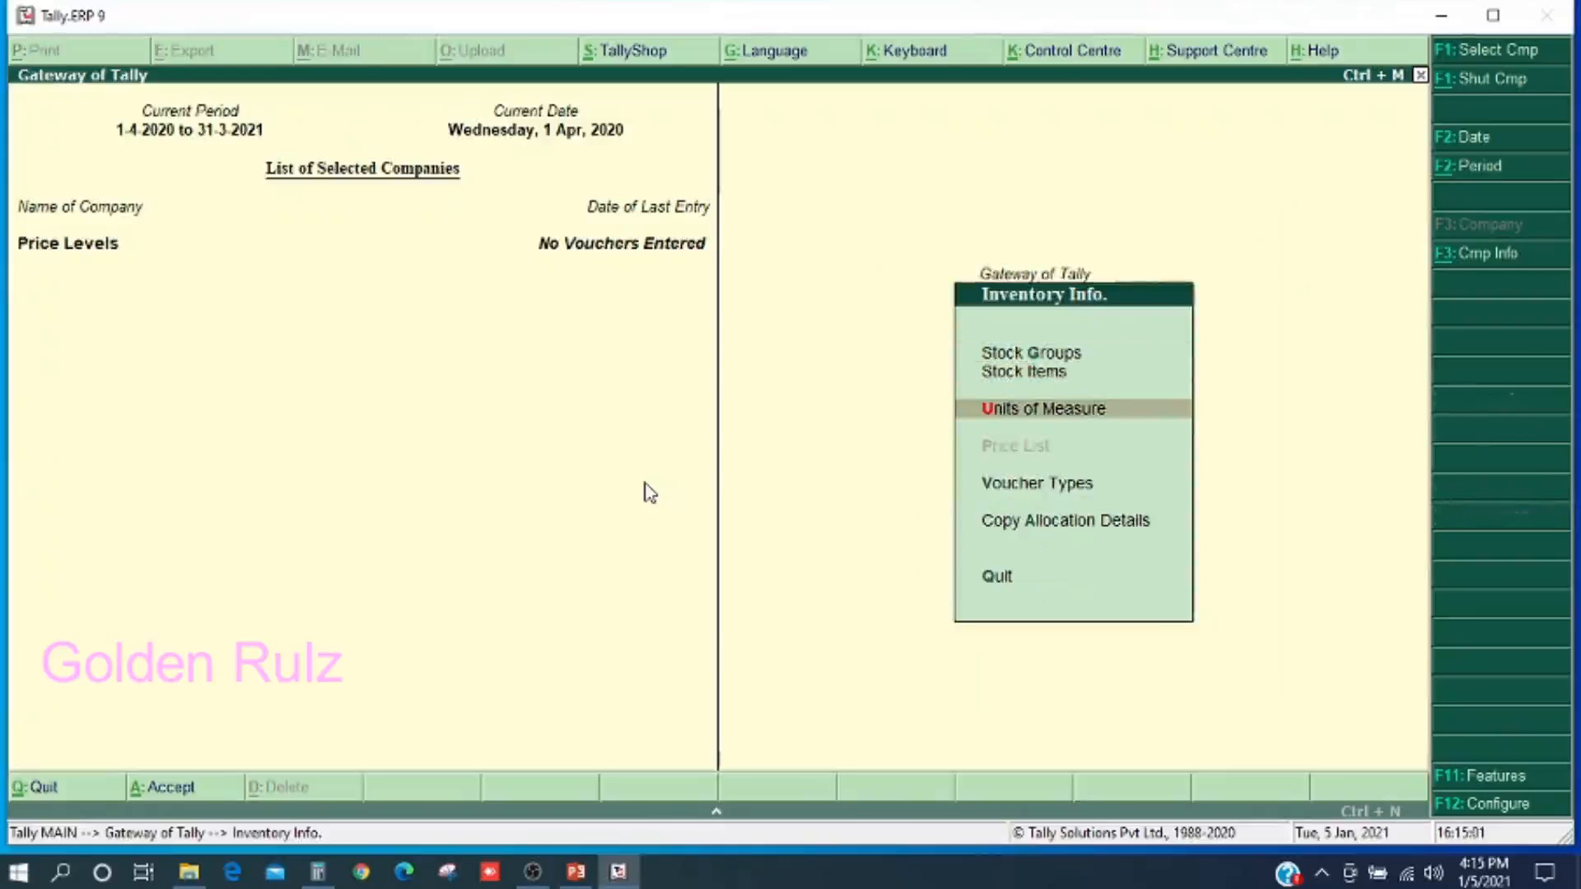
key(Return)
key(Return)
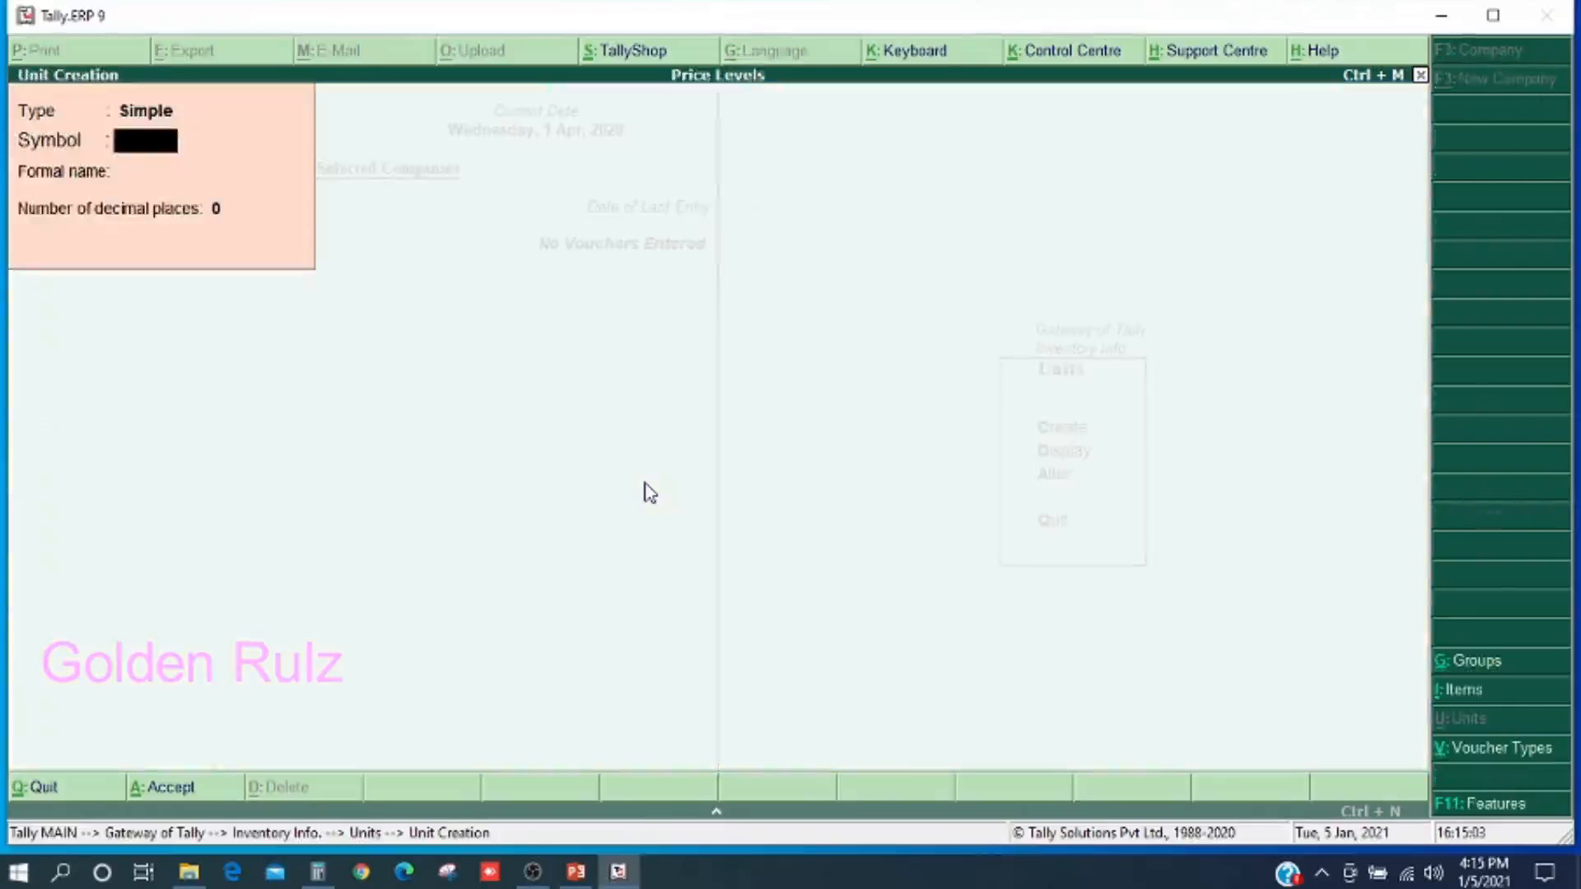
text(nos)
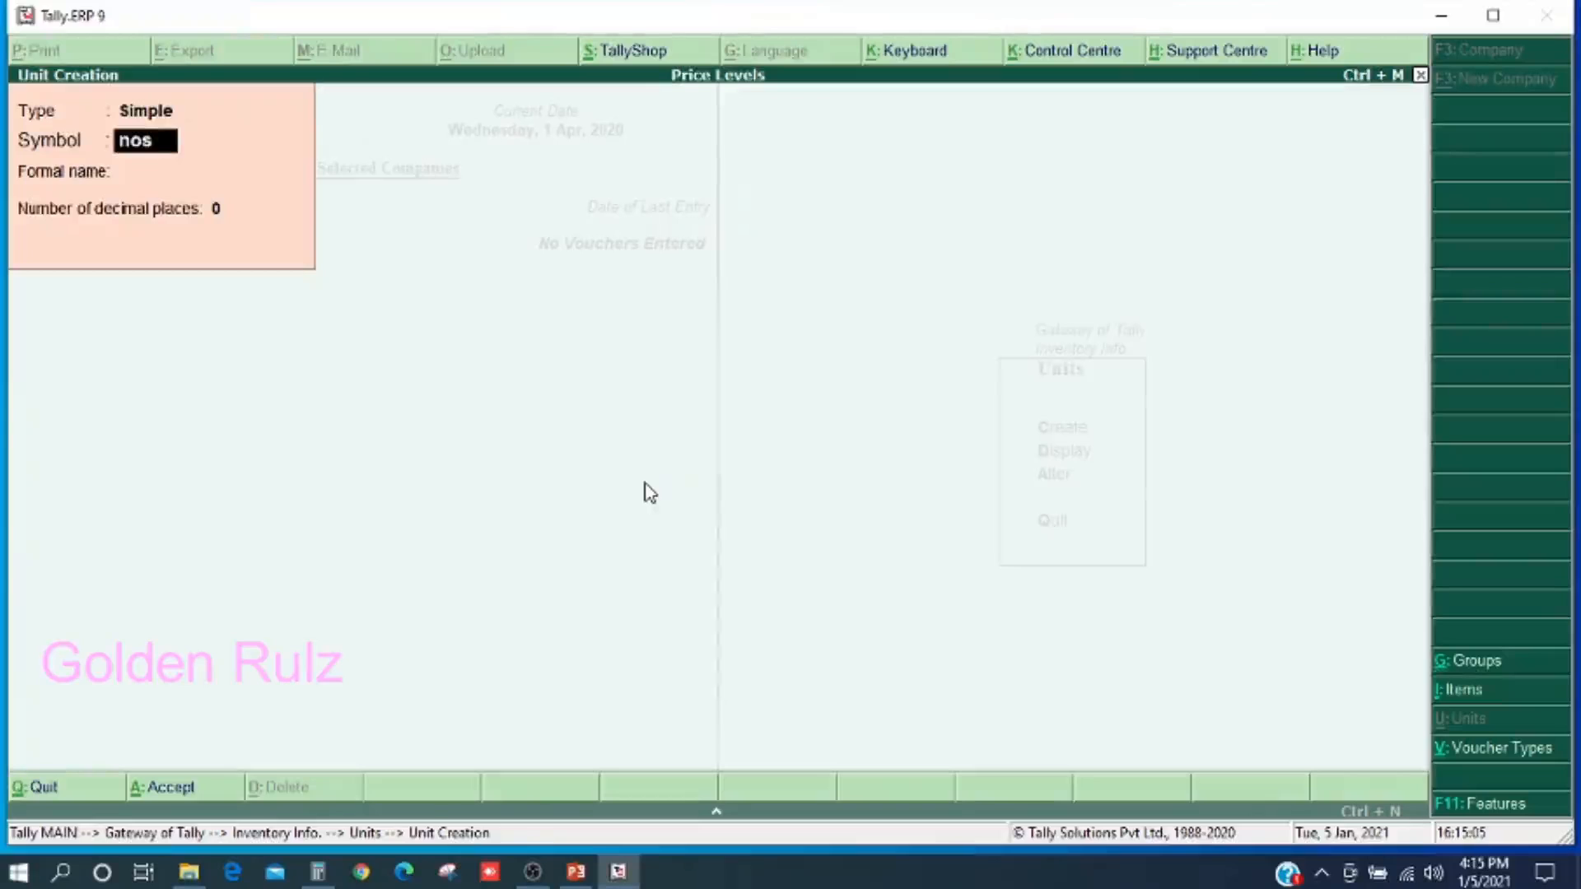
key(Return)
text(N)
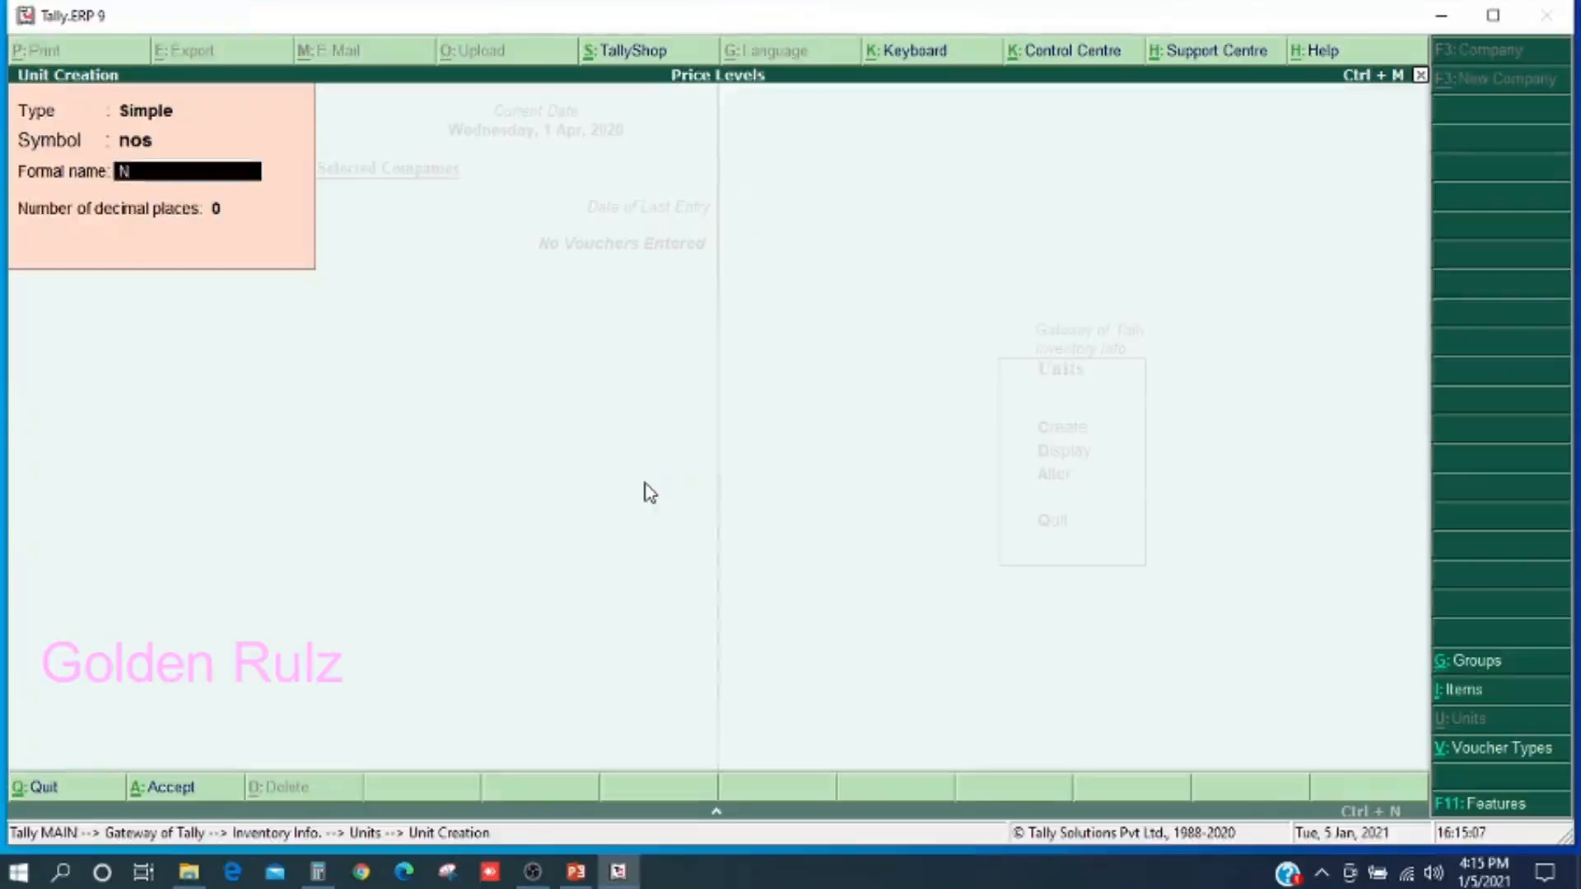
text(umbers)
key(Return)
key(Return)
key(Return)
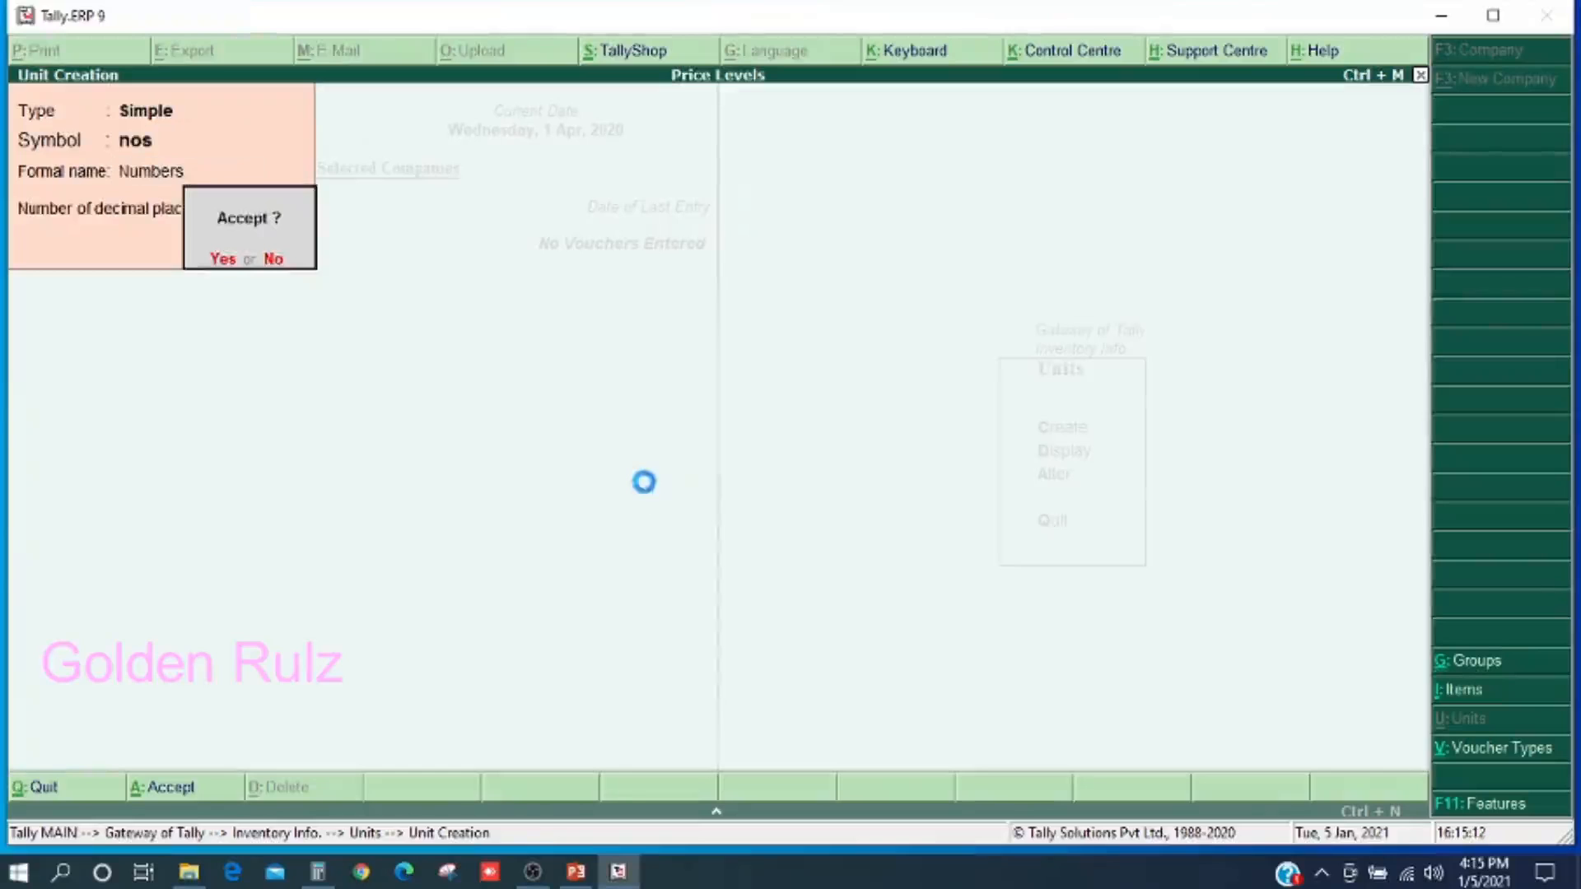
key(Escape)
key(Return)
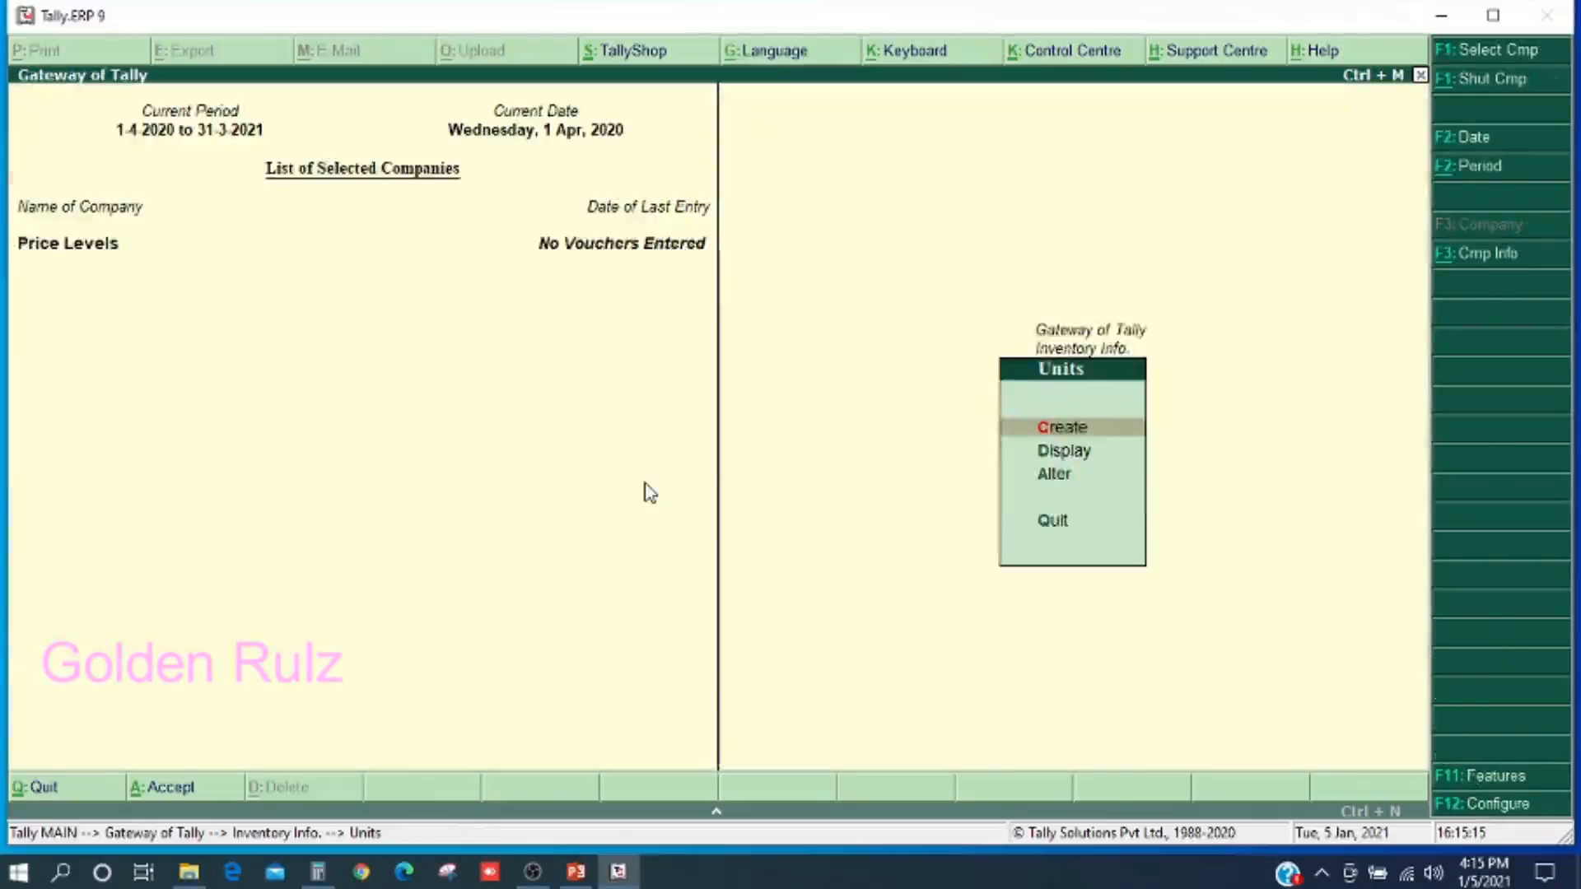
- Start a new single stock item named White Shirt without an alias, description or default invoicing ledgers
key(Escape)
key(Up)
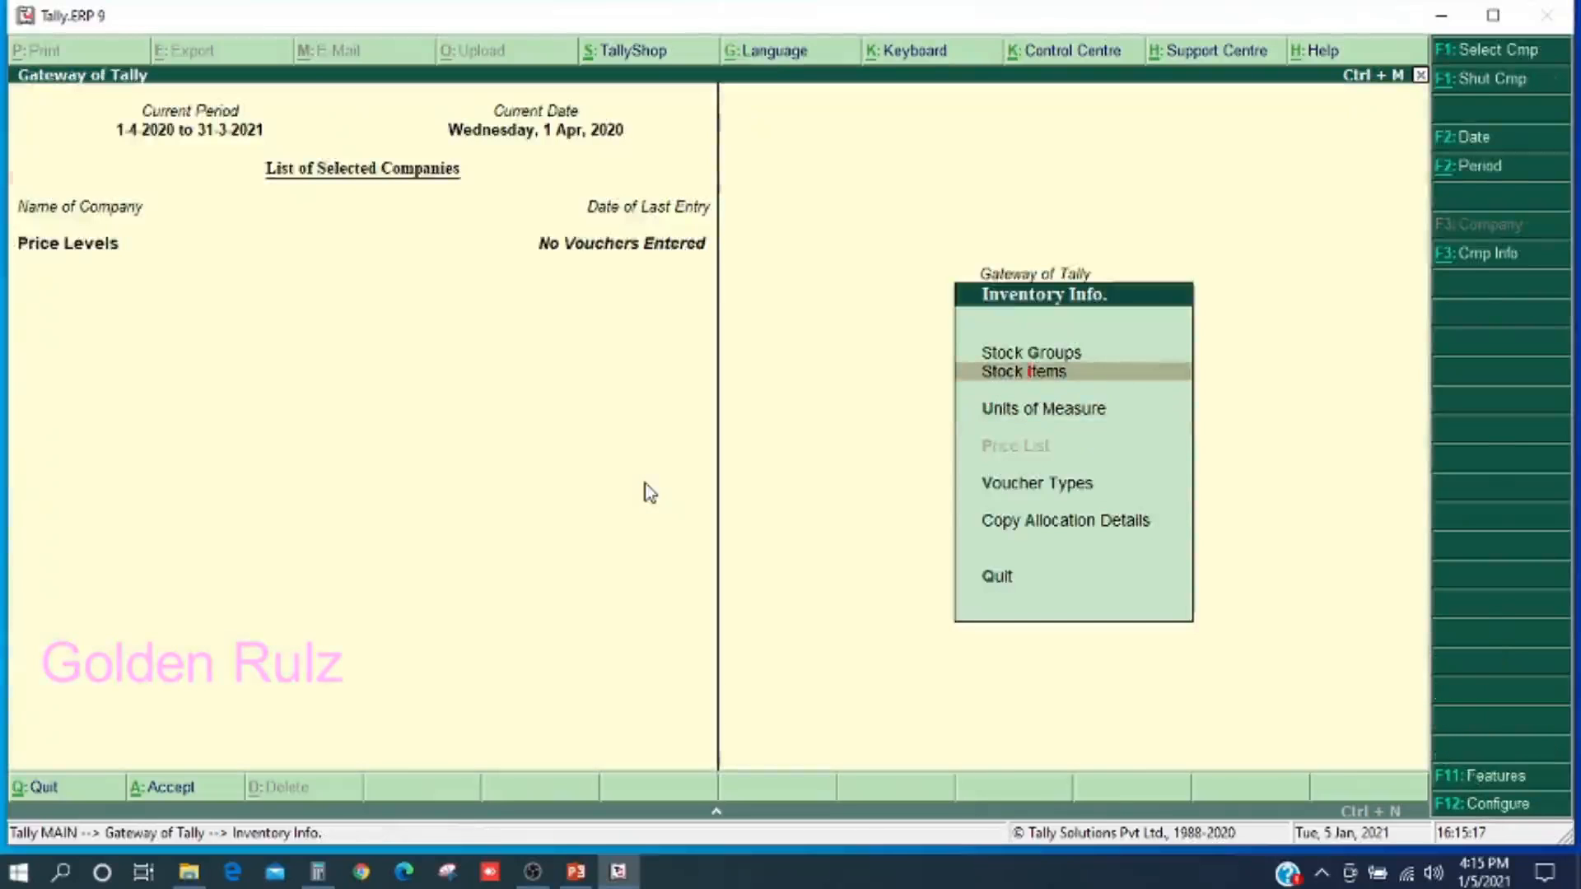
key(Return)
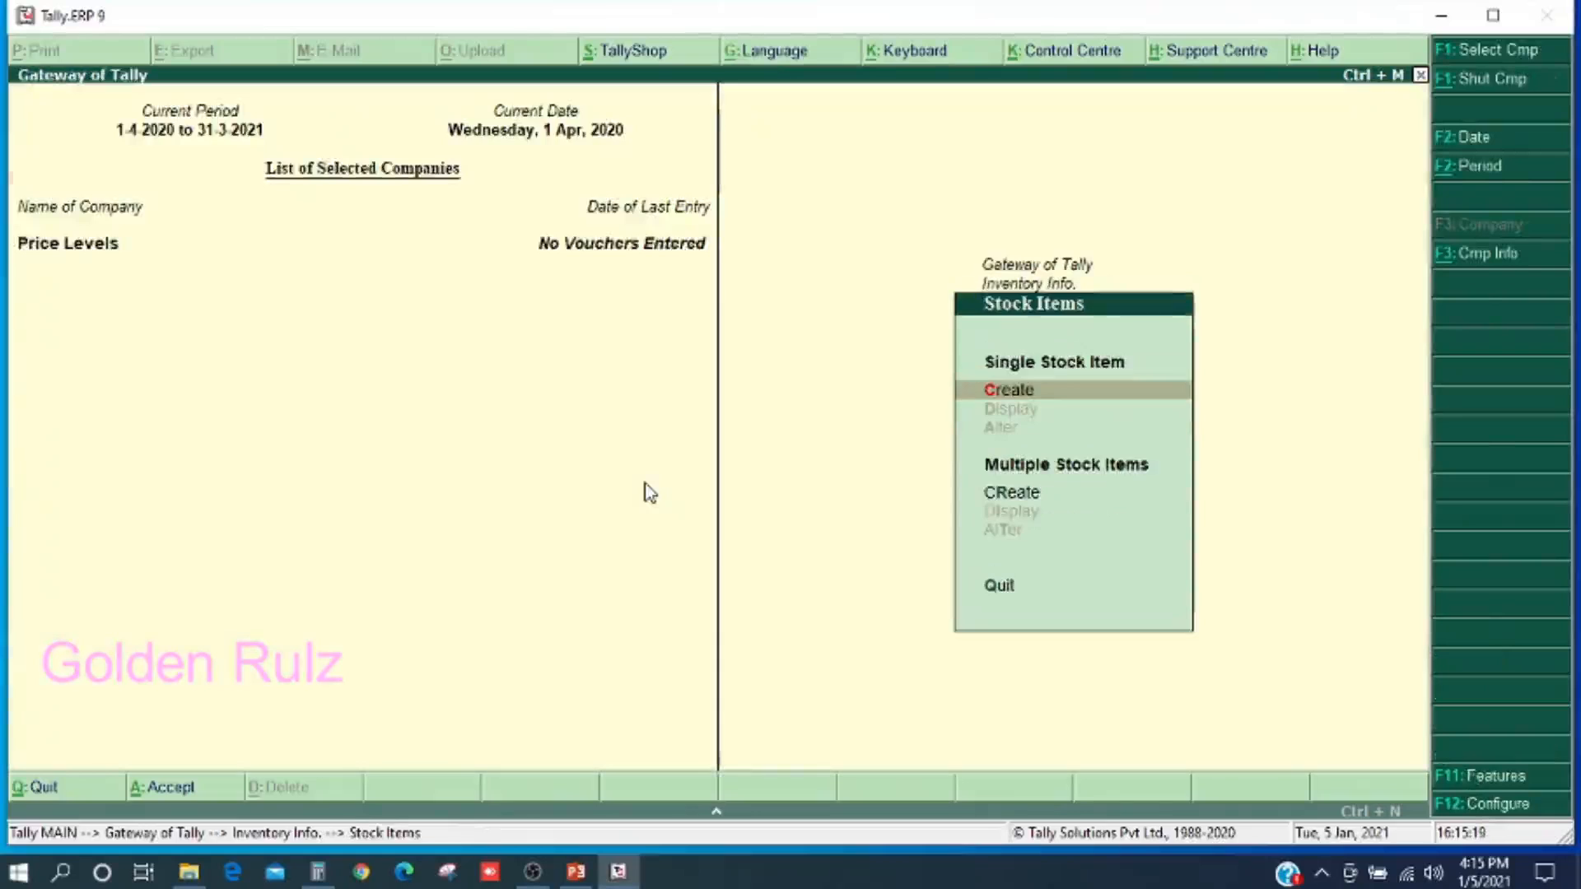
key(Return)
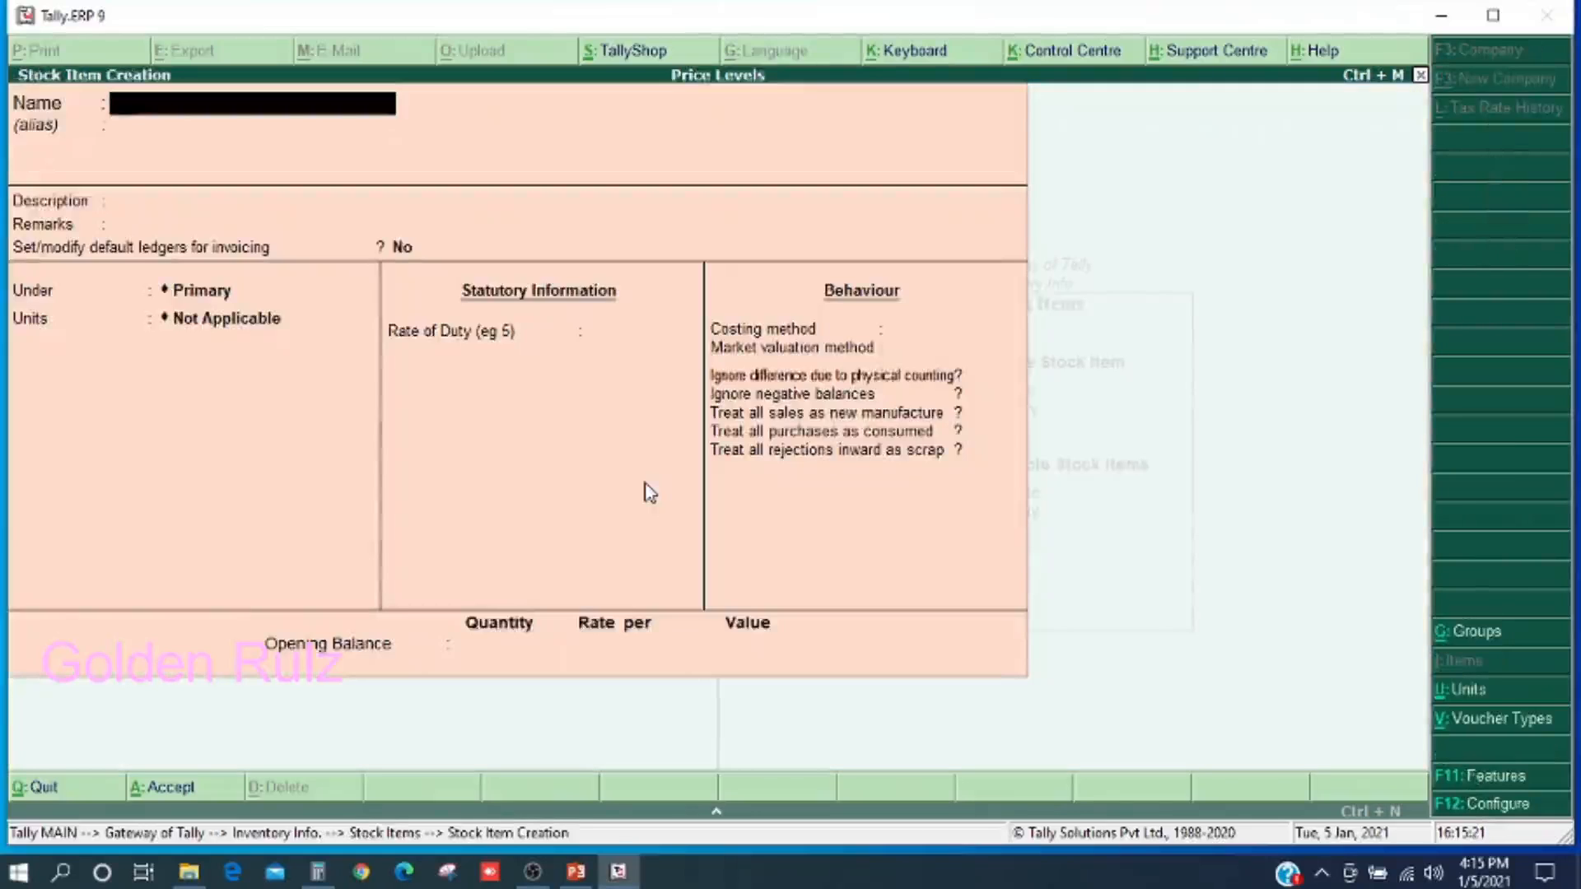
text(White Sh)
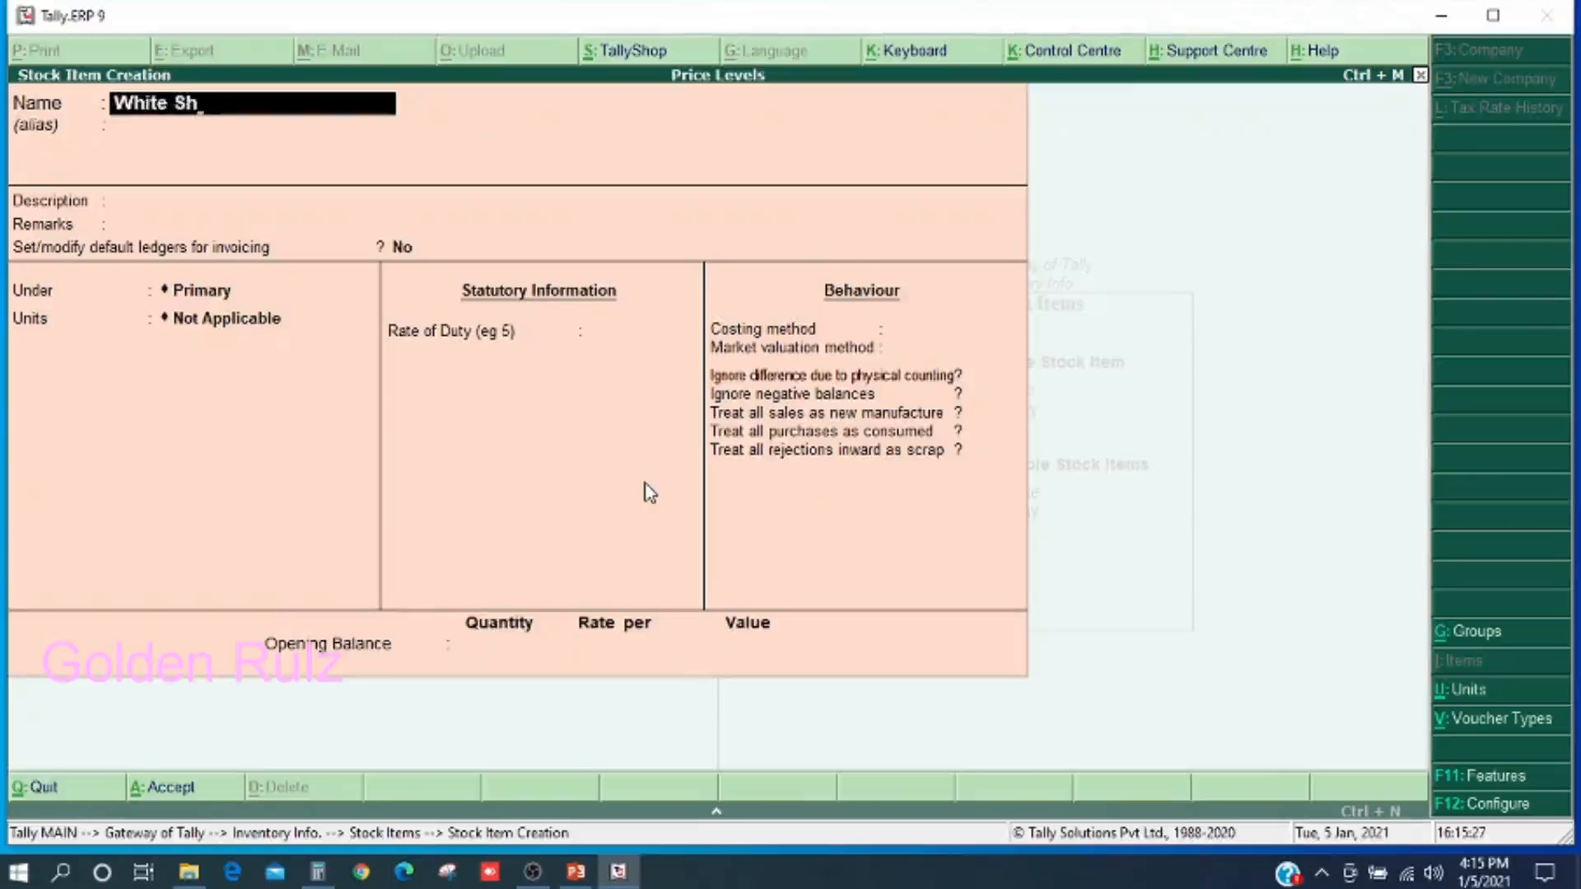
text(irt)
key(Return)
key(Return)
key(Return)
key(Return)
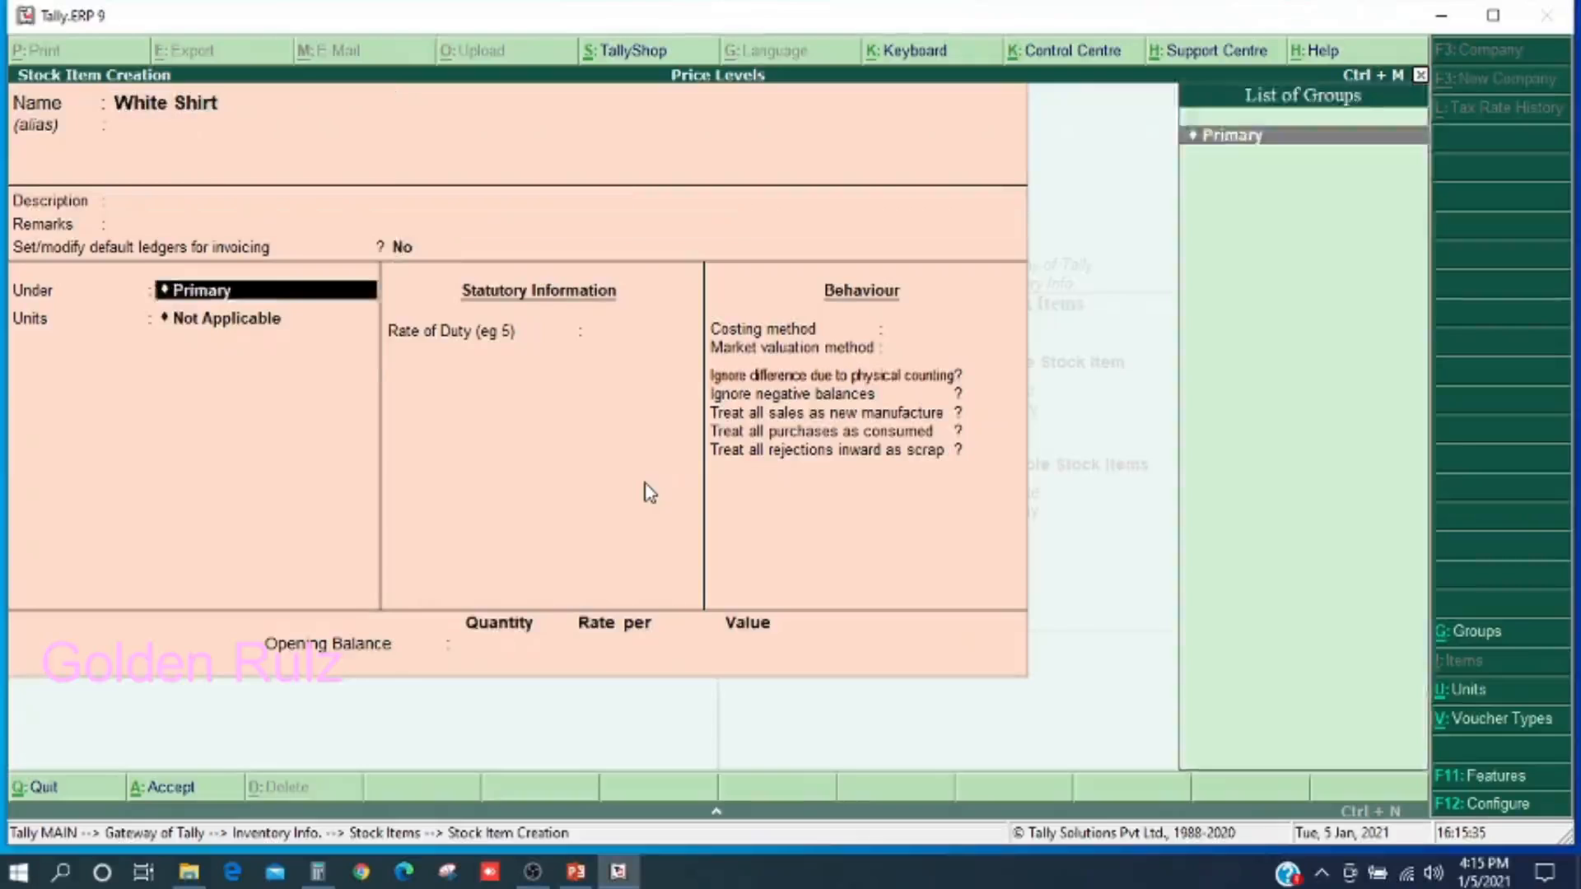
- Place the White Shirt item under Primary with the unit nos, keep the default duty and behaviour settings, and save it
key(Return)
key(Down)
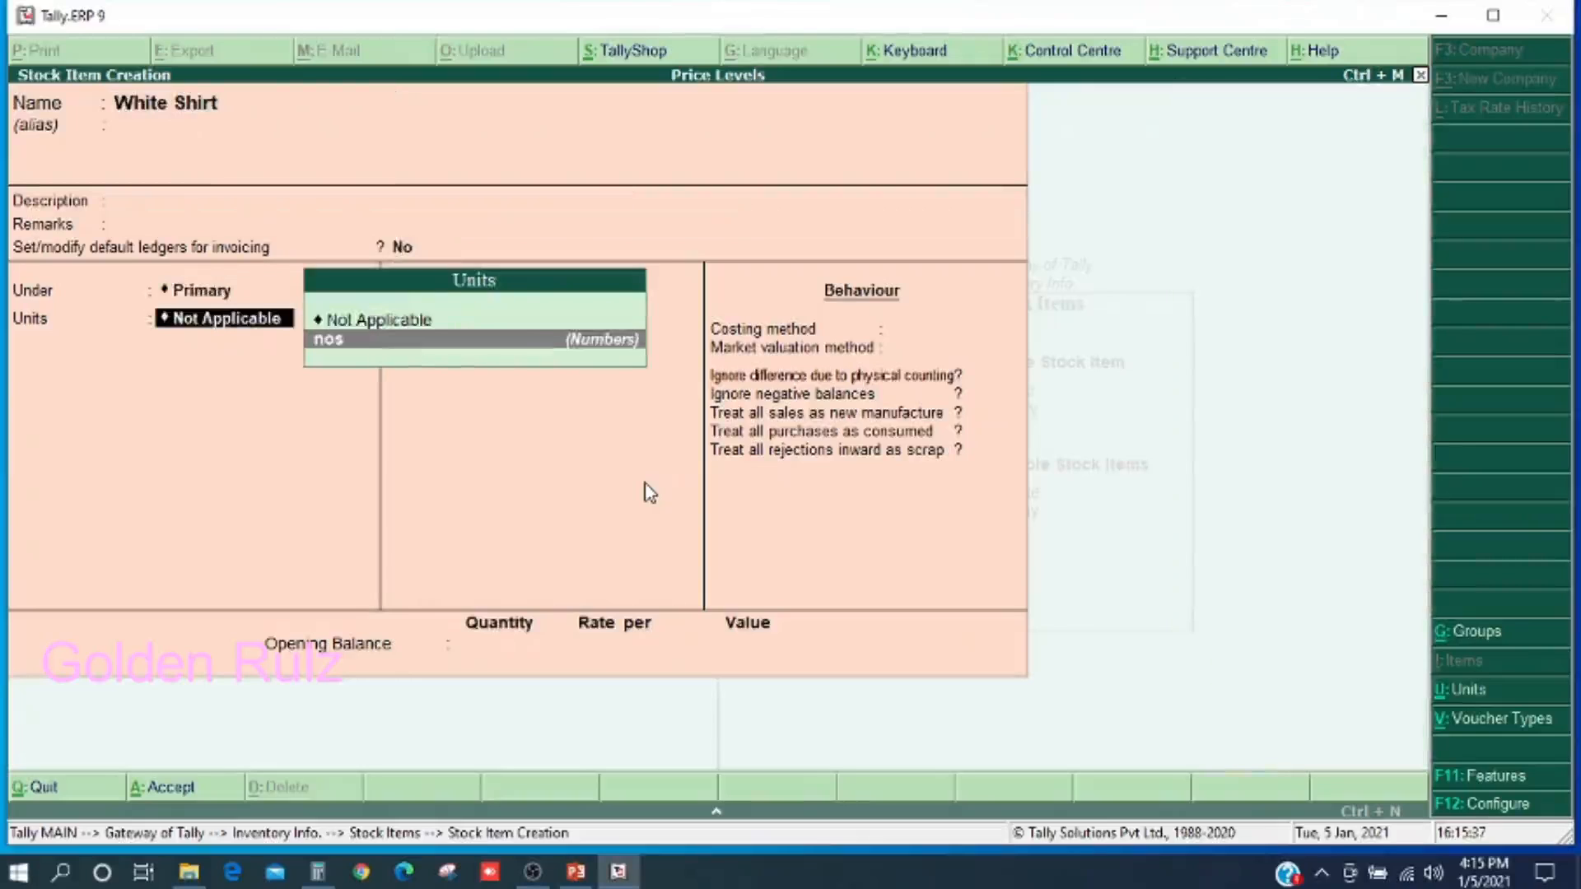
key(Return)
key(Return)
key(Return)
key(Return)
key(Return)
key(Return)
key(Return)
key(Return)
key(Return)
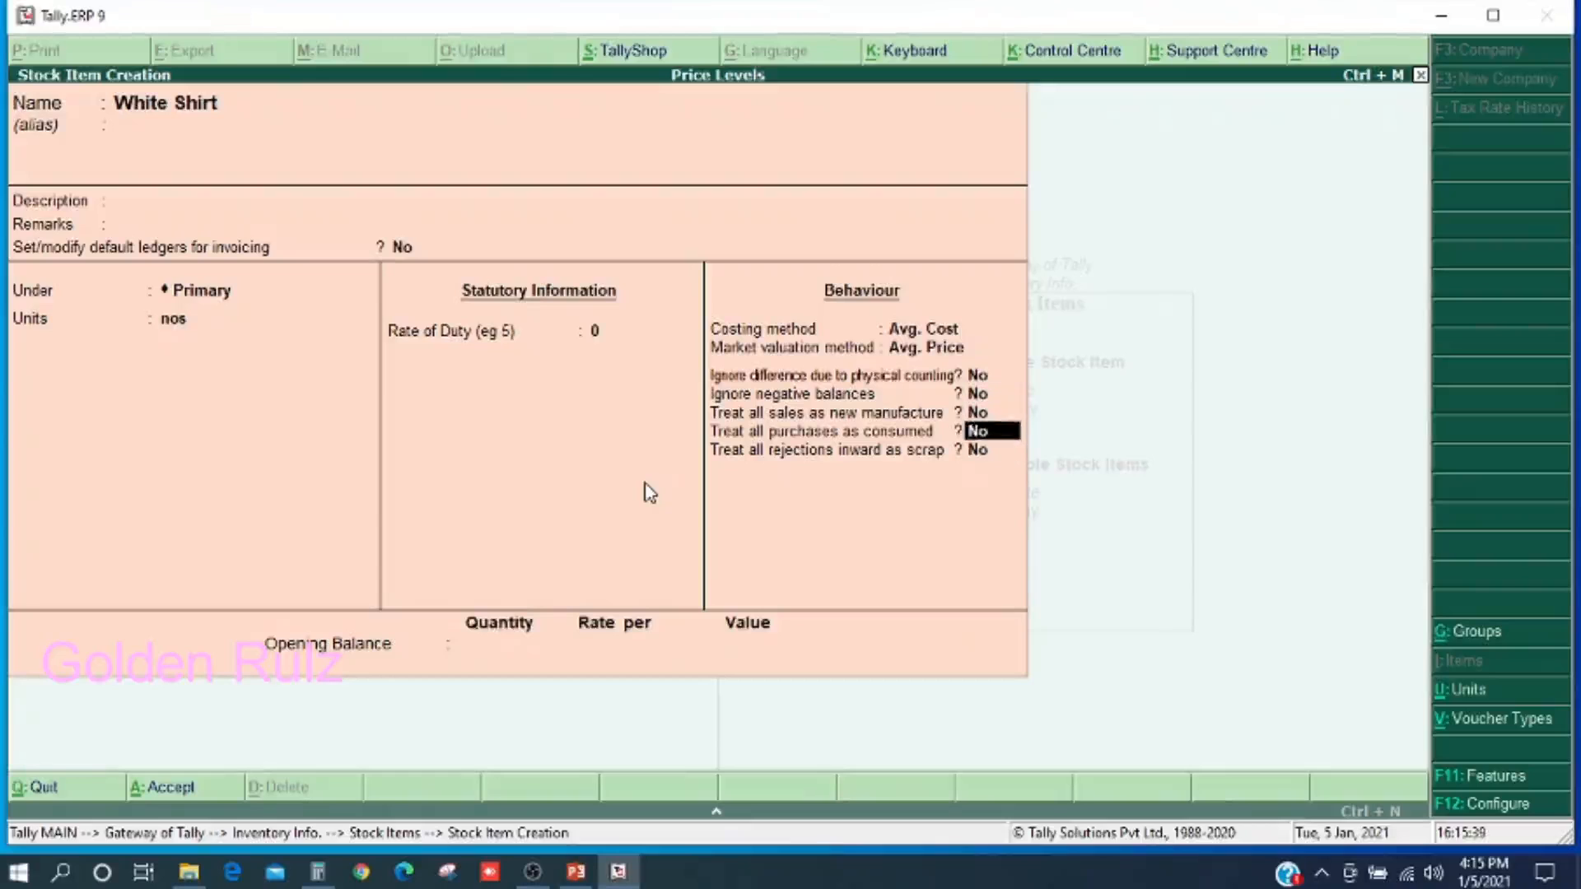
key(Return)
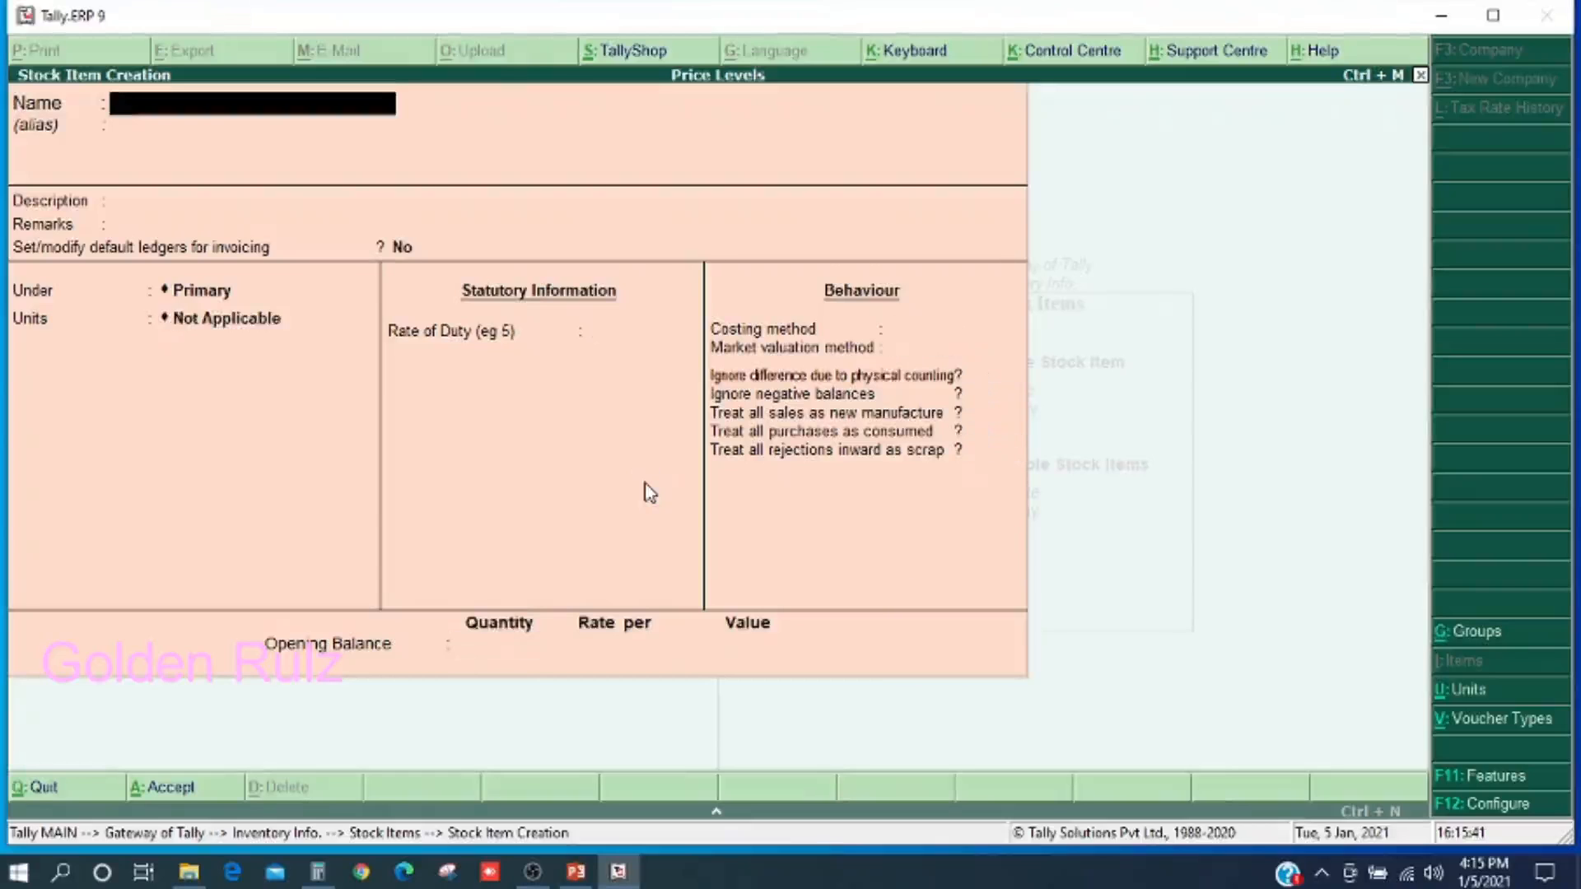
key(Escape)
key(Return)
key(Escape)
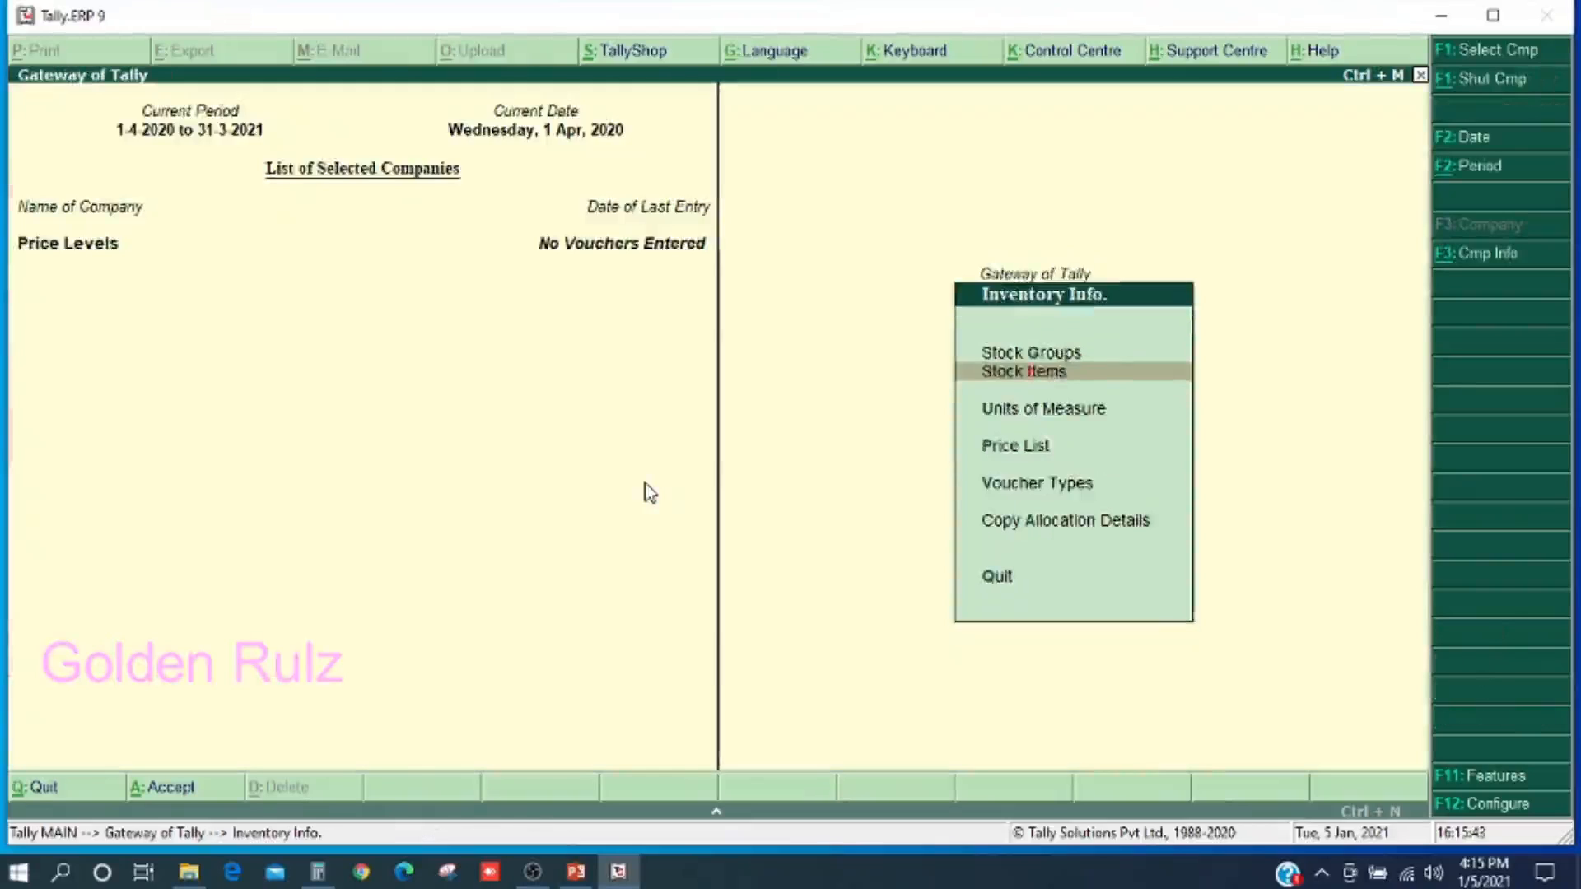
key(Escape)
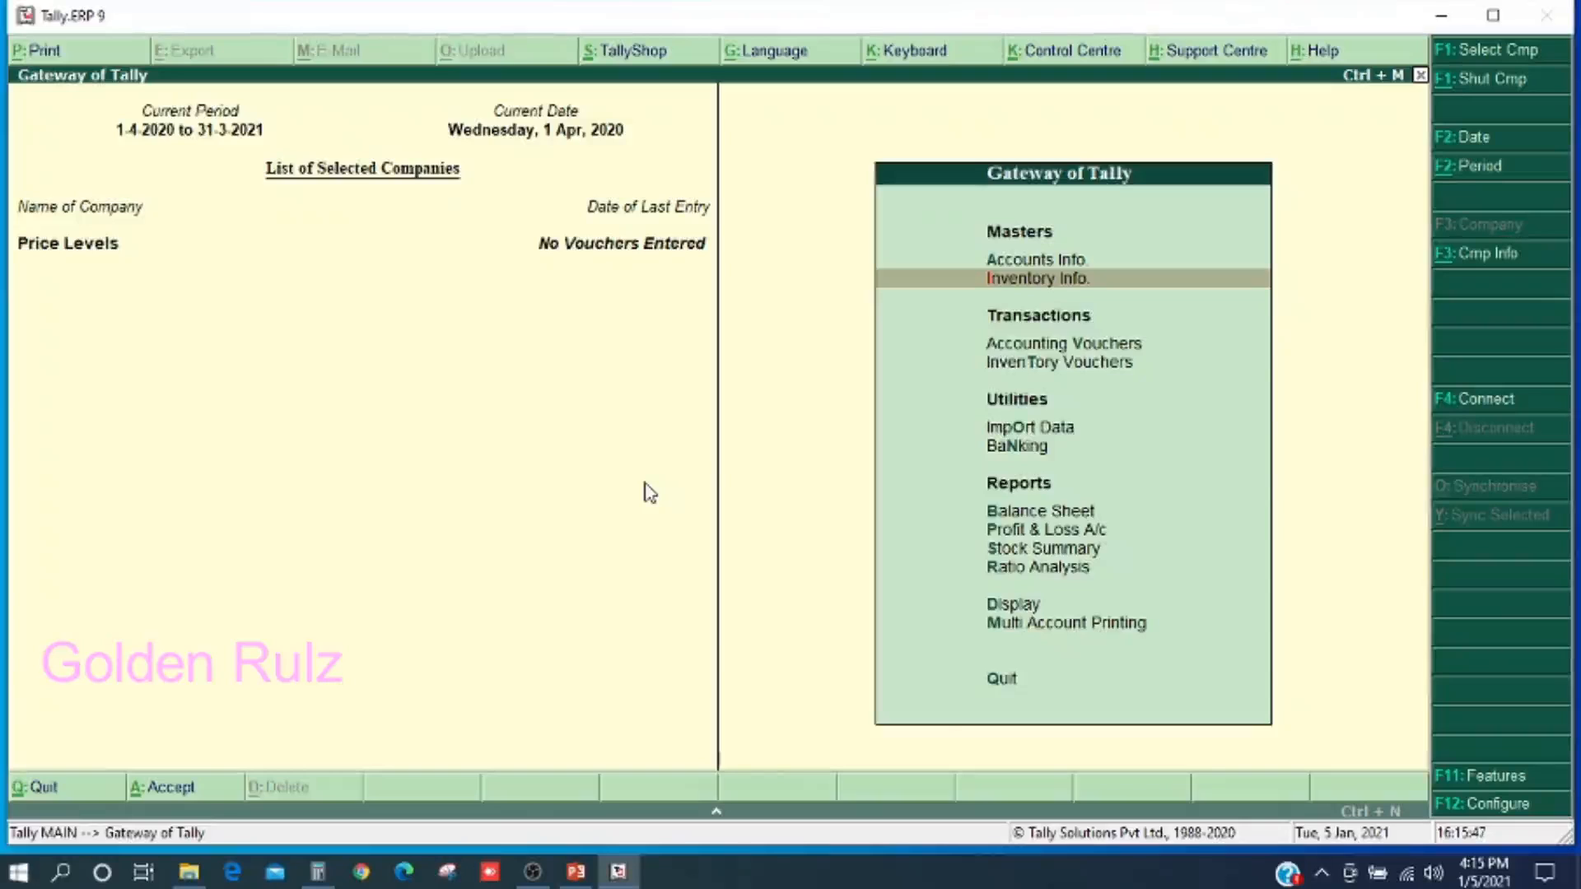
- Open the Retail price list for all items applicable from 1-Apr-2020 and add White Shirt to it
key(Return)
key(Down)
key(Down)
key(Down)
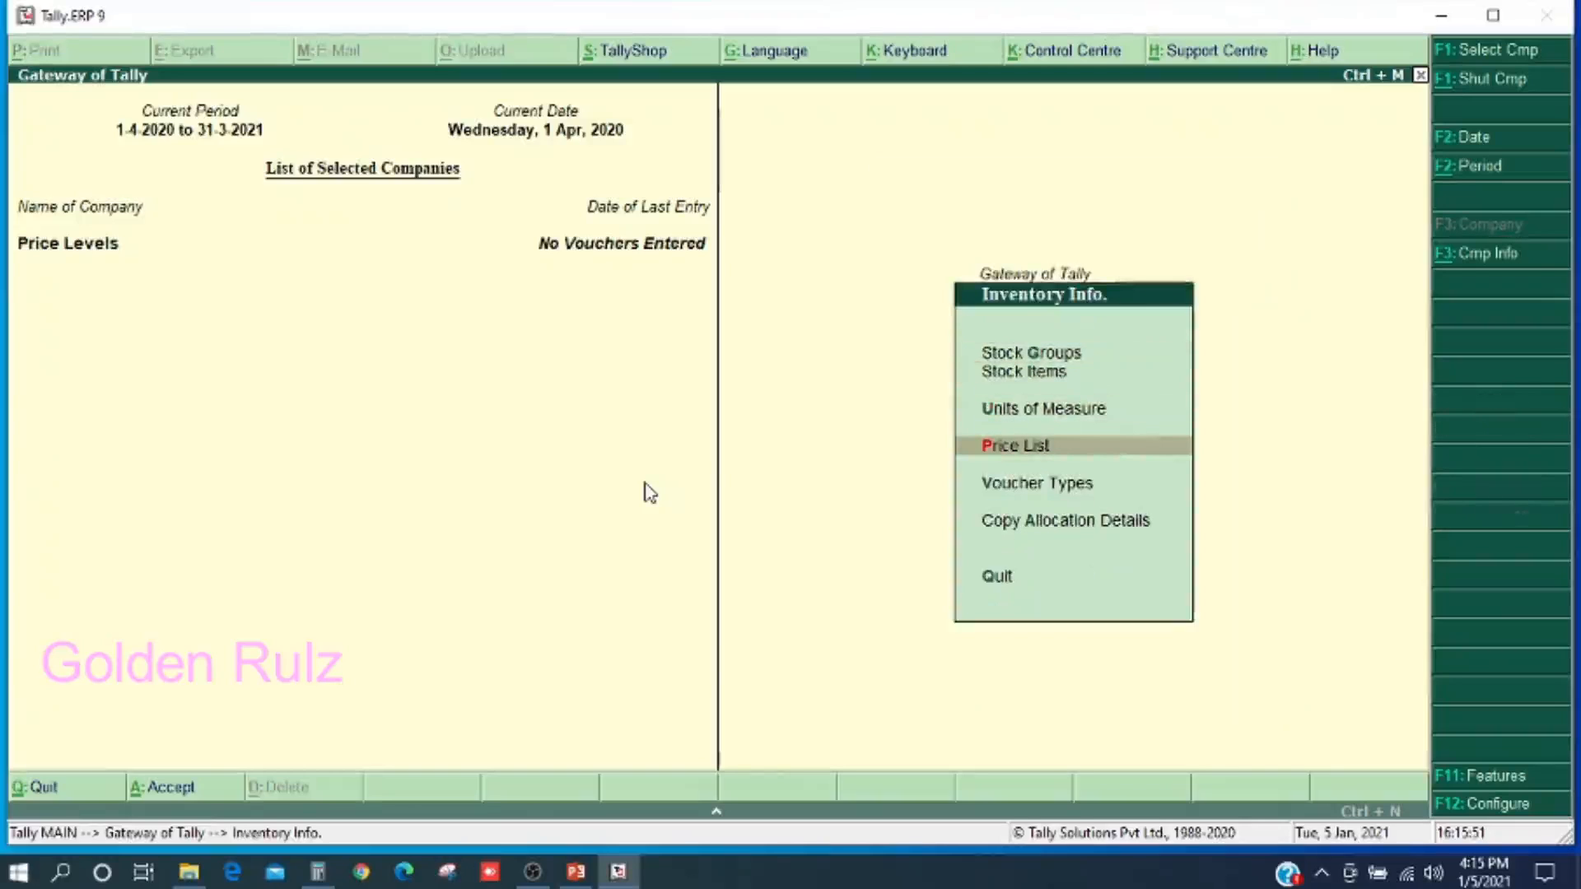
key(Return)
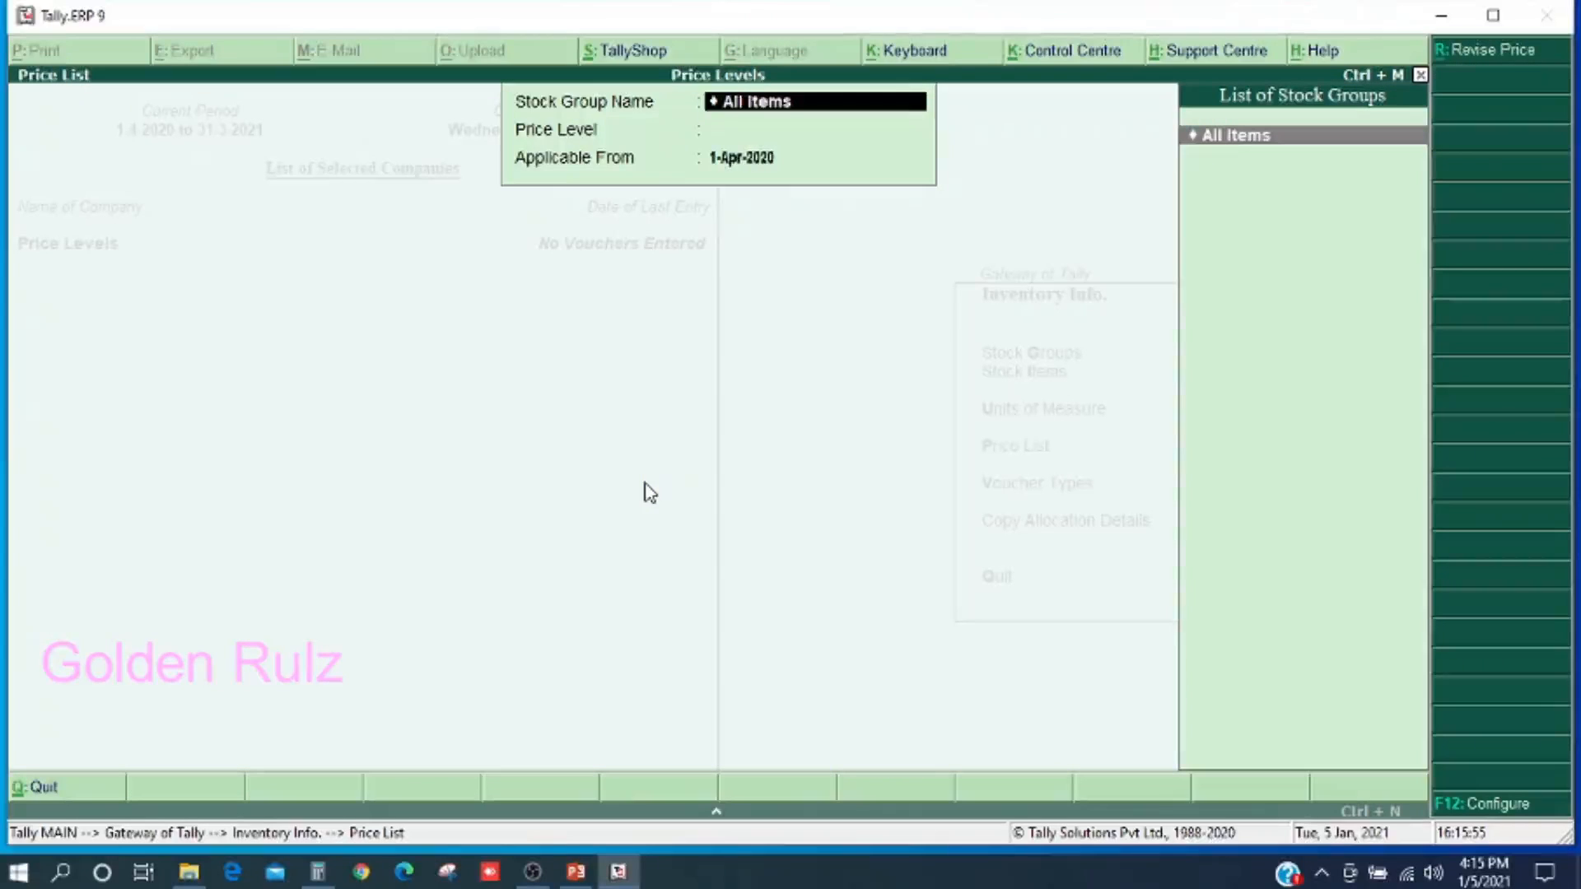
key(Return)
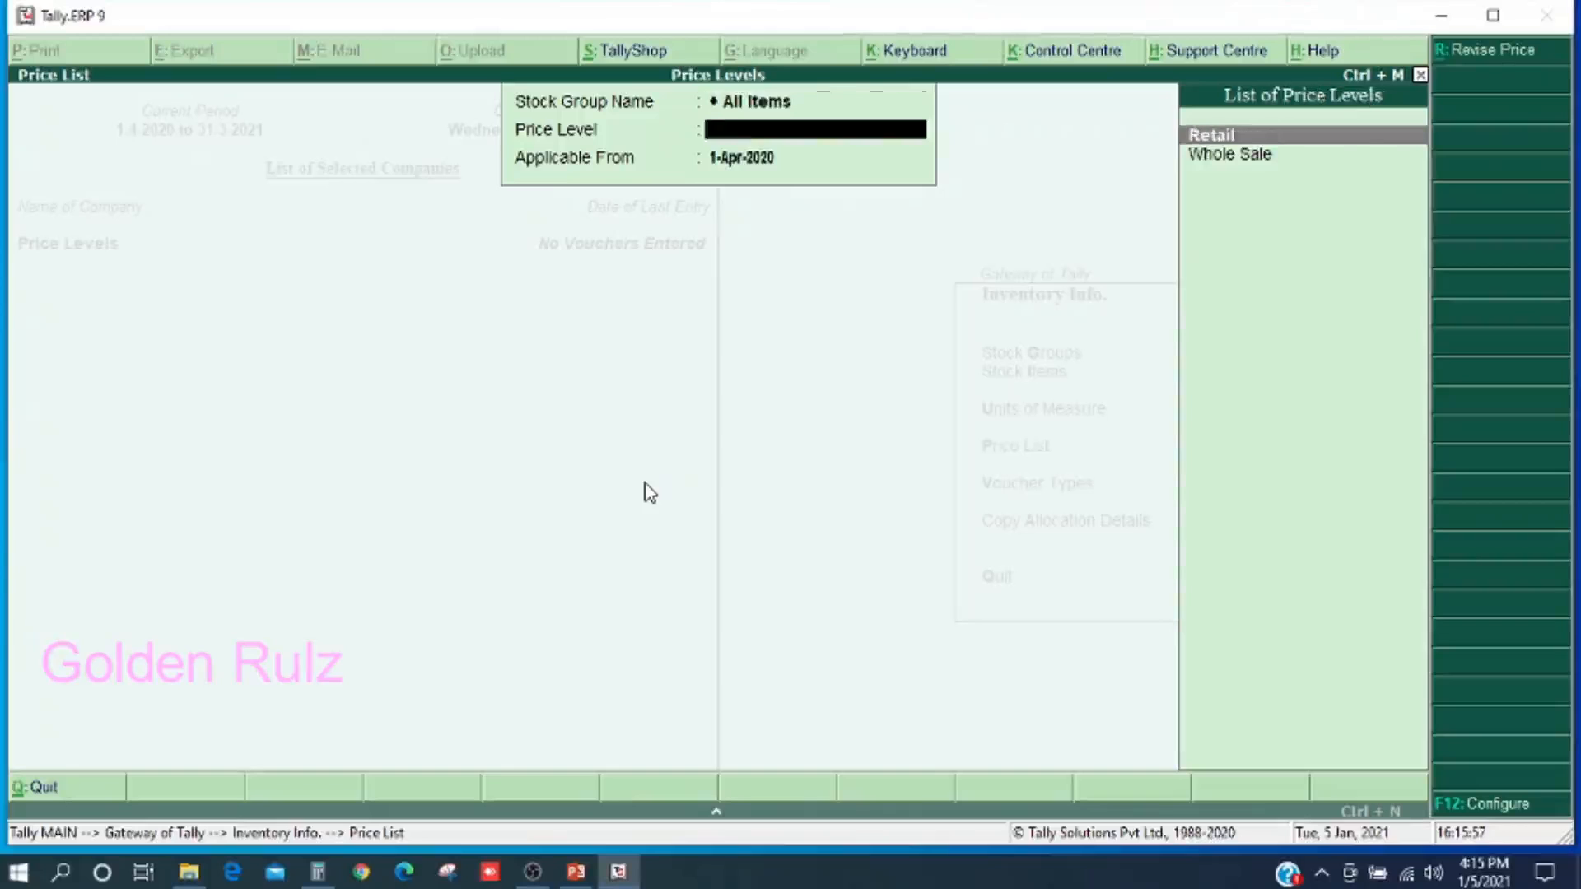
key(Return)
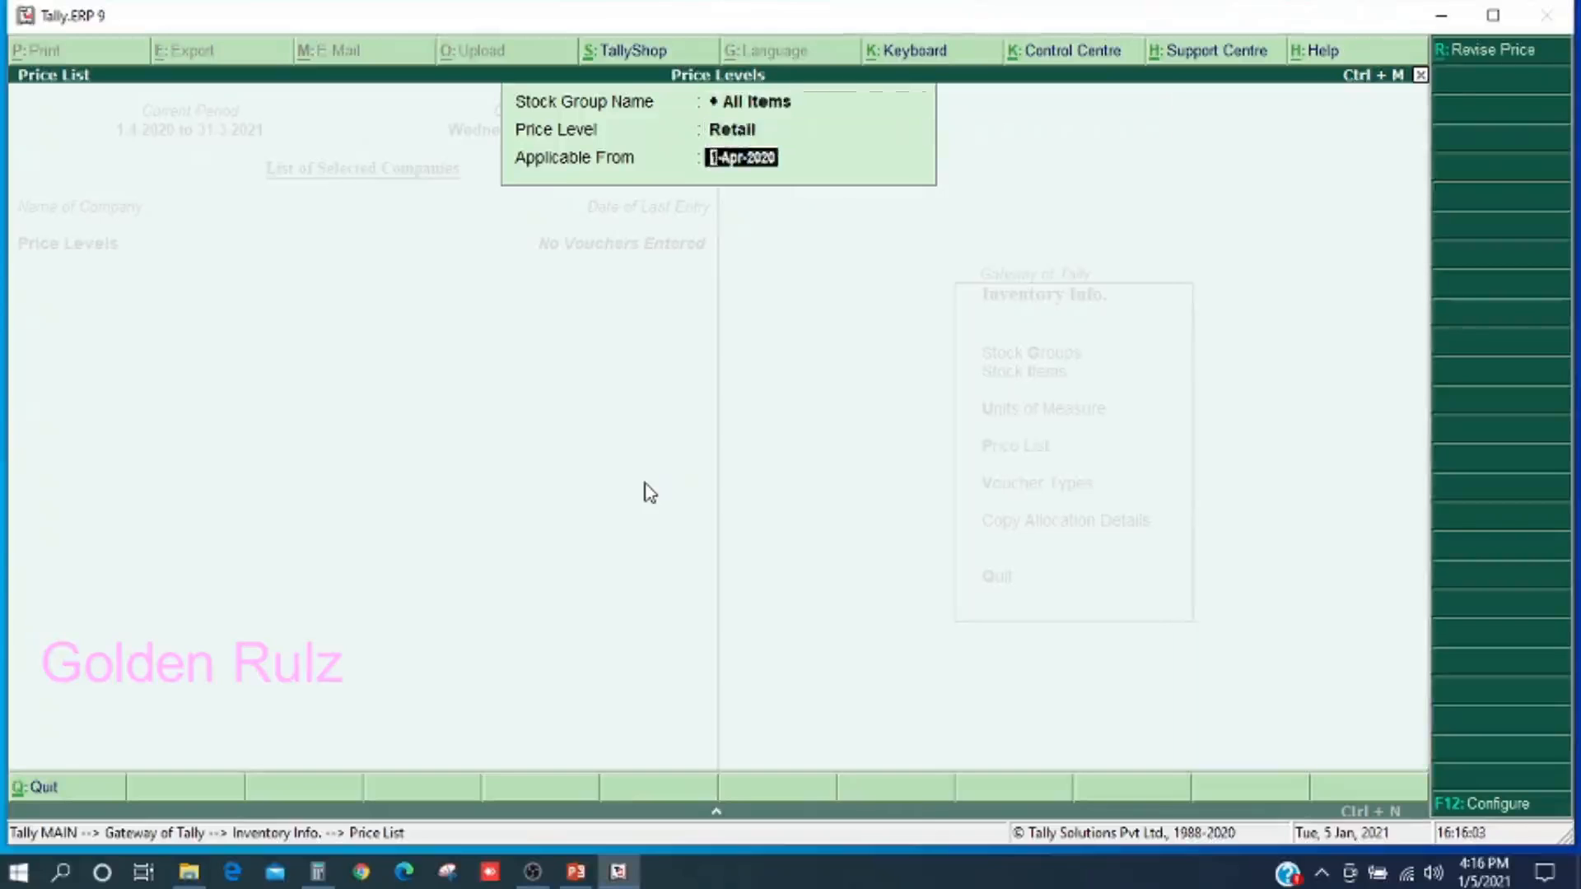
key(Return)
key(Return)
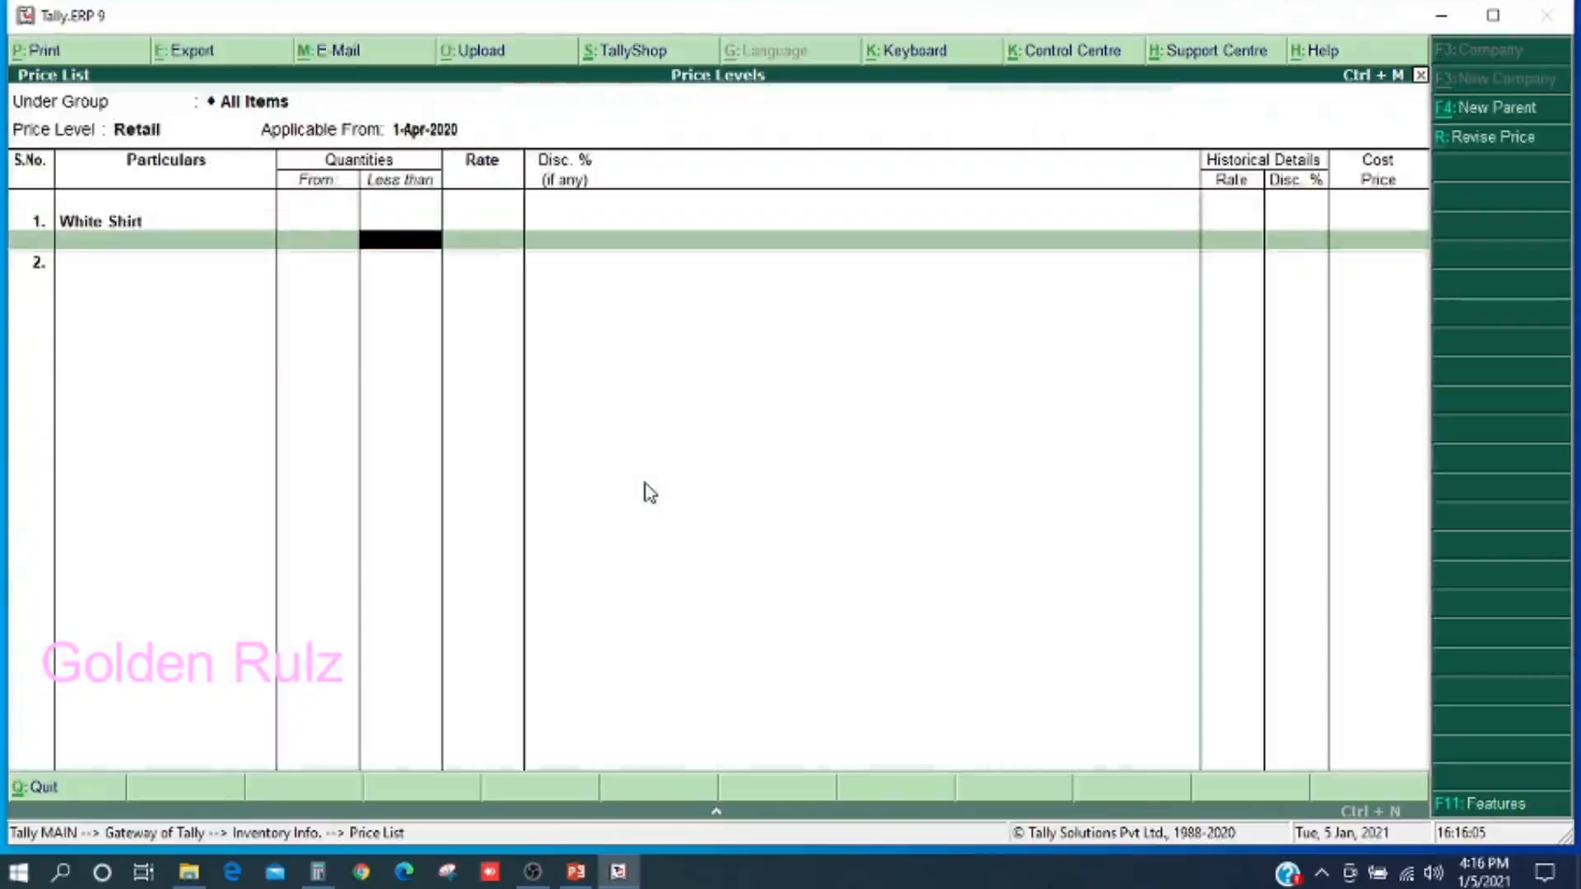
- Set White Shirt's Retail rate to 400 for quantities less than 10 nos and save the price list
text(10)
key(Return)
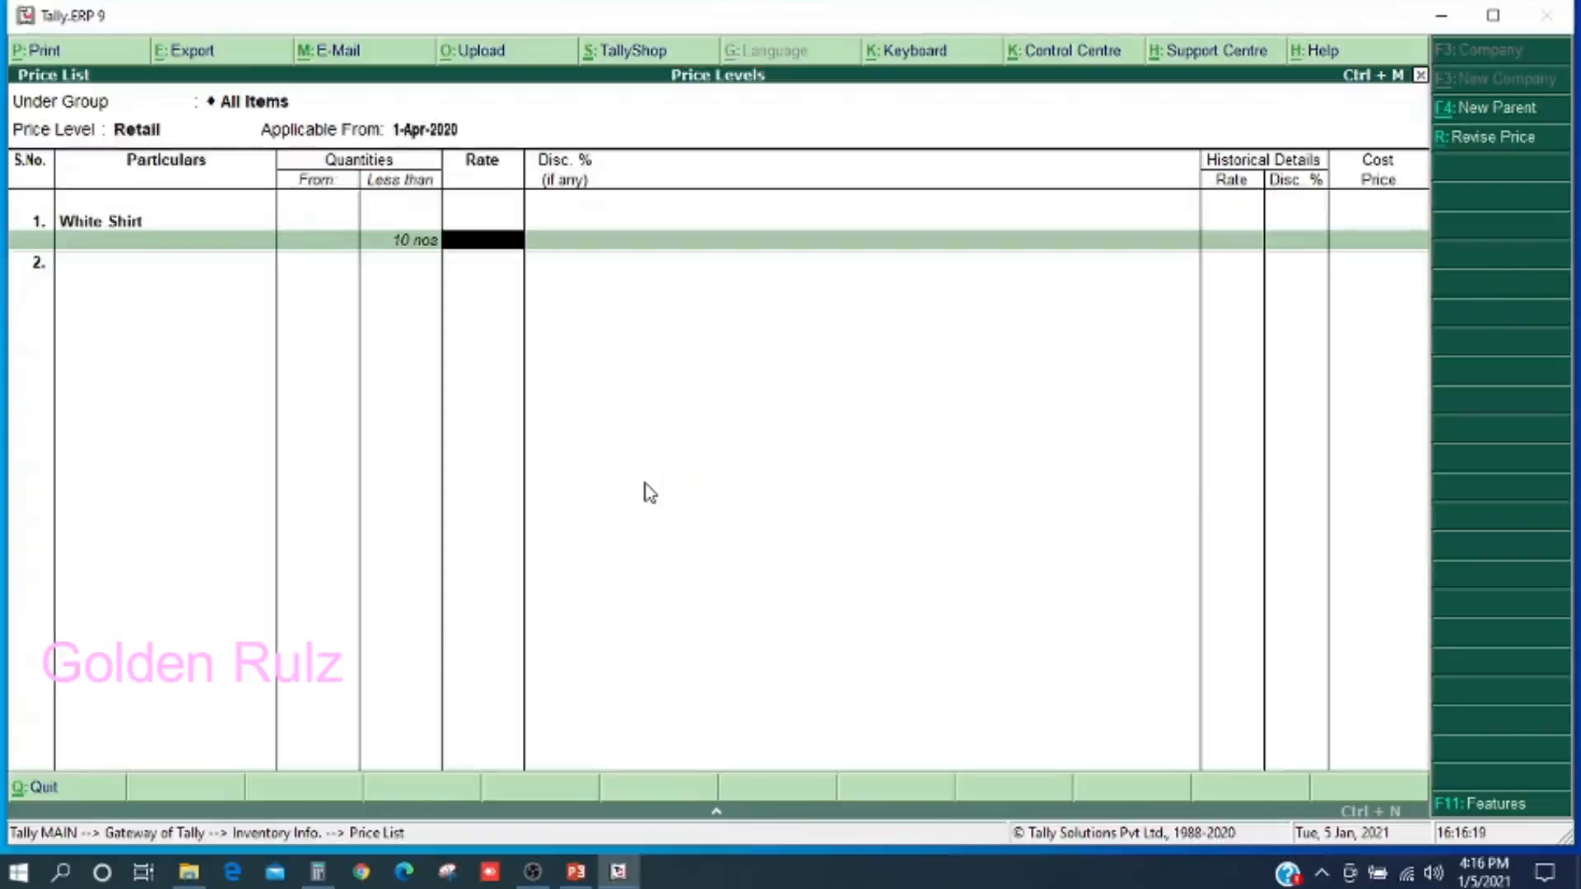
text(400)
key(Return)
key(Return)
key(Return)
key(Return)
key(Return)
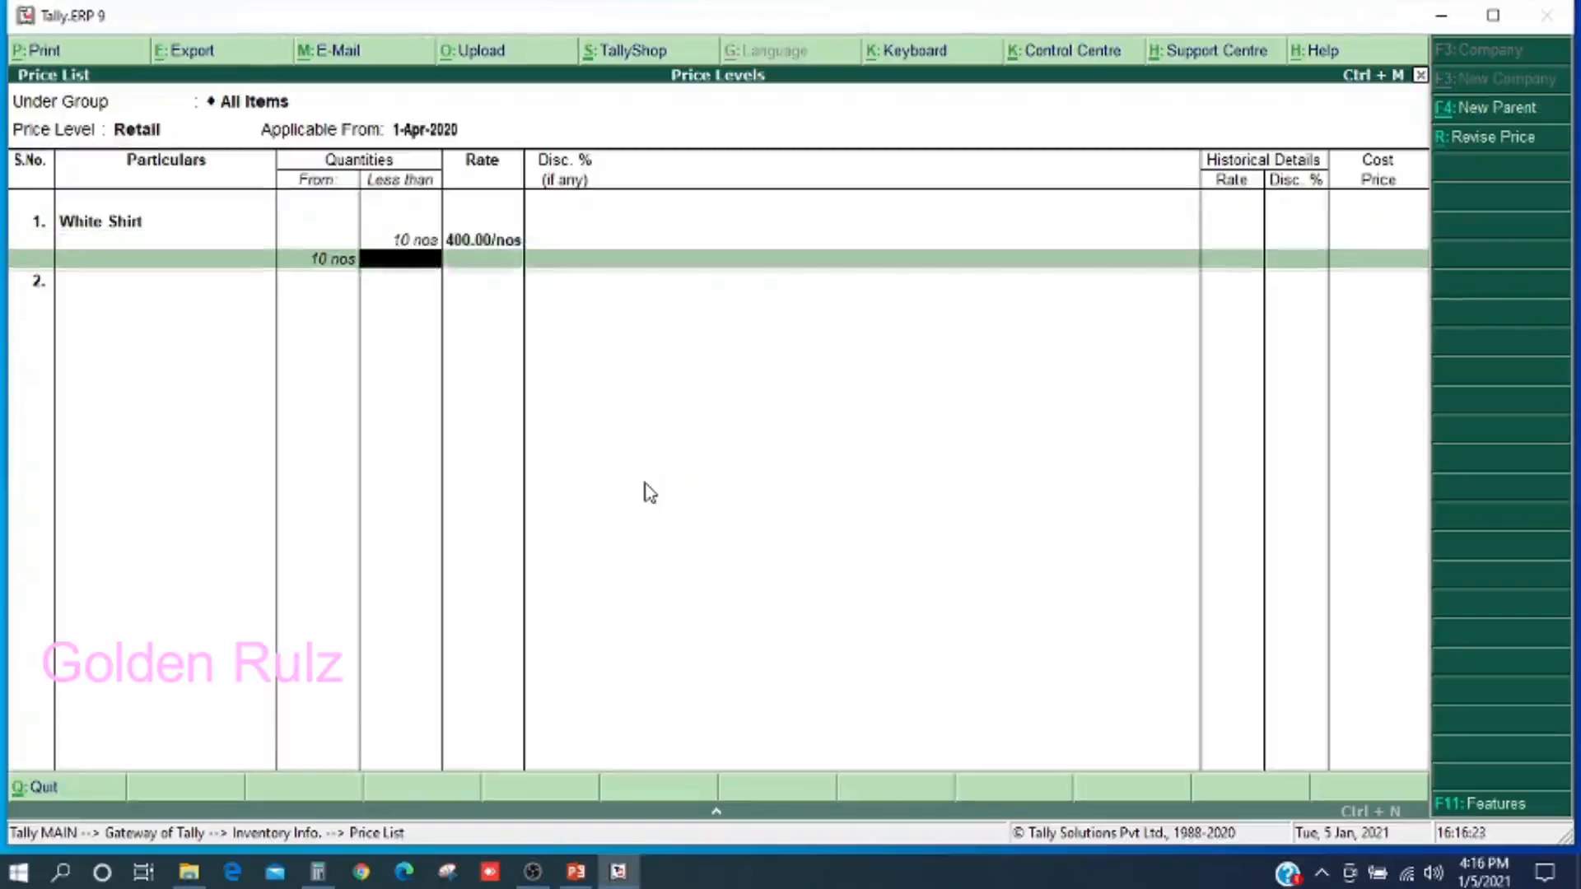
key(Return)
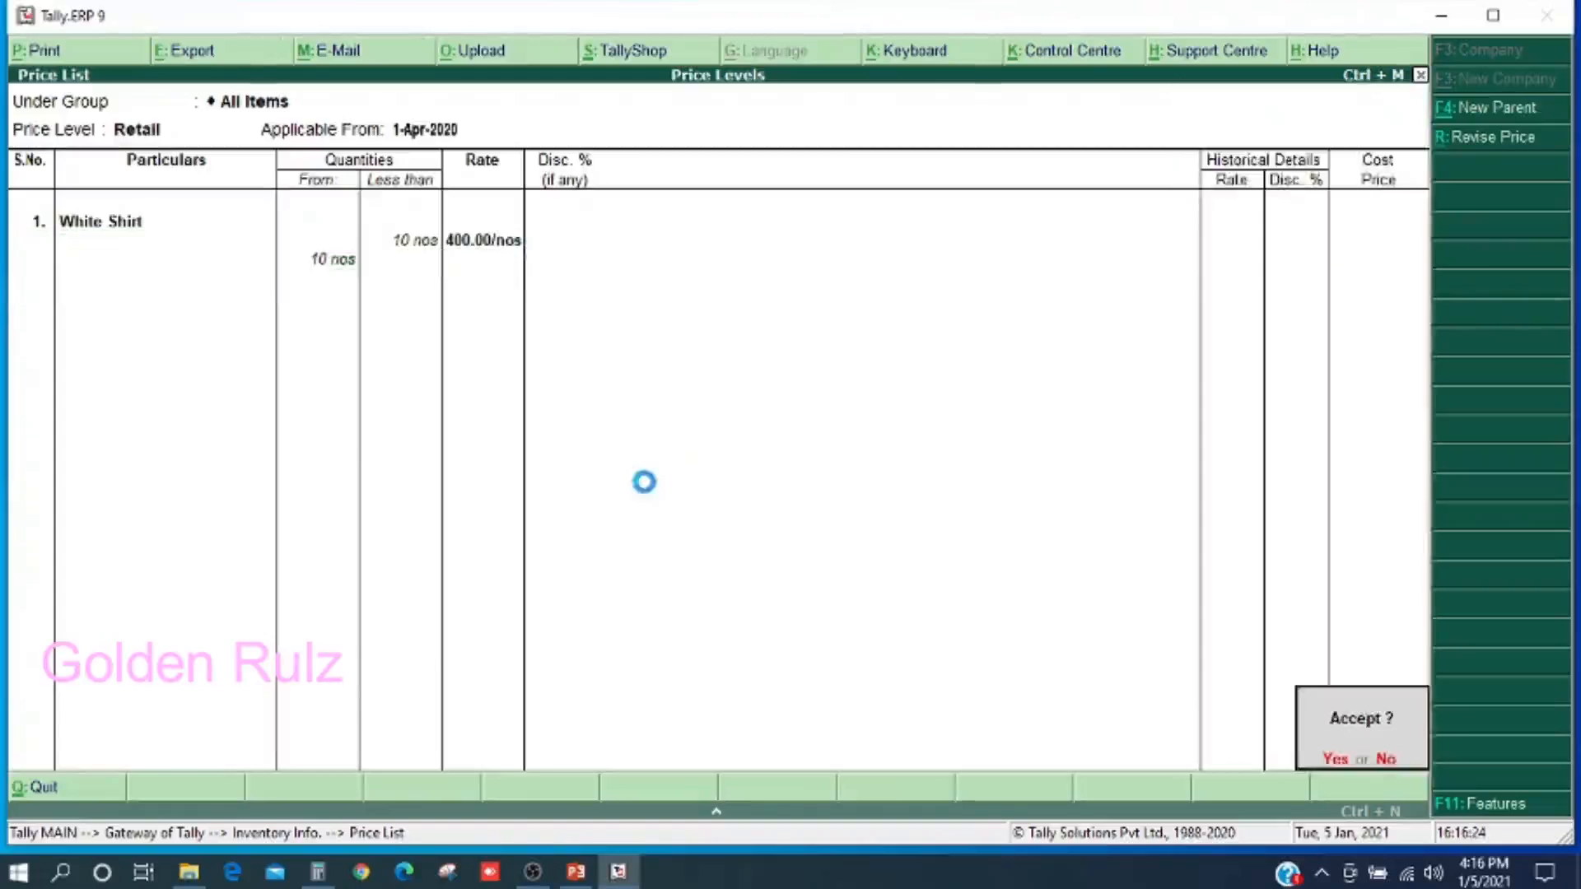
key(Return)
- Open the Whole Sale price list for all items applicable from 1-Apr-2020 and add White Shirt to it
key(Return)
key(Down)
key(Return)
key(Return)
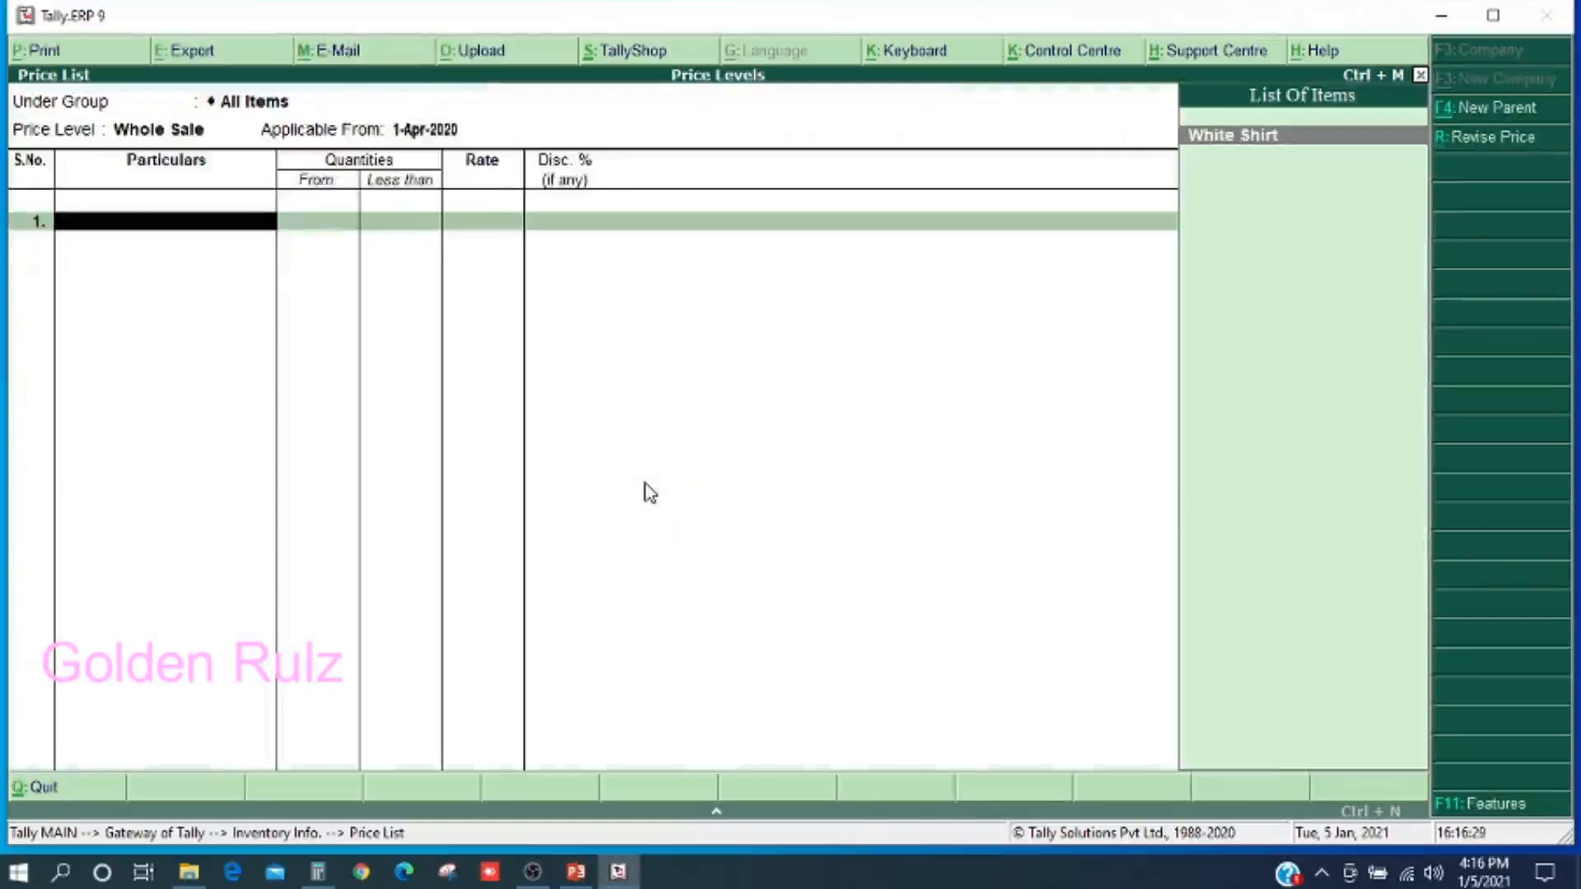
key(Return)
- Set White Shirt's Whole Sale rate to 350 for quantities less than 11 nos, with no discount
text(11)
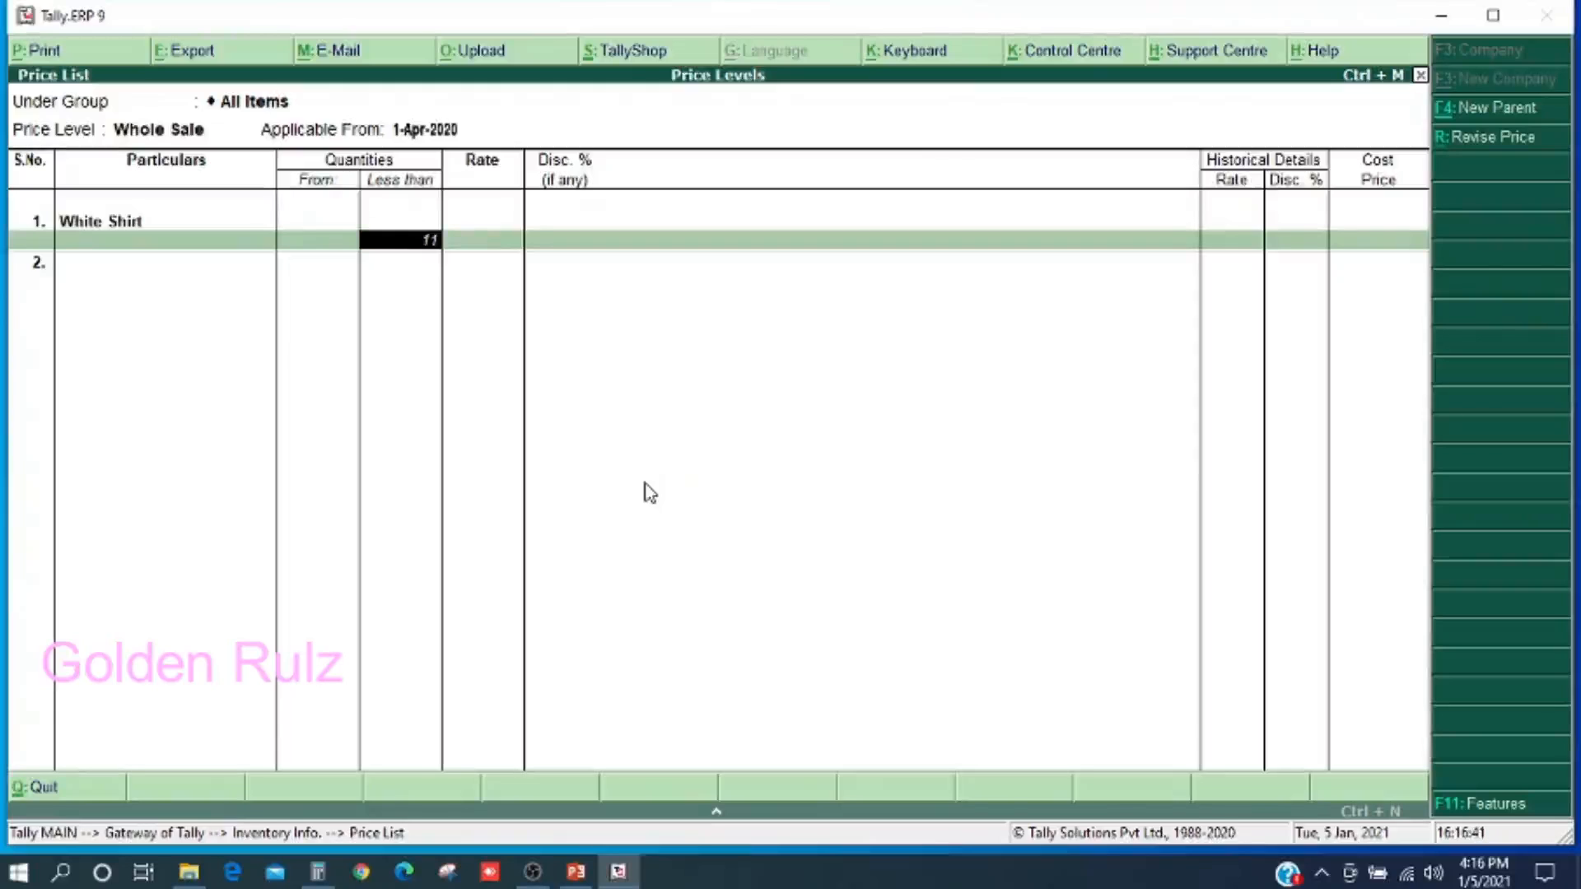
key(Return)
text(350)
key(Return)
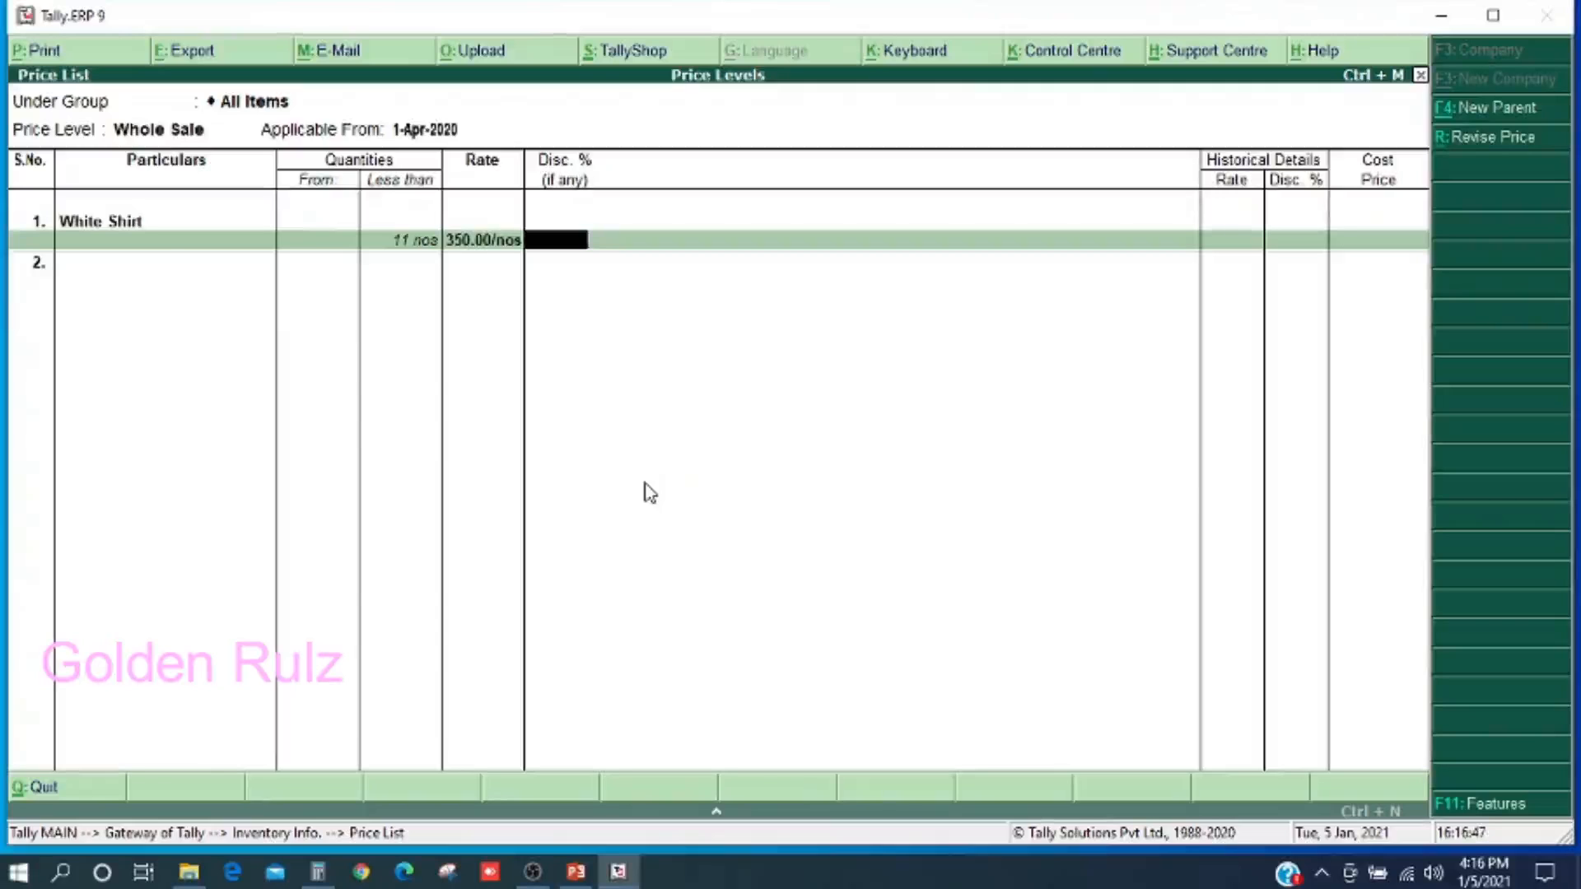
key(Return)
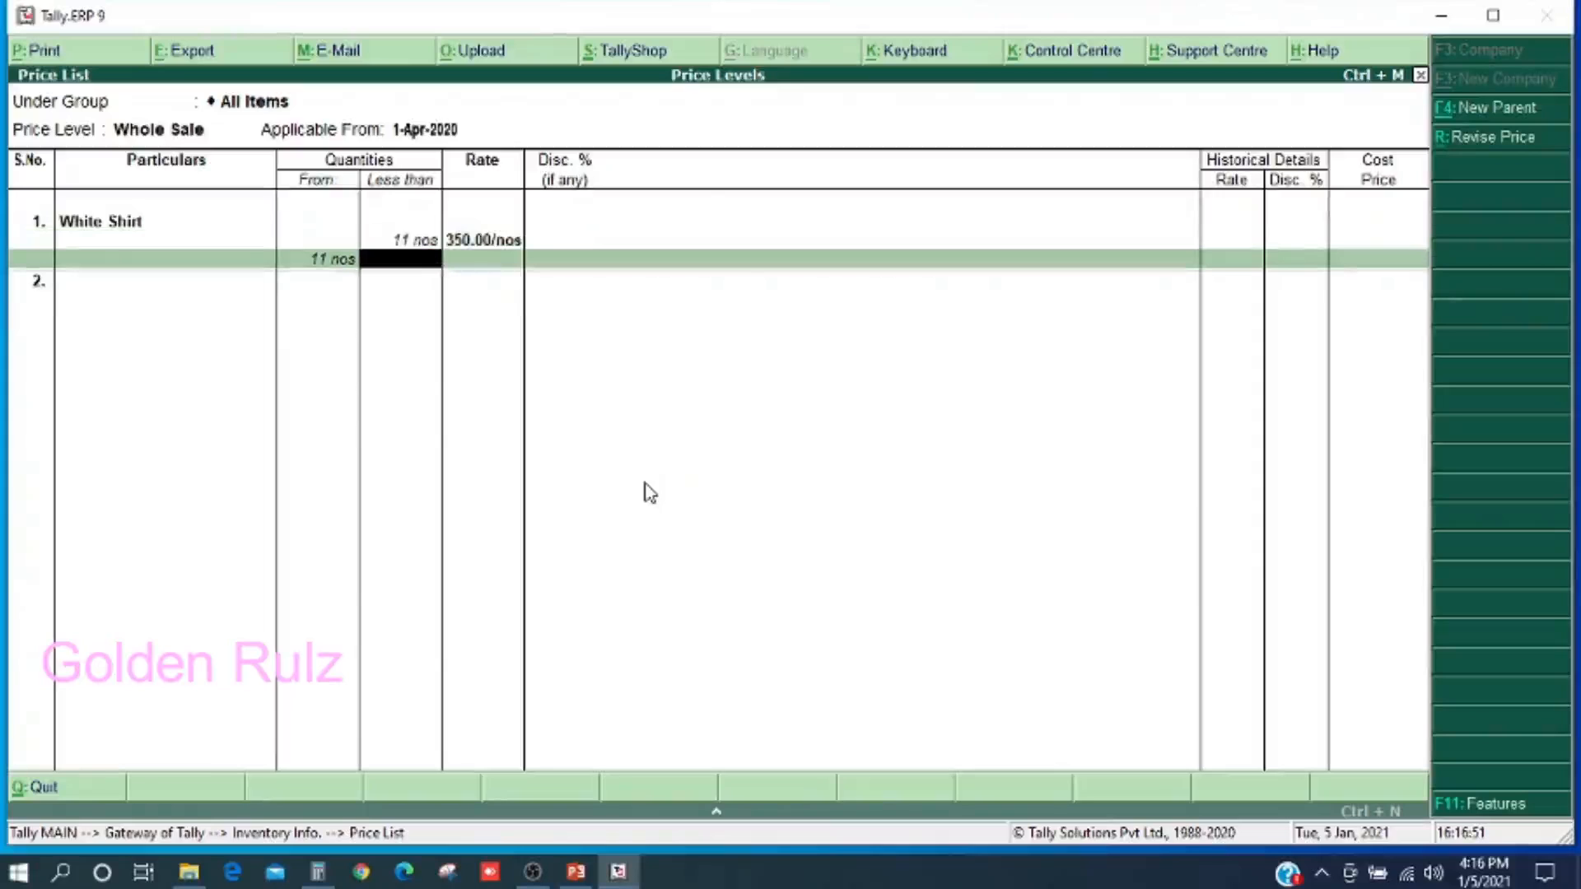
- Add a Whole Sale quantity range from 11 to less than 100 nos without a rate or discount, and save the price list
text(100)
key(Return)
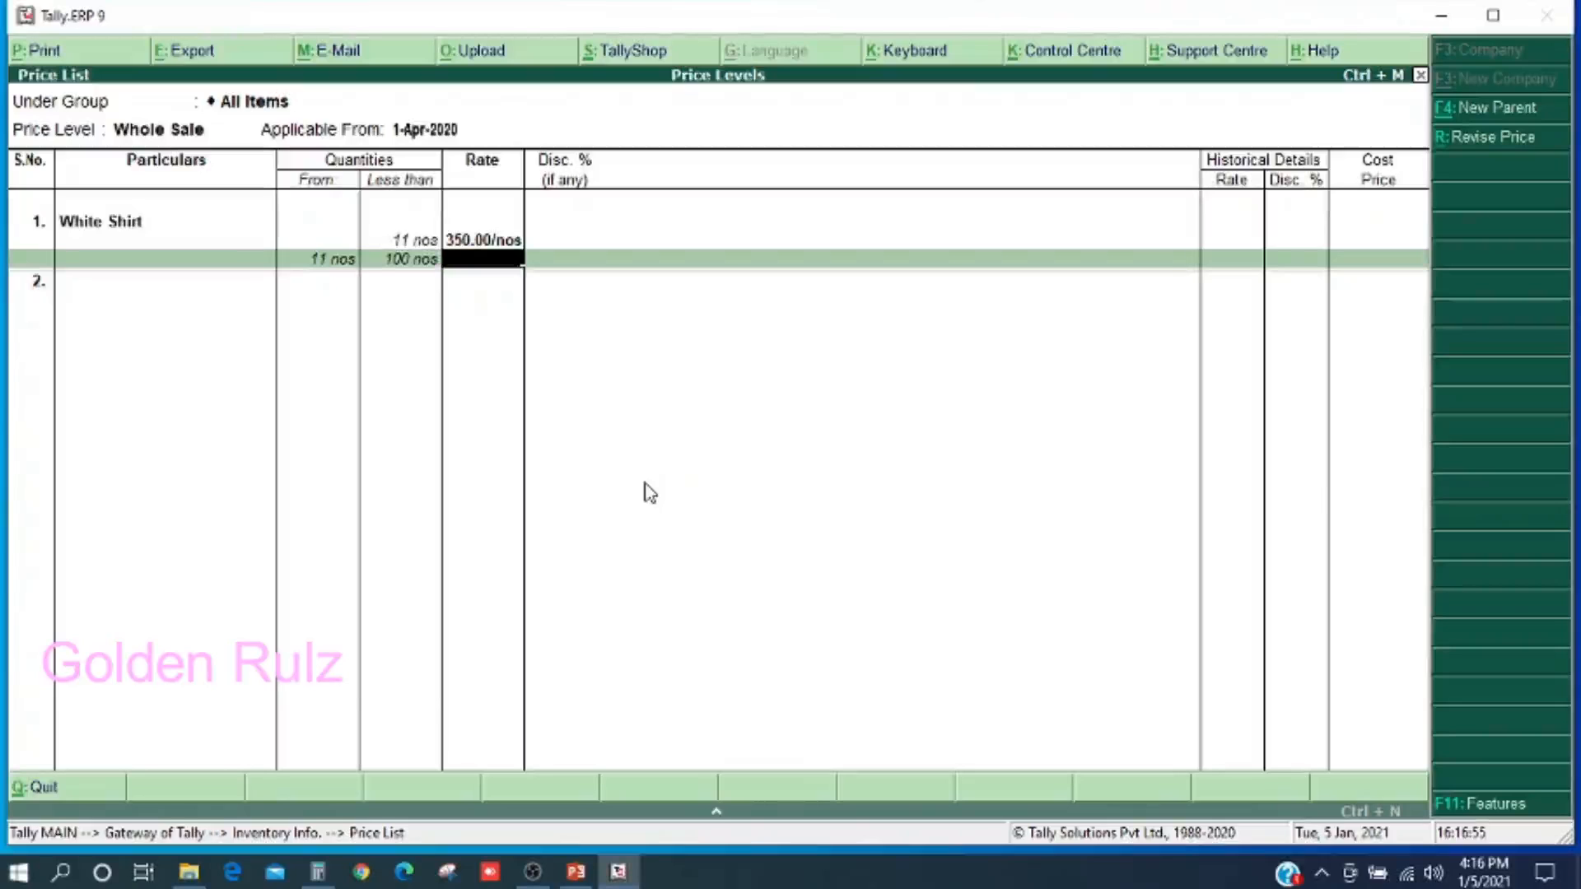
key(Return)
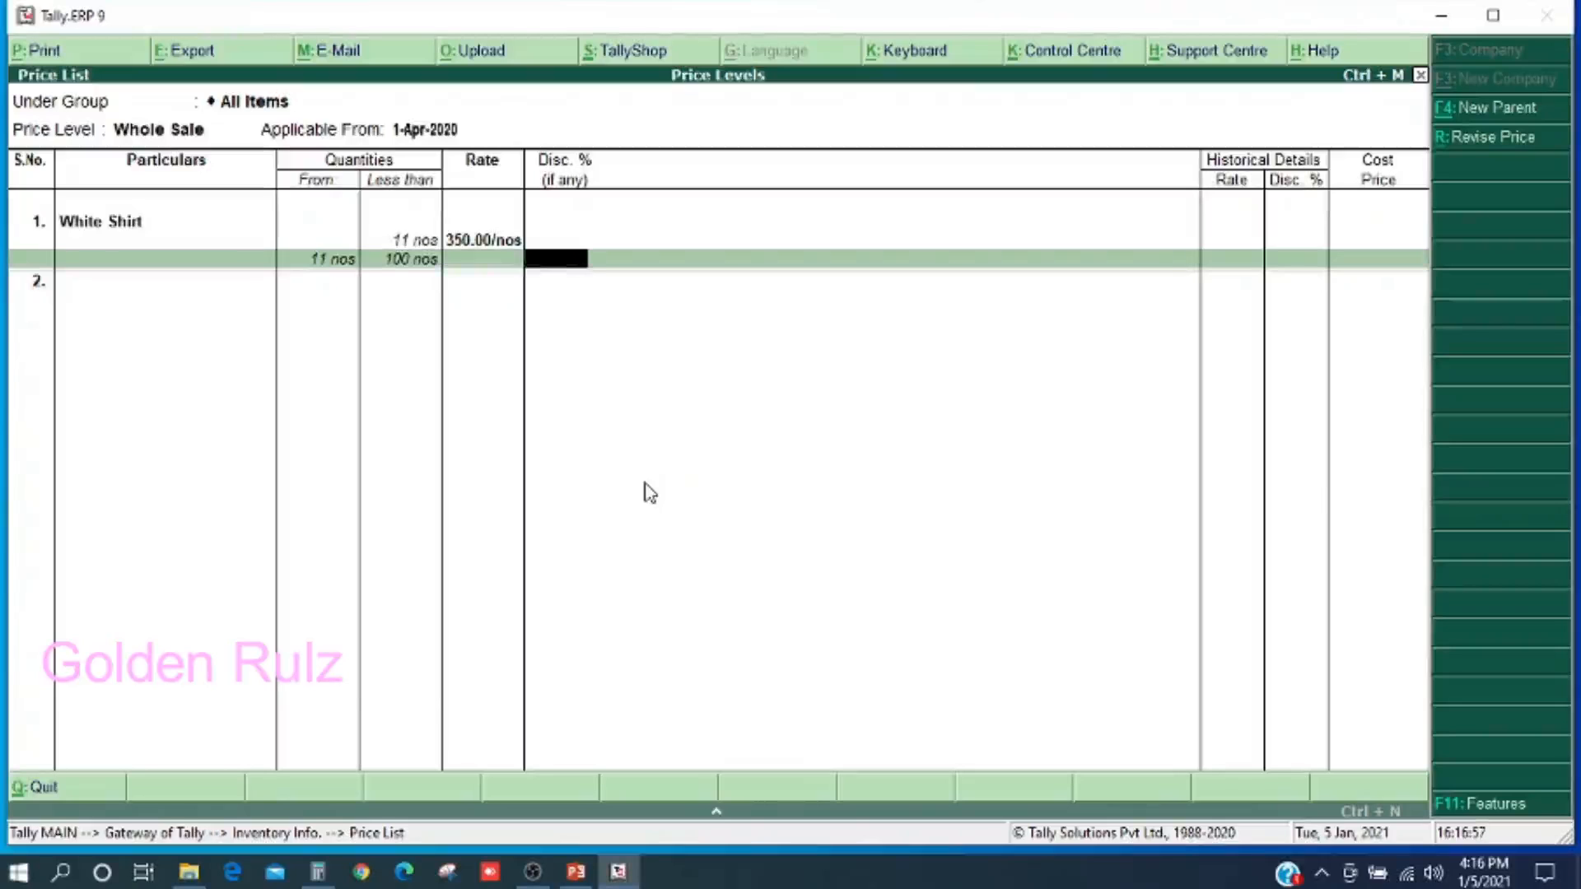
key(Return)
key(Return)
key(Return)
key(Return)
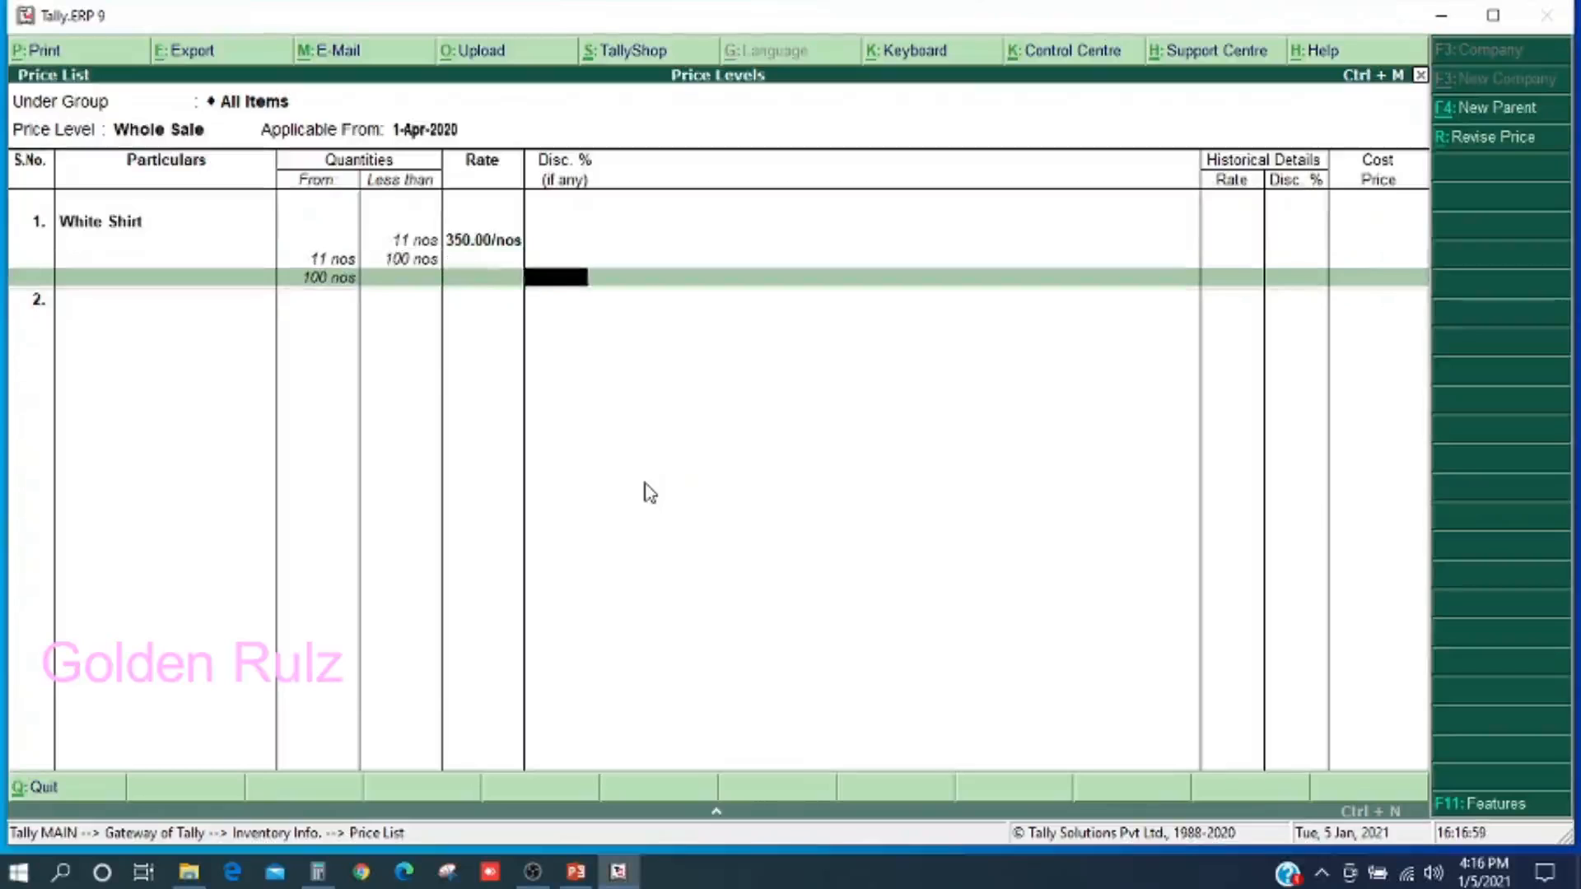
key(Return)
key(Return)
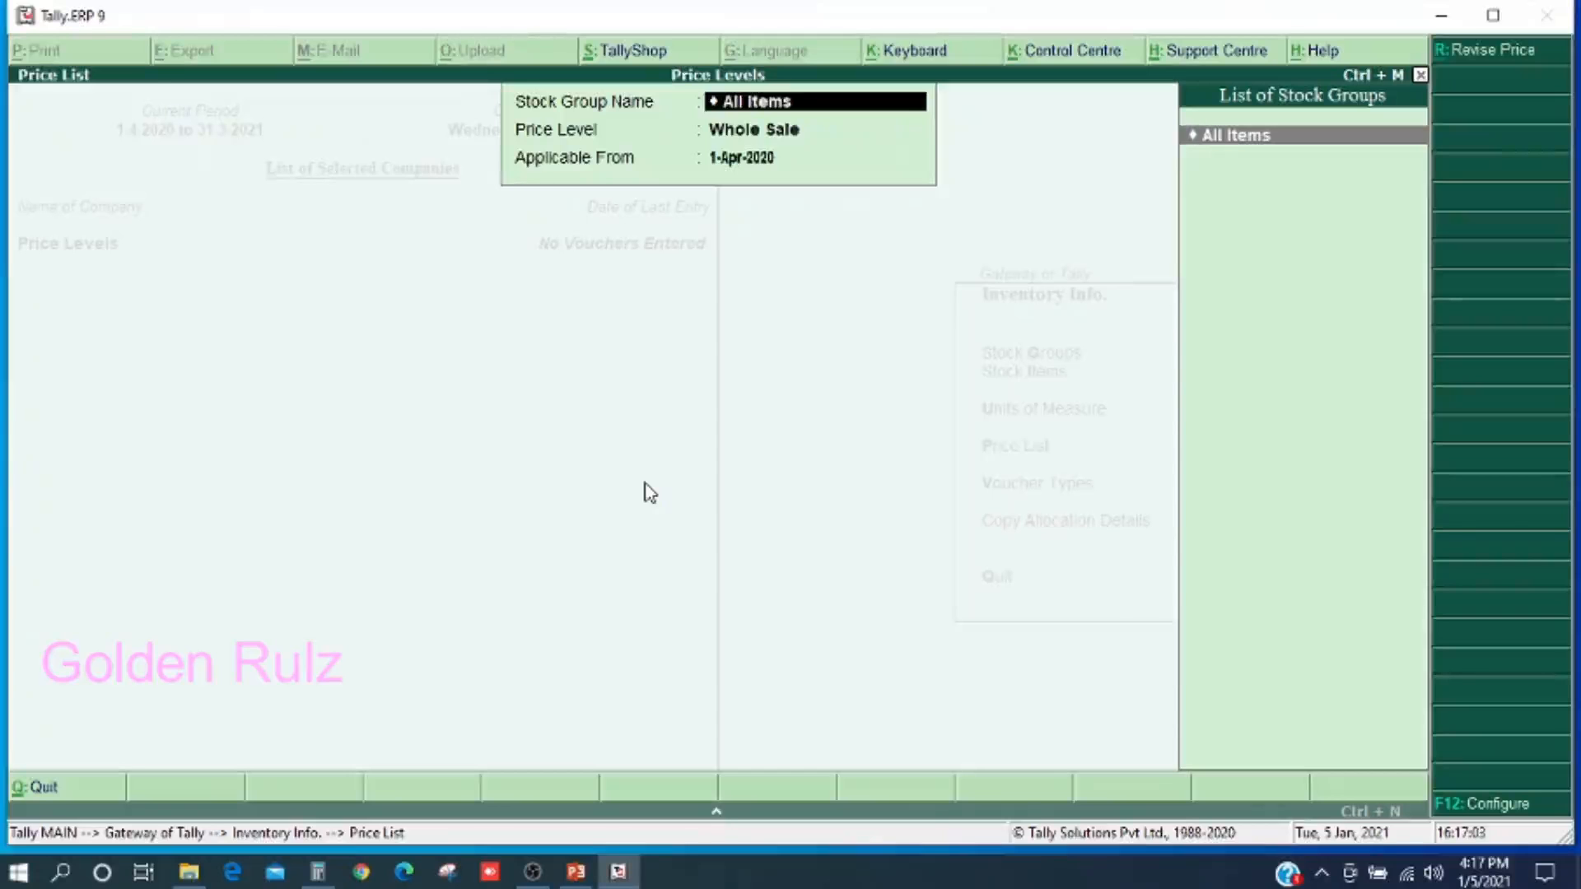
- Leave the price list and start a Receipt voucher dated 1-Apr-2020
key(Escape)
key(Escape)
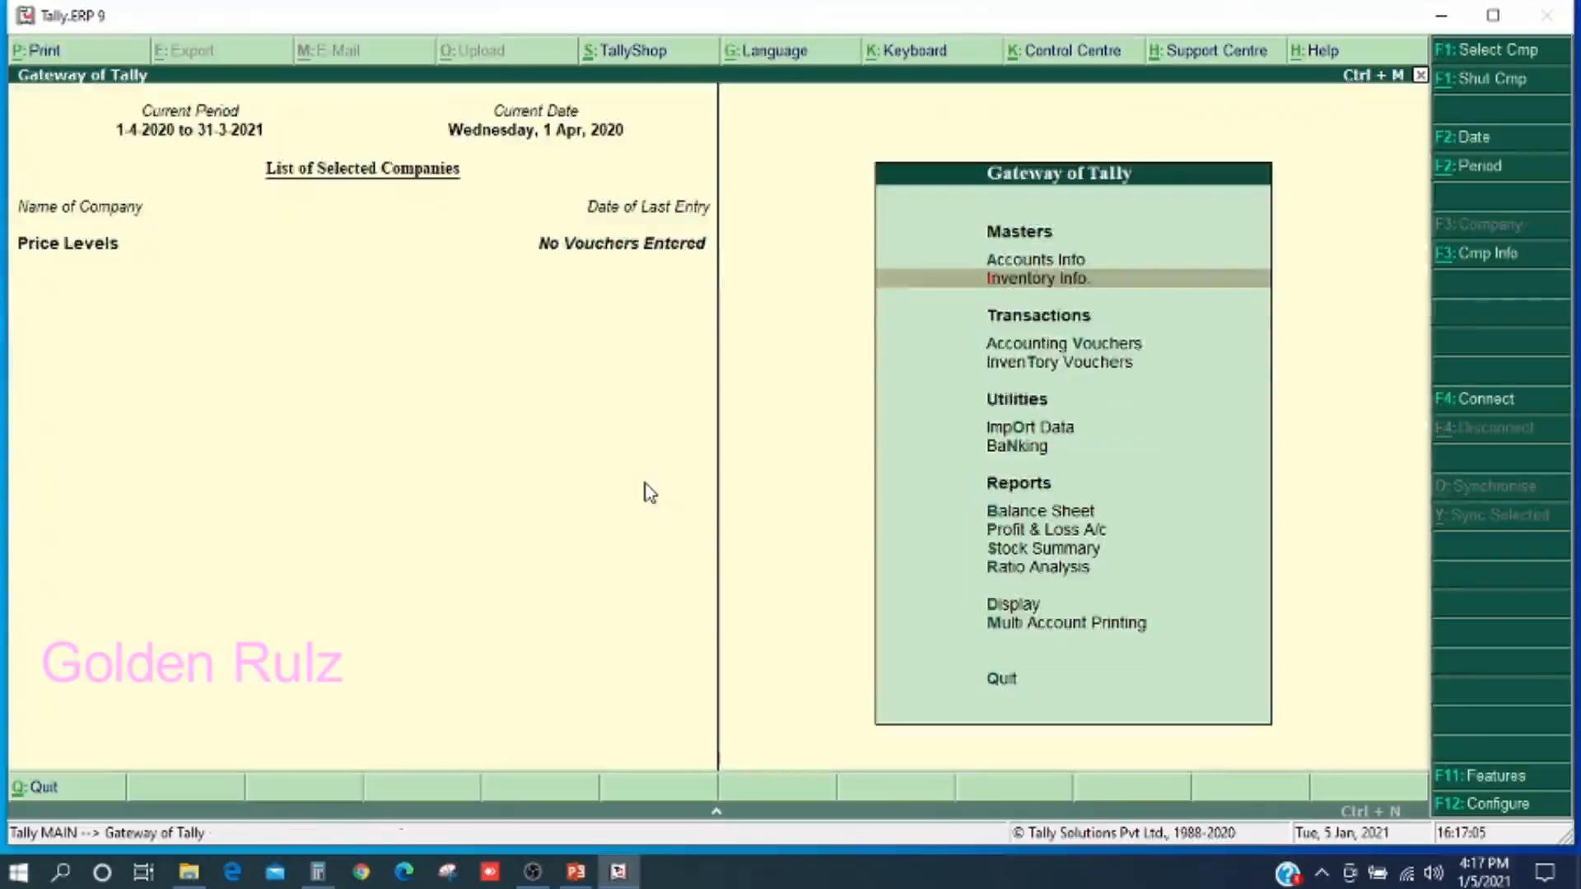
key(Down)
key(Down)
key(Up)
key(Return)
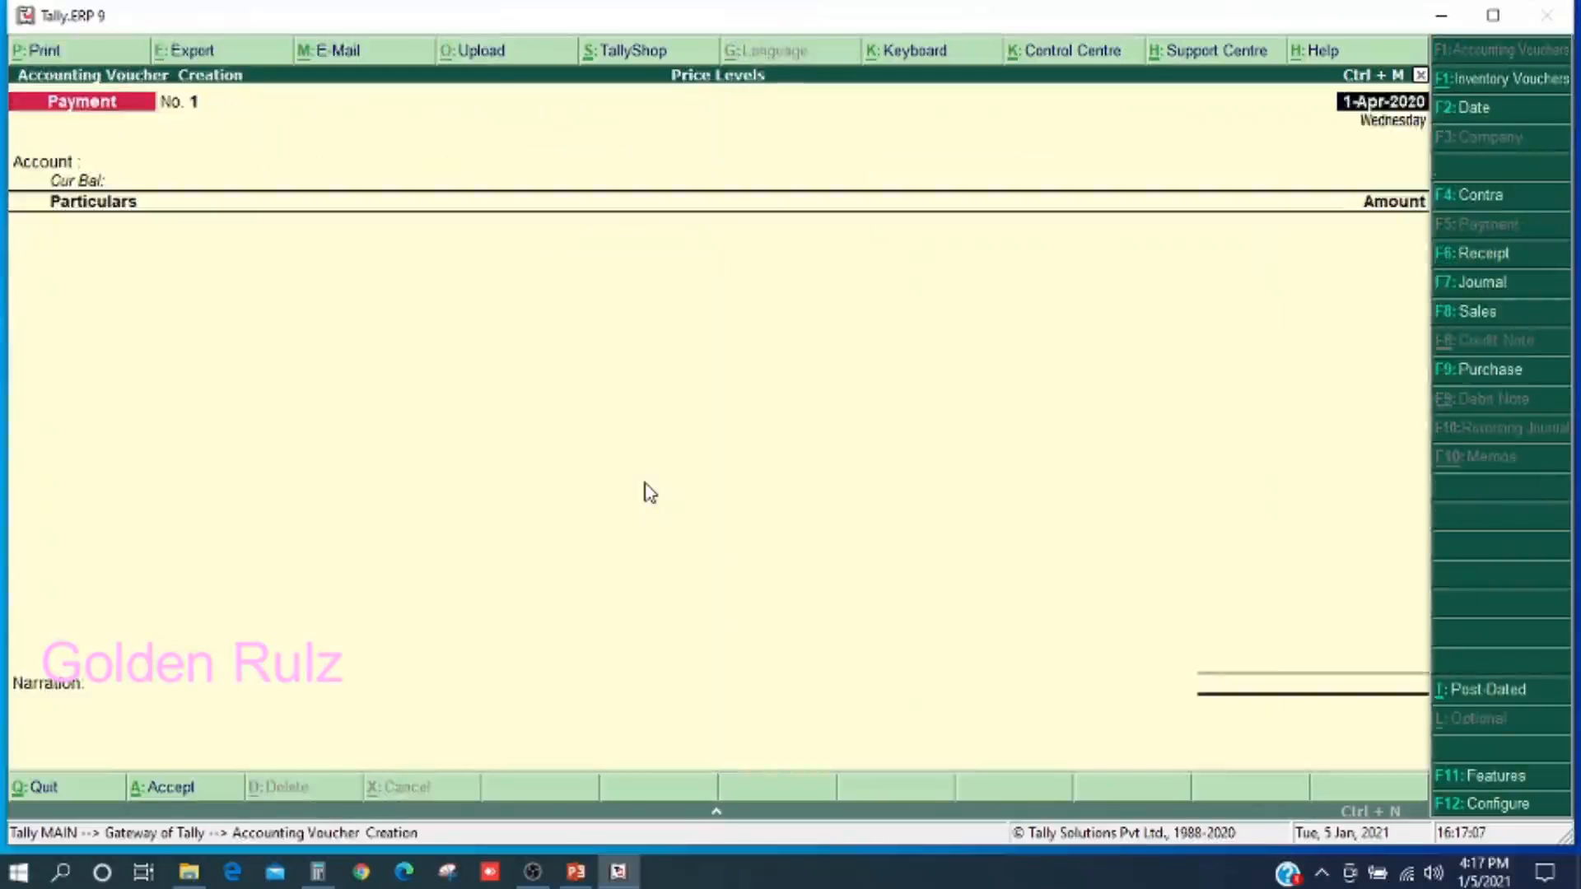
key(F6)
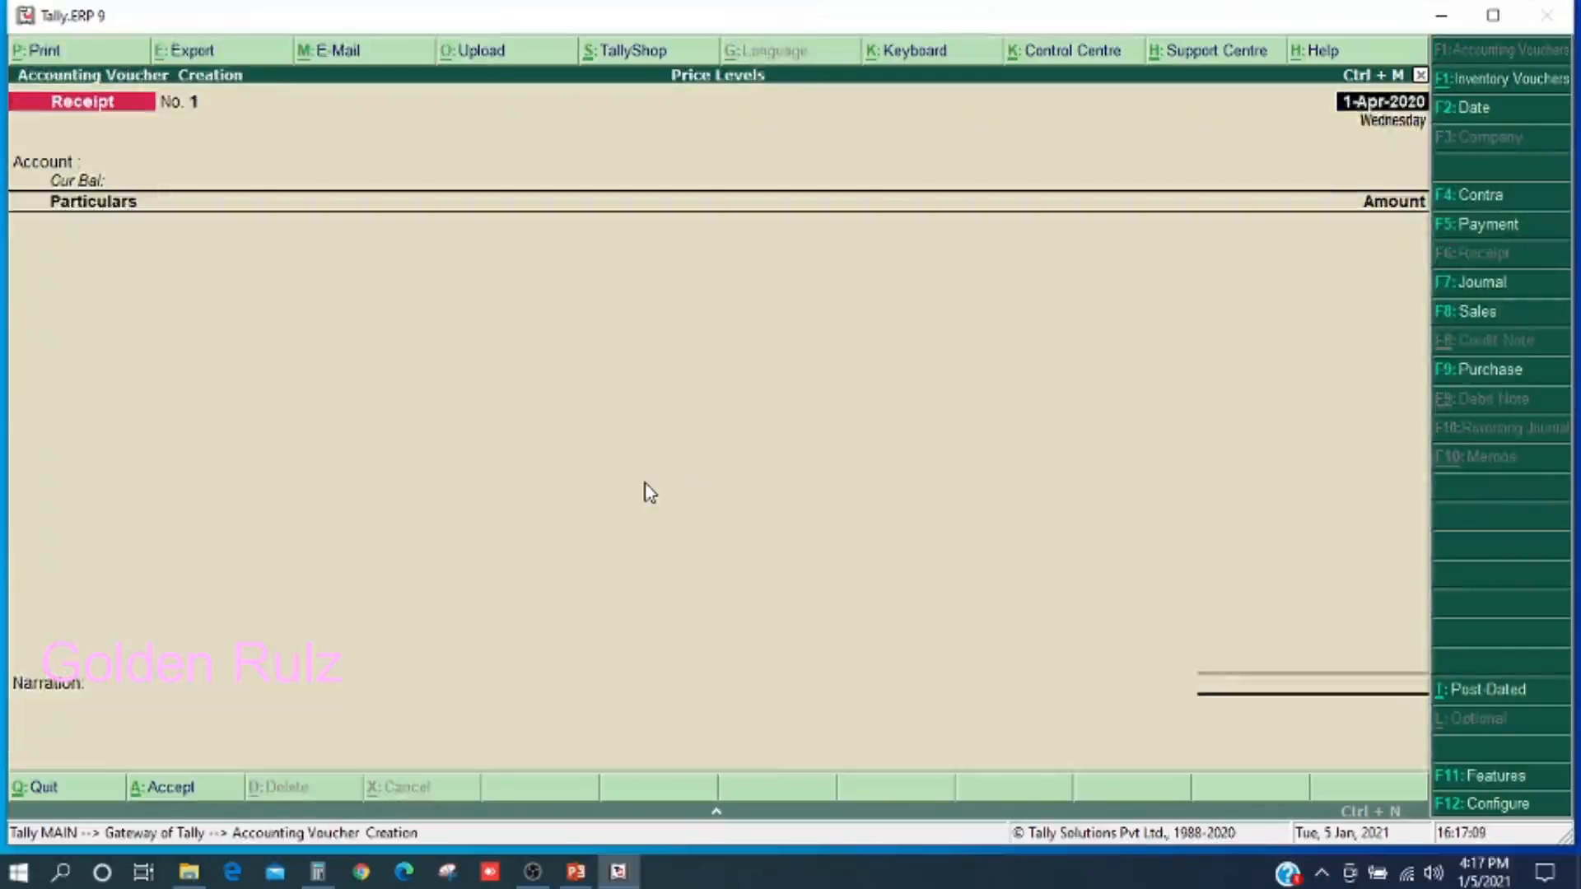
key(Return)
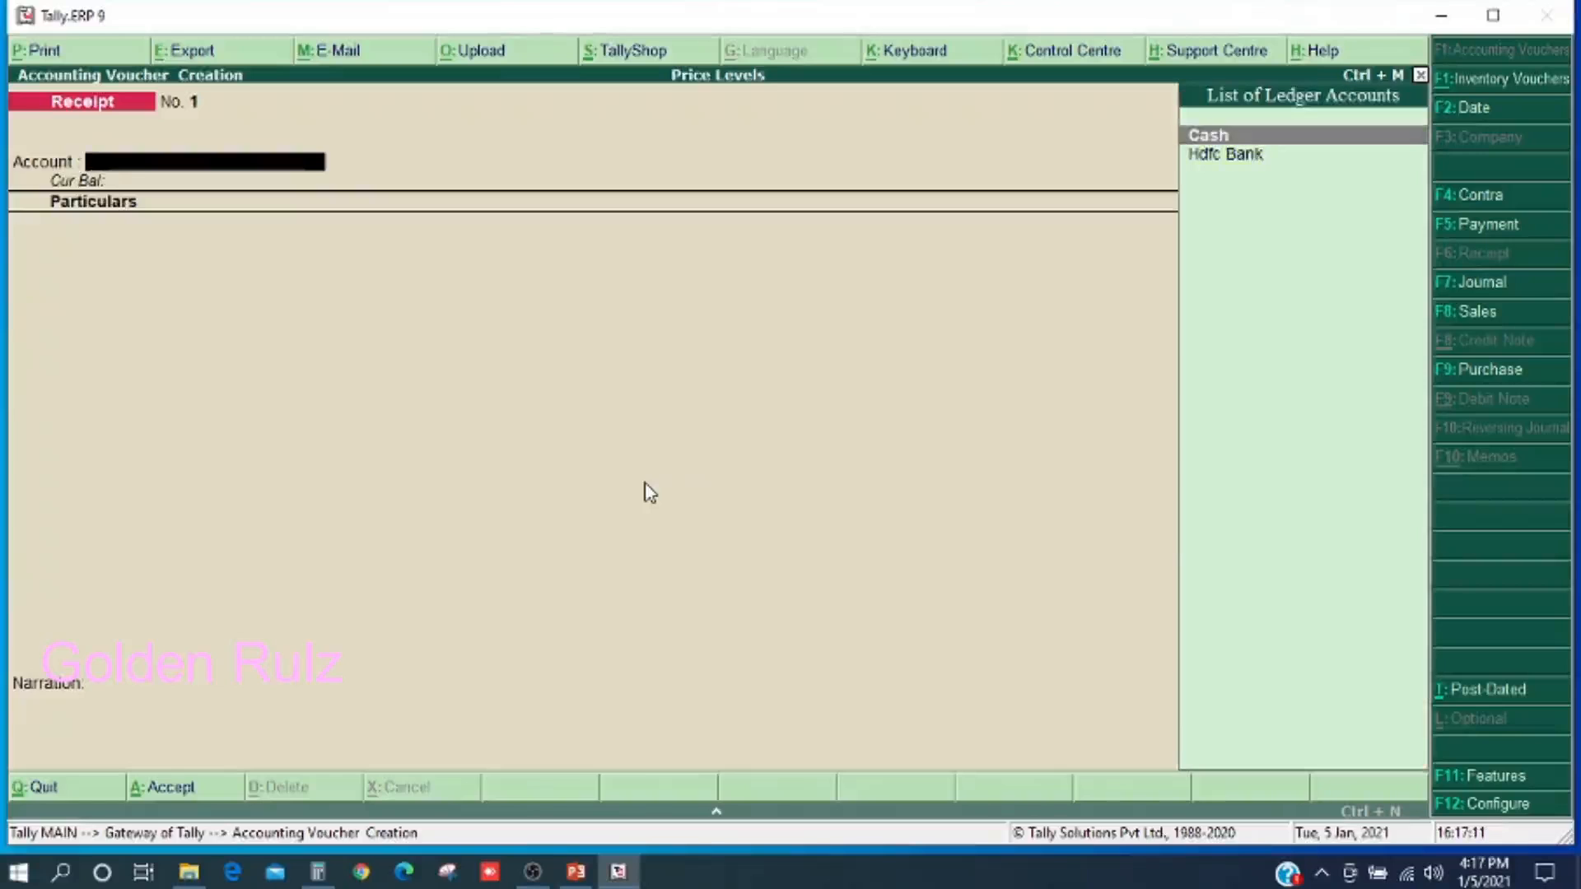
- Record a receipt of 200000 from Capital into the Hdfc Bank account, without narration, and save the voucher
key(Down)
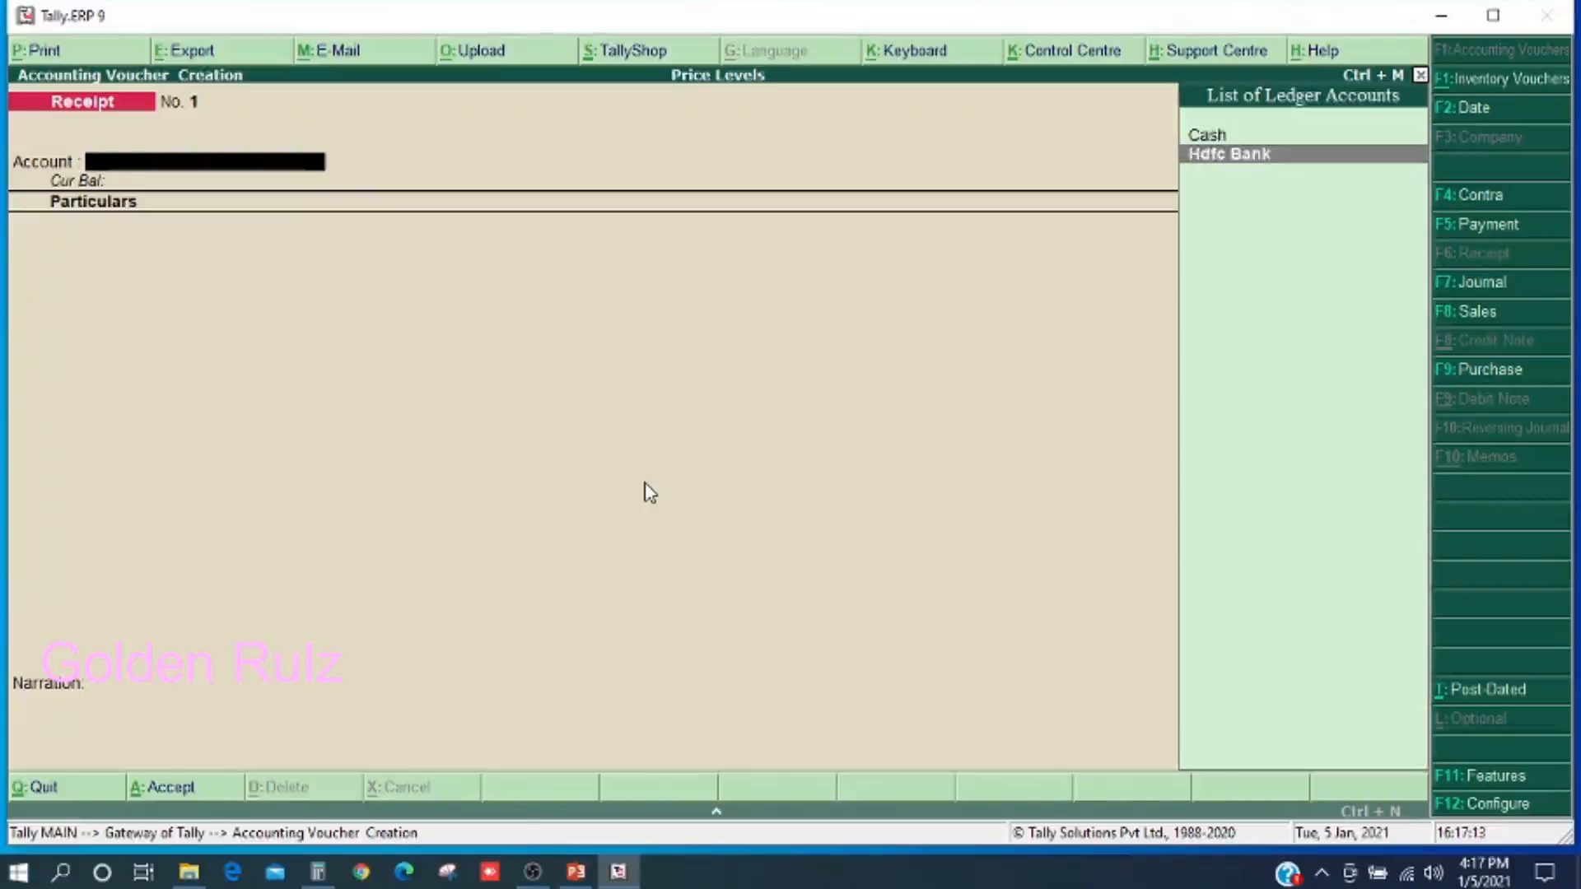
key(Return)
text(c)
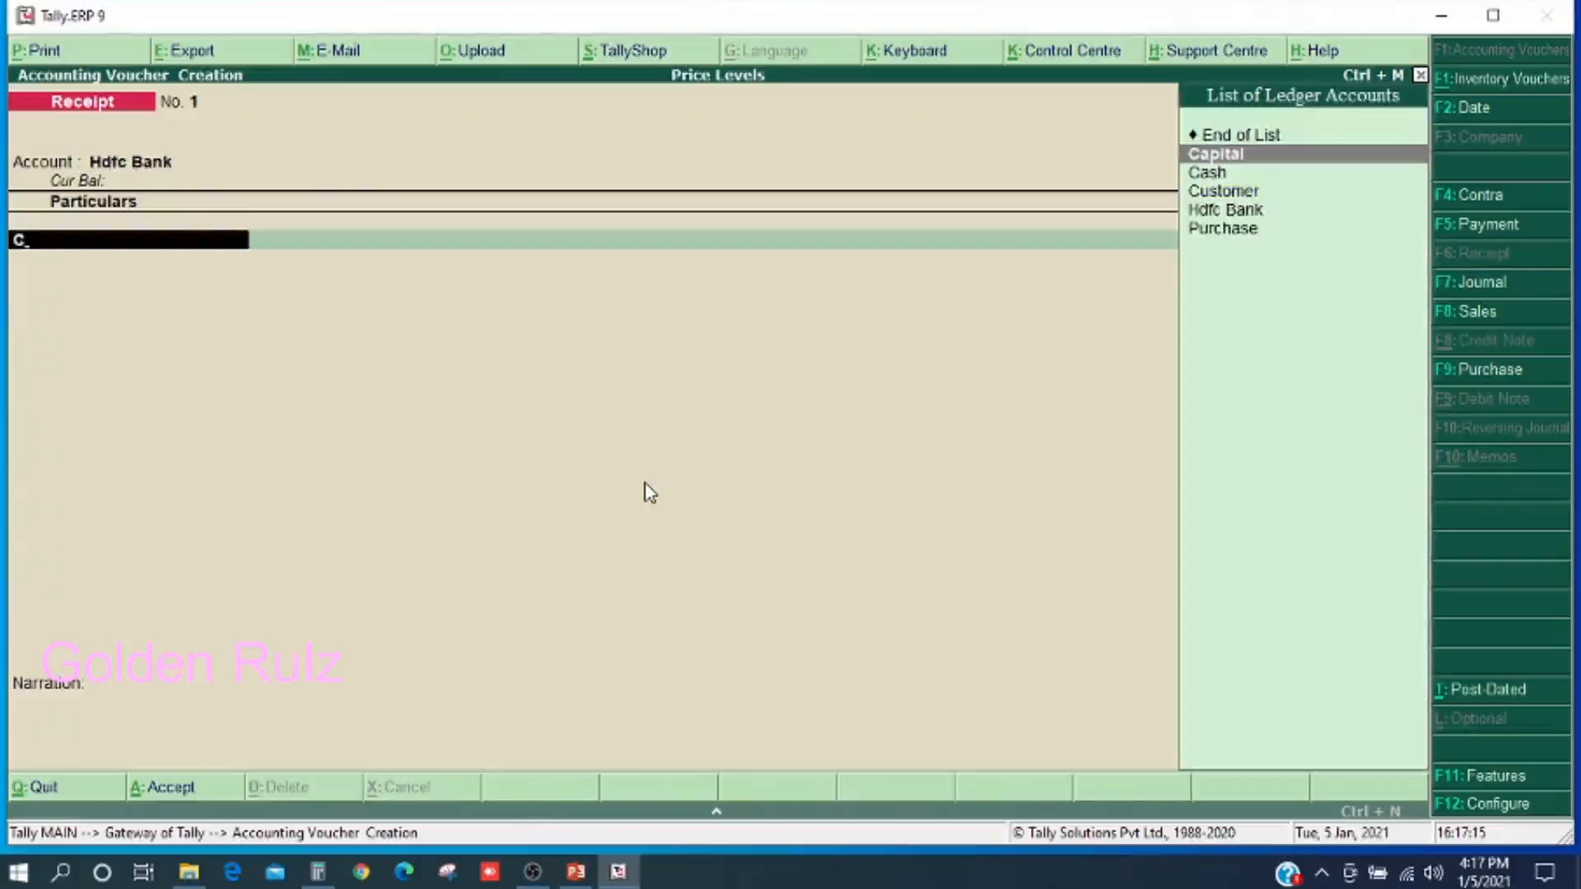
key(Return)
text(200000)
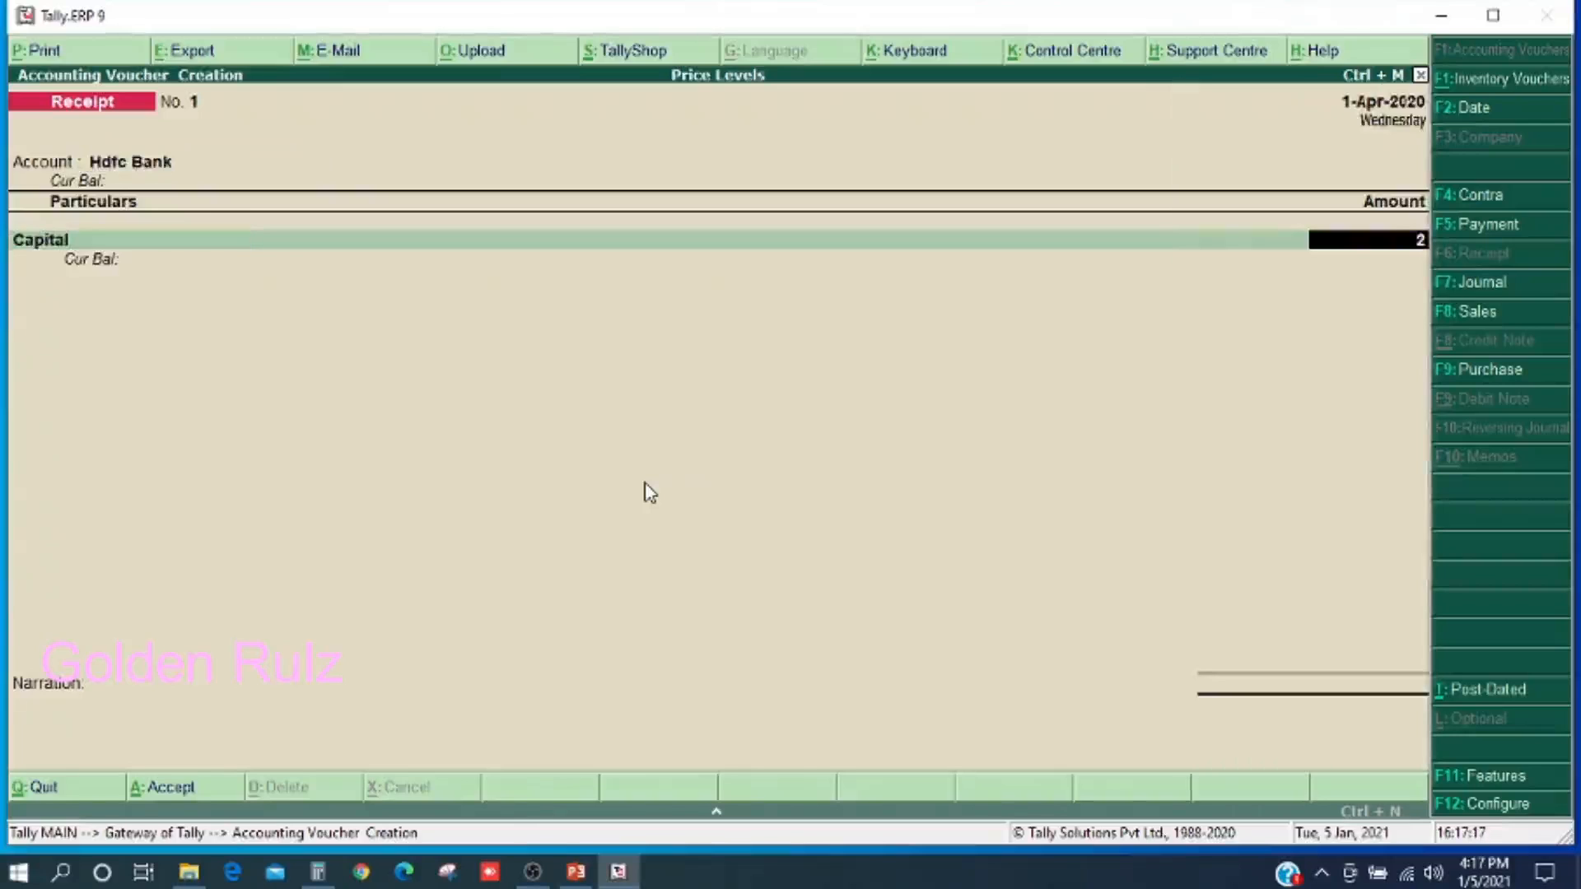
key(Return)
key(Return)
key(Return)
key(Return)
key(Return)
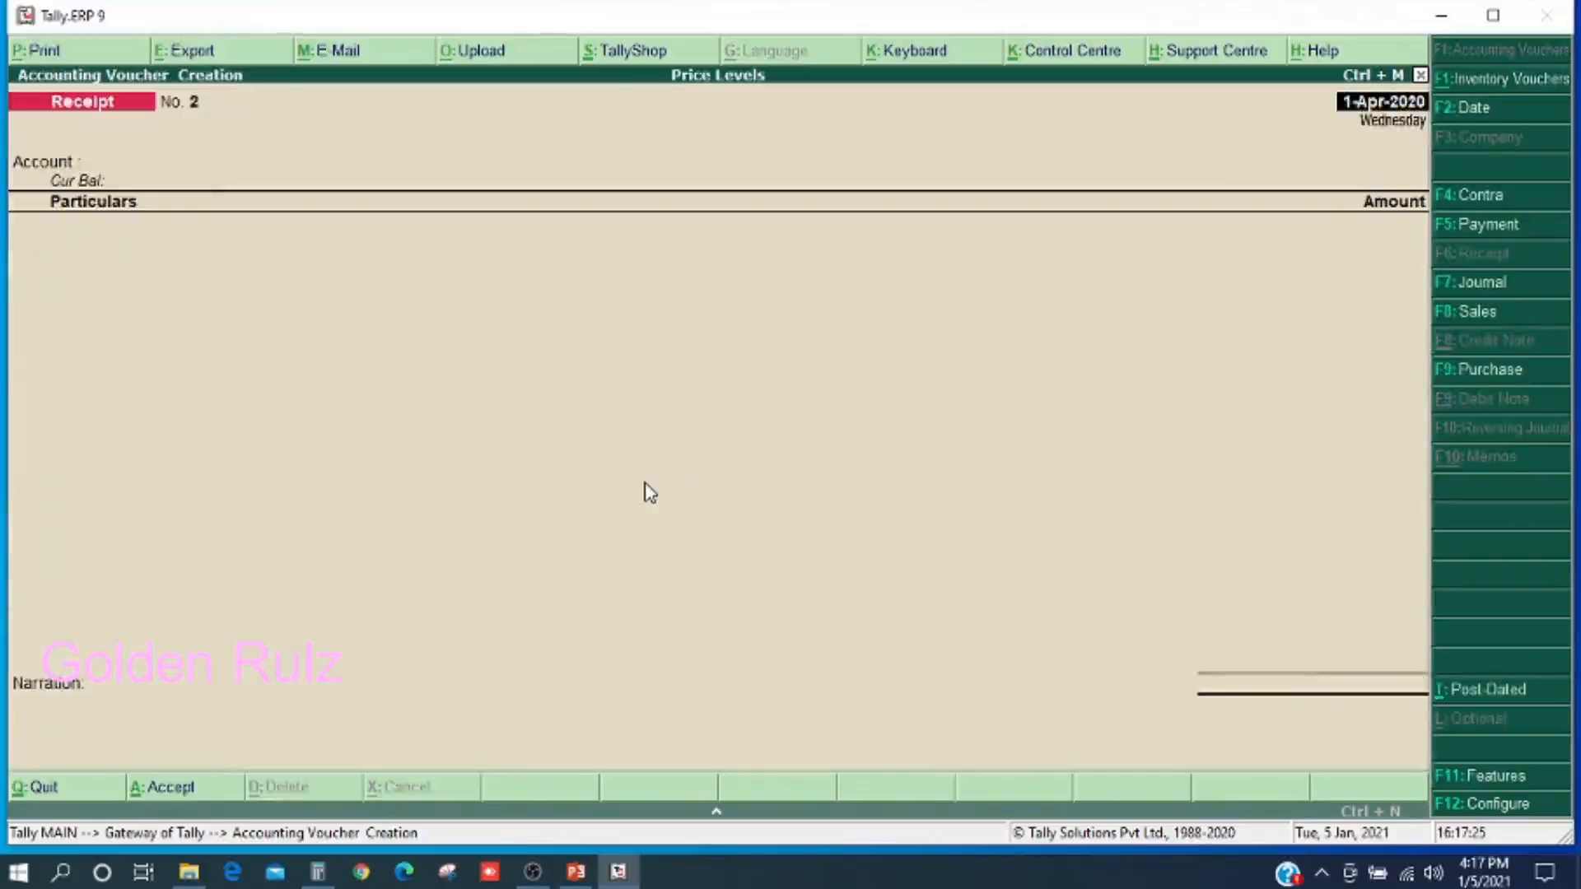
- Start a Purchase voucher dated 1-Apr-2020 with supplier invoice no. 12546, party Supplier and the Purchase ledger
key(F9)
key(Return)
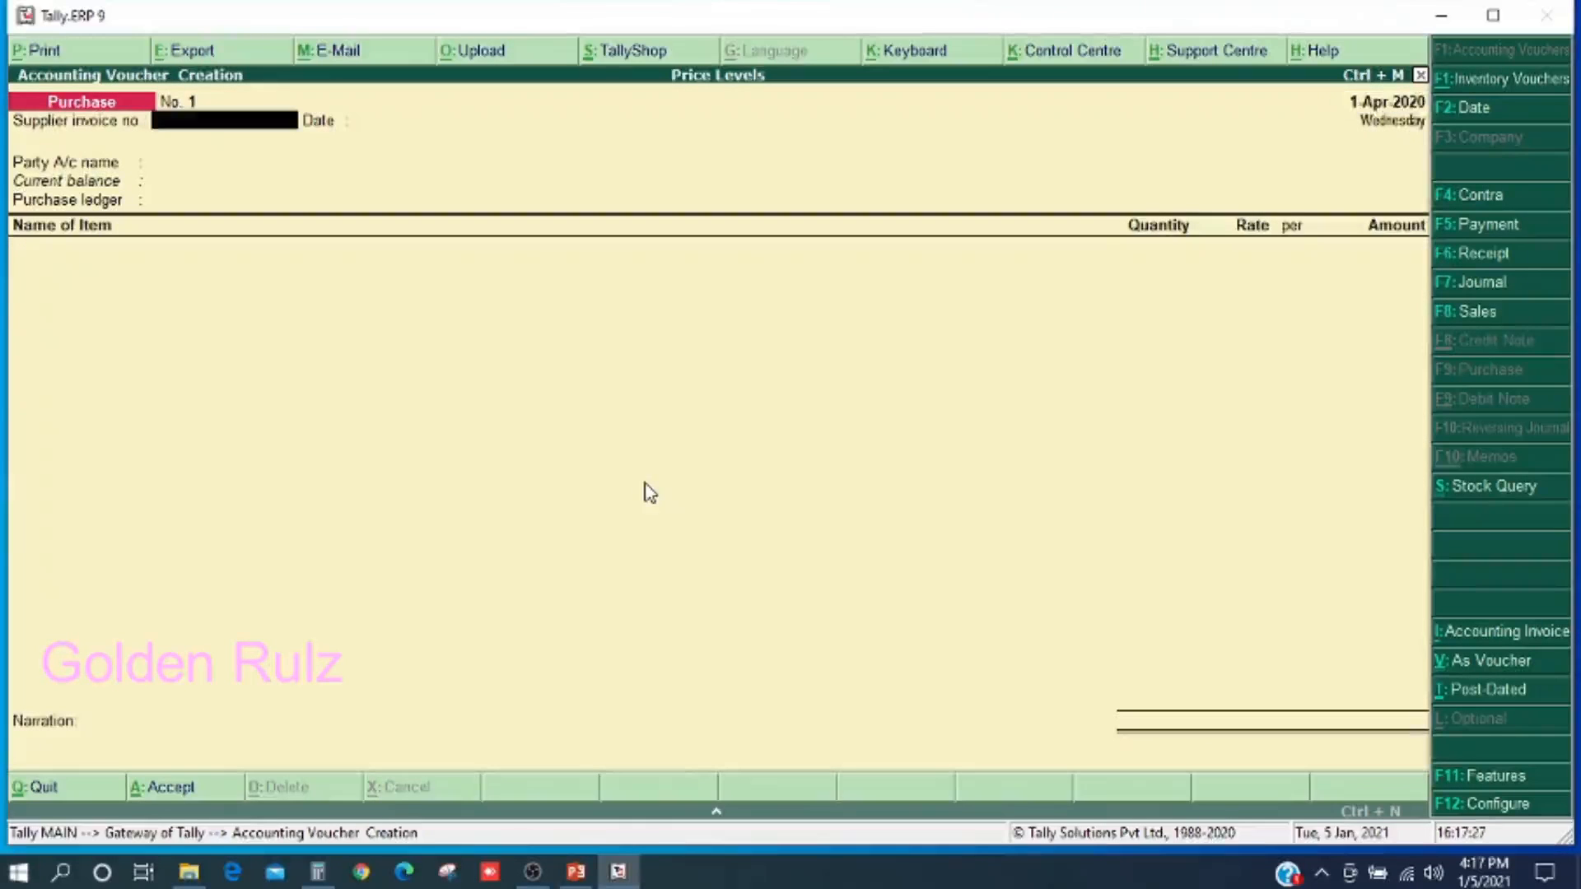
text(12546)
key(Return)
key(Return)
key(Down)
key(Down)
key(Down)
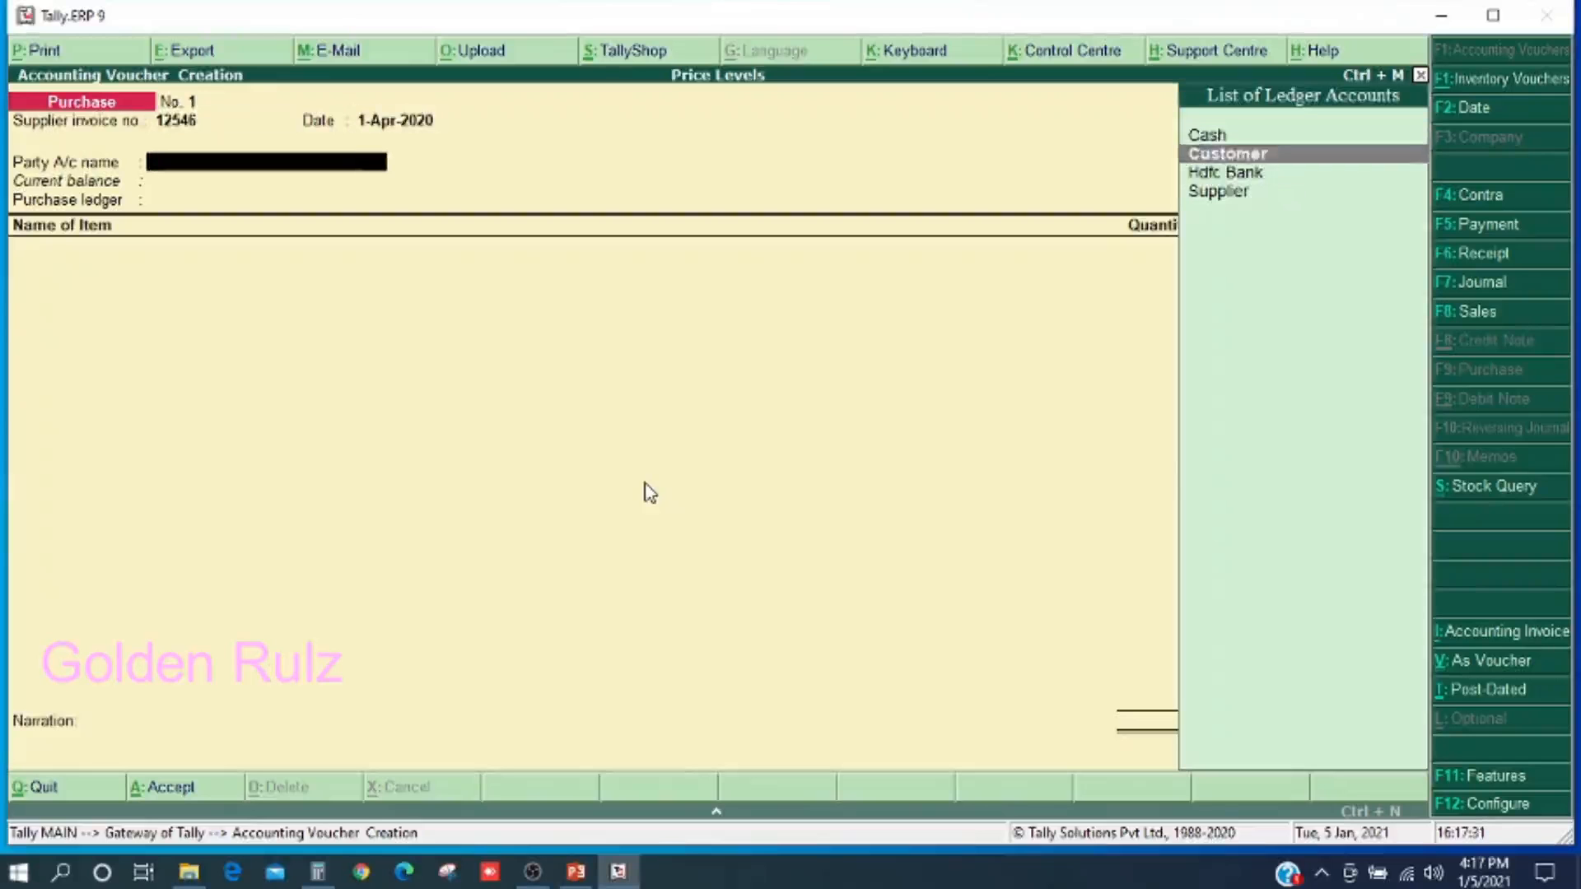
key(Return)
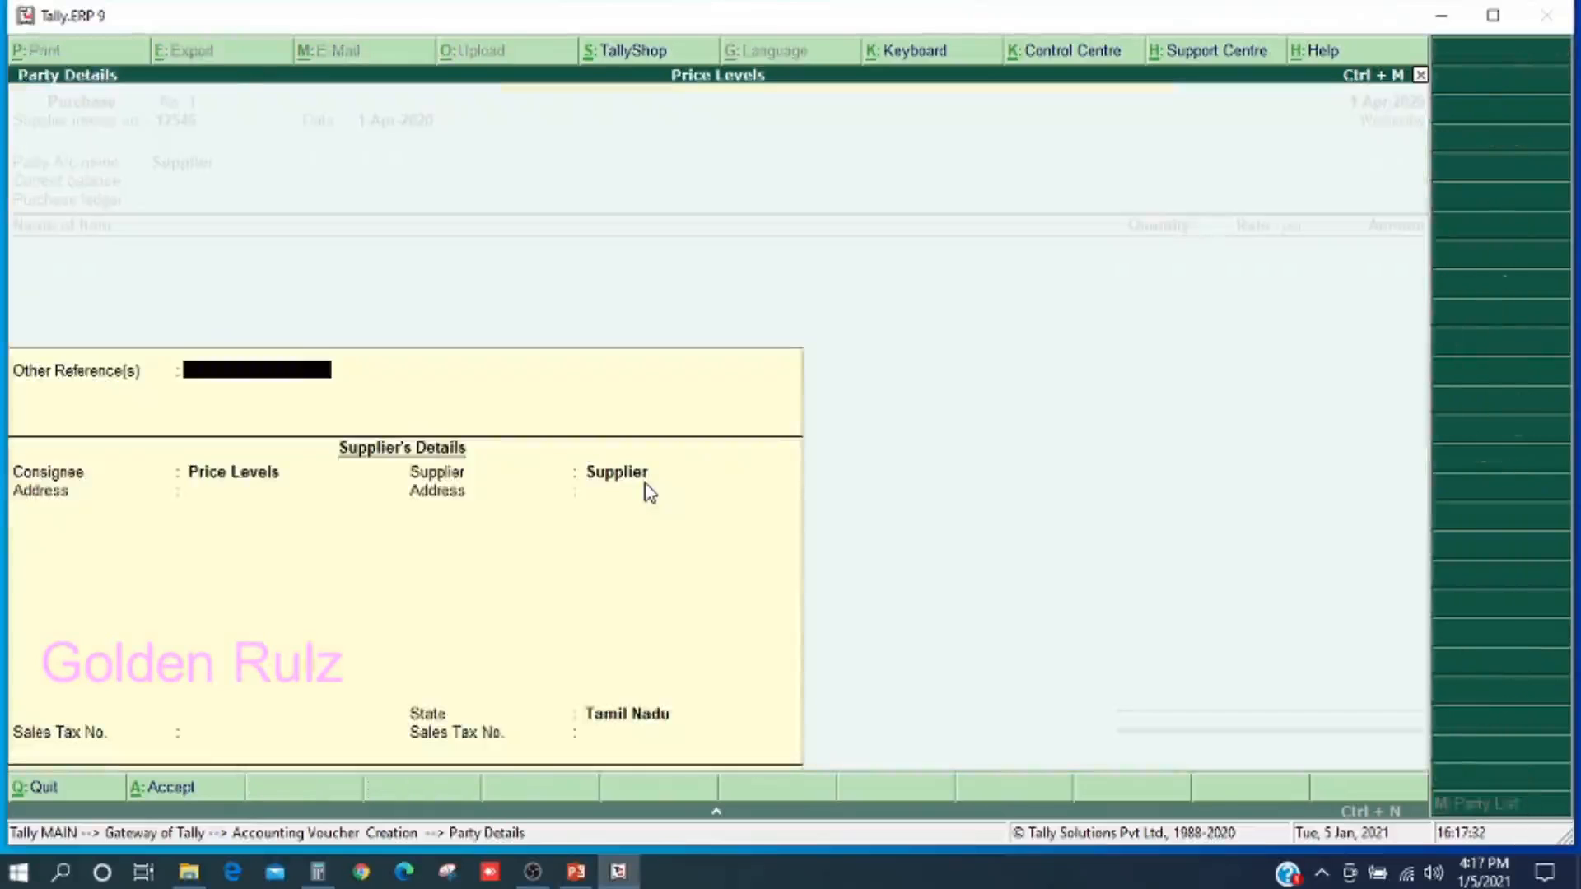
key(Return)
key(Return)
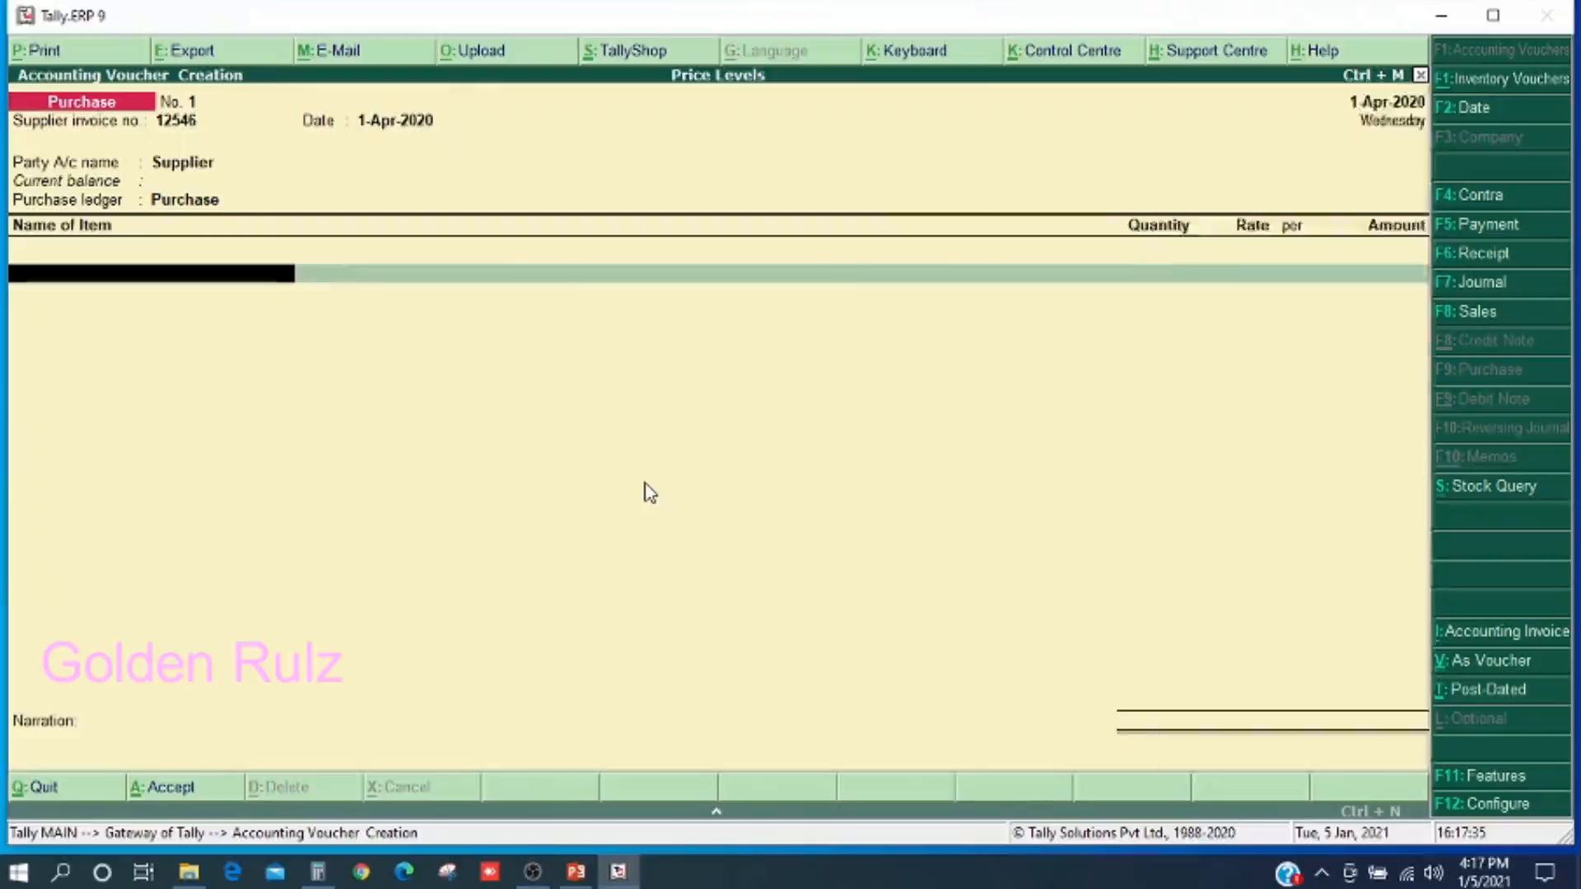
- Add 500 nos of White Shirt to the purchase at a rate of 250 per nos
key(Down)
key(Return)
text(500)
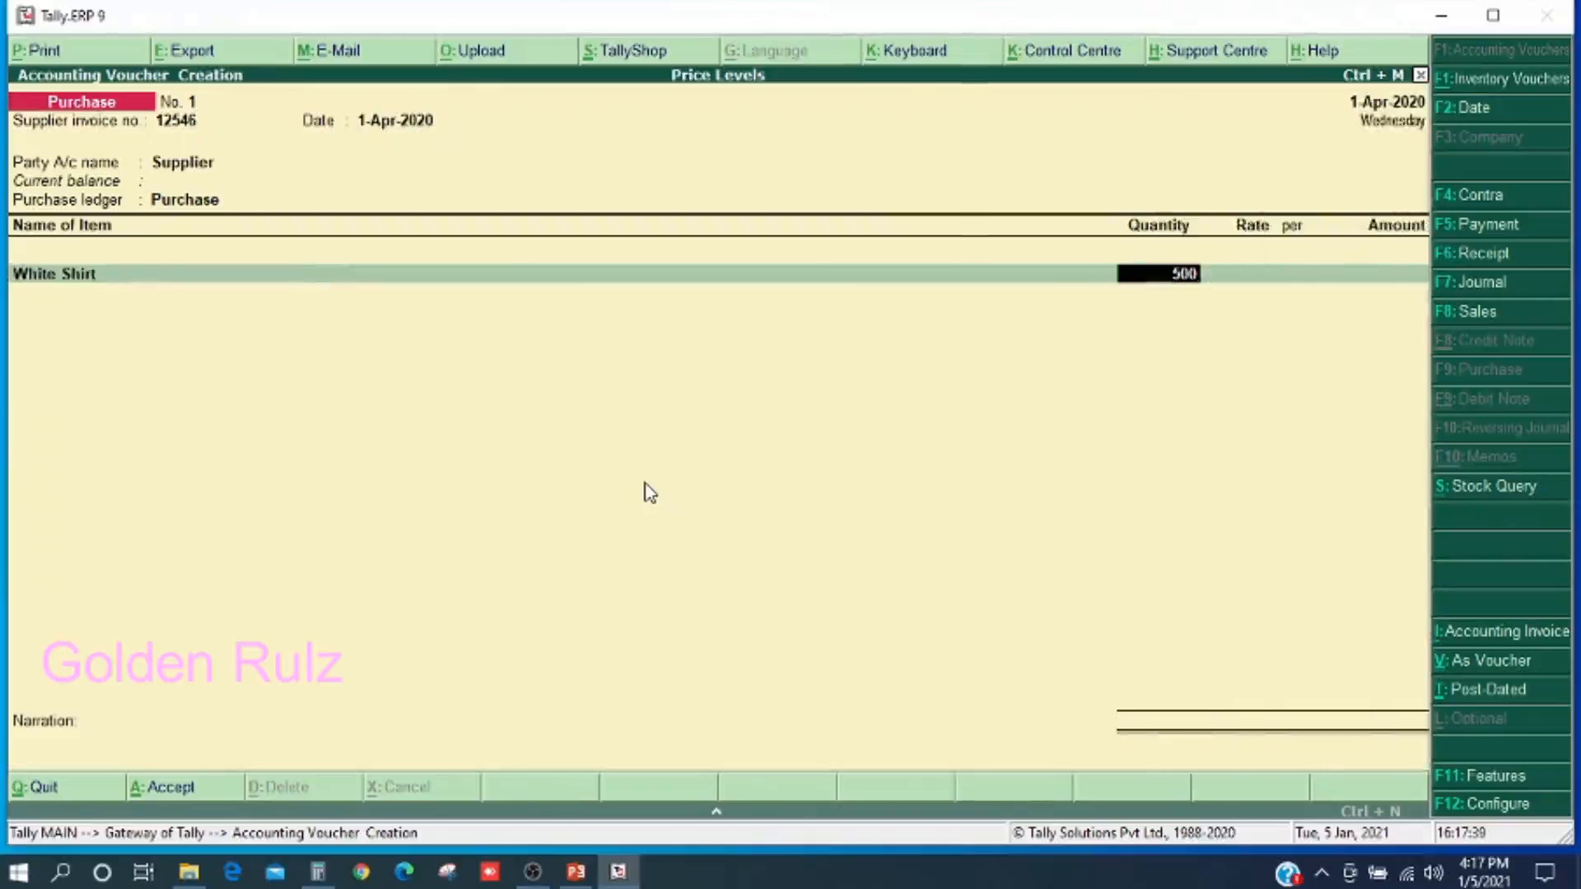
key(Return)
text(250)
key(Return)
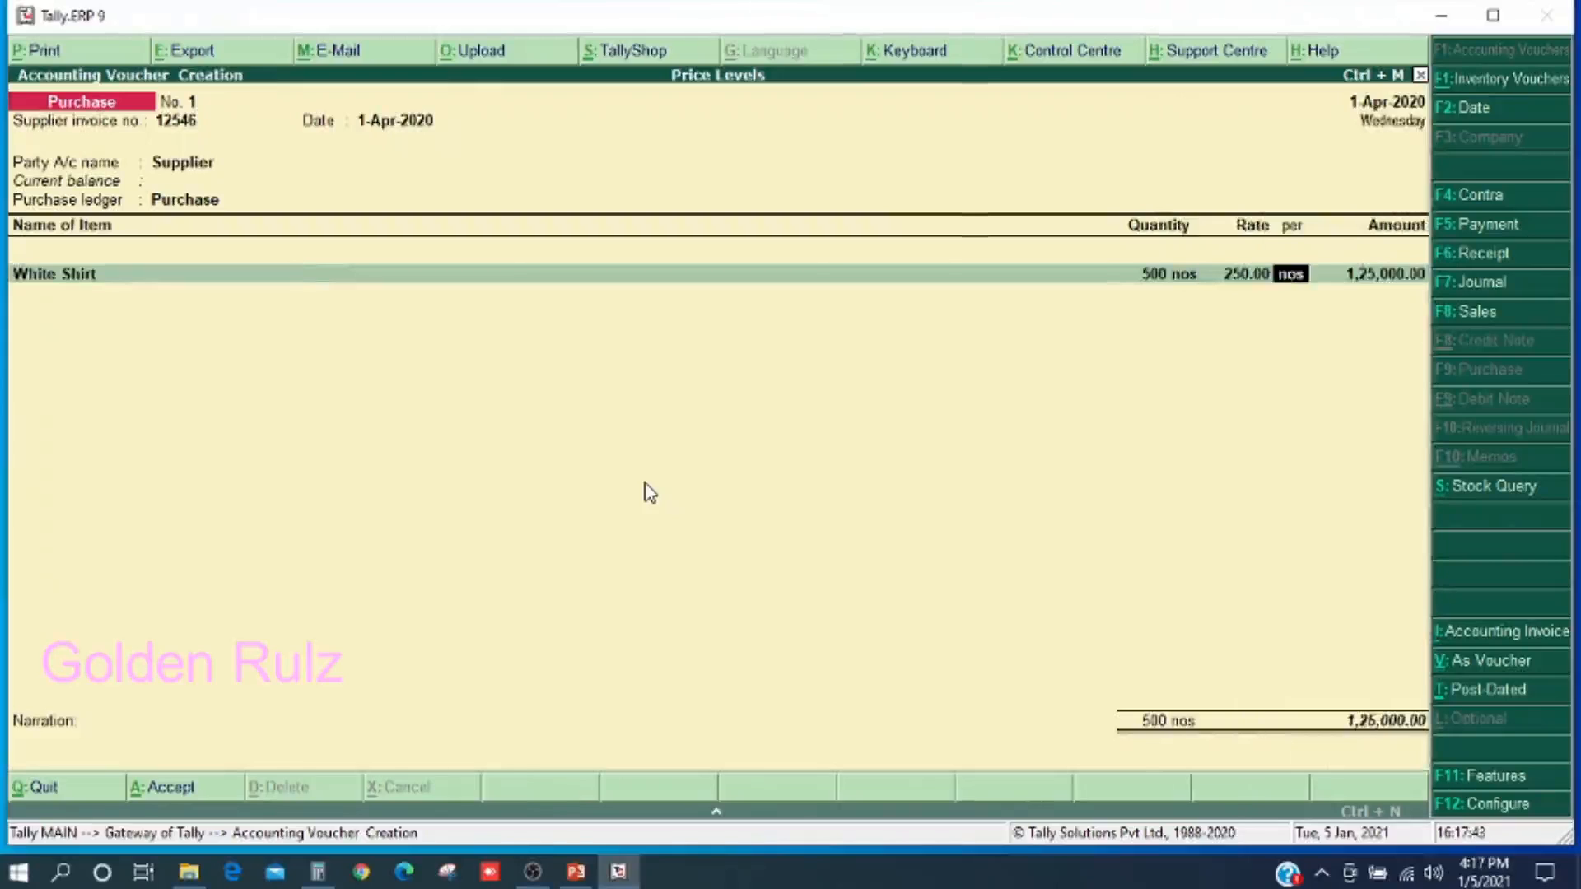
- Finish the item list, accept New Ref 12546 as the supplier's bill reference and save the purchase voucher
key(Return)
key(Return)
key(Return)
key(Return)
key(Return)
key(Return)
key(Return)
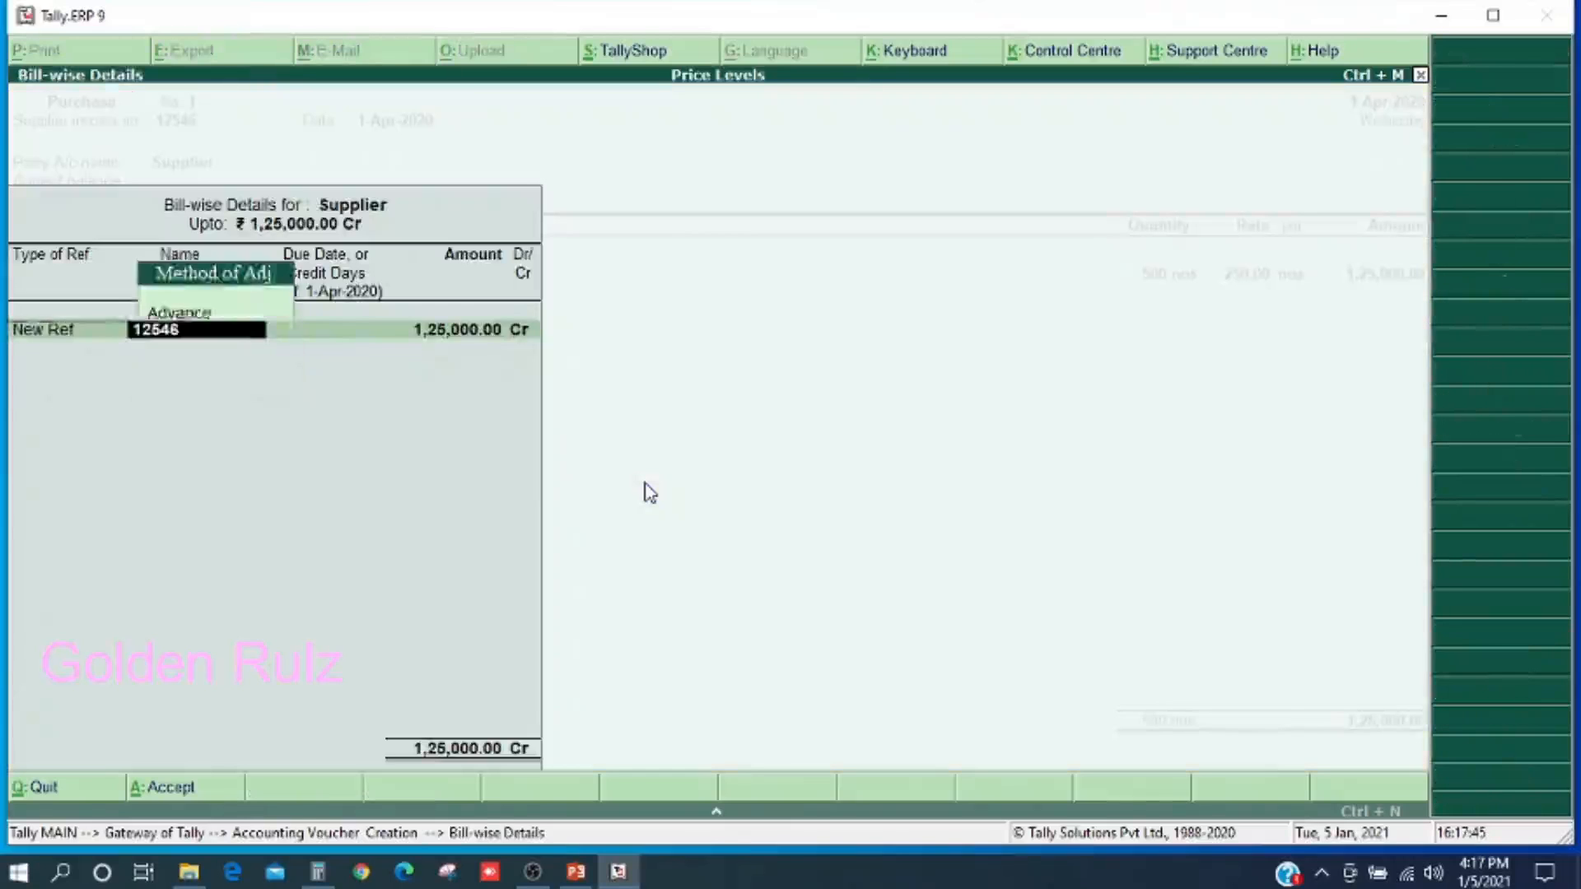
key(Return)
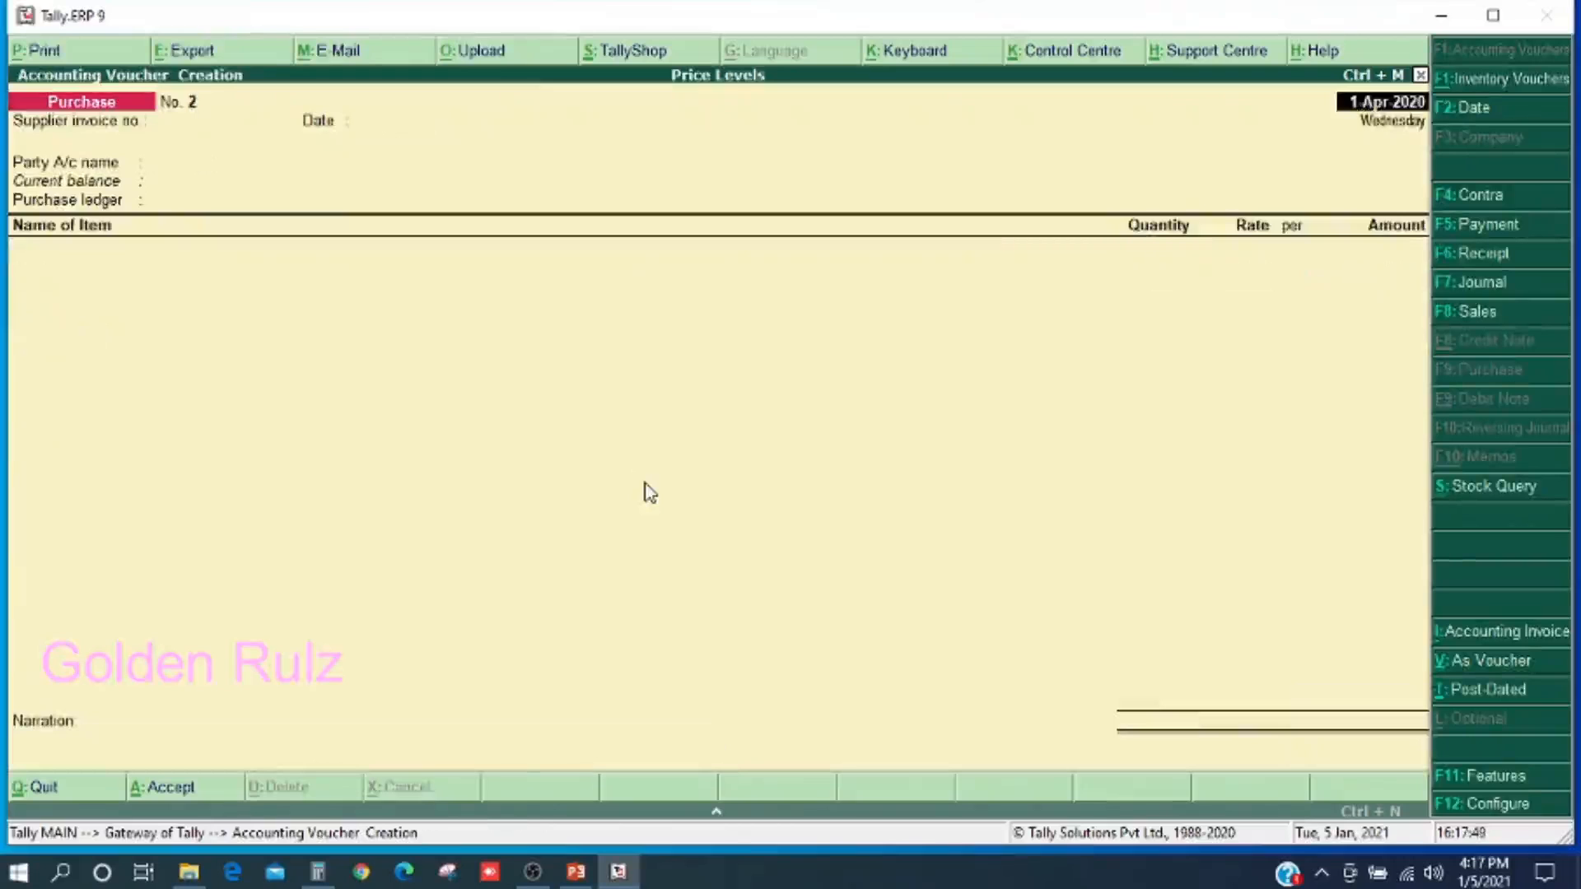
key(Escape)
key(Return)
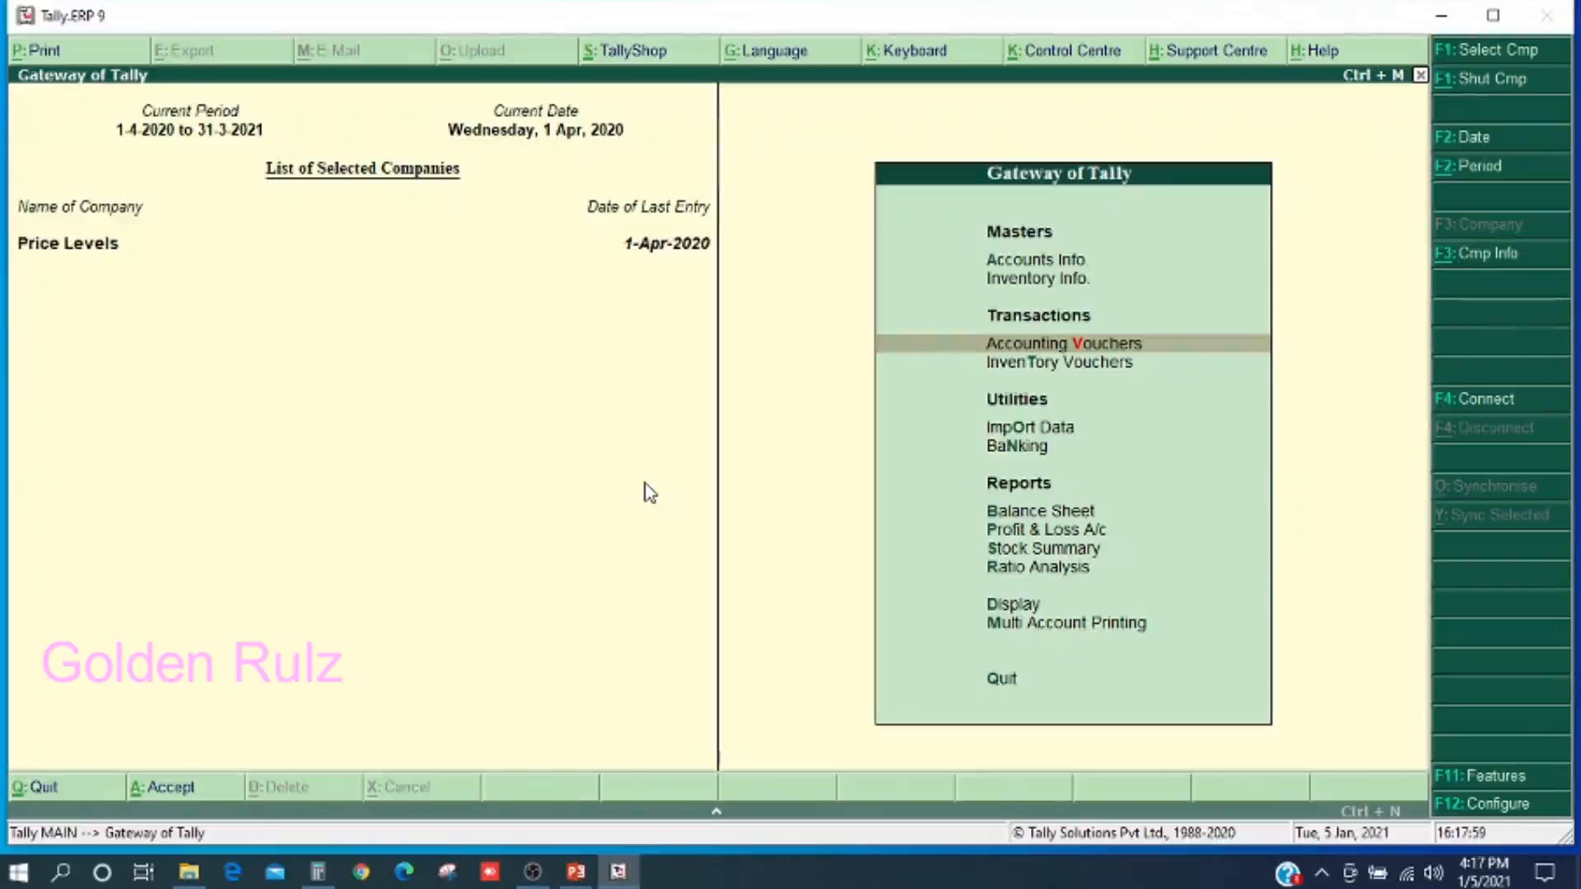
key(Up)
key(Down)
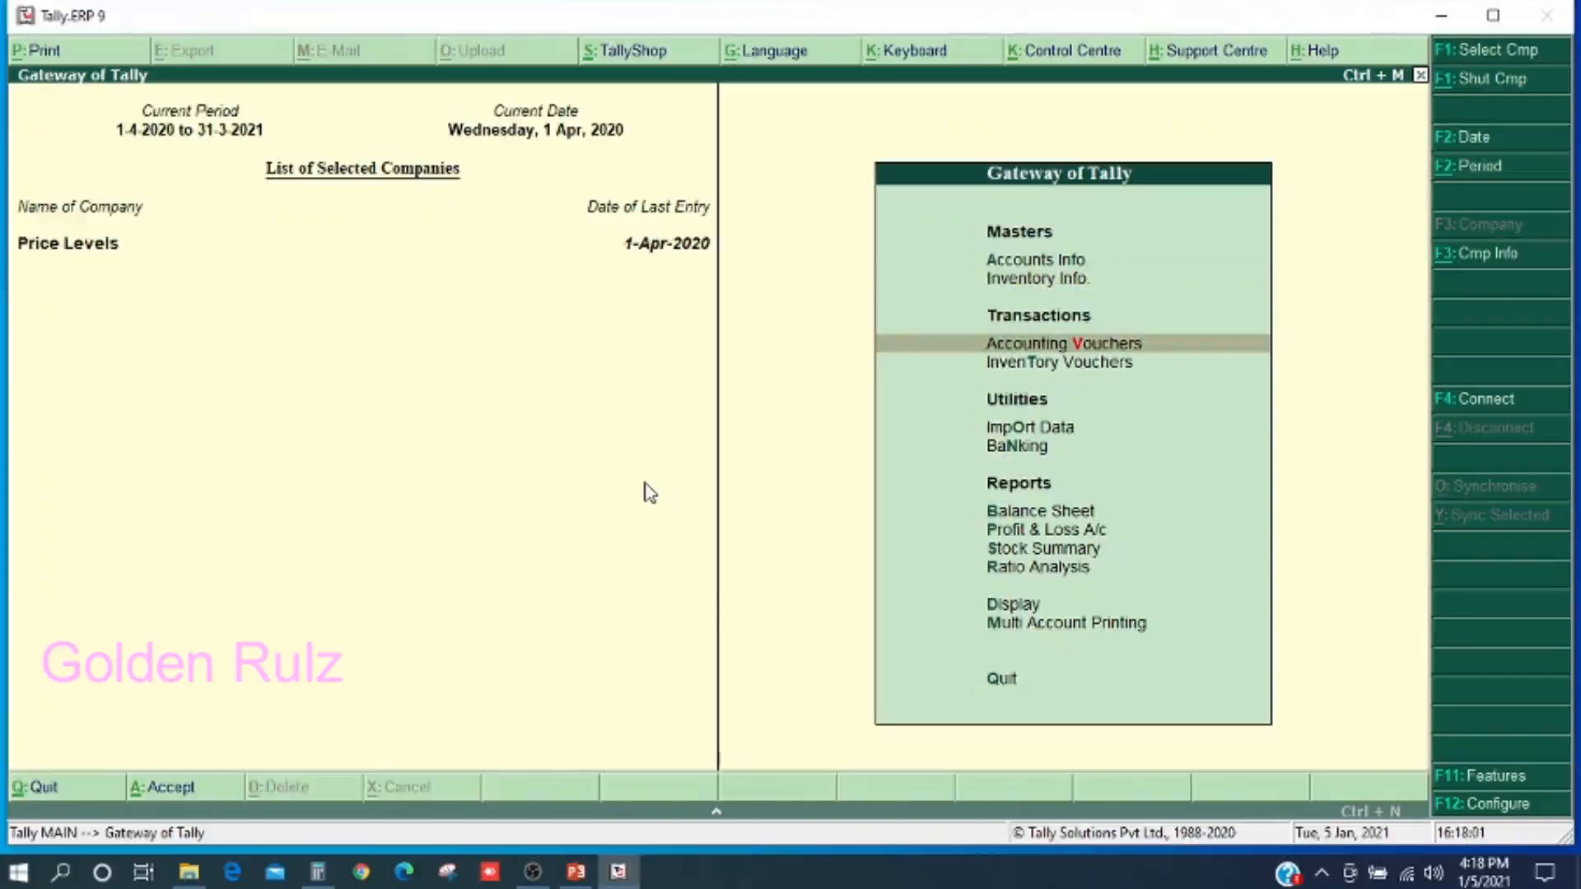
key(Return)
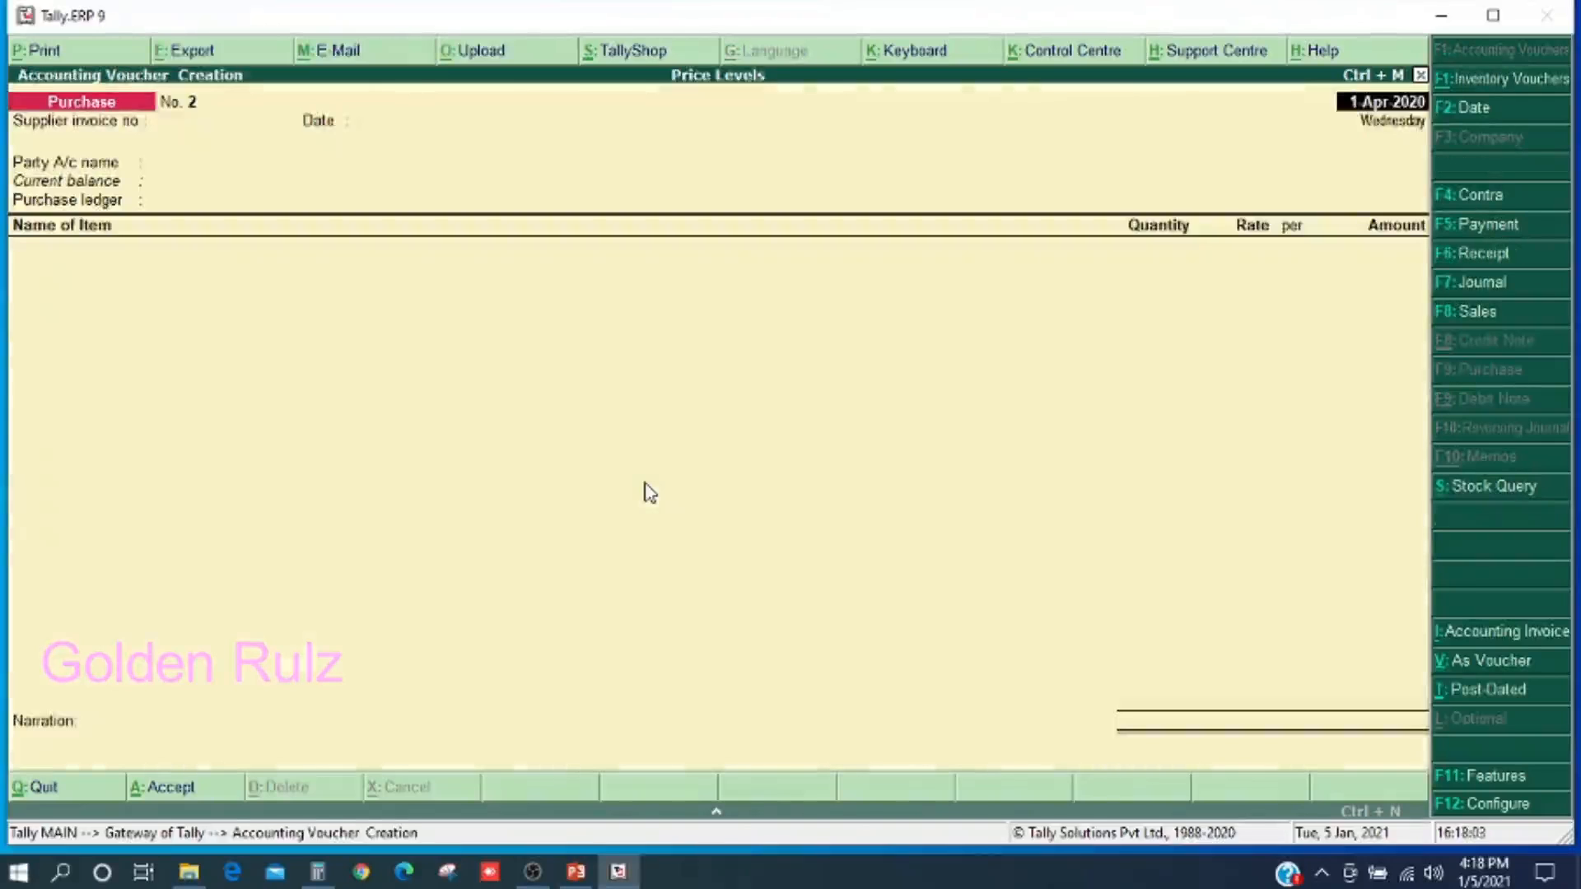
- Start a Sales voucher dated 2-Apr-2020 for party Customer without a reference number, accepting the default party details
key(F8)
key(F2)
text(2)
key(Return)
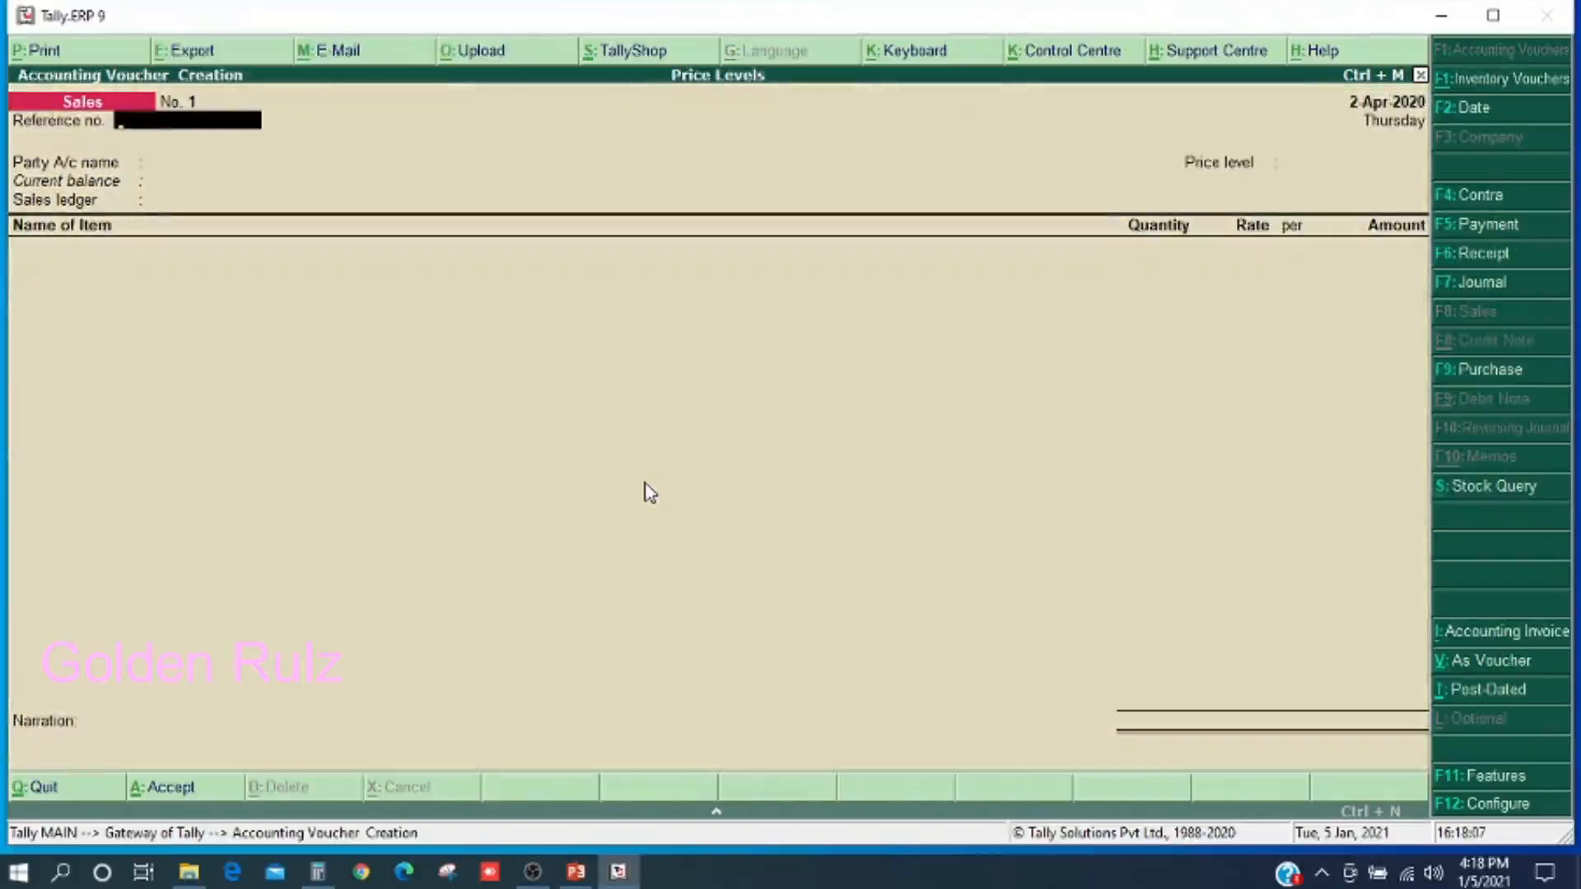
key(Return)
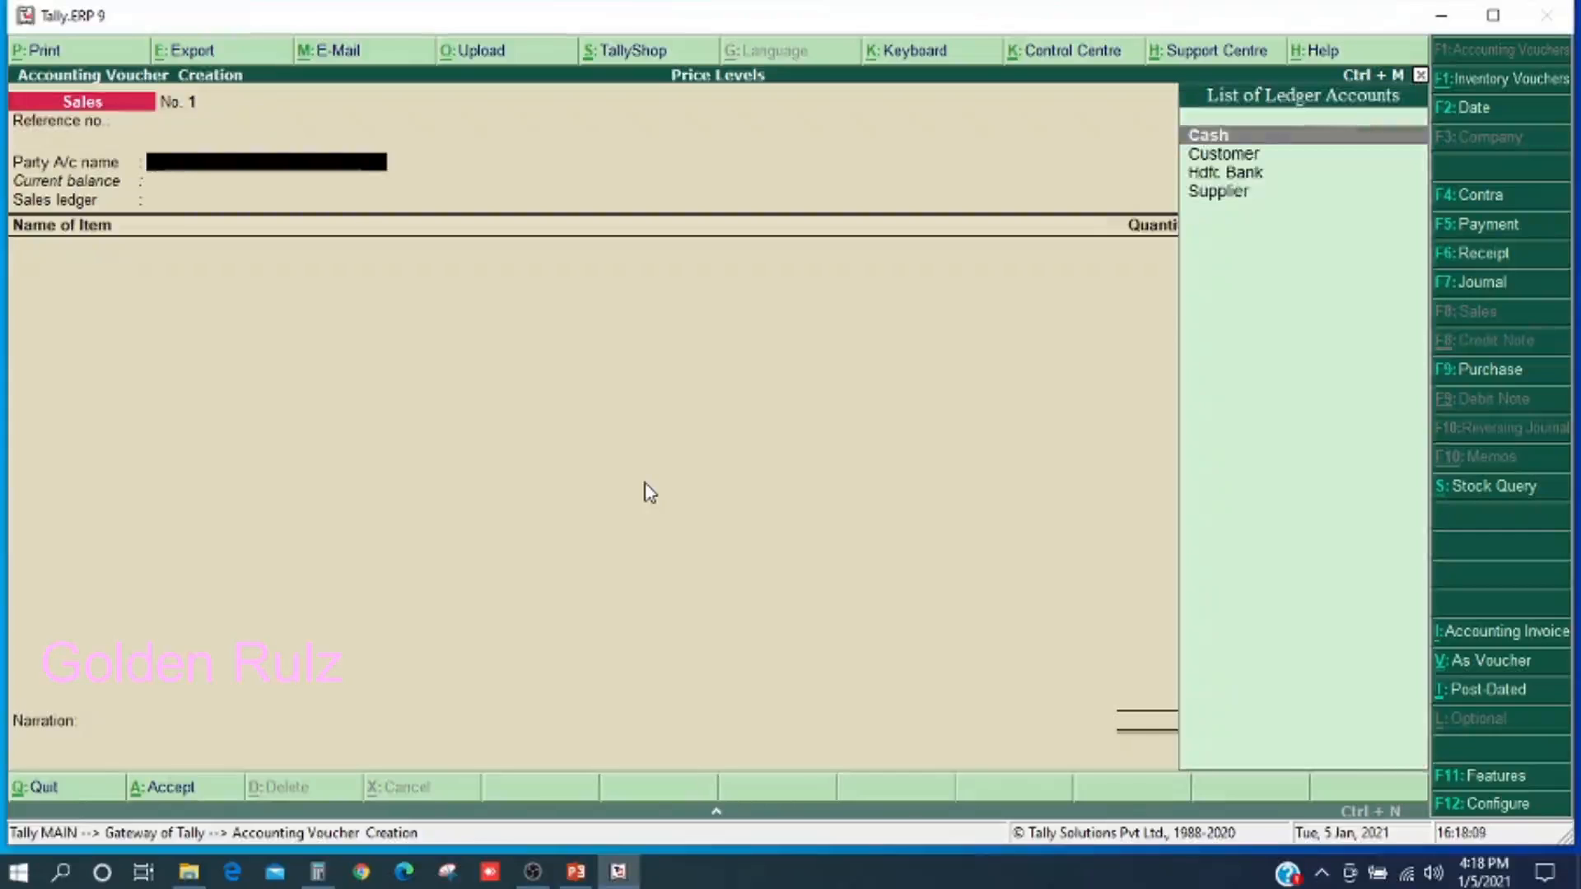
key(Down)
key(Return)
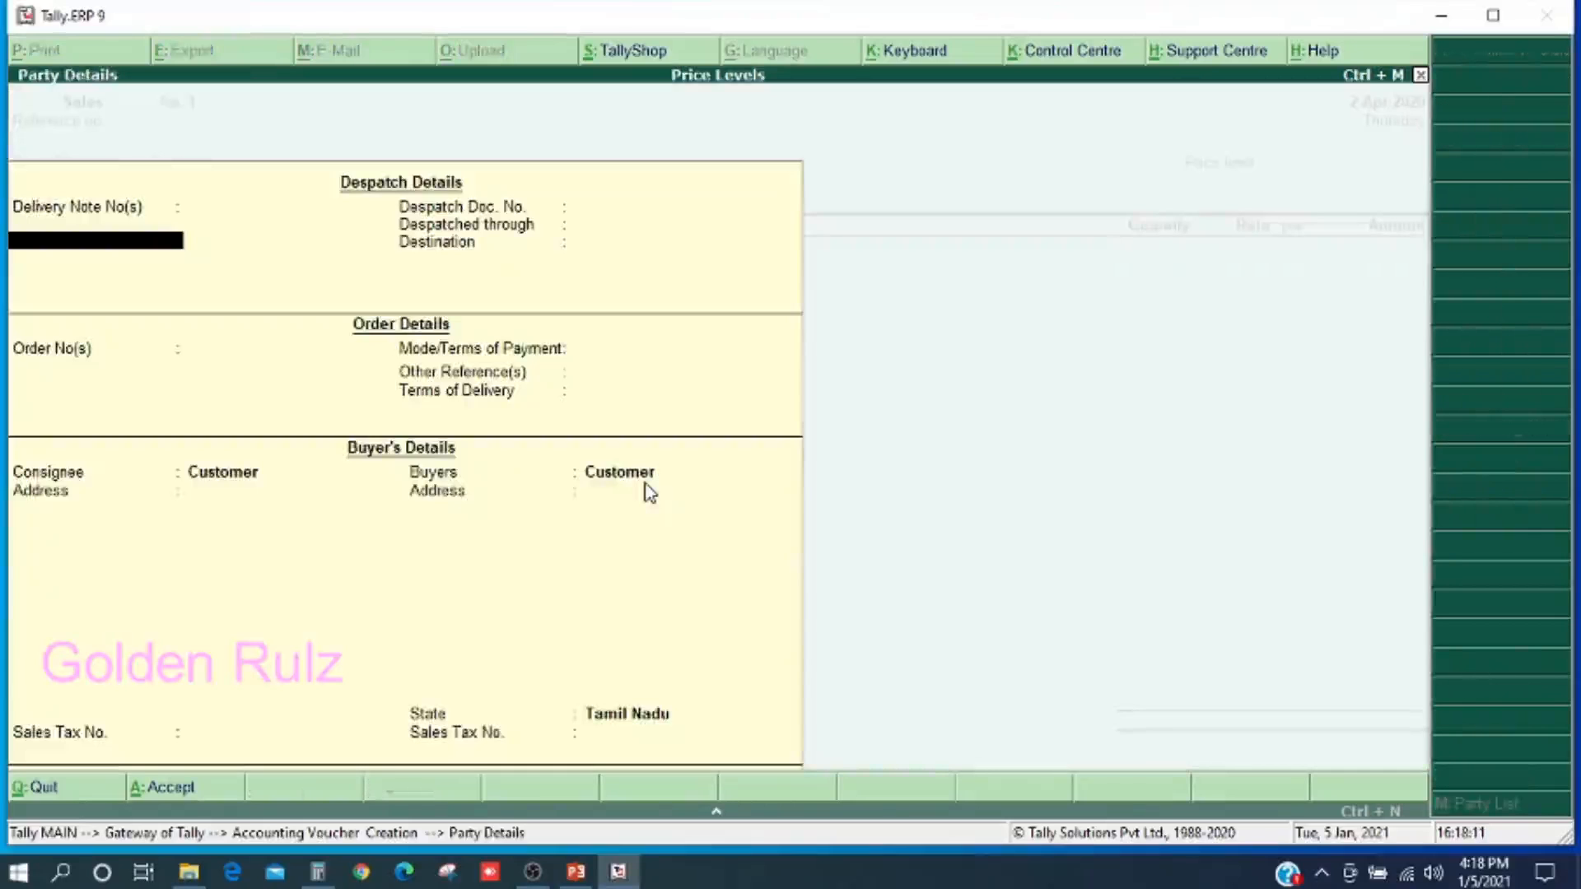
key(ctrl+a)
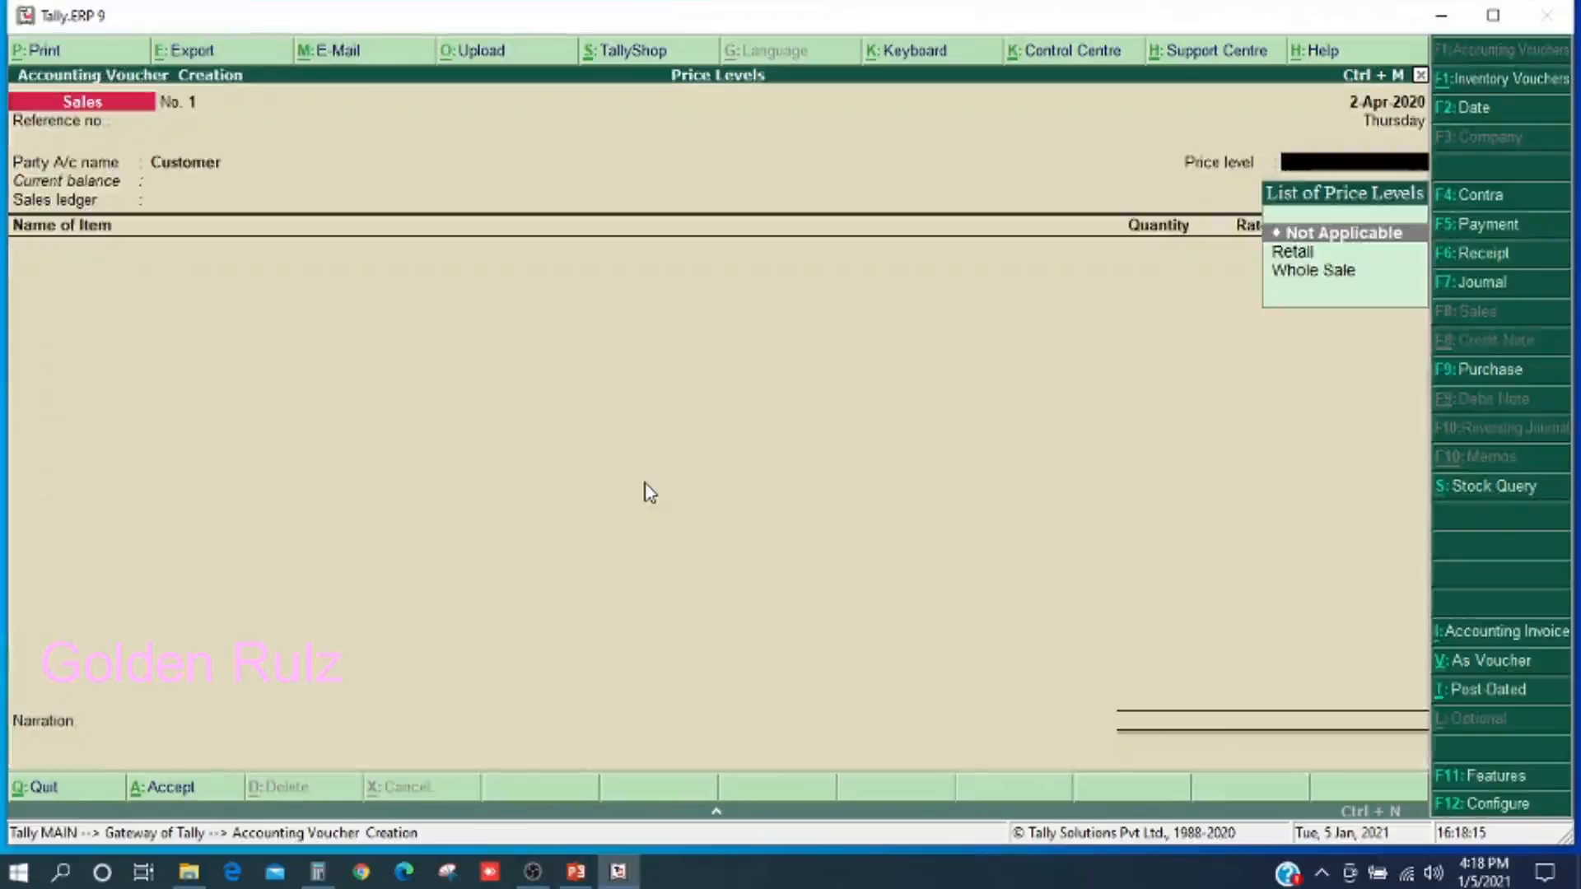
- Set the sales voucher's price level to Retail and its sales ledger to Sales
key(Down)
key(Up)
key(Down)
key(Down)
key(Up)
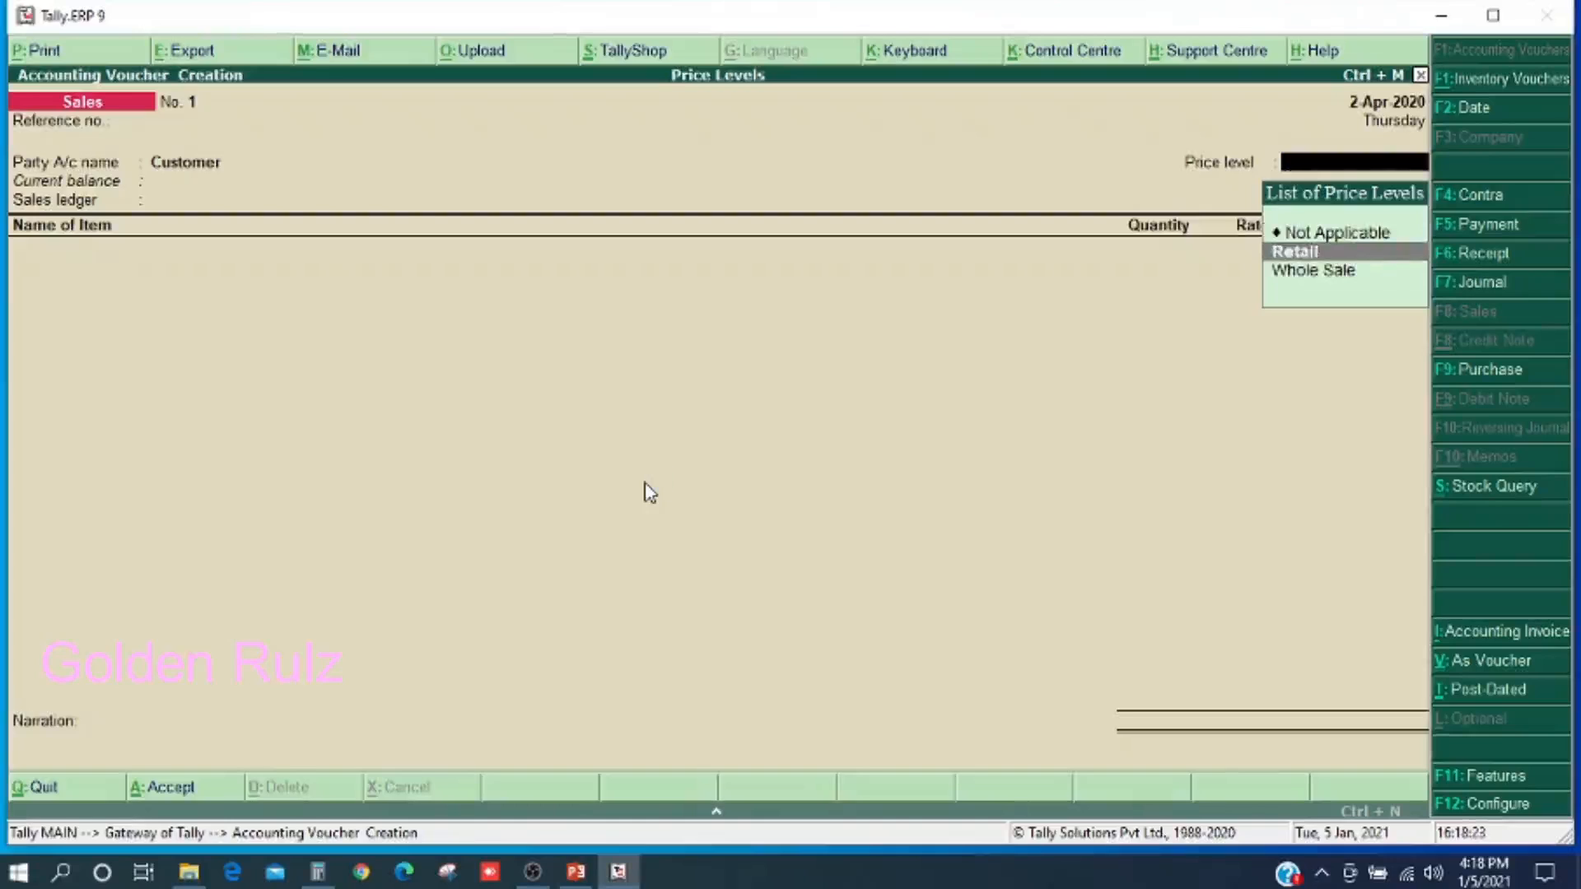
key(Return)
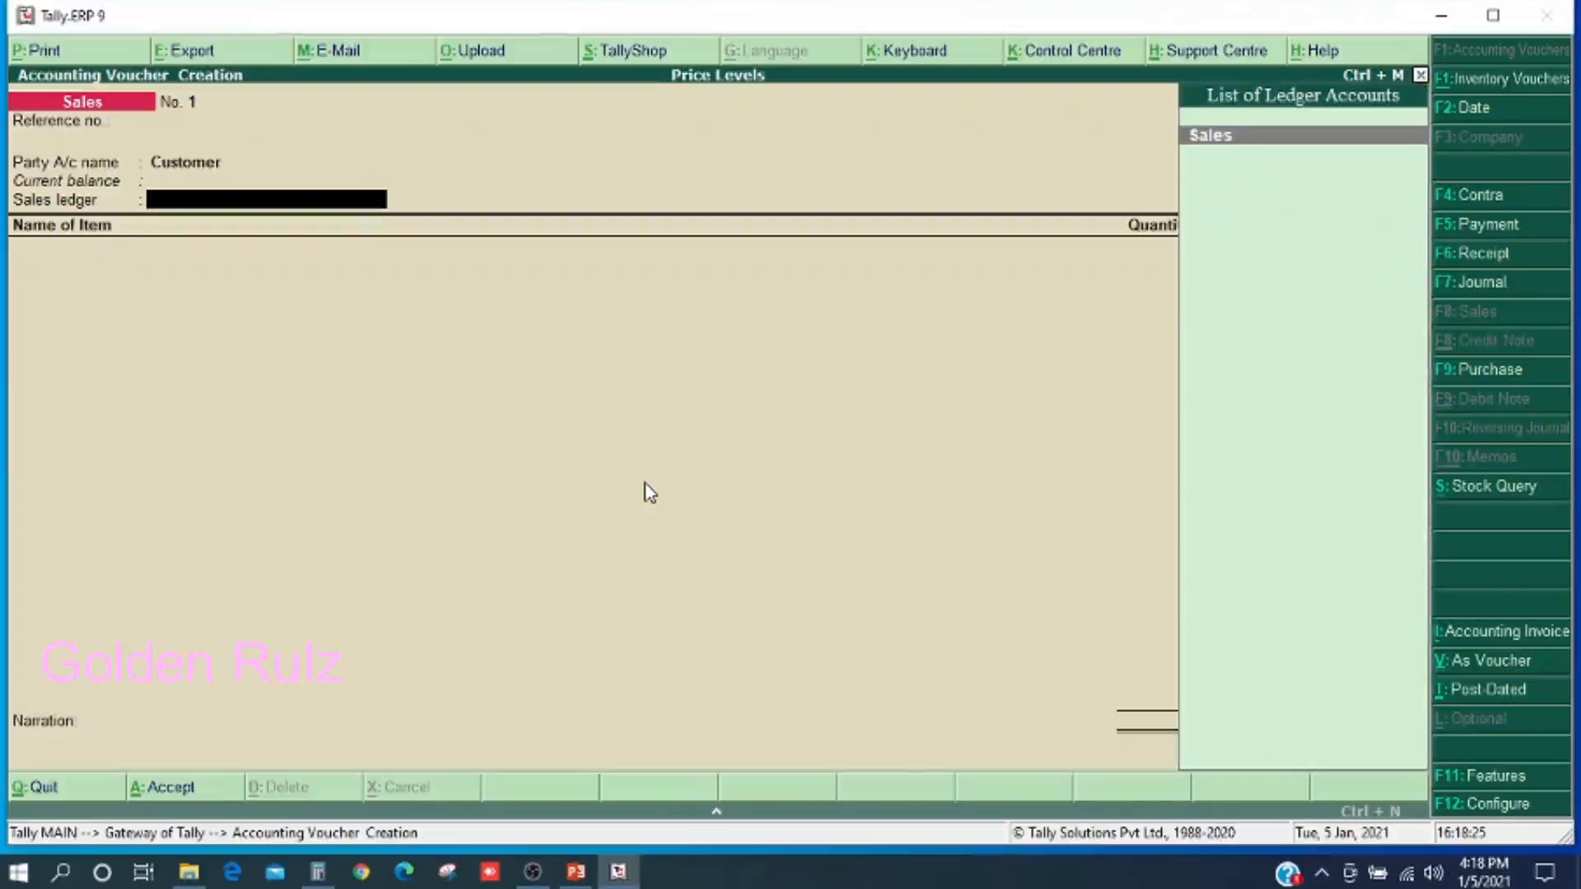
key(Return)
- Add 10 nos of White Shirt to the sale, keeping the rate from the Retail price list
key(Down)
key(Down)
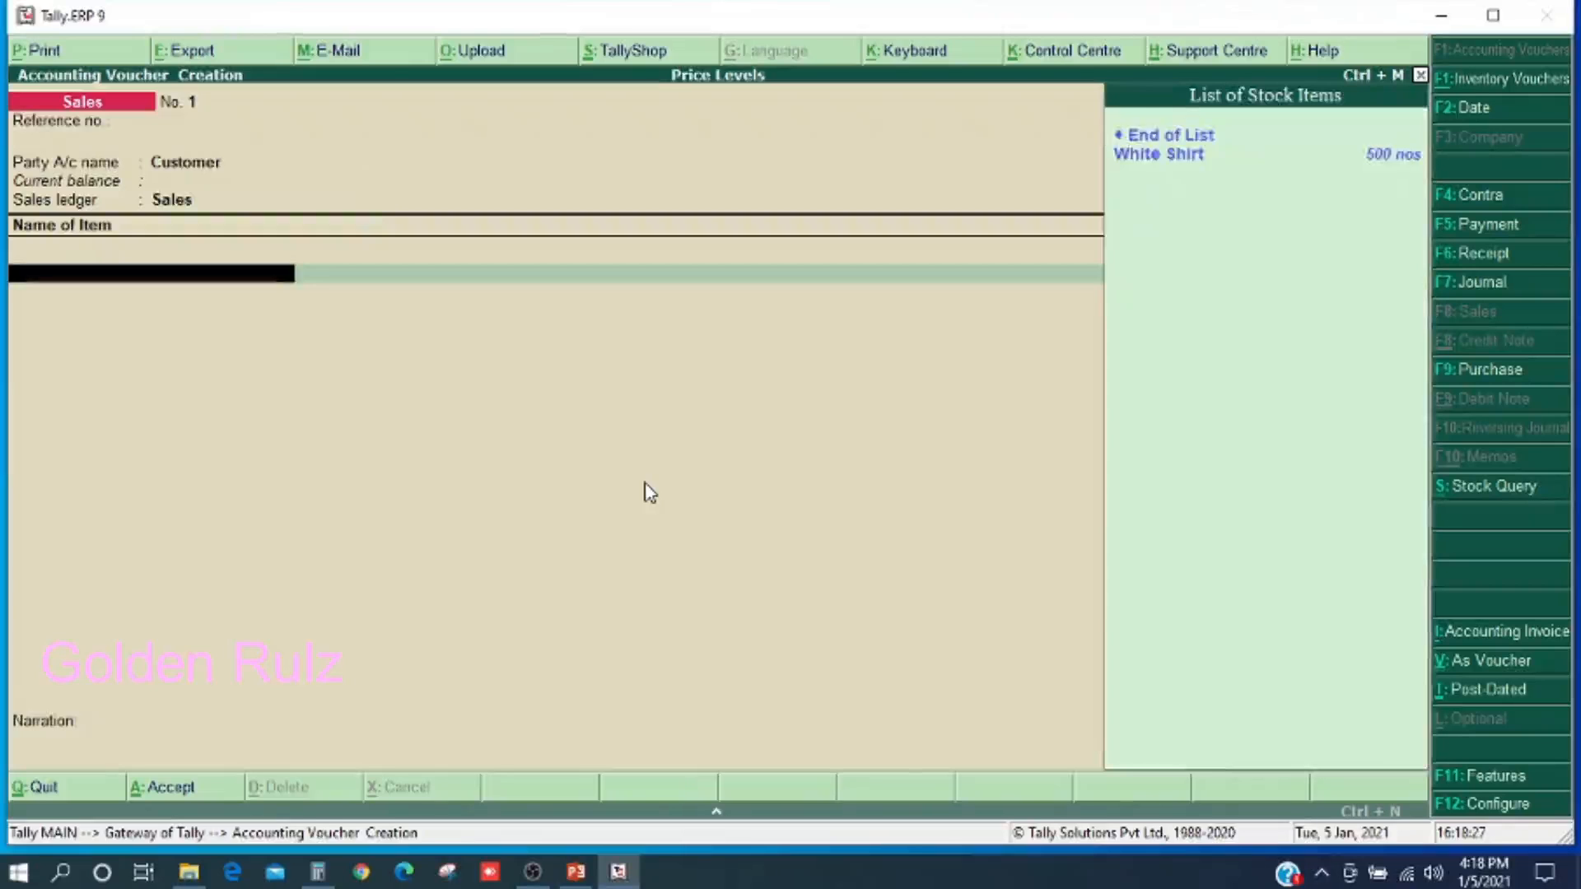
key(Return)
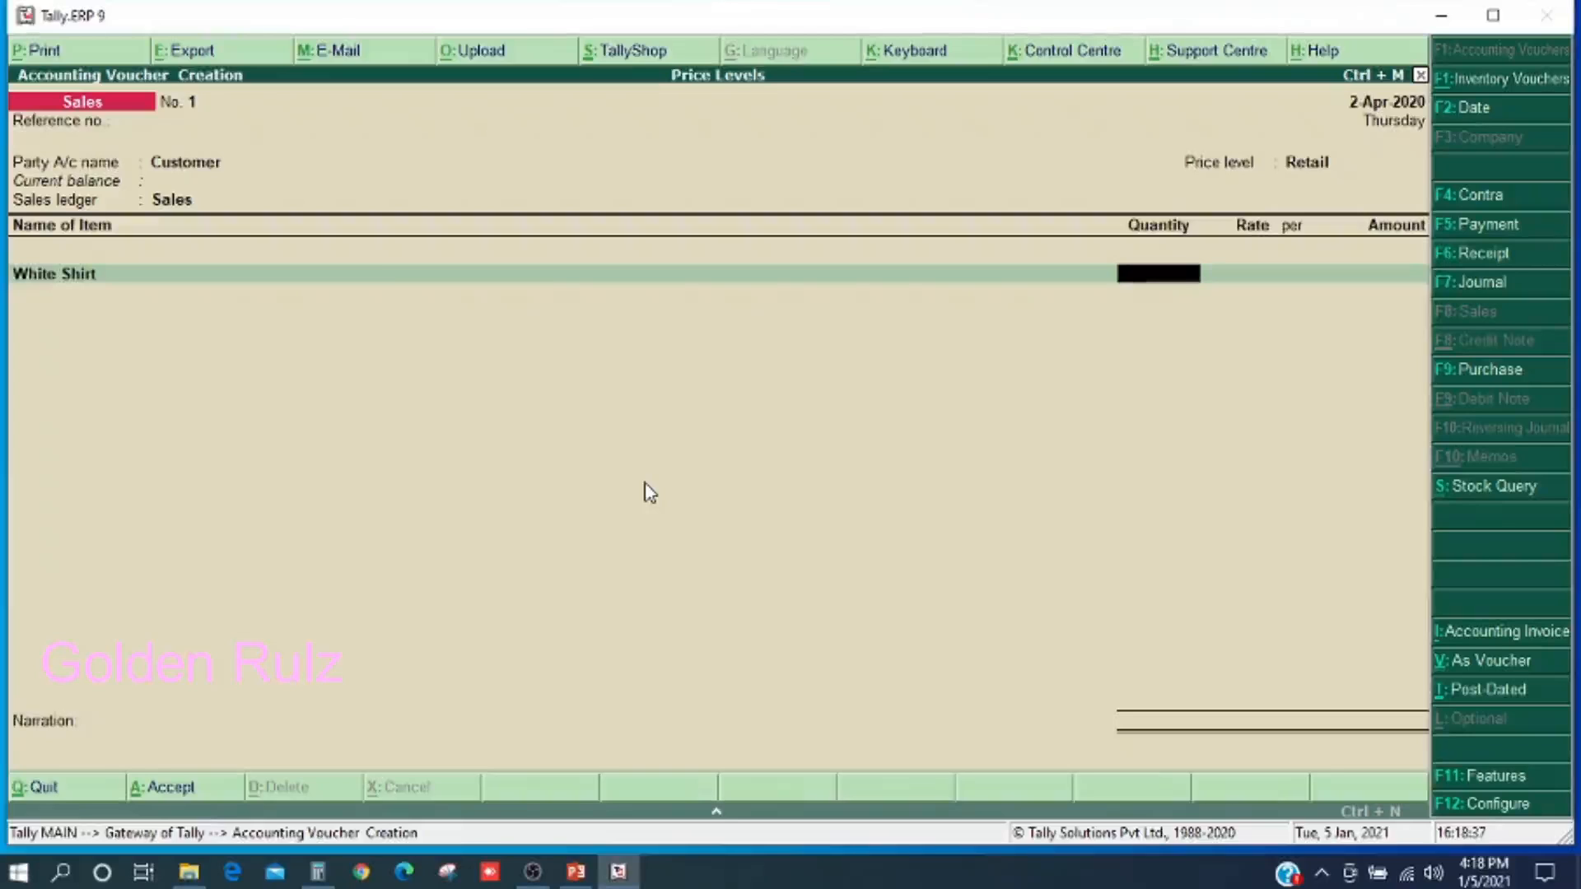
text(10)
key(Return)
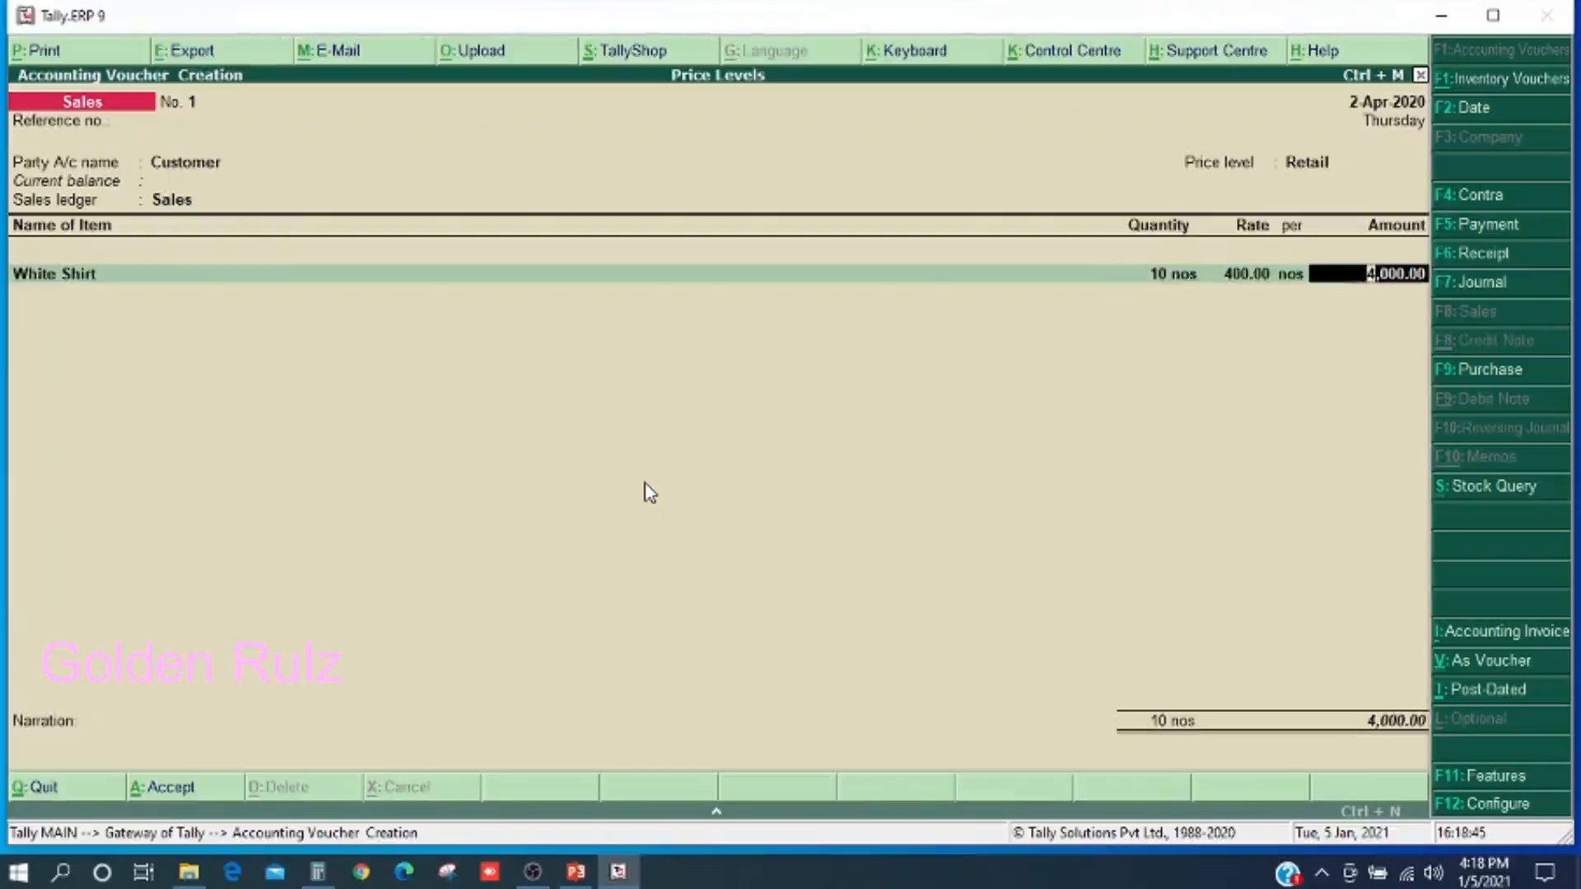
key(Return)
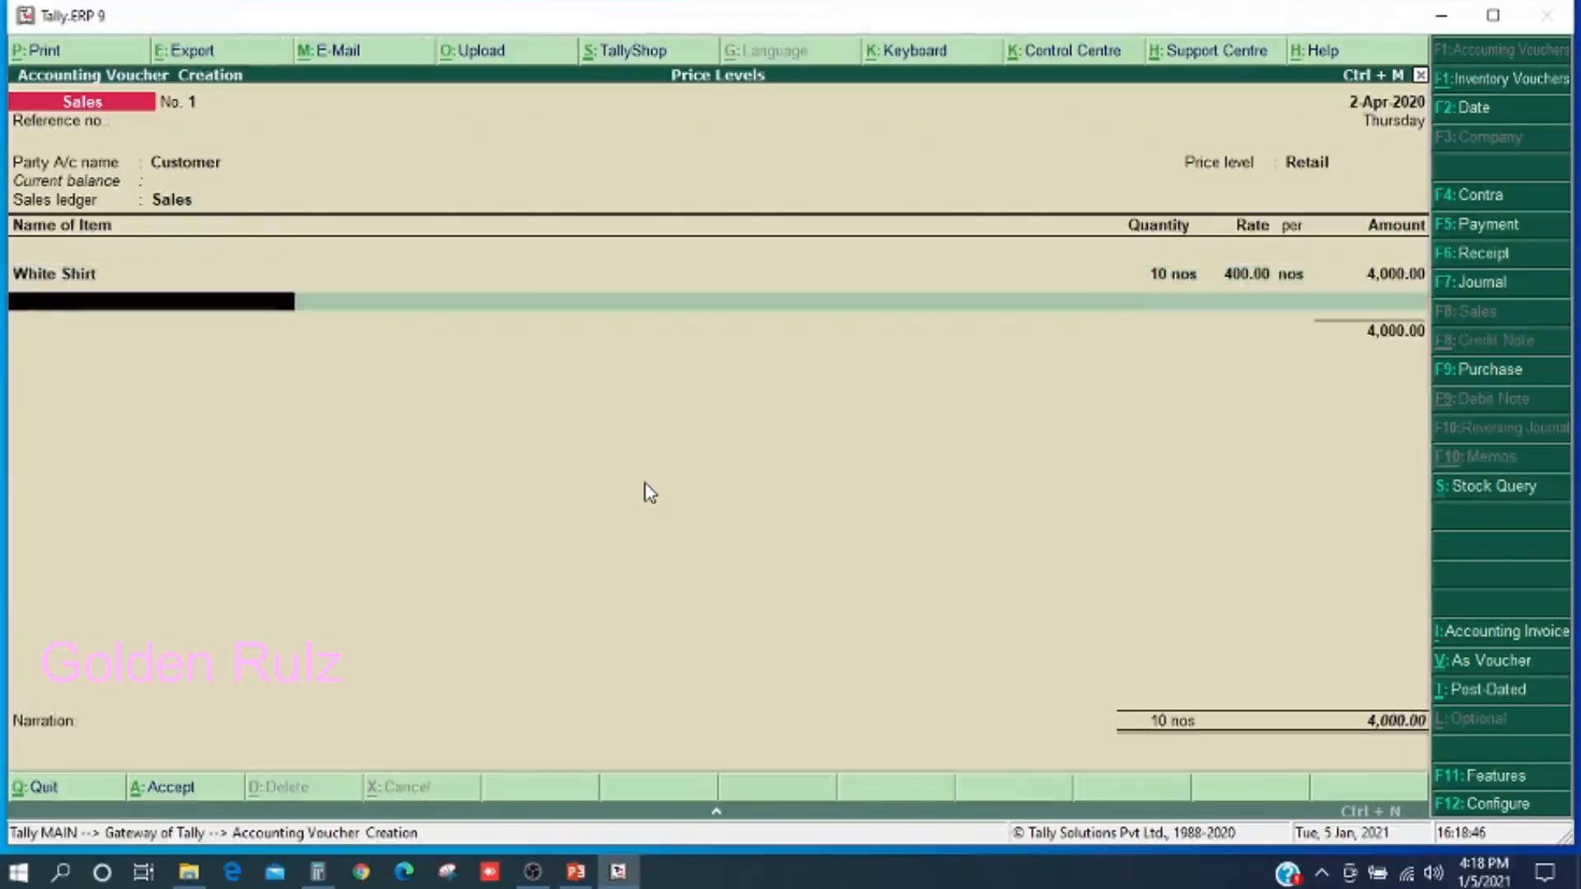
- Finish the item list, accept New Ref as the customer's bill reference and save the Retail sales voucher
key(Return)
key(Return)
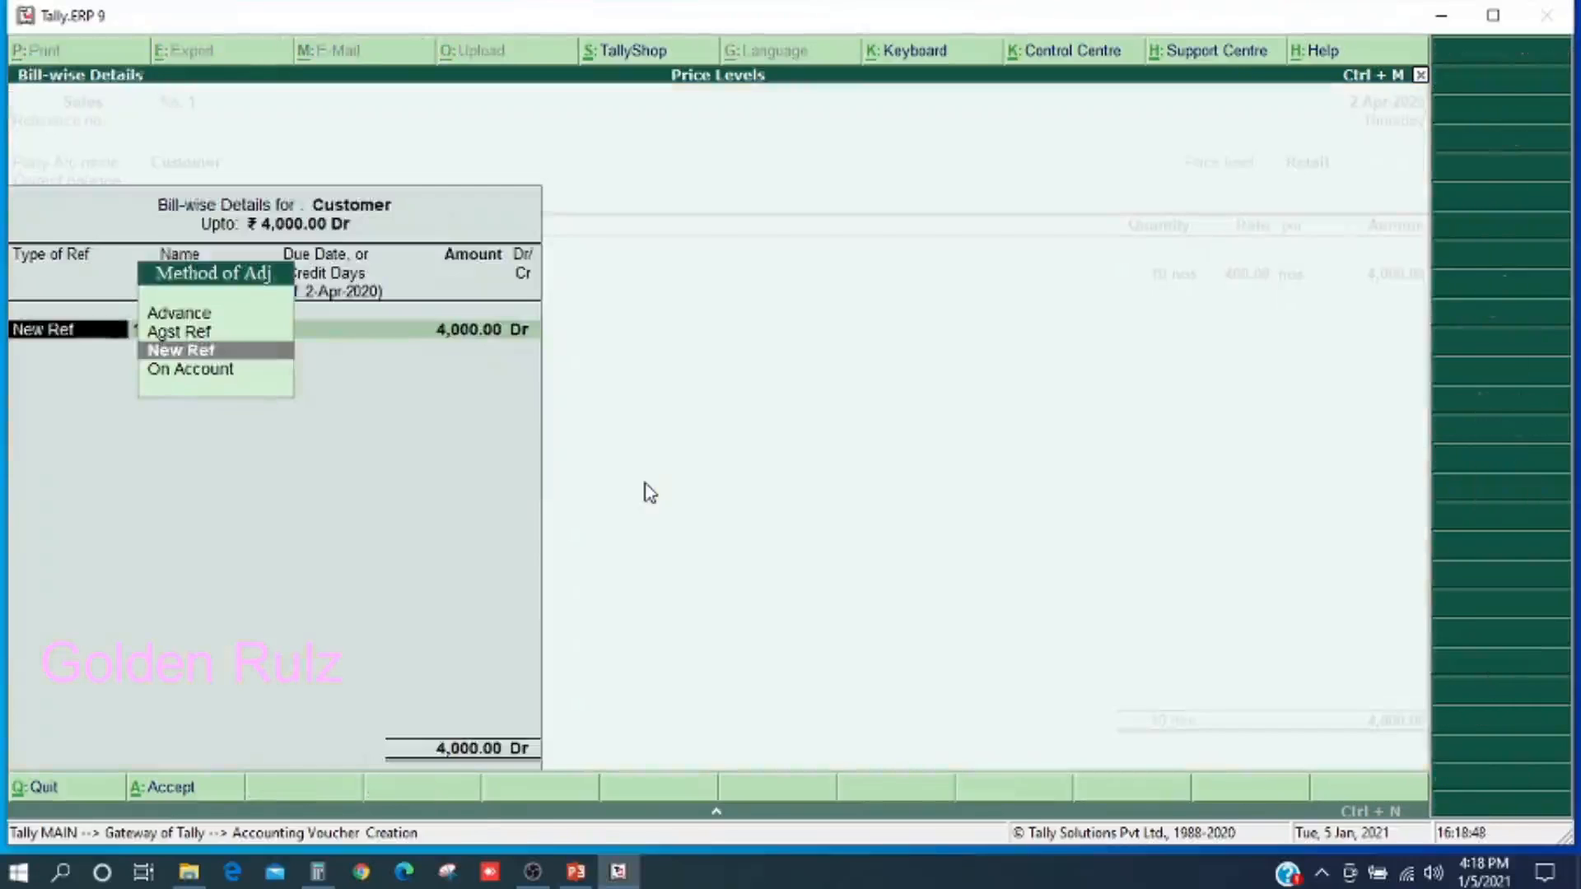
key(Return)
key(Return)
key(Return)
key(Return)
key(Return)
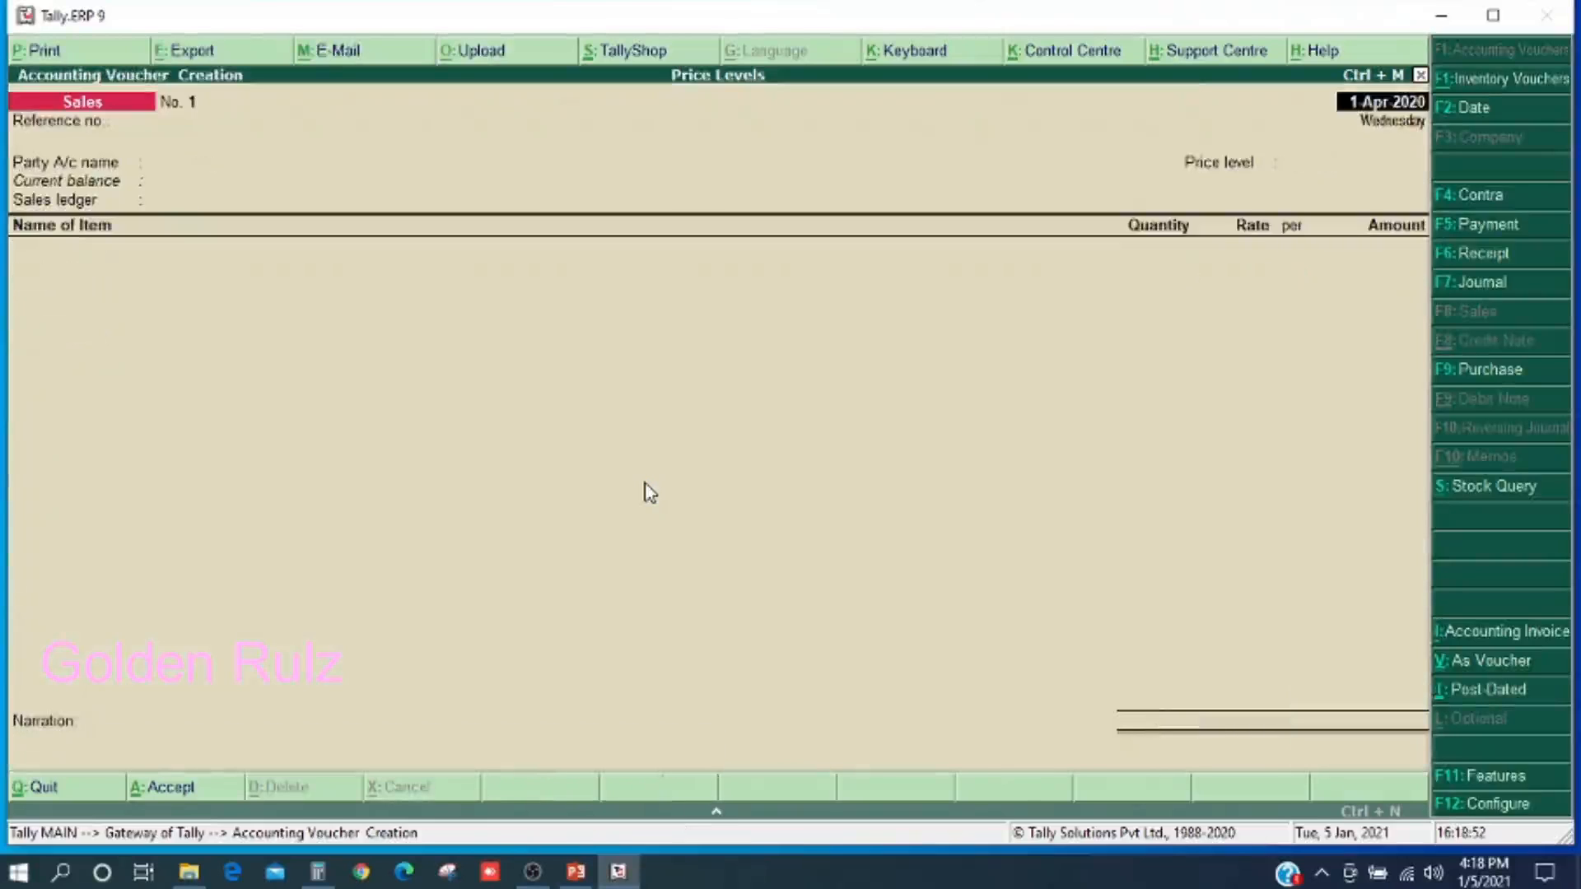
- Start a second Sales voucher dated 2-Apr-2020 for party Customer, accepting the default party details
text(2)
key(Return)
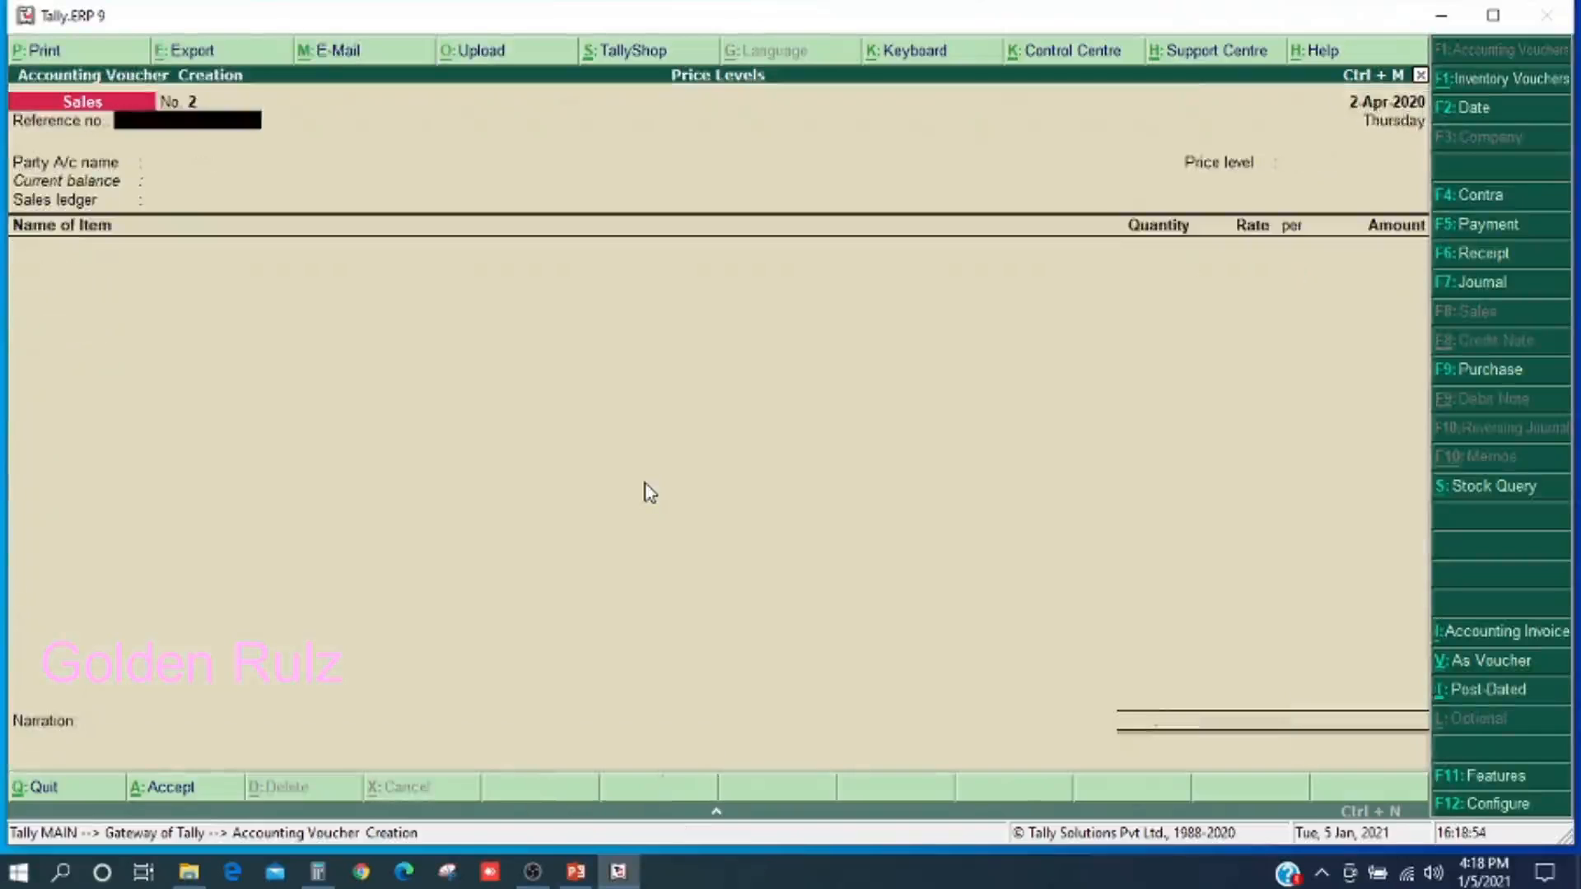
key(Return)
key(Down)
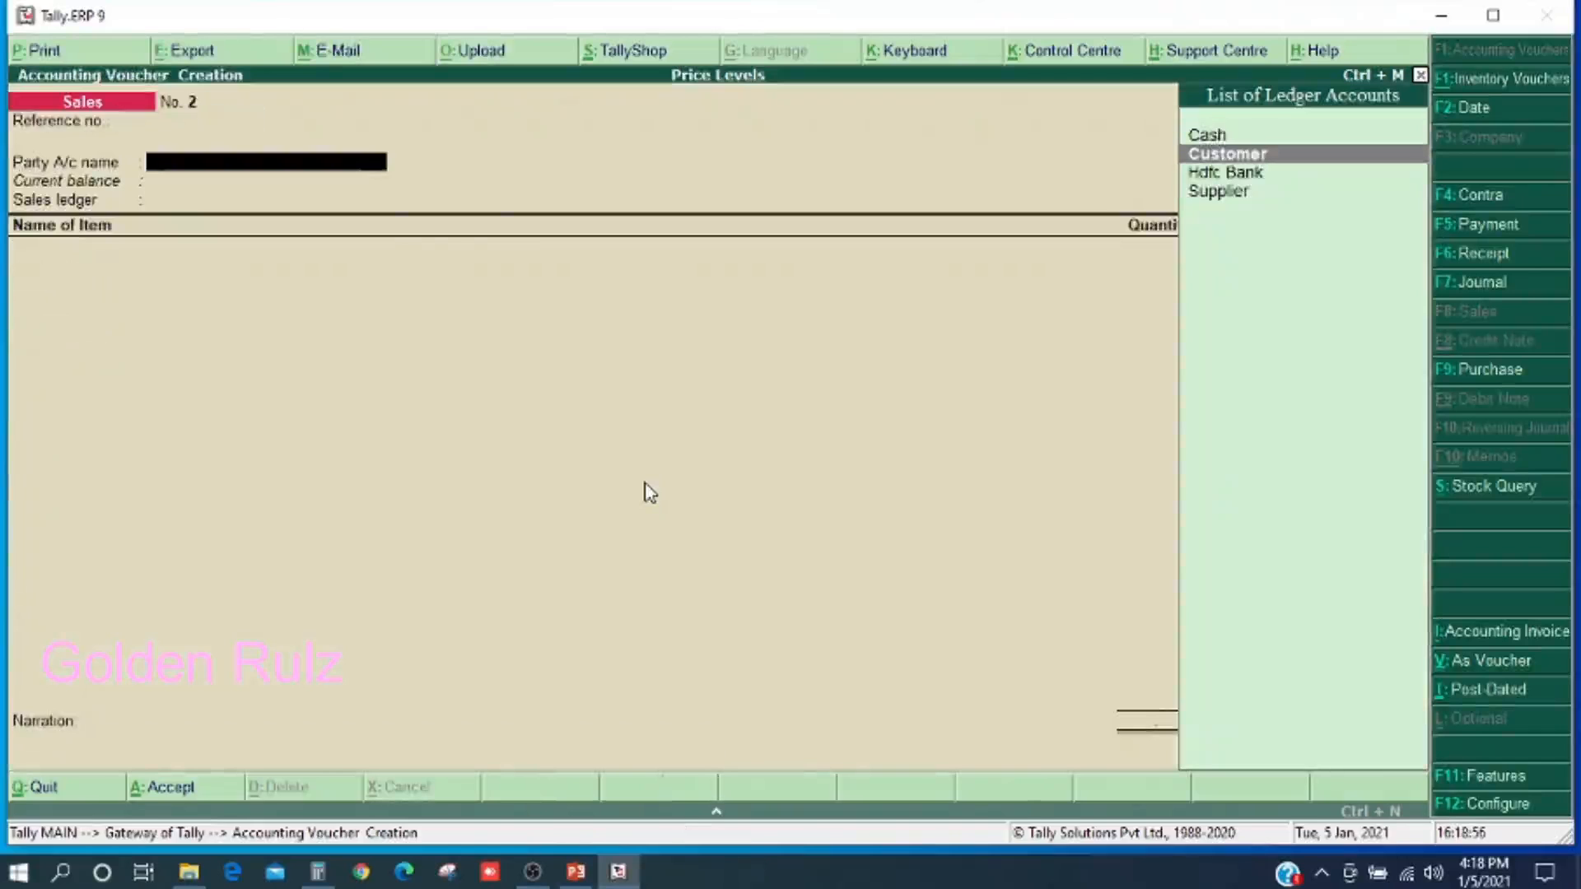
key(Return)
key(ctrl+a)
- Set the second sales voucher's price level to Whole Sale and its sales ledger to Sales
key(Down)
key(Down)
key(Return)
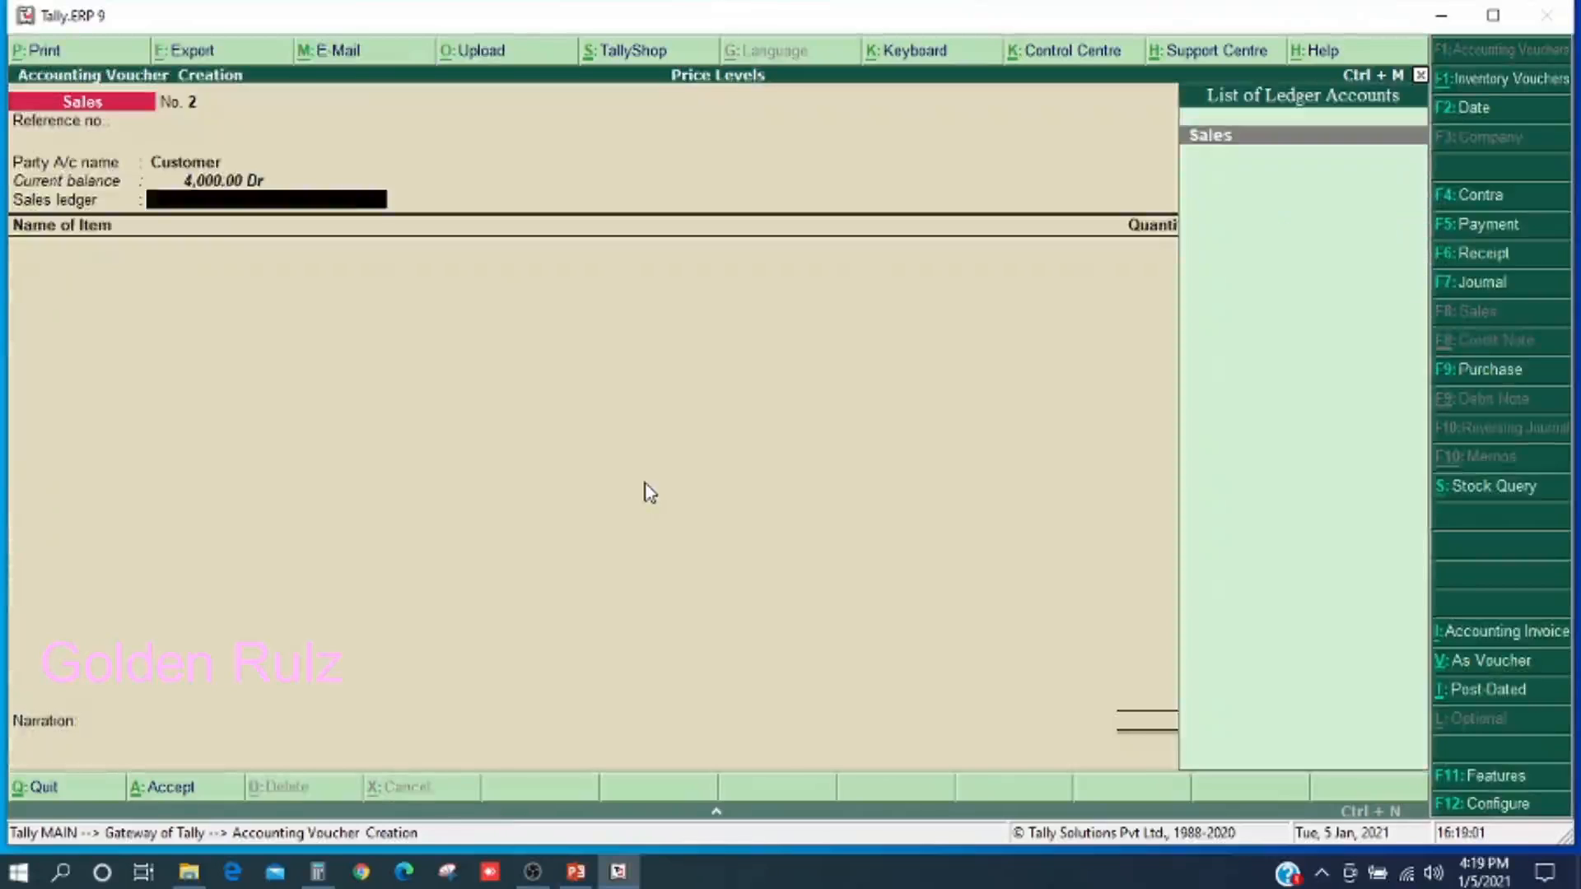
key(Return)
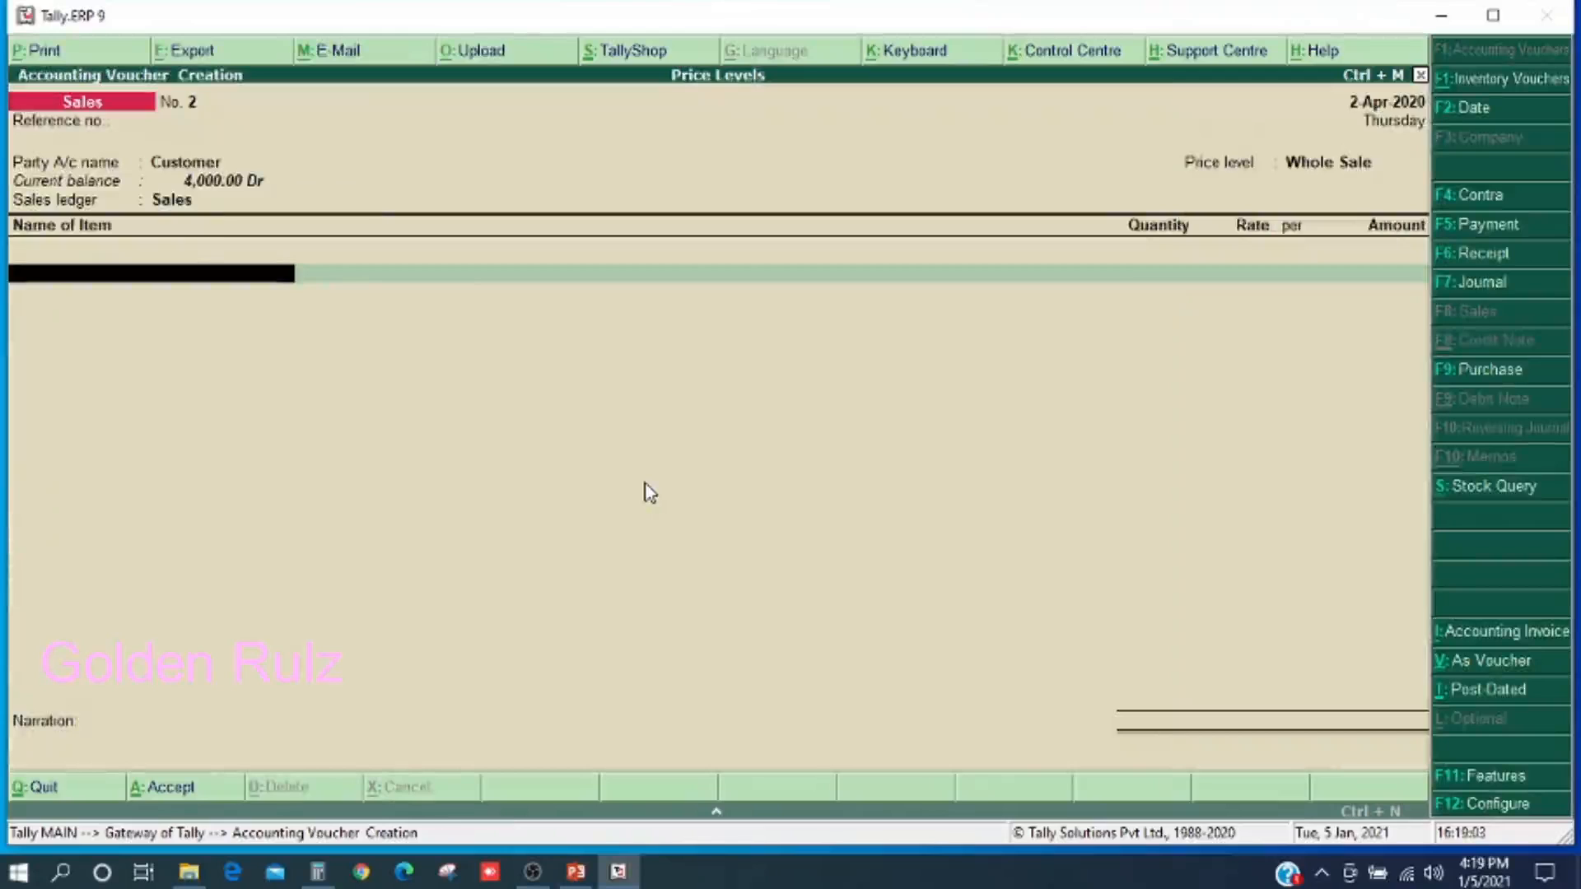
- Add 25 nos of White Shirt to the second sale, keeping the rate from the Whole Sale price list
key(Down)
key(Return)
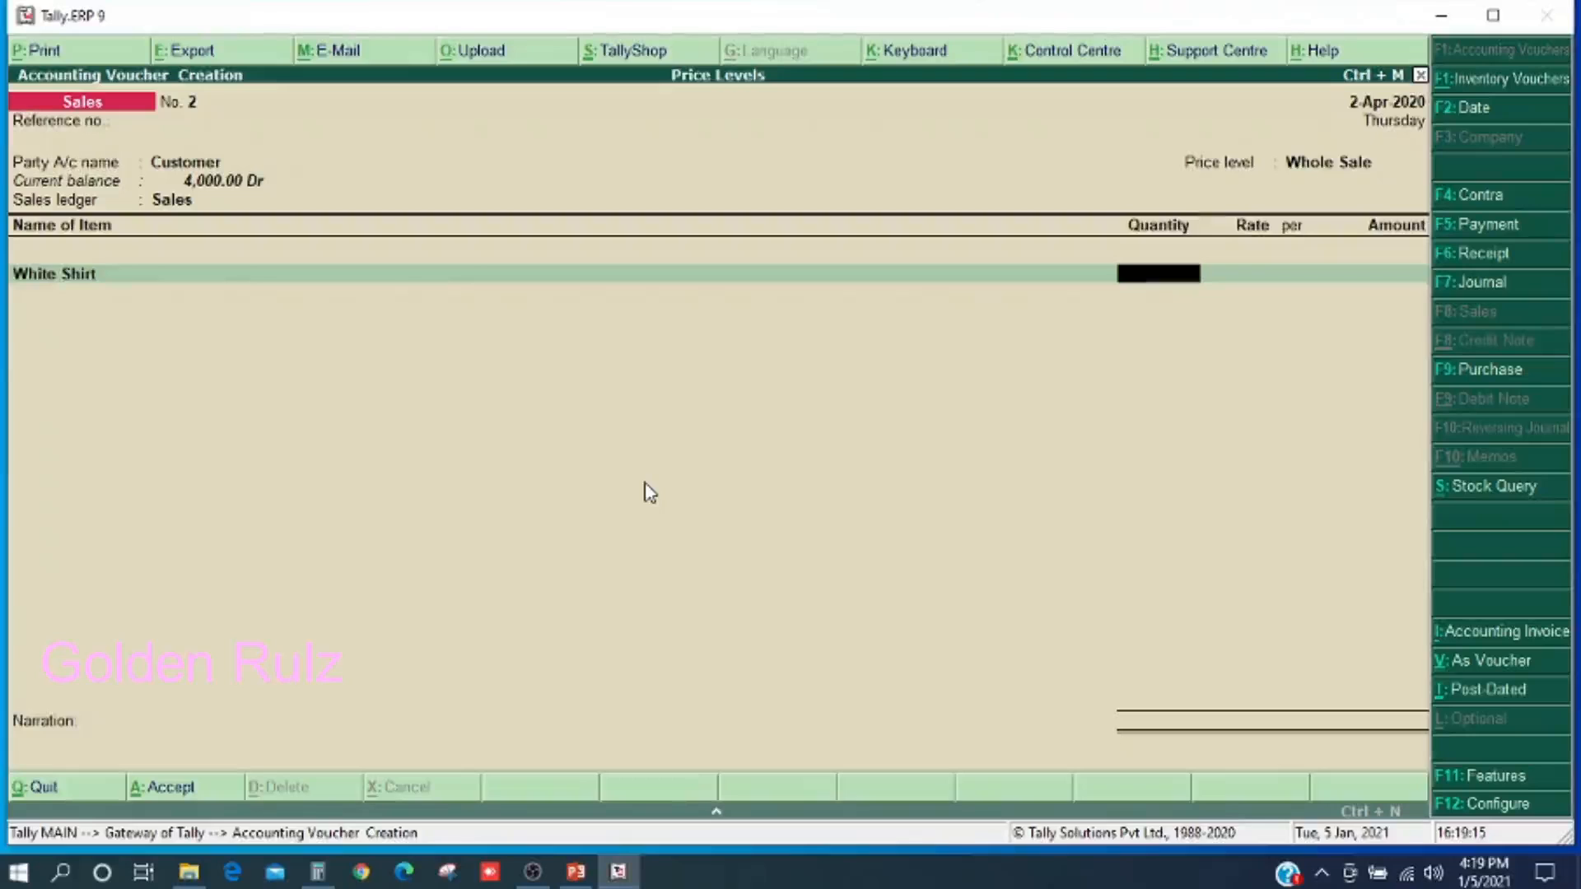
text(25)
key(Return)
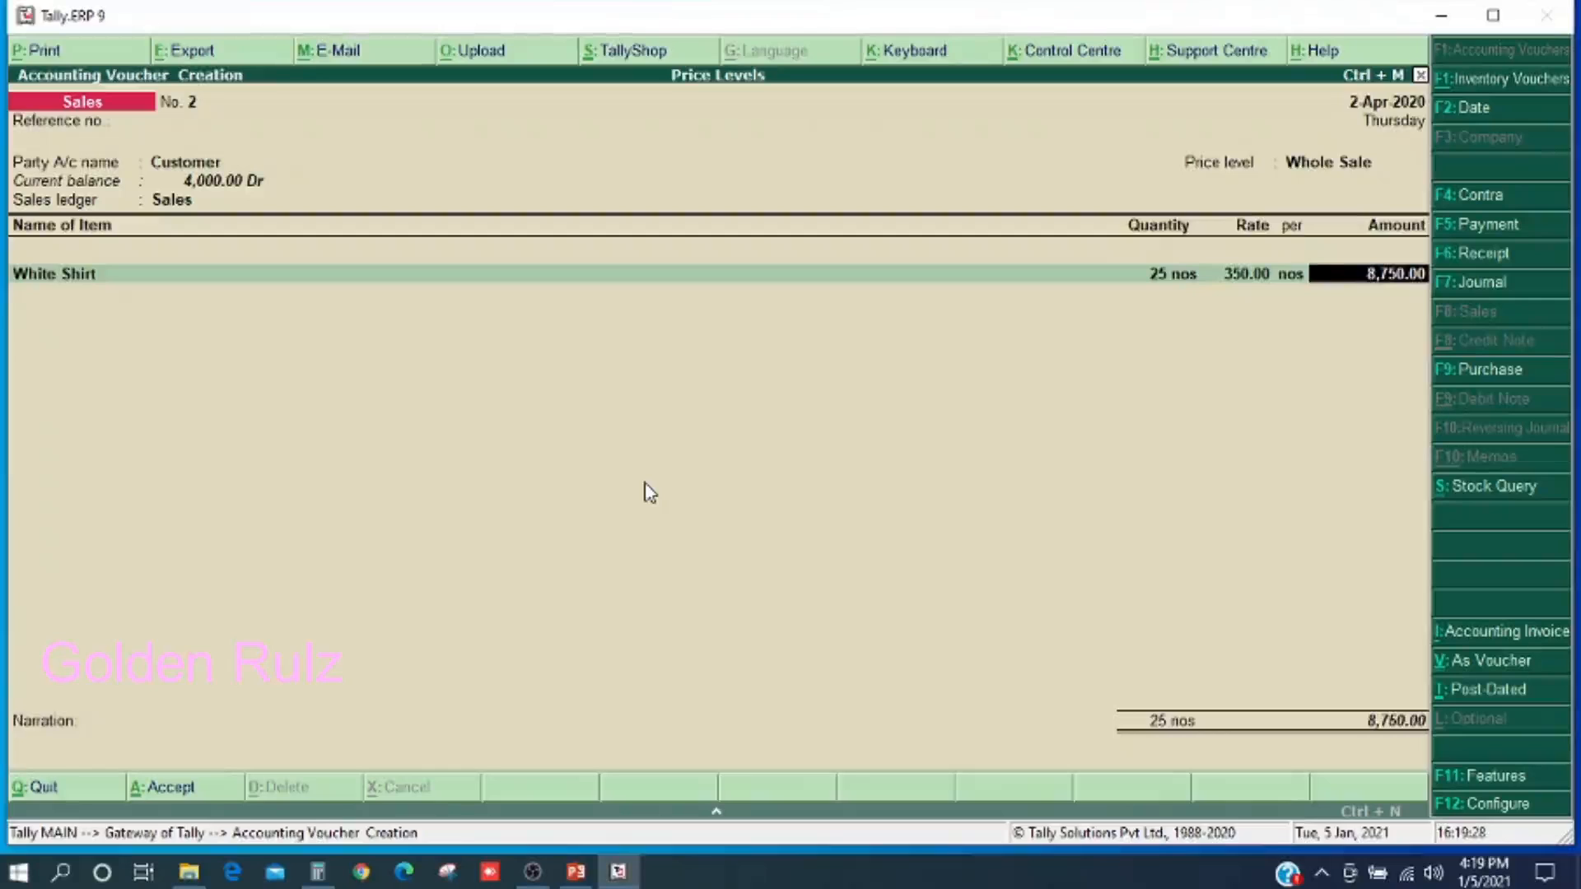
- Finish the item list, accept New Ref 2 as the customer's bill reference and save the Whole Sale sales voucher
key(Return)
key(Return)
key(Return)
key(Return)
key(Return)
key(Return)
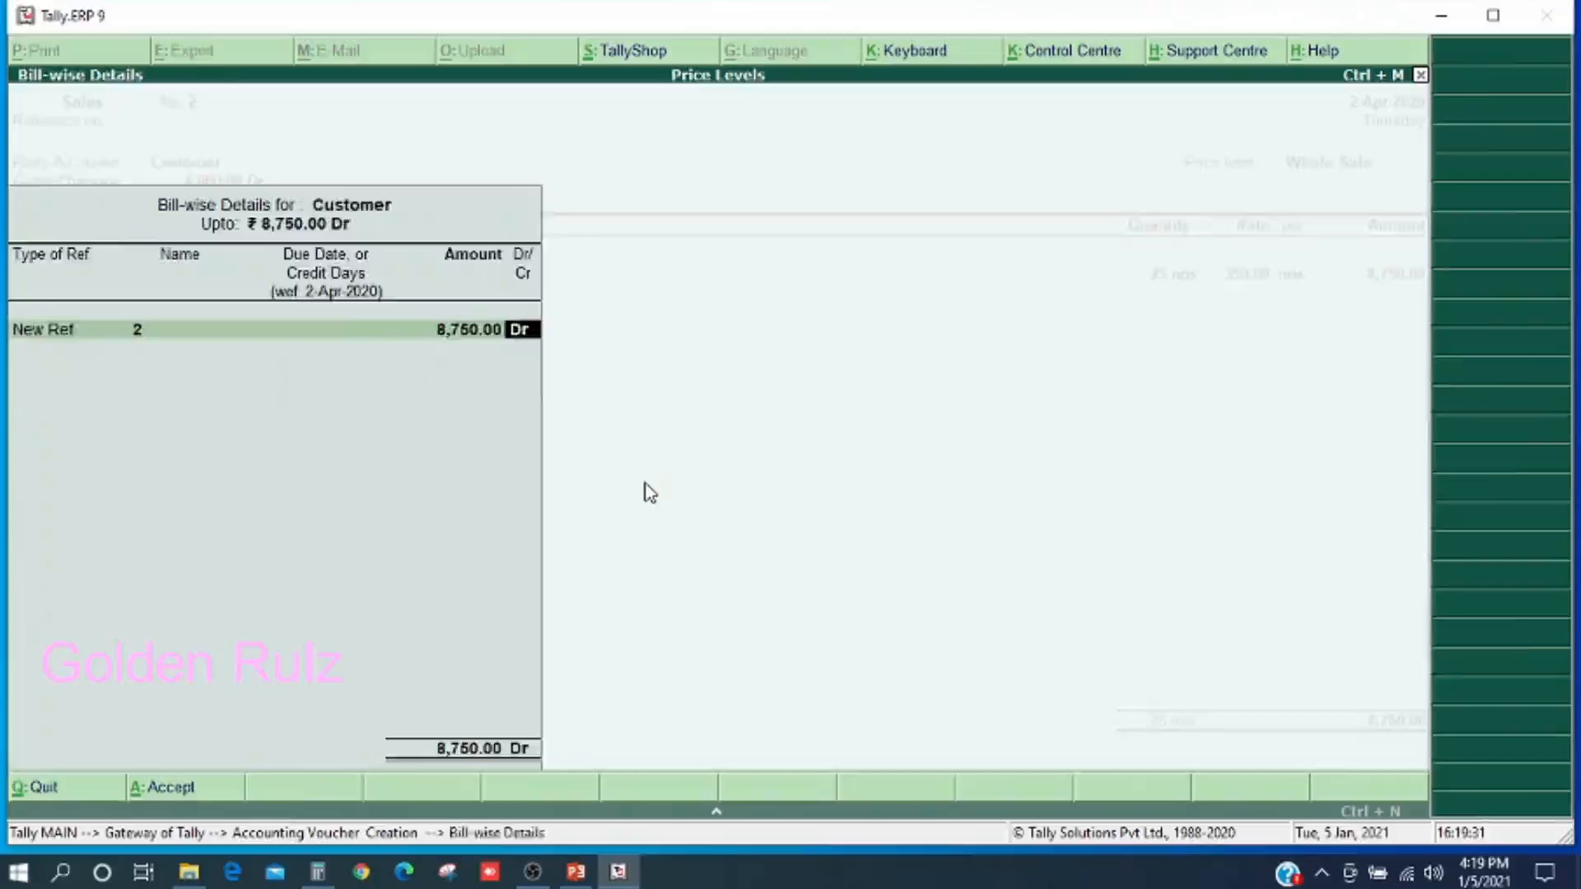
key(Return)
key(Return)
key(Return)
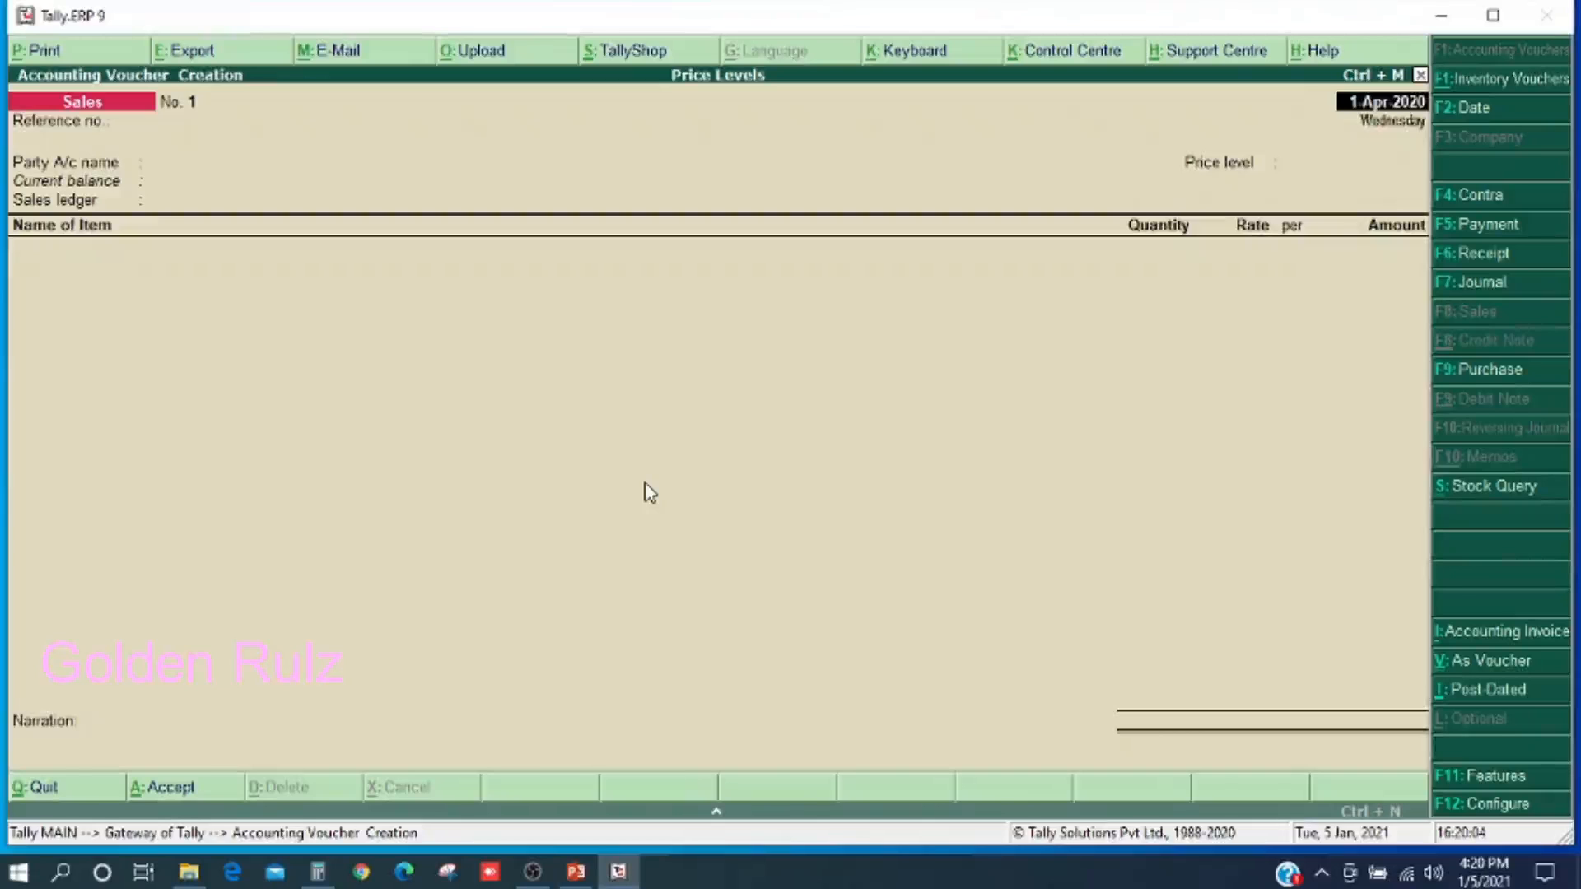
- Leave voucher entry and open the Price List setup under Inventory Info
key(Escape)
key(y)
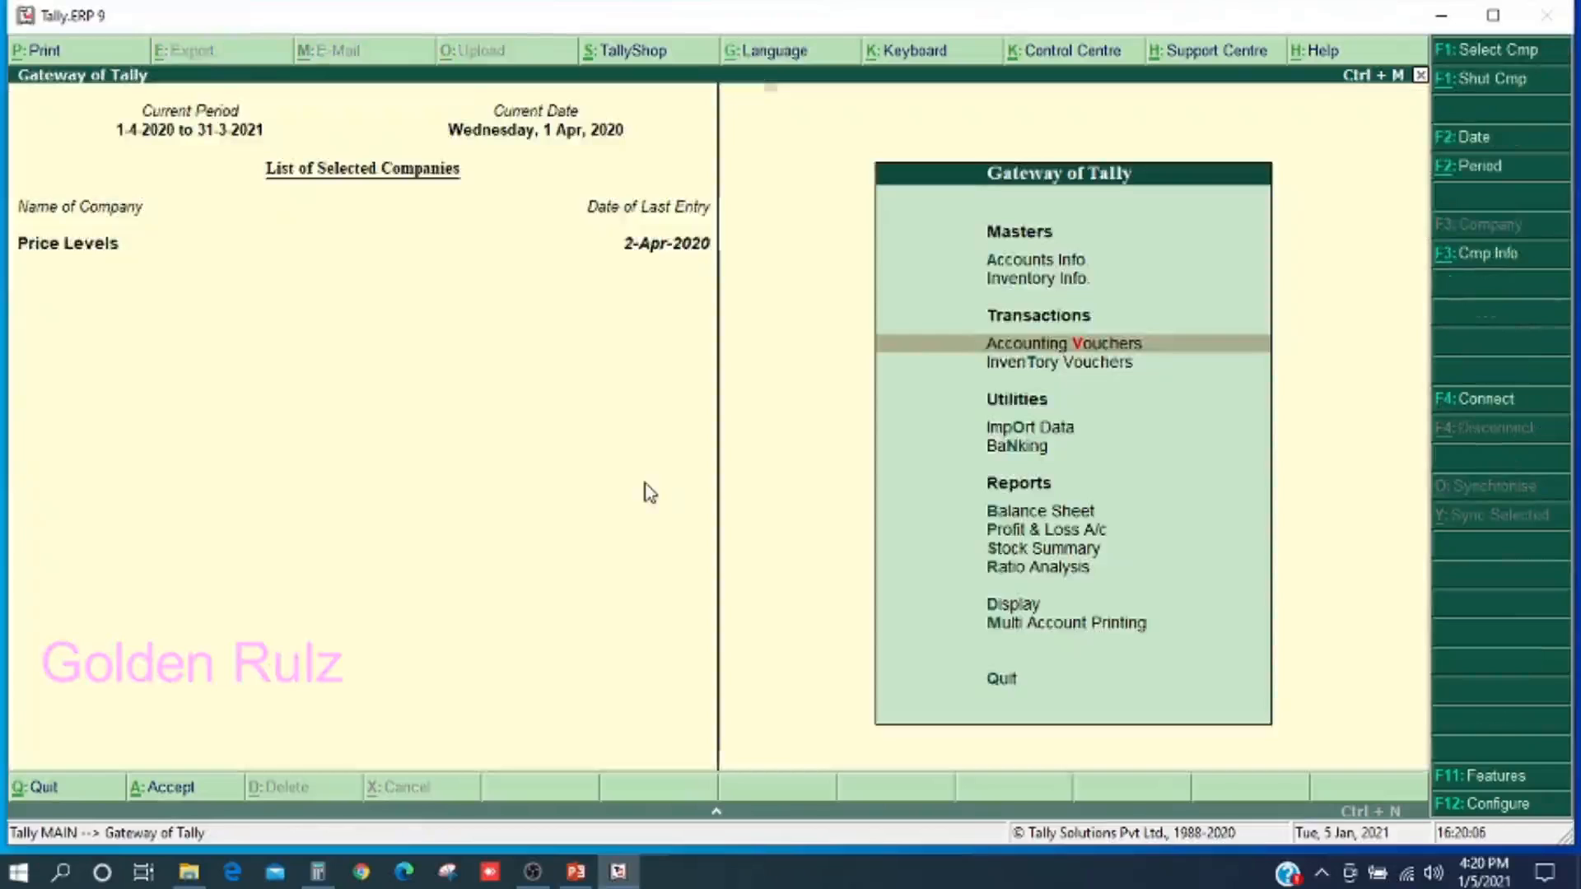
key(Up)
key(Up)
key(Down)
key(Return)
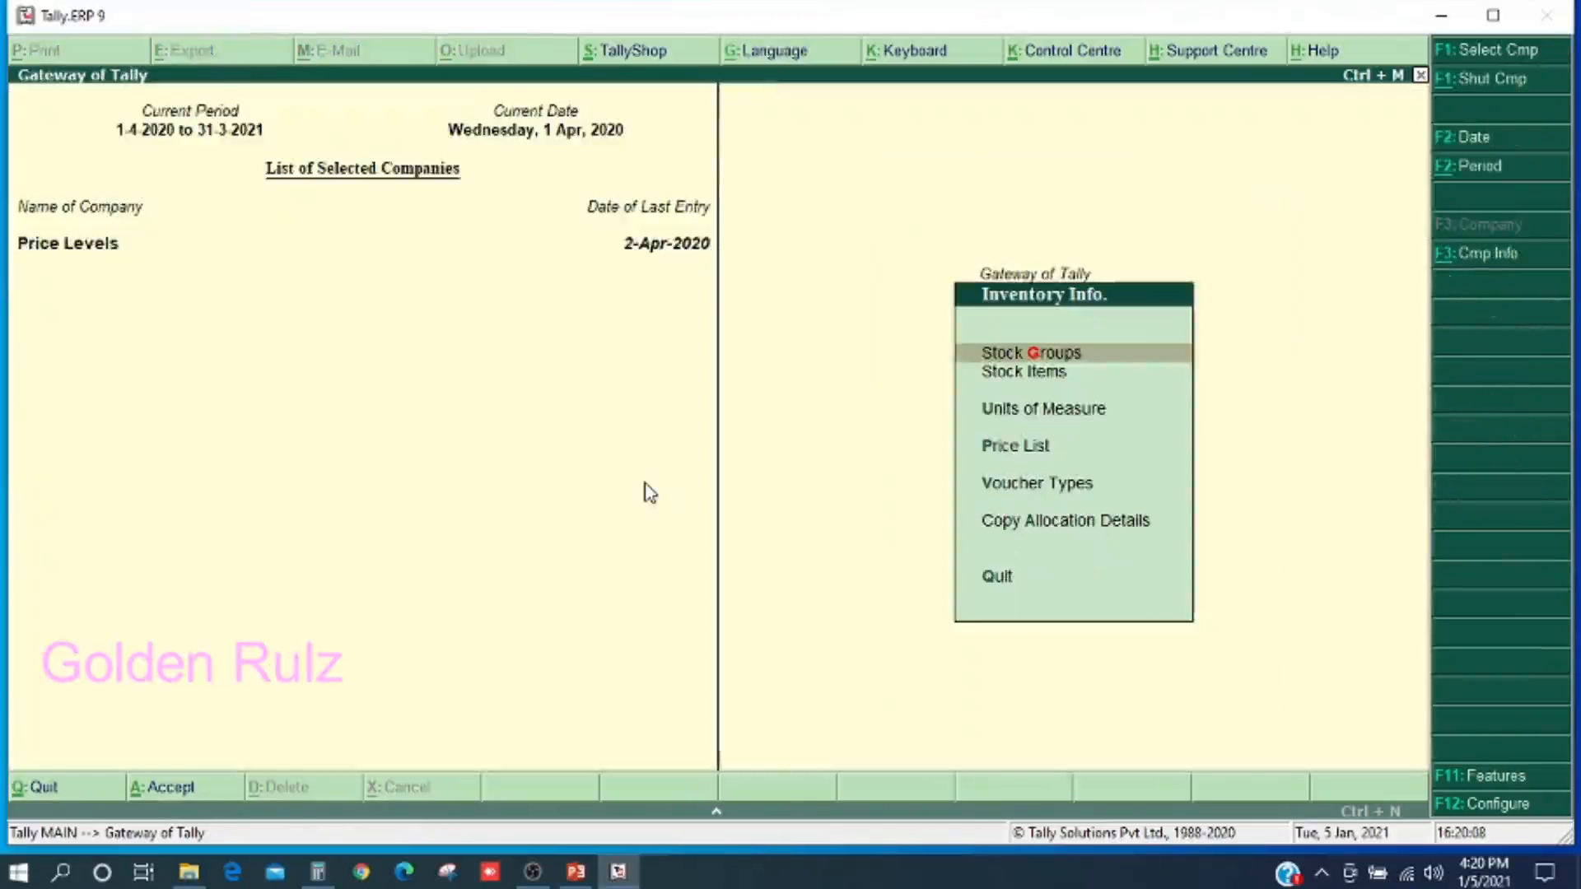
key(Down)
key(Down)
key(Down)
key(Return)
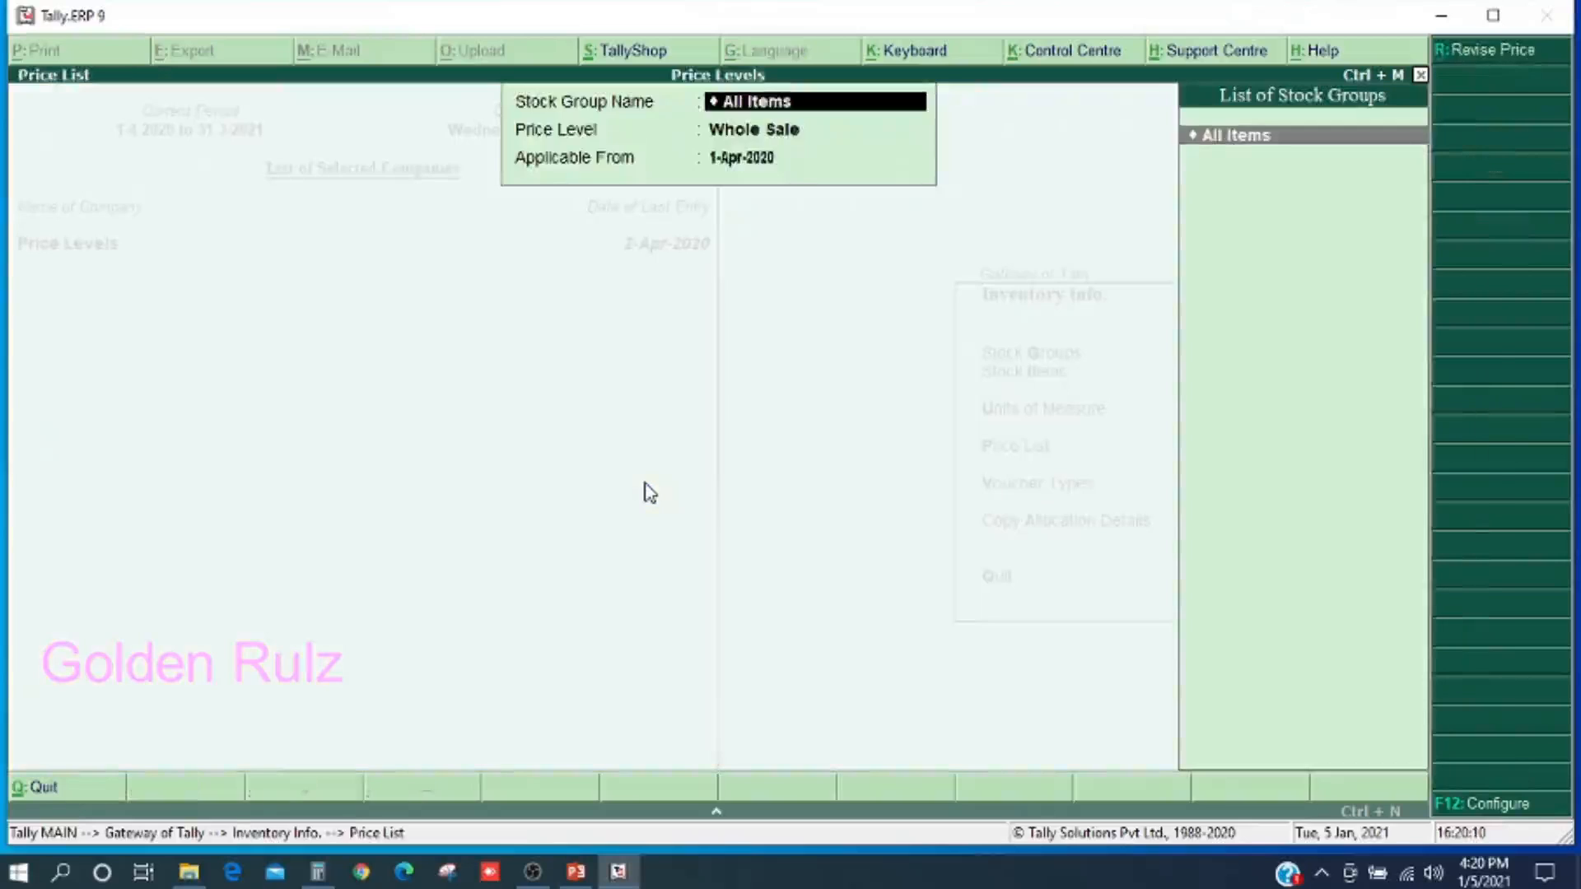
- Start a new Retail price list for All Items, applicable from 1-Jun-2020
key(Return)
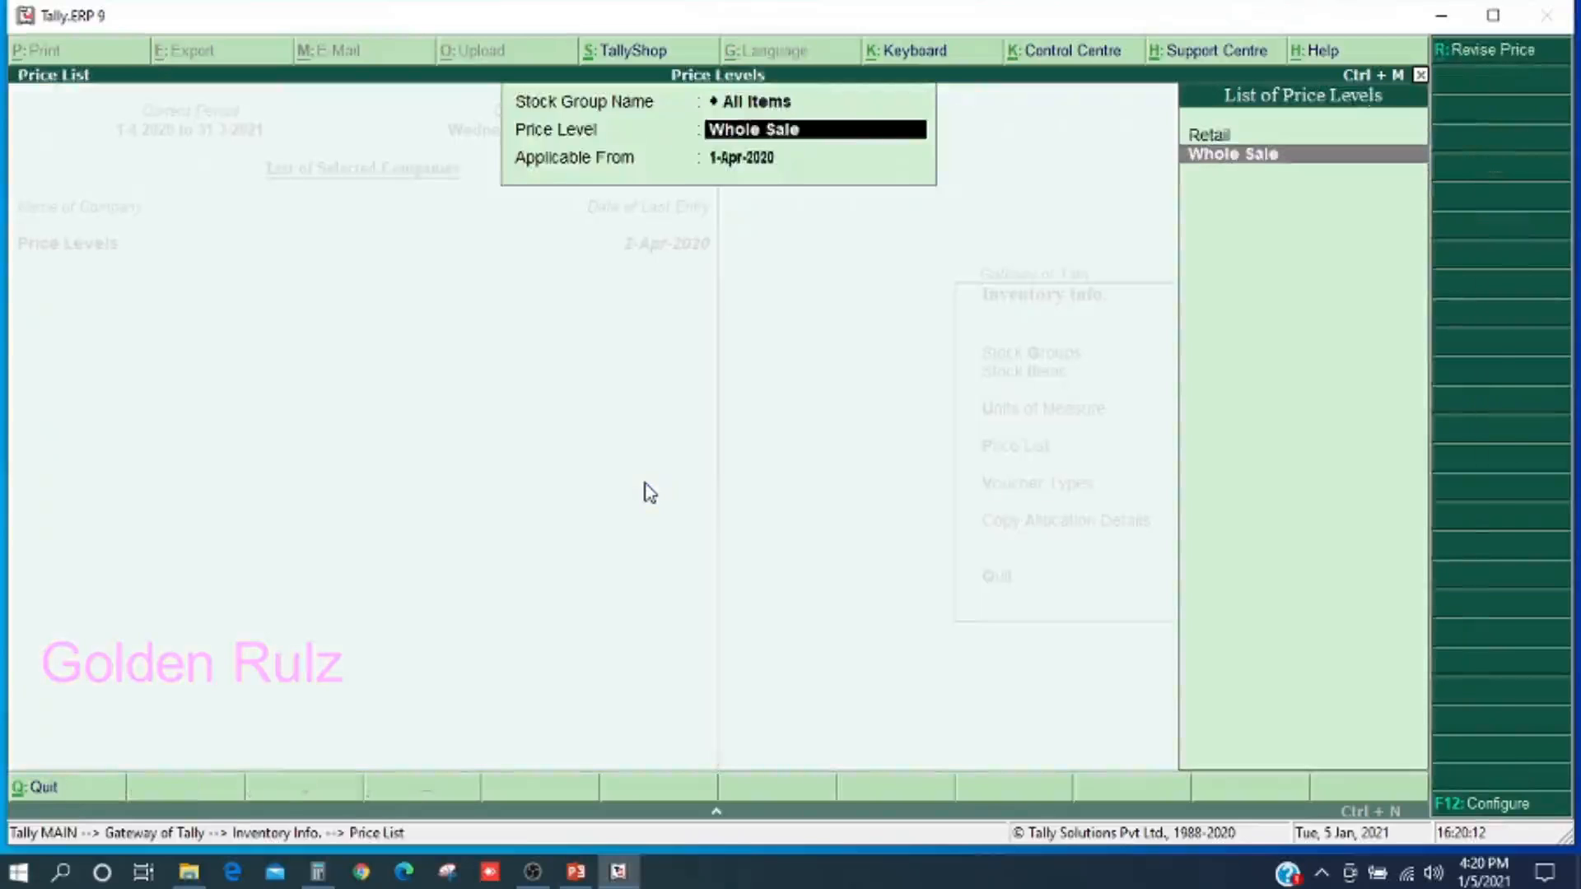
key(Up)
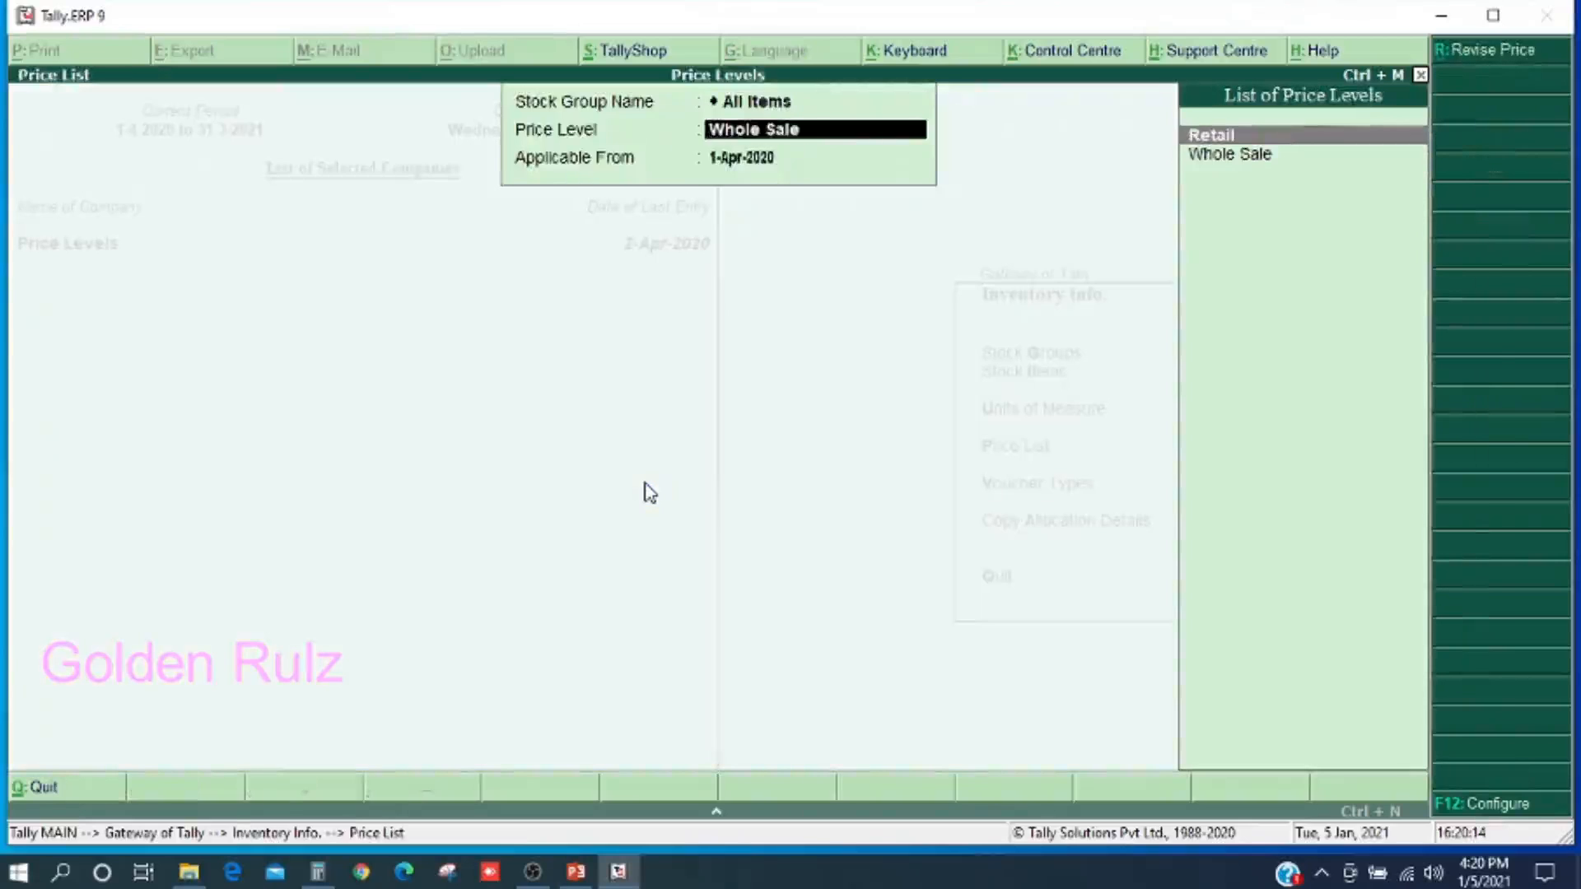
key(Return)
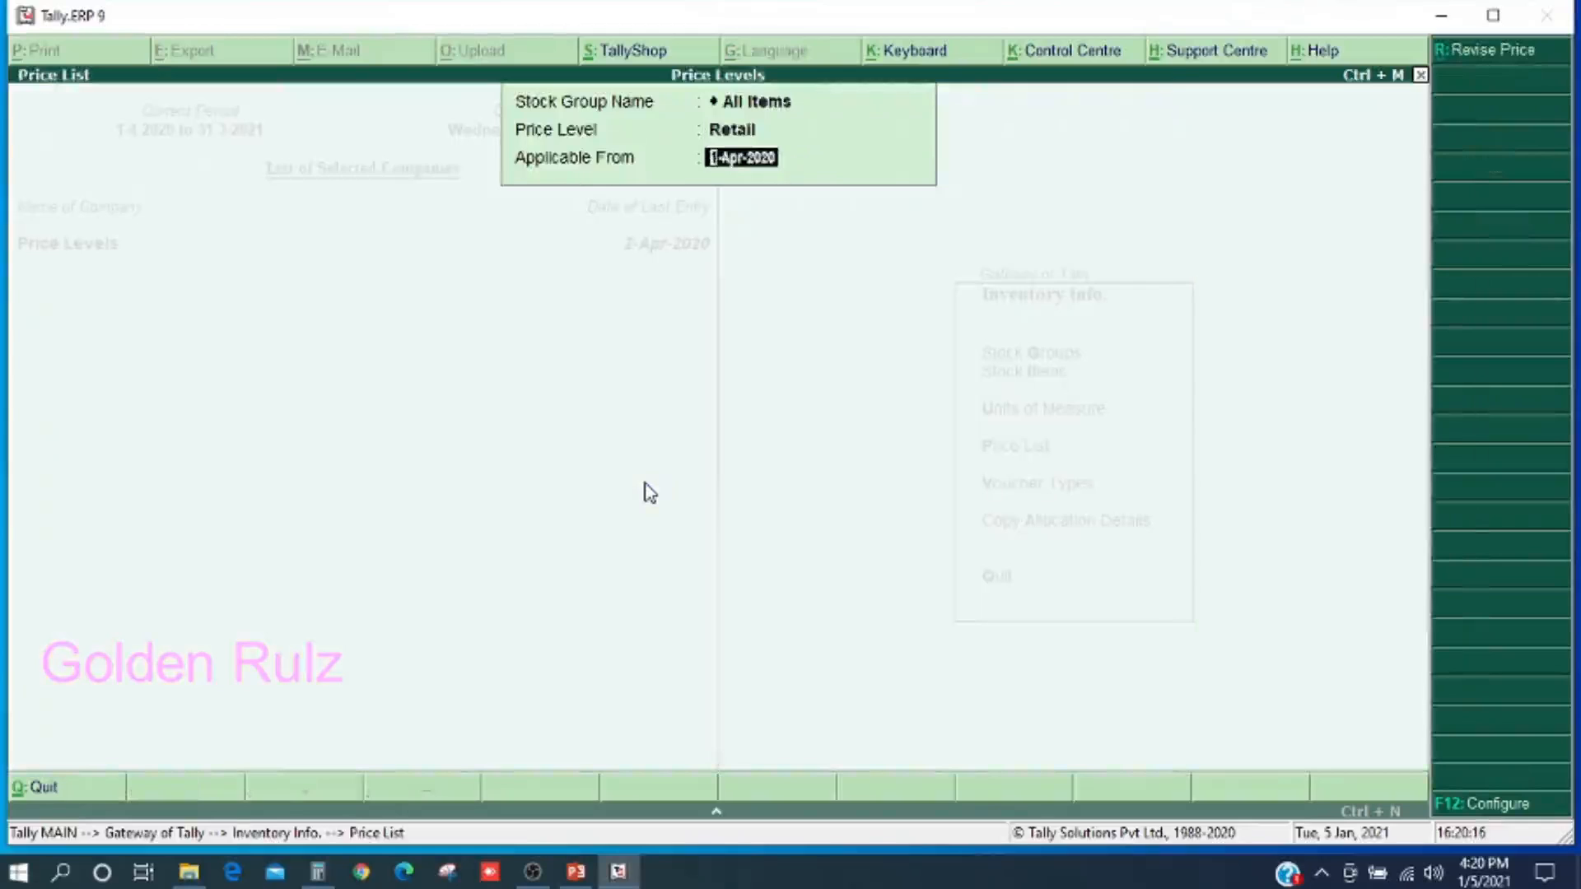
text(1.06)
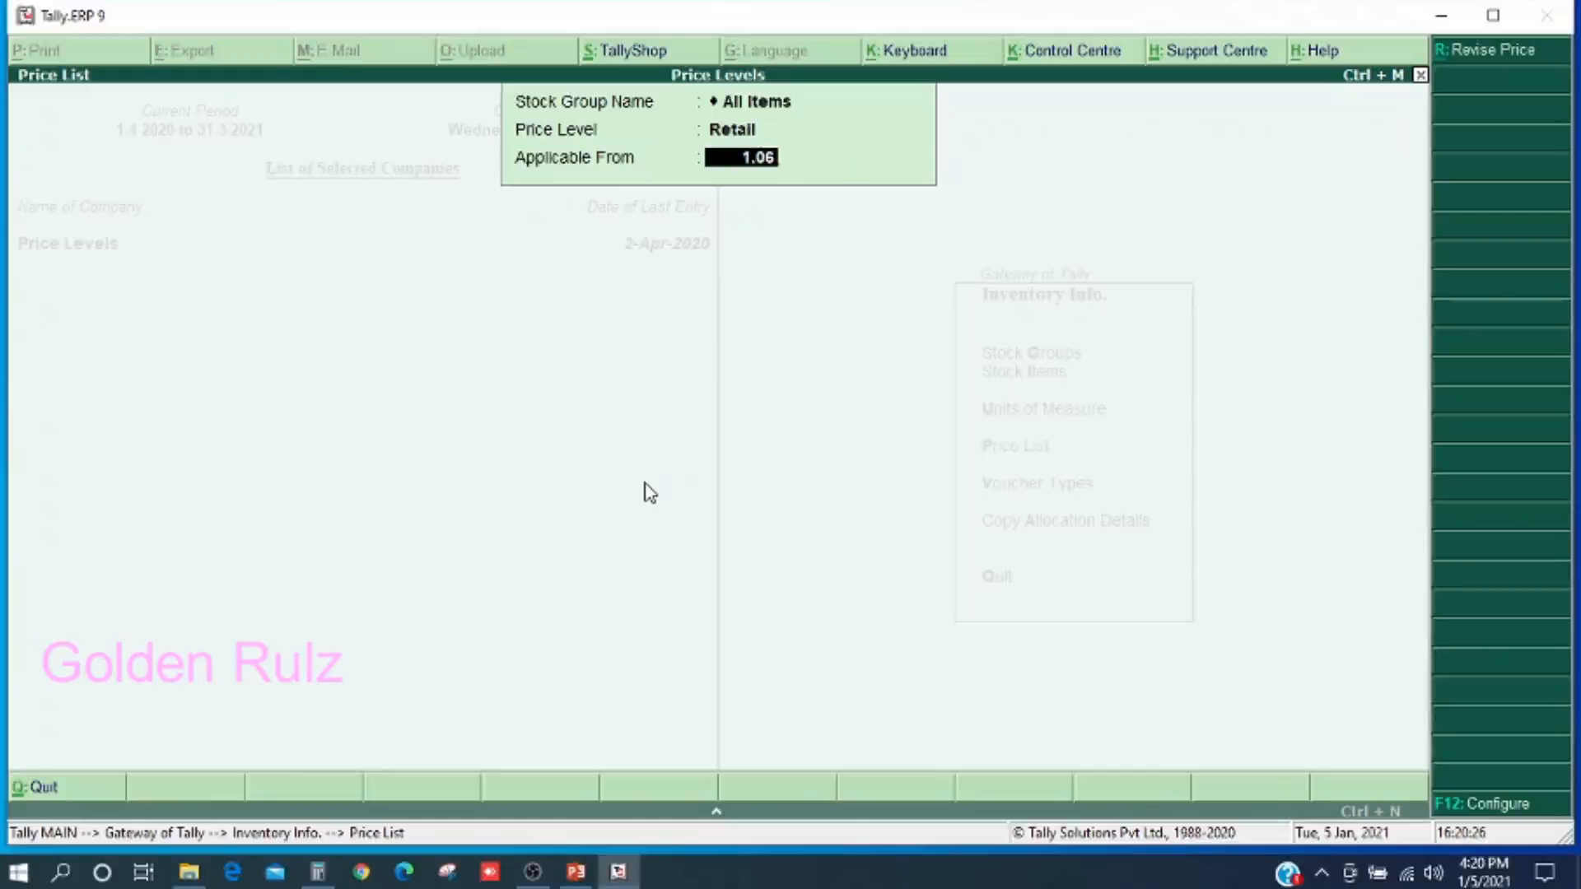
key(Return)
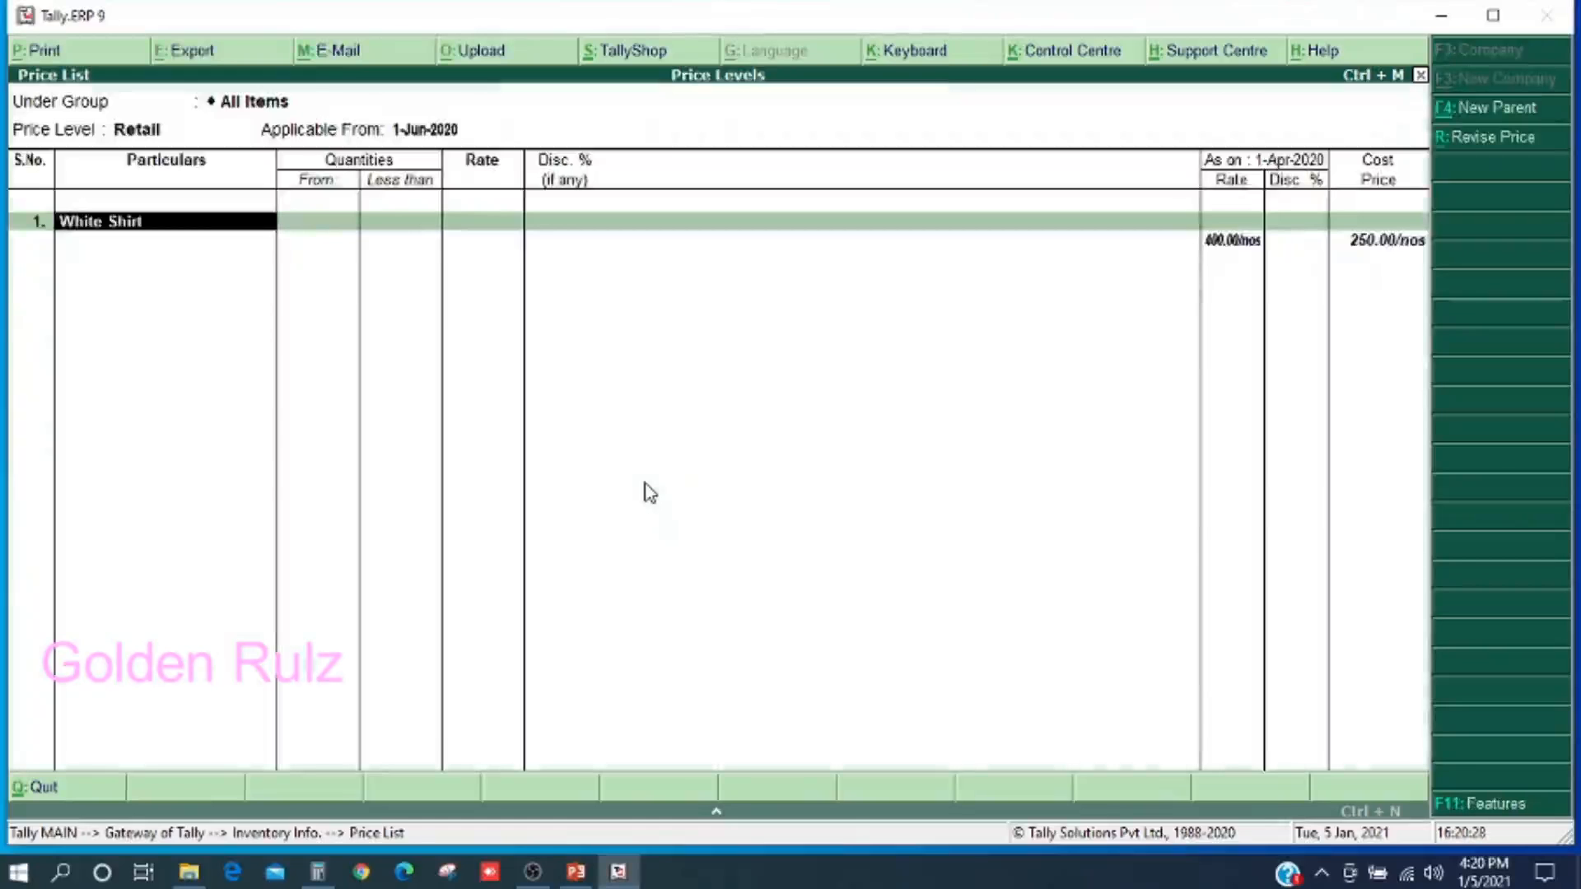
- Set White Shirt's Retail rate to 450 for quantities less than 10 nos and save the price list
key(Return)
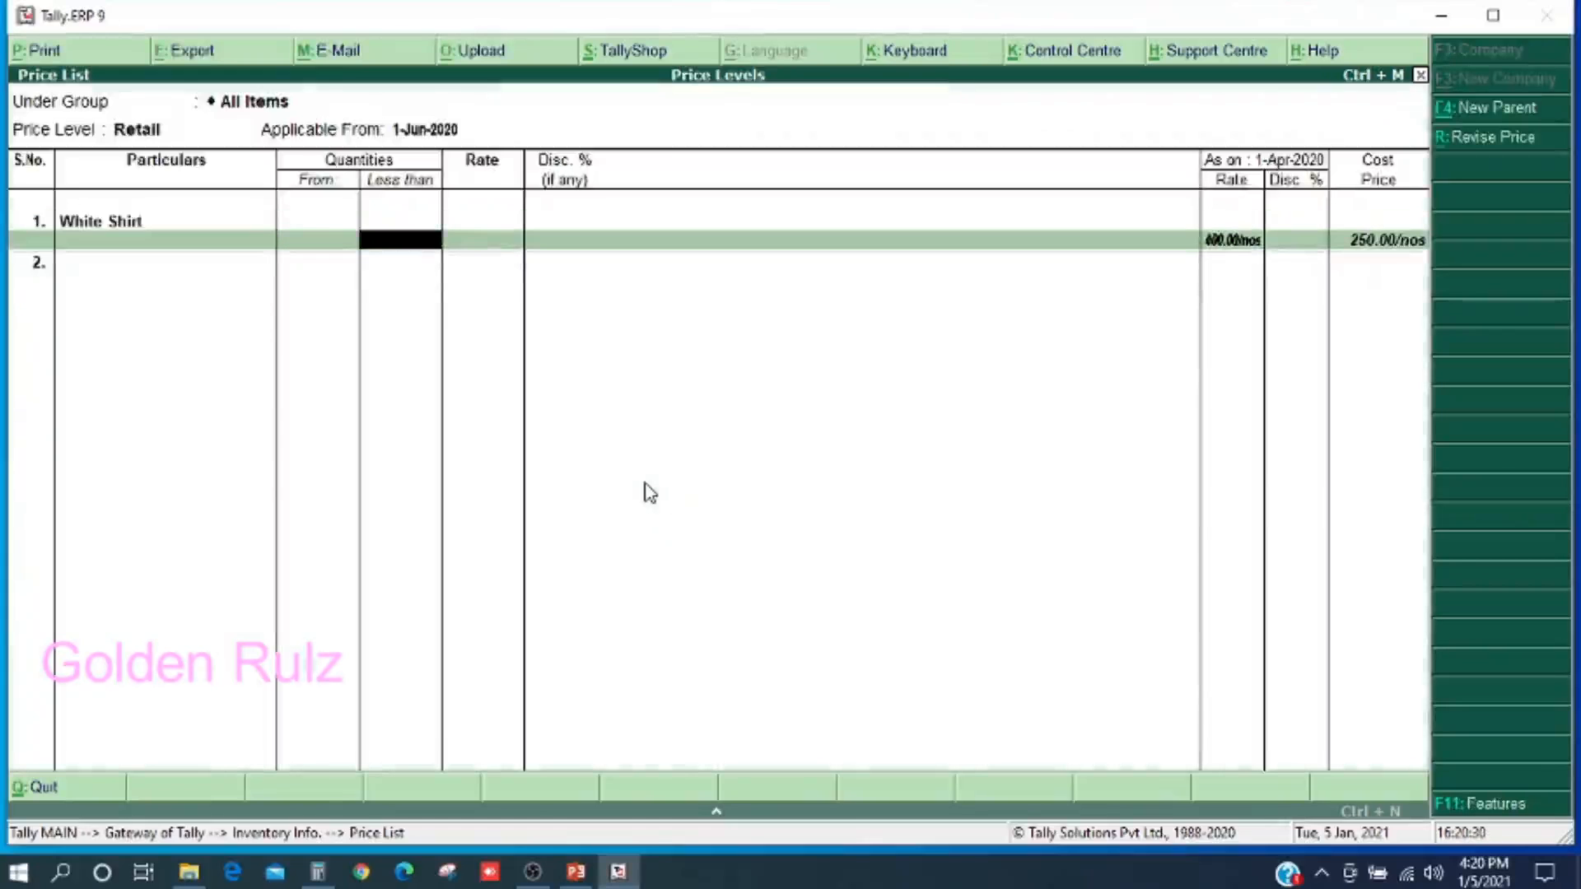
text(10)
key(Return)
text(450)
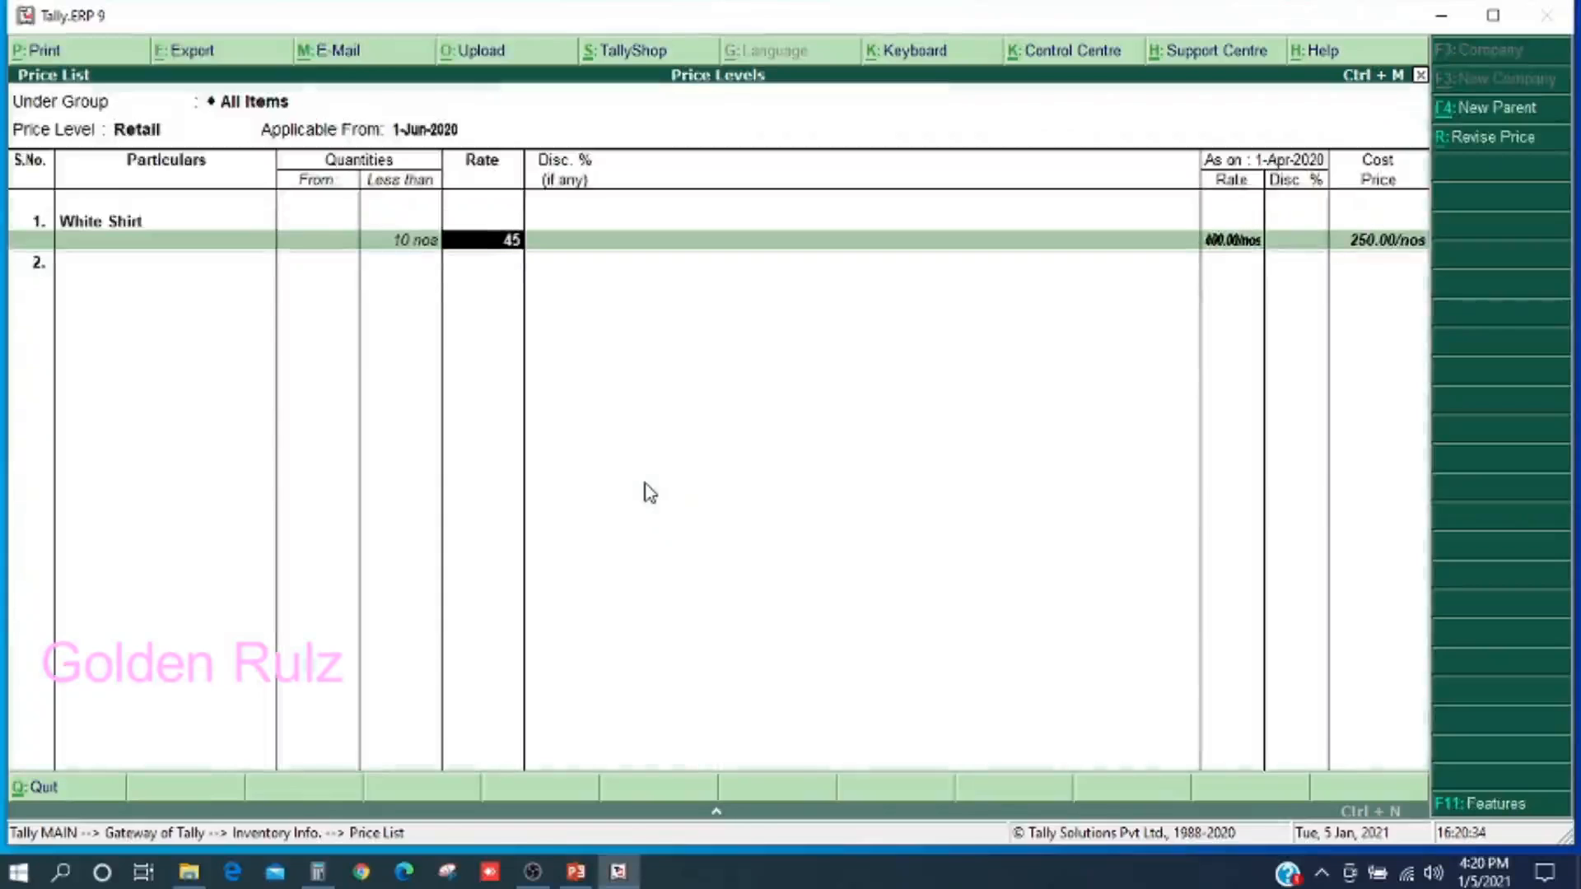
key(Return)
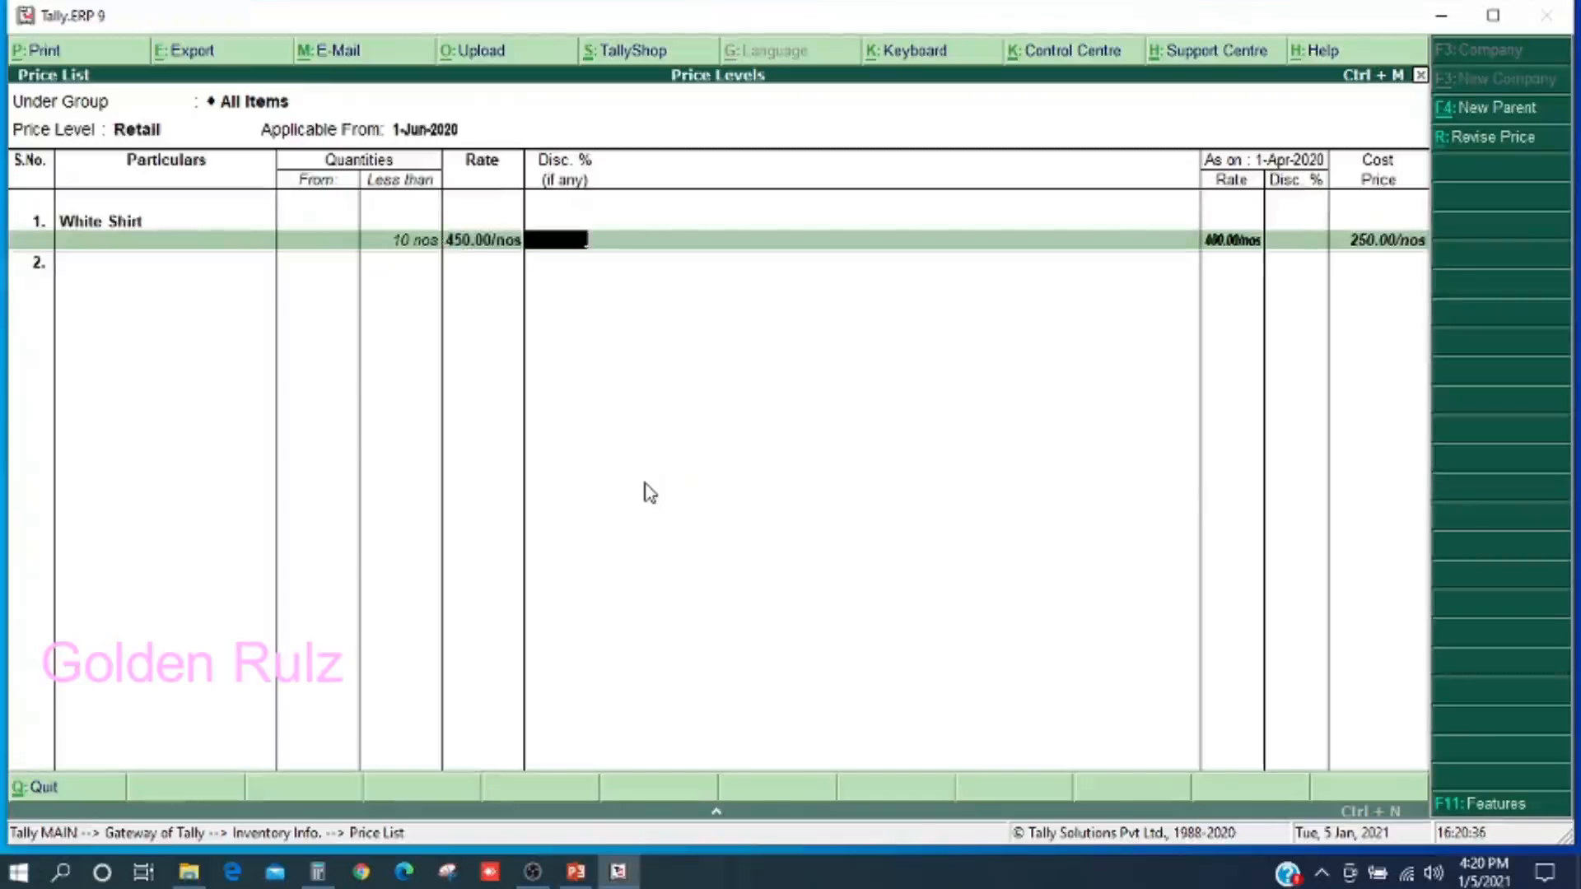
key(Return)
key(Return)
key(Return)
key(Return)
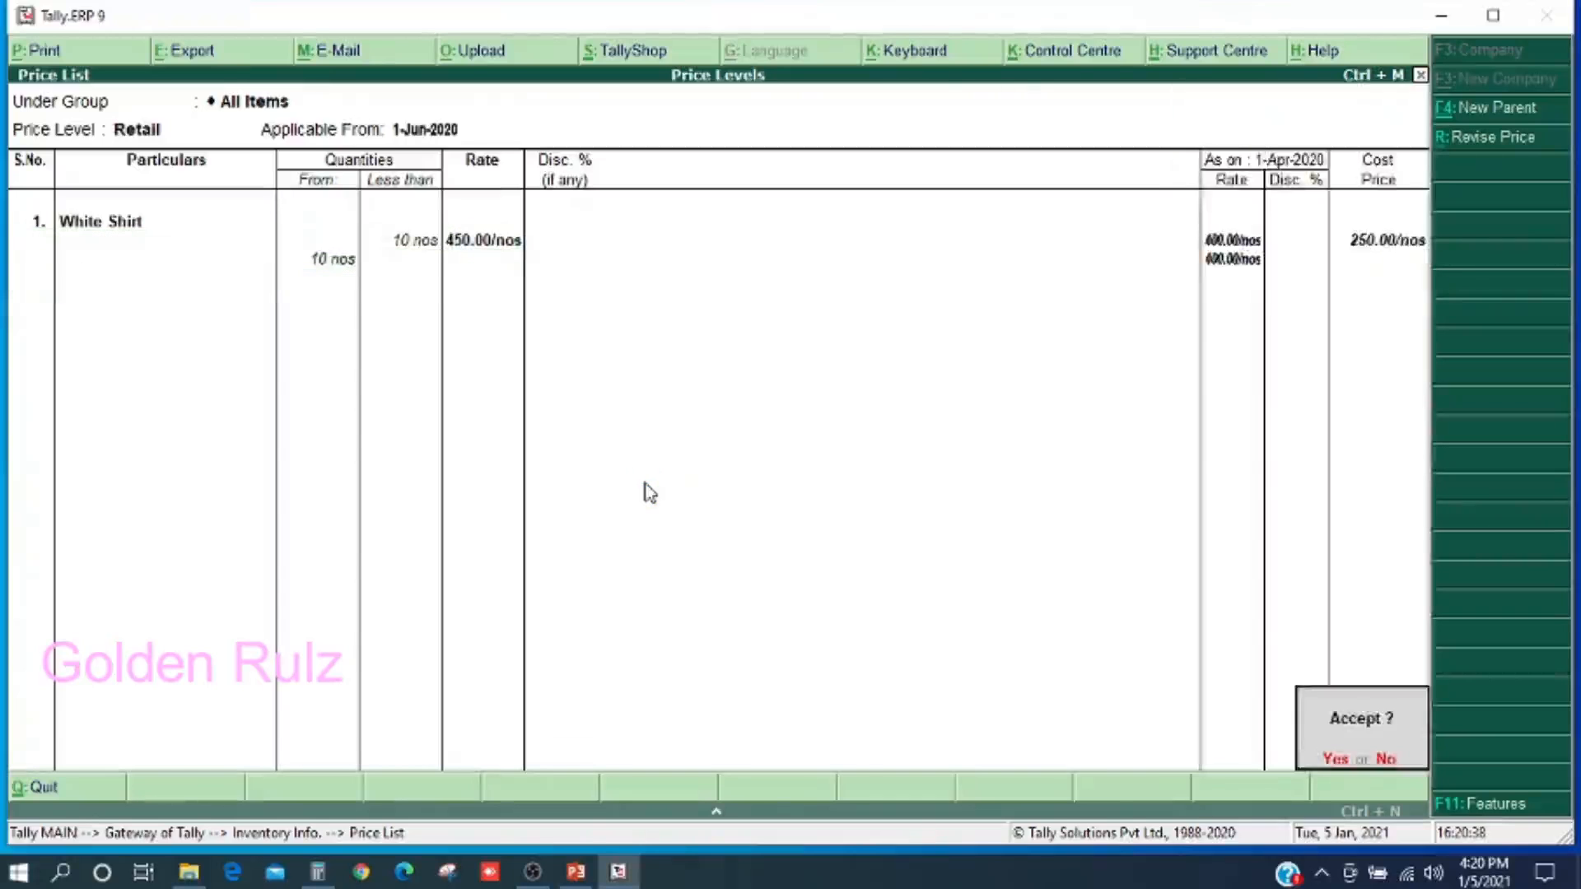
key(Return)
- Start a new Whole Sale price list for All Items, applicable from 1-Jun-2020
key(Return)
key(Down)
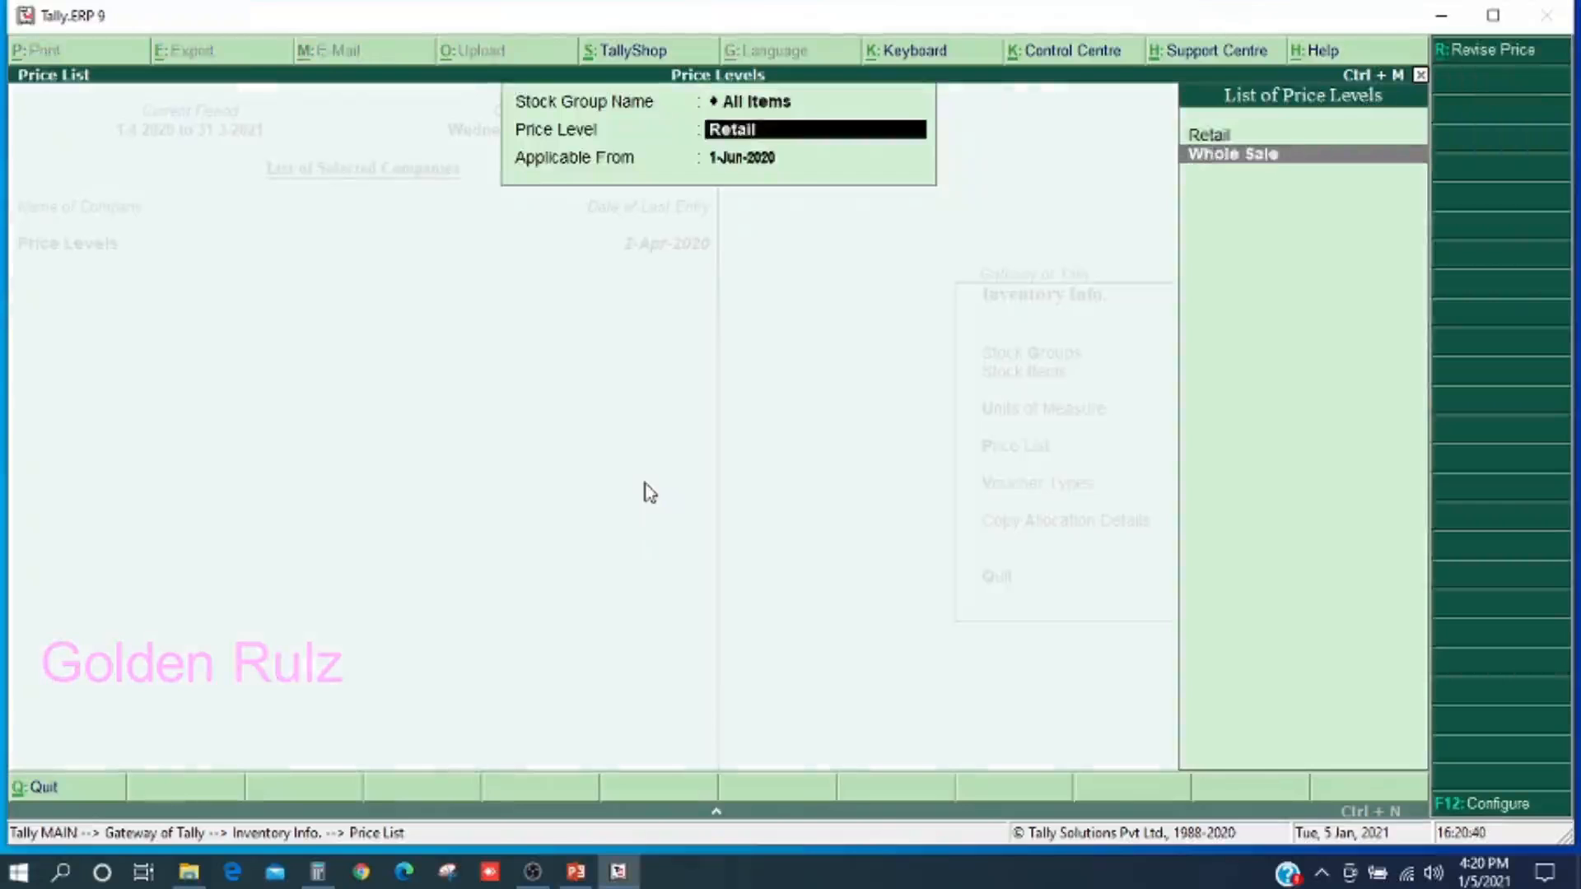
key(Return)
key(Return)
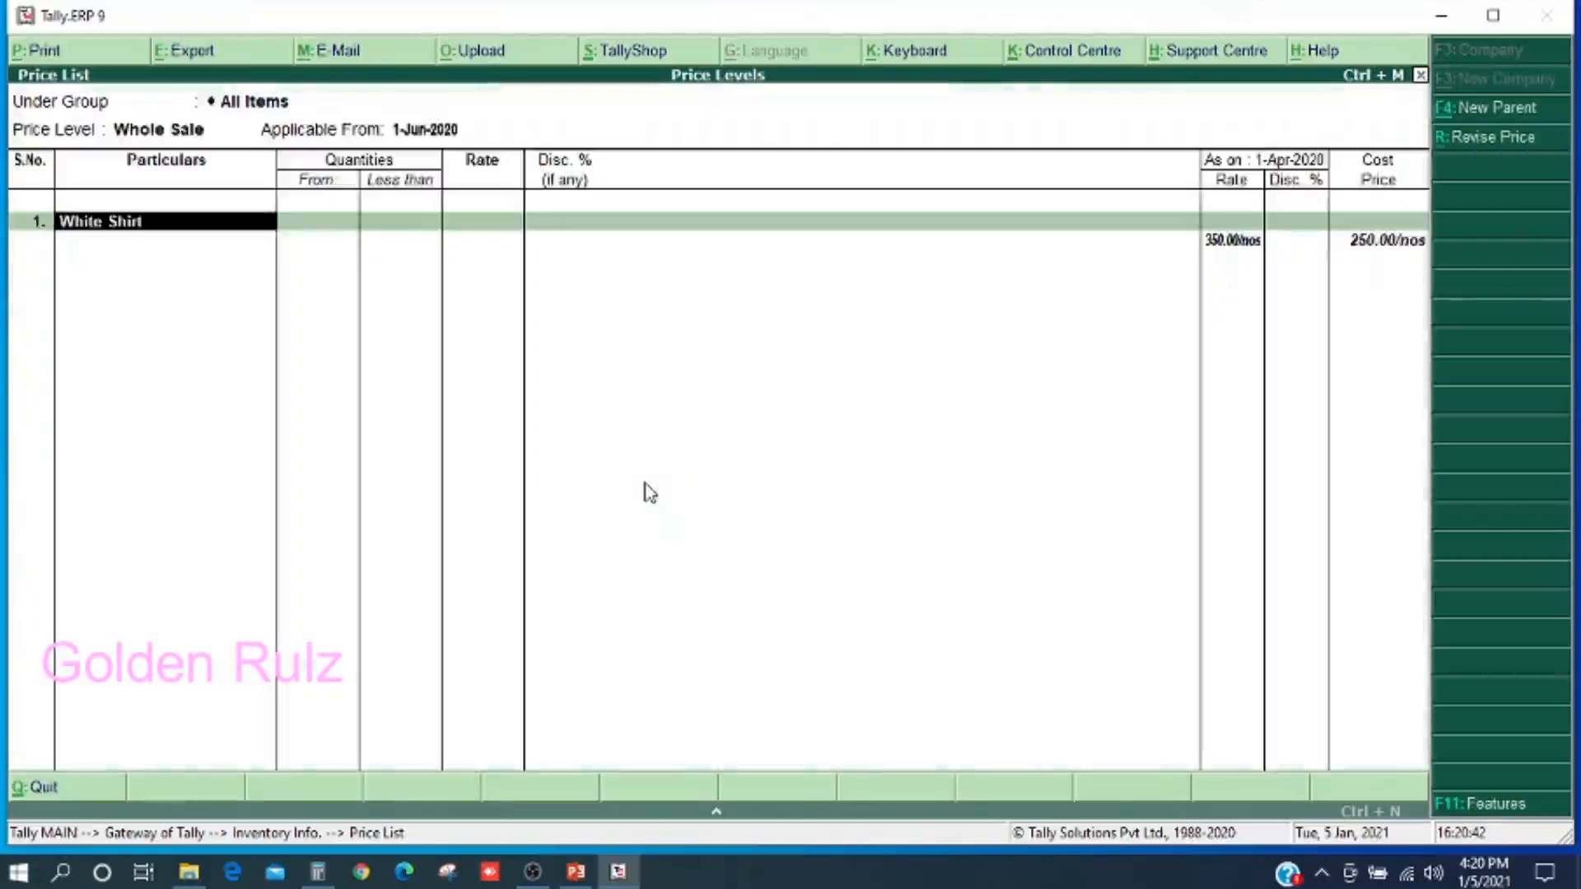
- Set White Shirt's Whole Sale rate to 400 for quantities less than 11 nos
key(Return)
text(11)
key(Return)
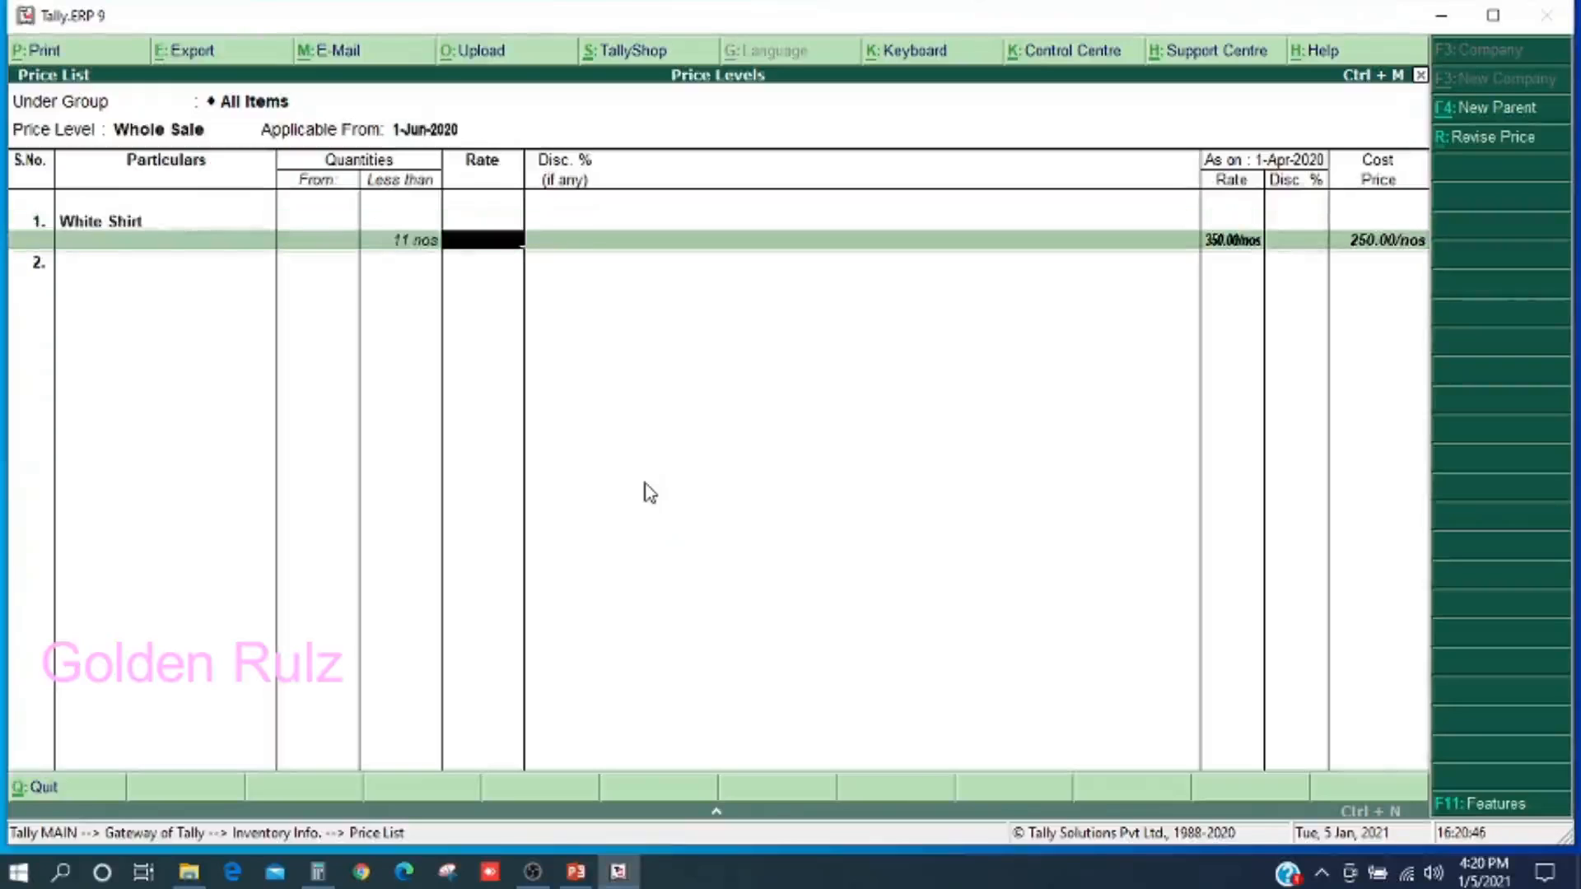
text(400)
key(Return)
key(Return)
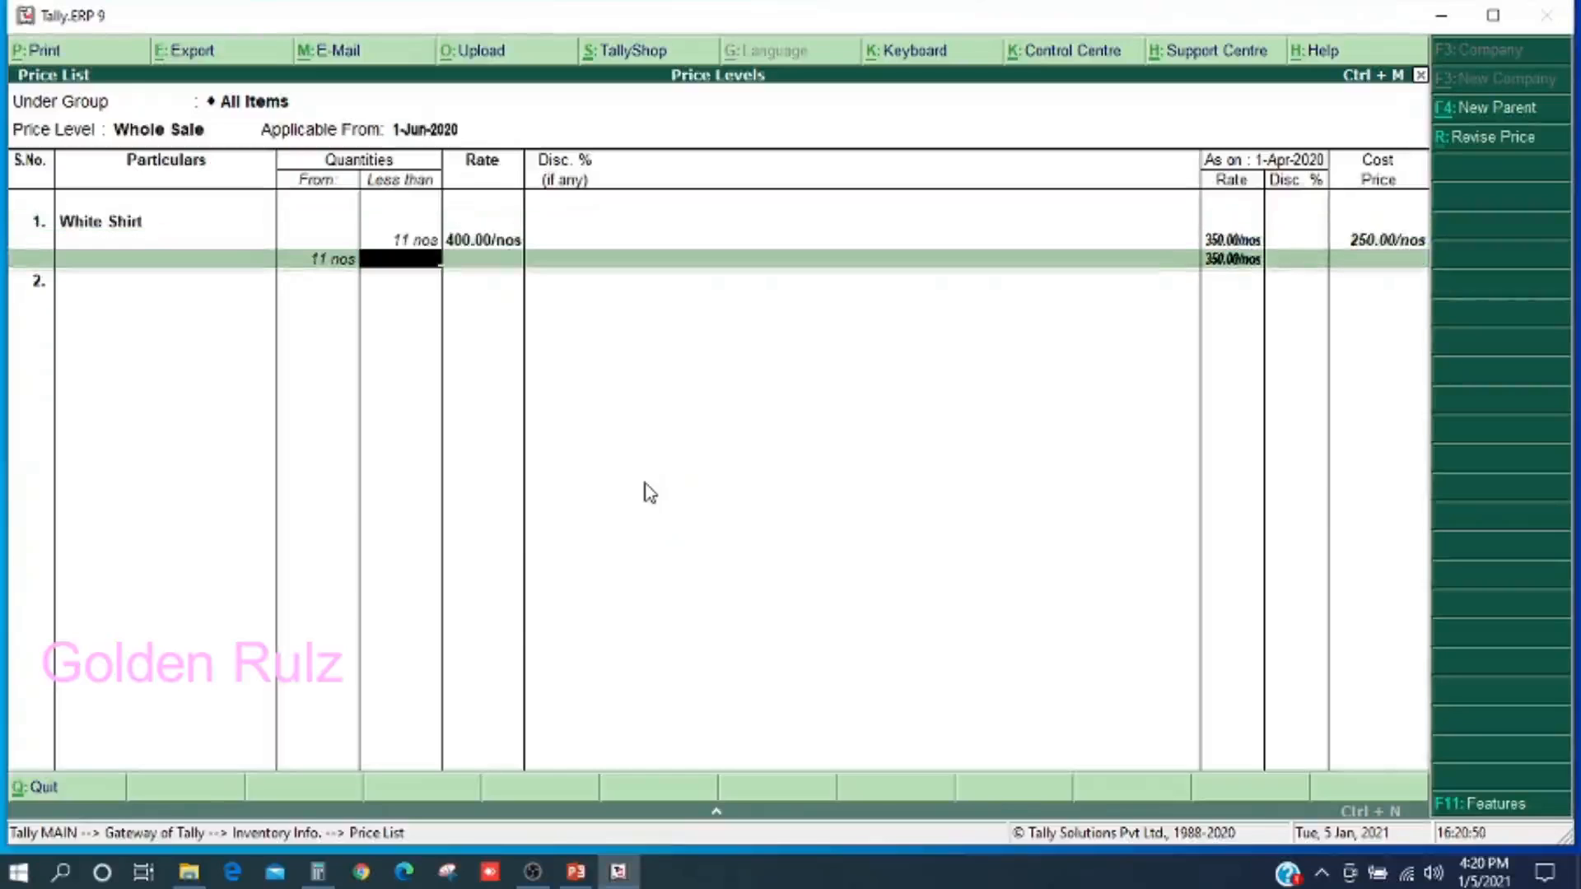
- Add a White Shirt quantity slab of 11 to less than 100 nos without a rate, then save and leave the Whole Sale price list
text(100)
key(Return)
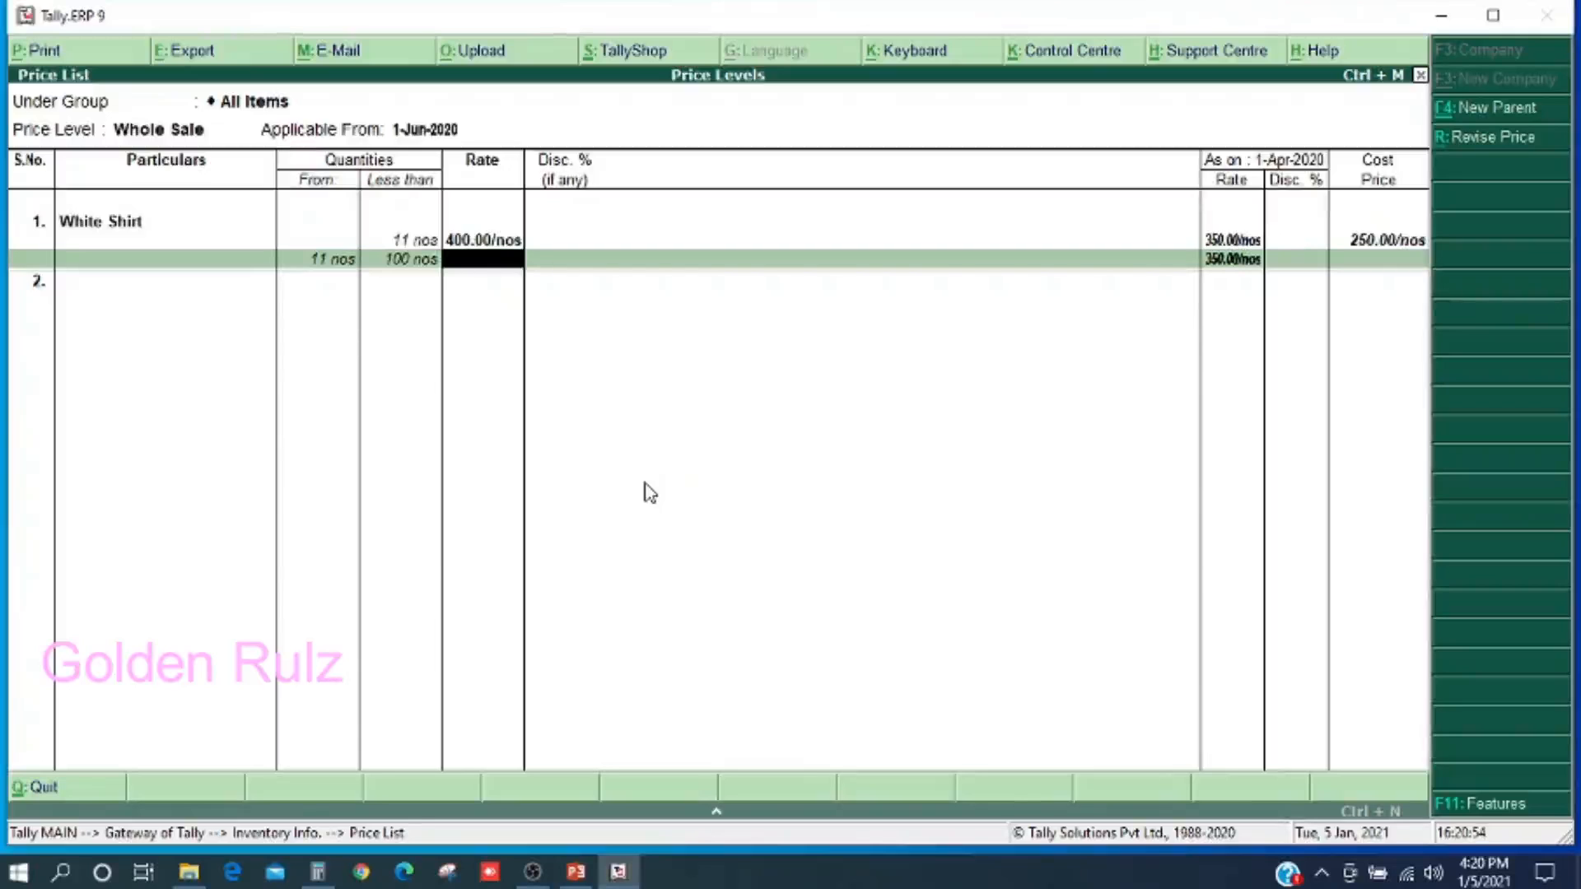
key(Return)
key(Return)
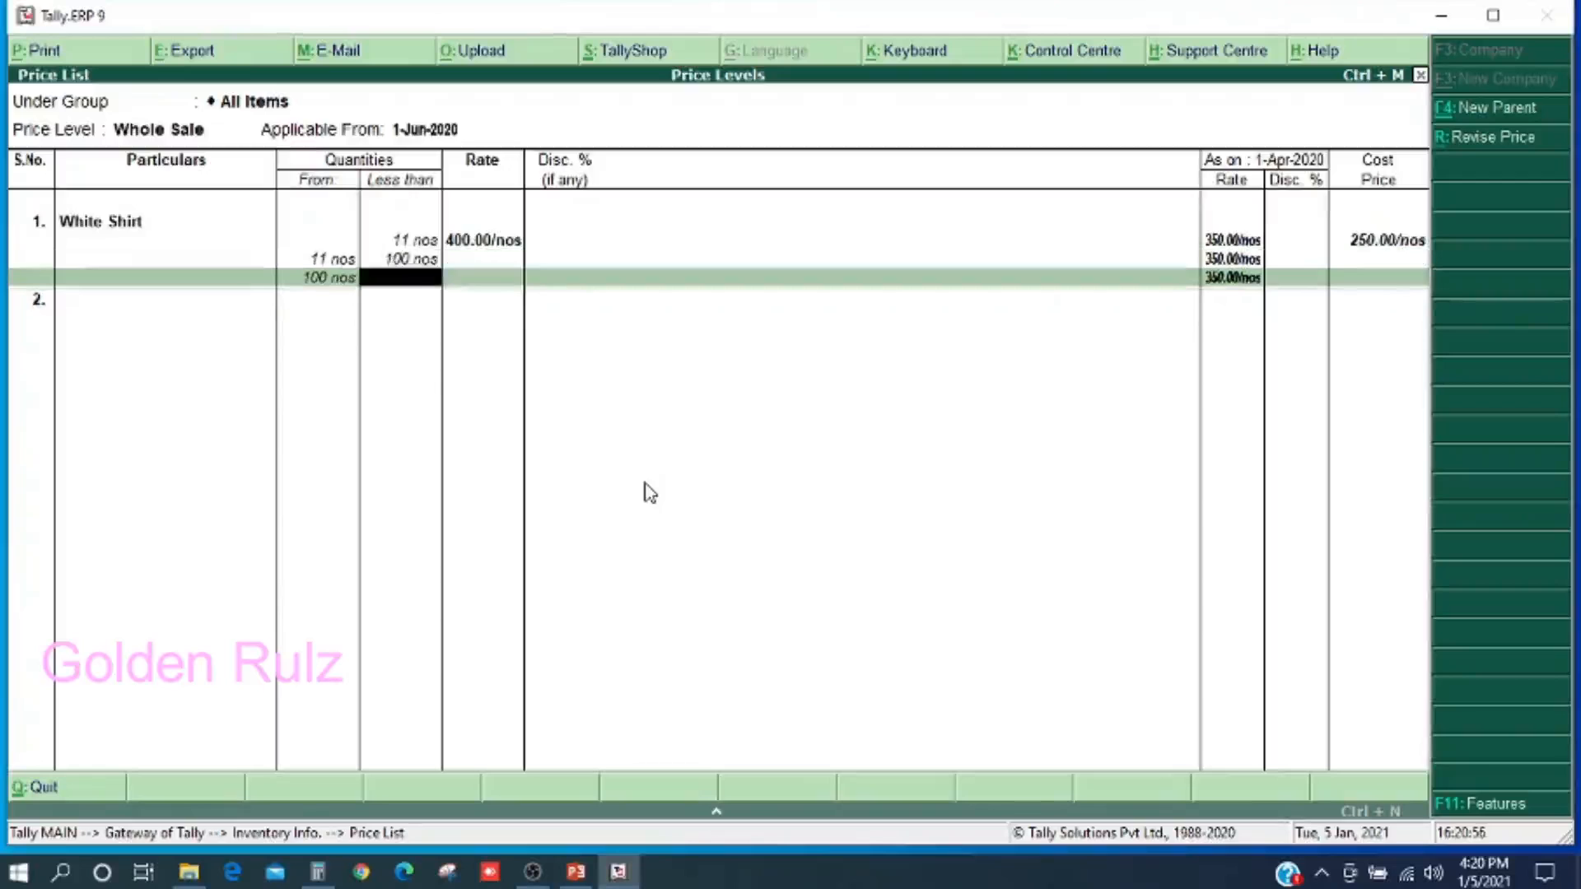
key(Return)
key(Return)
key(Return)
key(Return)
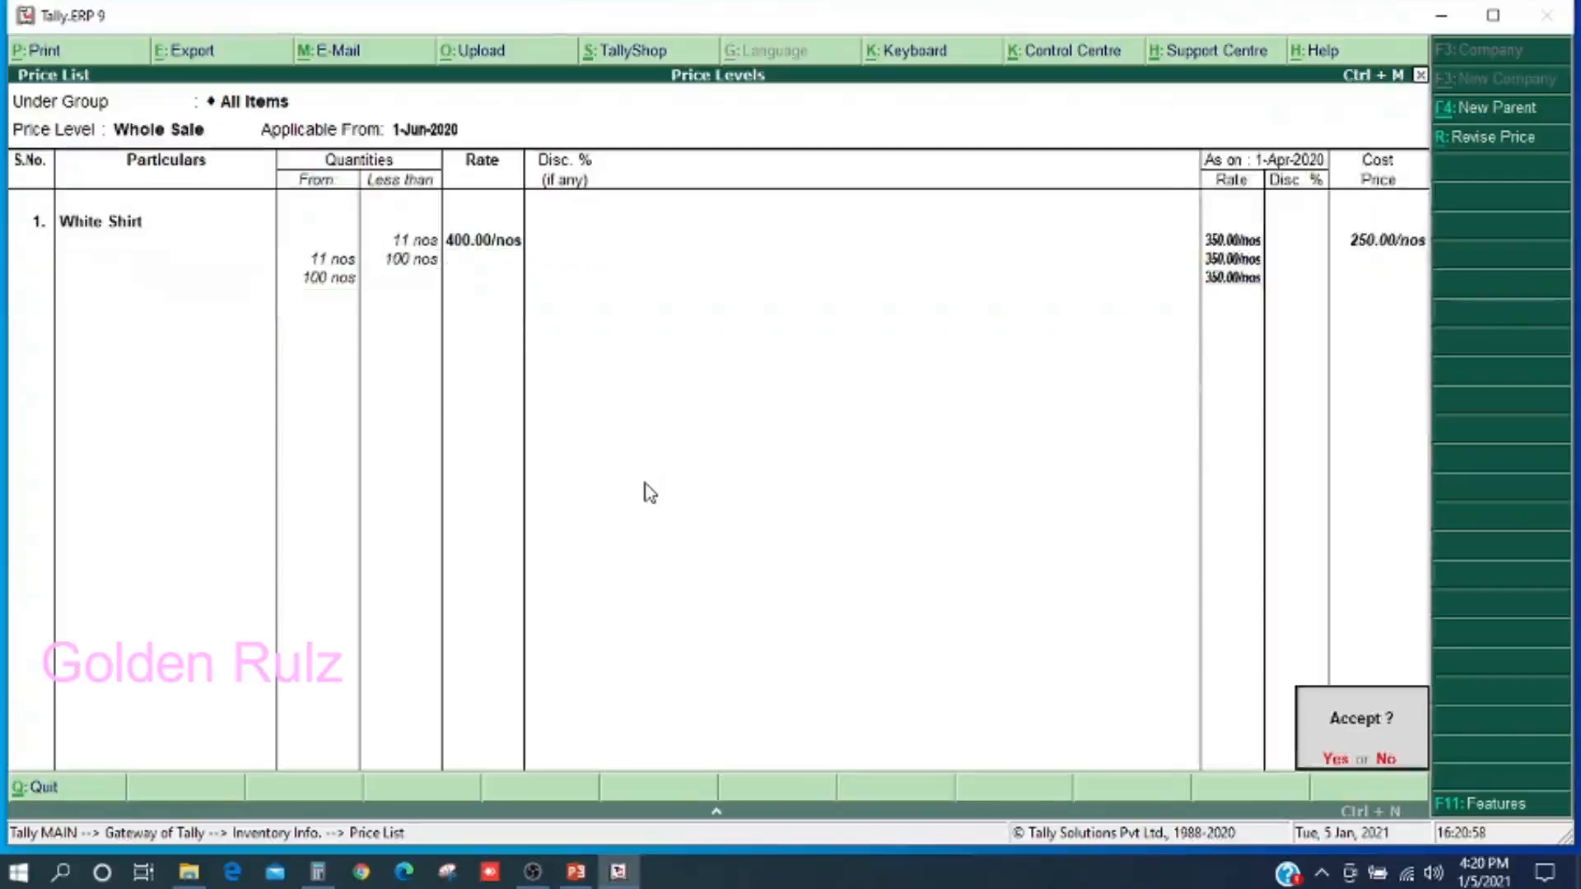
key(Return)
key(Escape)
key(Escape)
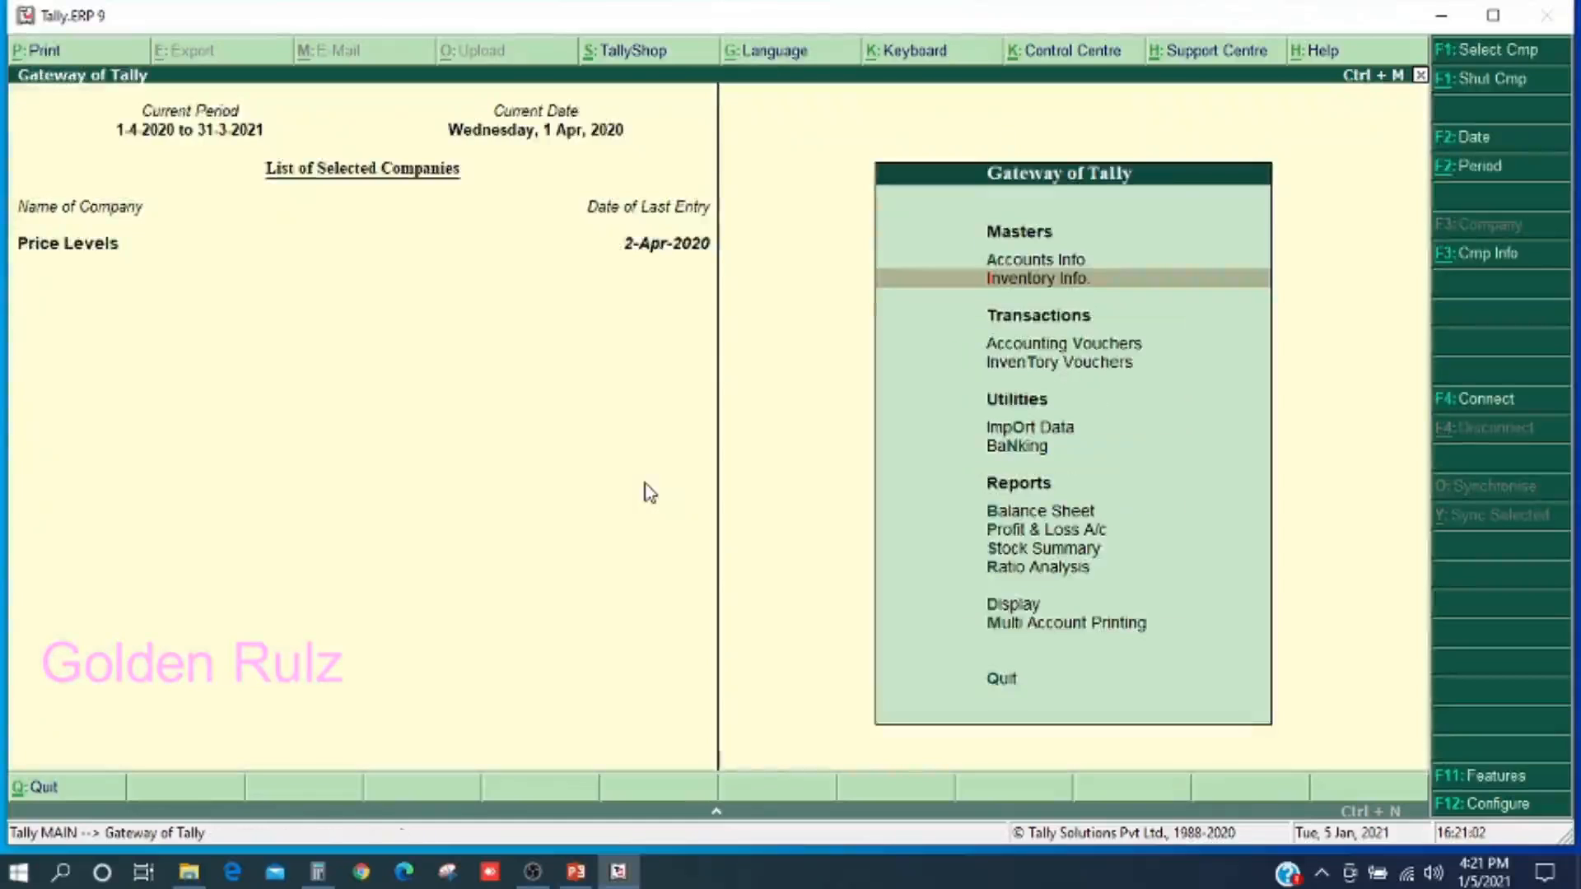
- Start a Sales voucher dated 1-Jun-2020 for party Customer, accepting the default party details
key(Down)
key(Return)
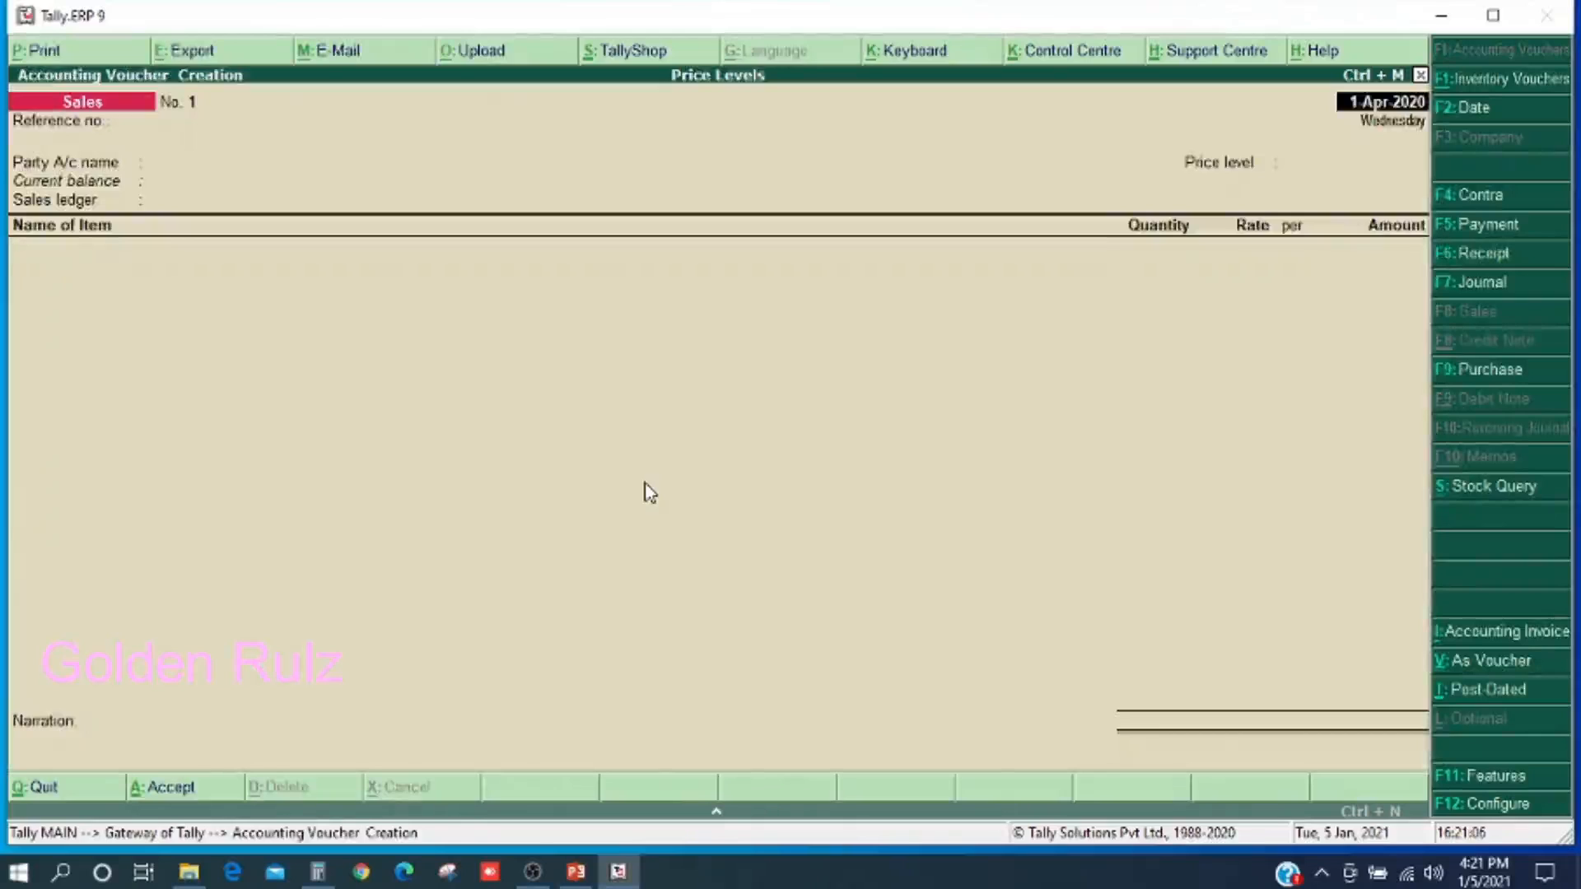
text(1-6)
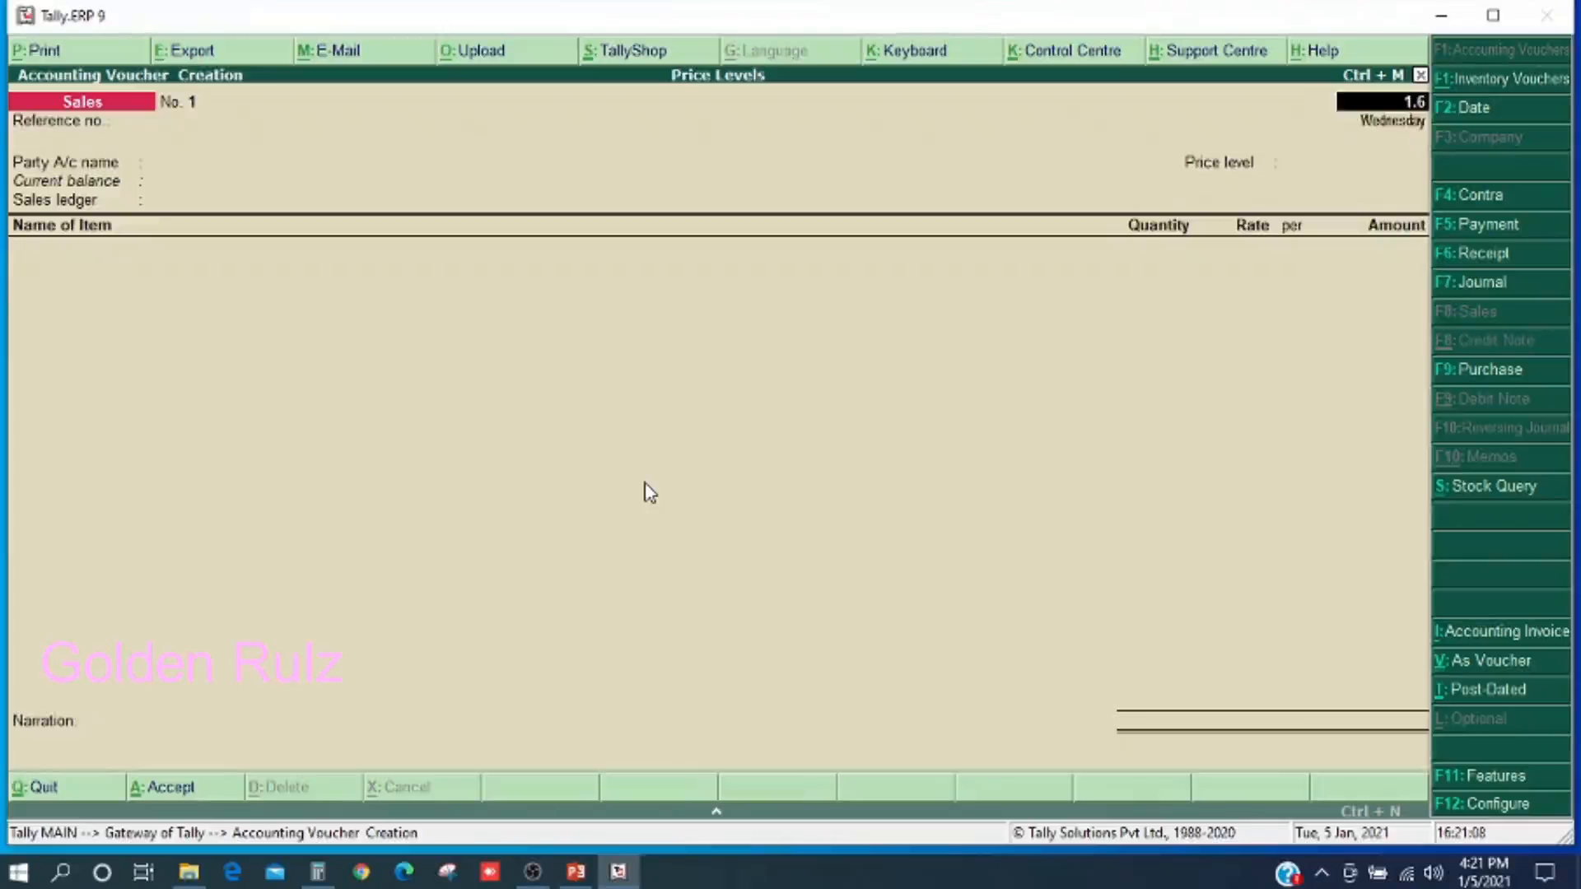
key(Return)
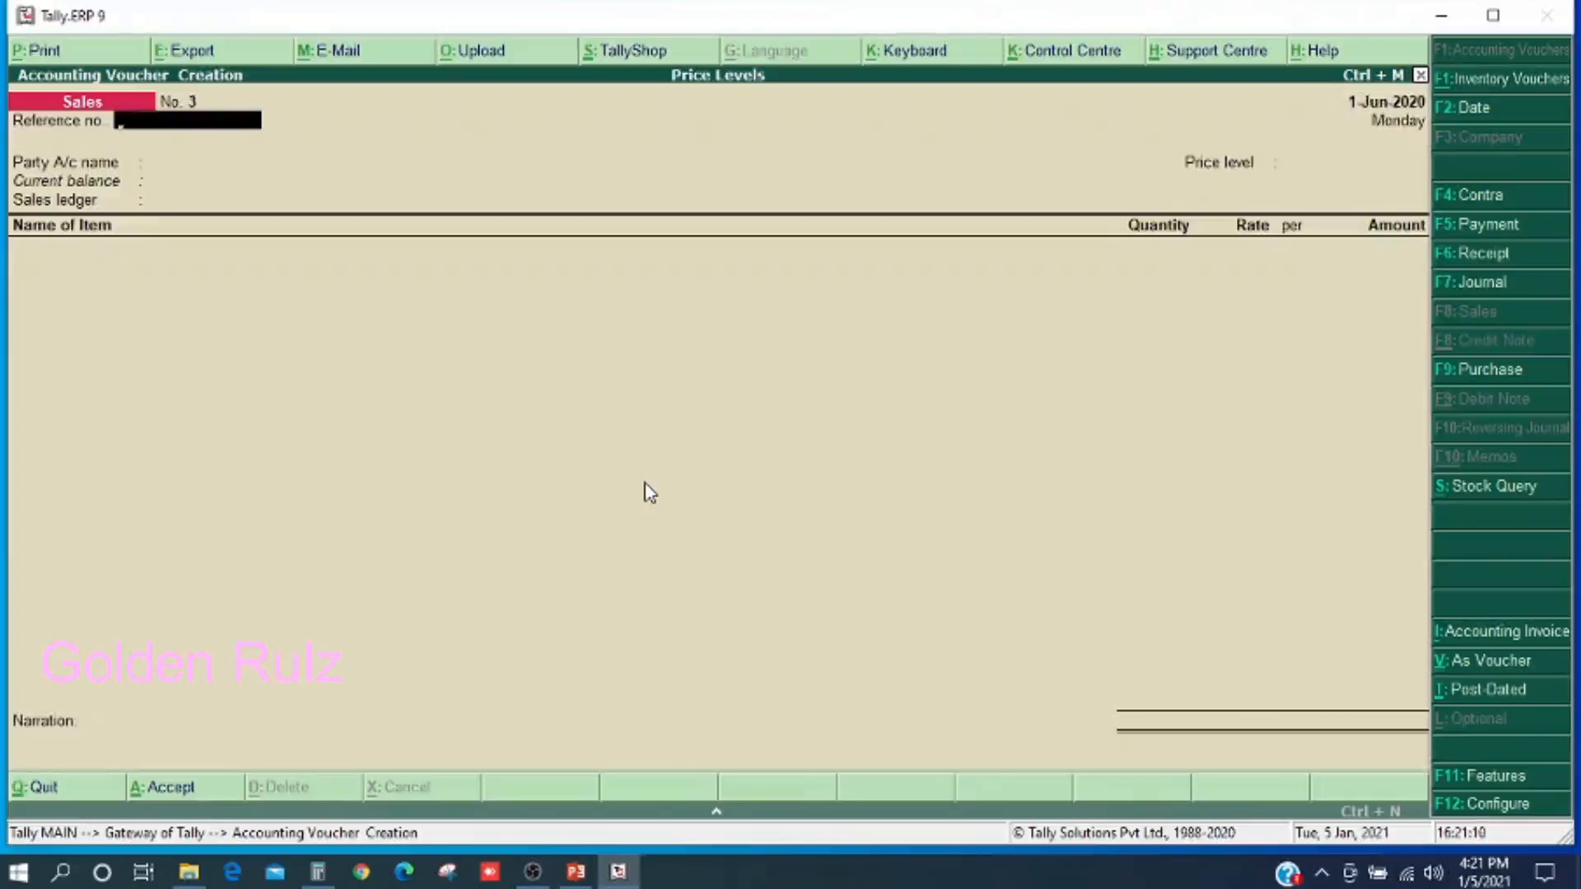
key(Return)
key(Down)
key(Return)
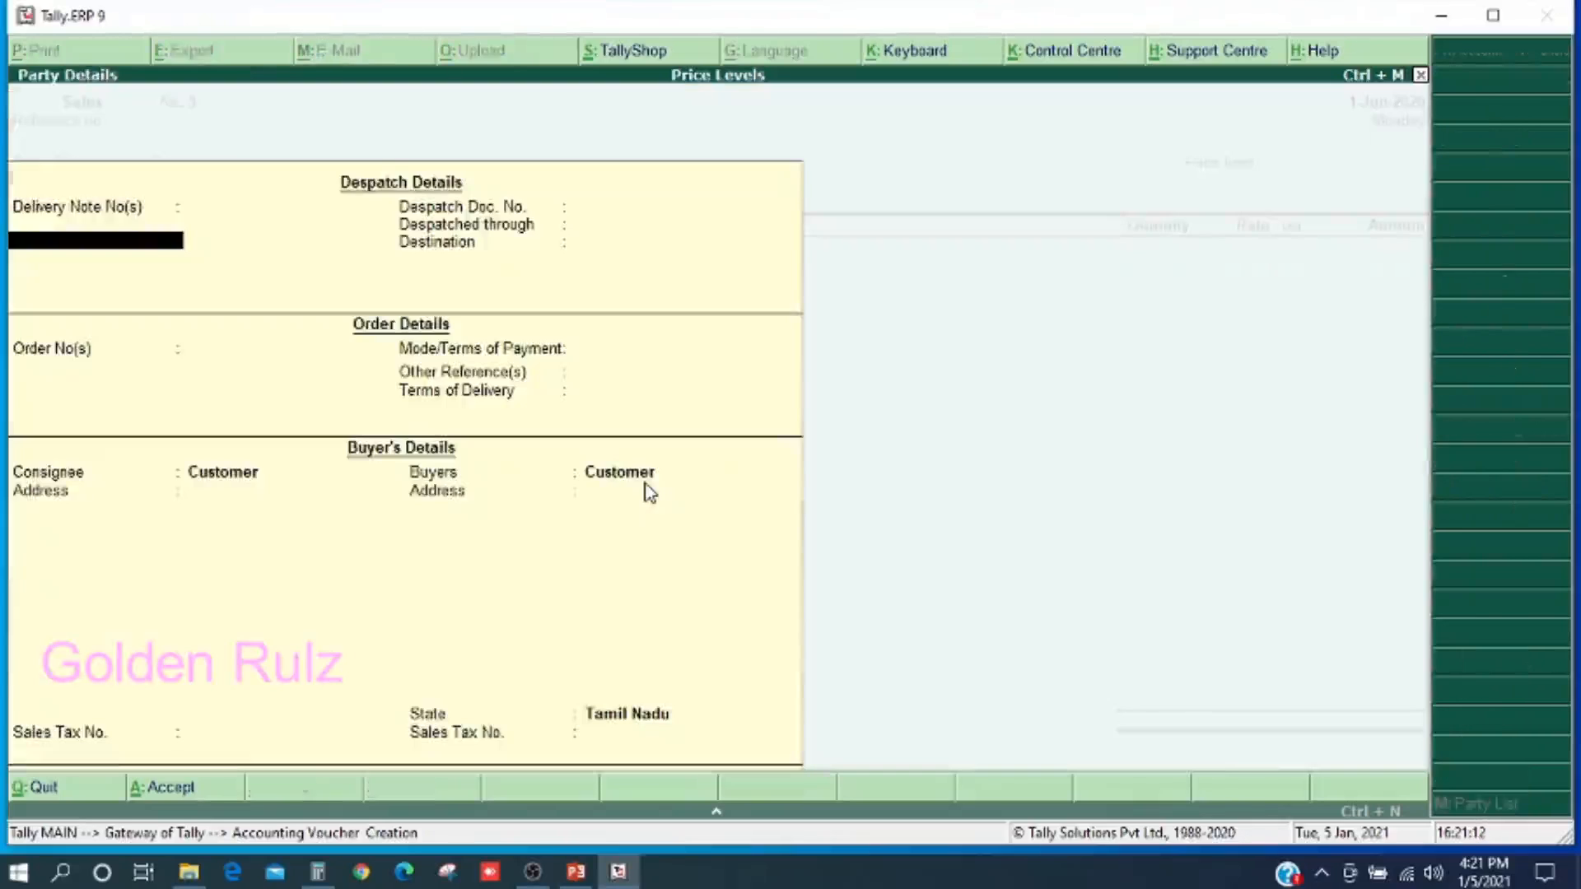
key(ctrl+a)
- Set the 1-Jun-2020 voucher's price level to Retail and its sales ledger to Sales
key(Down)
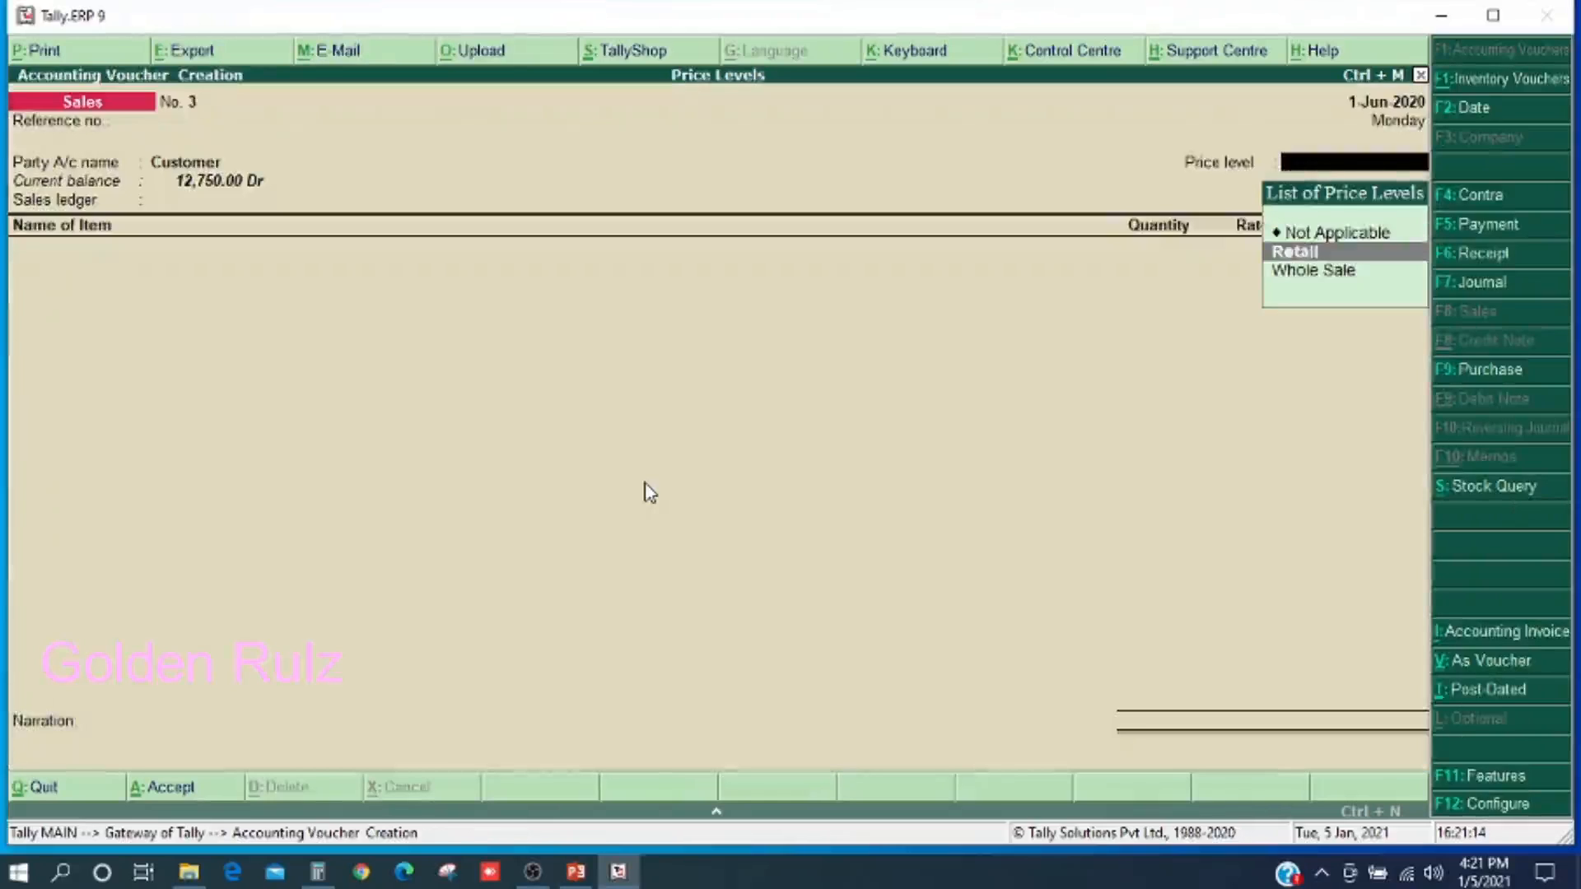
key(Return)
key(Return)
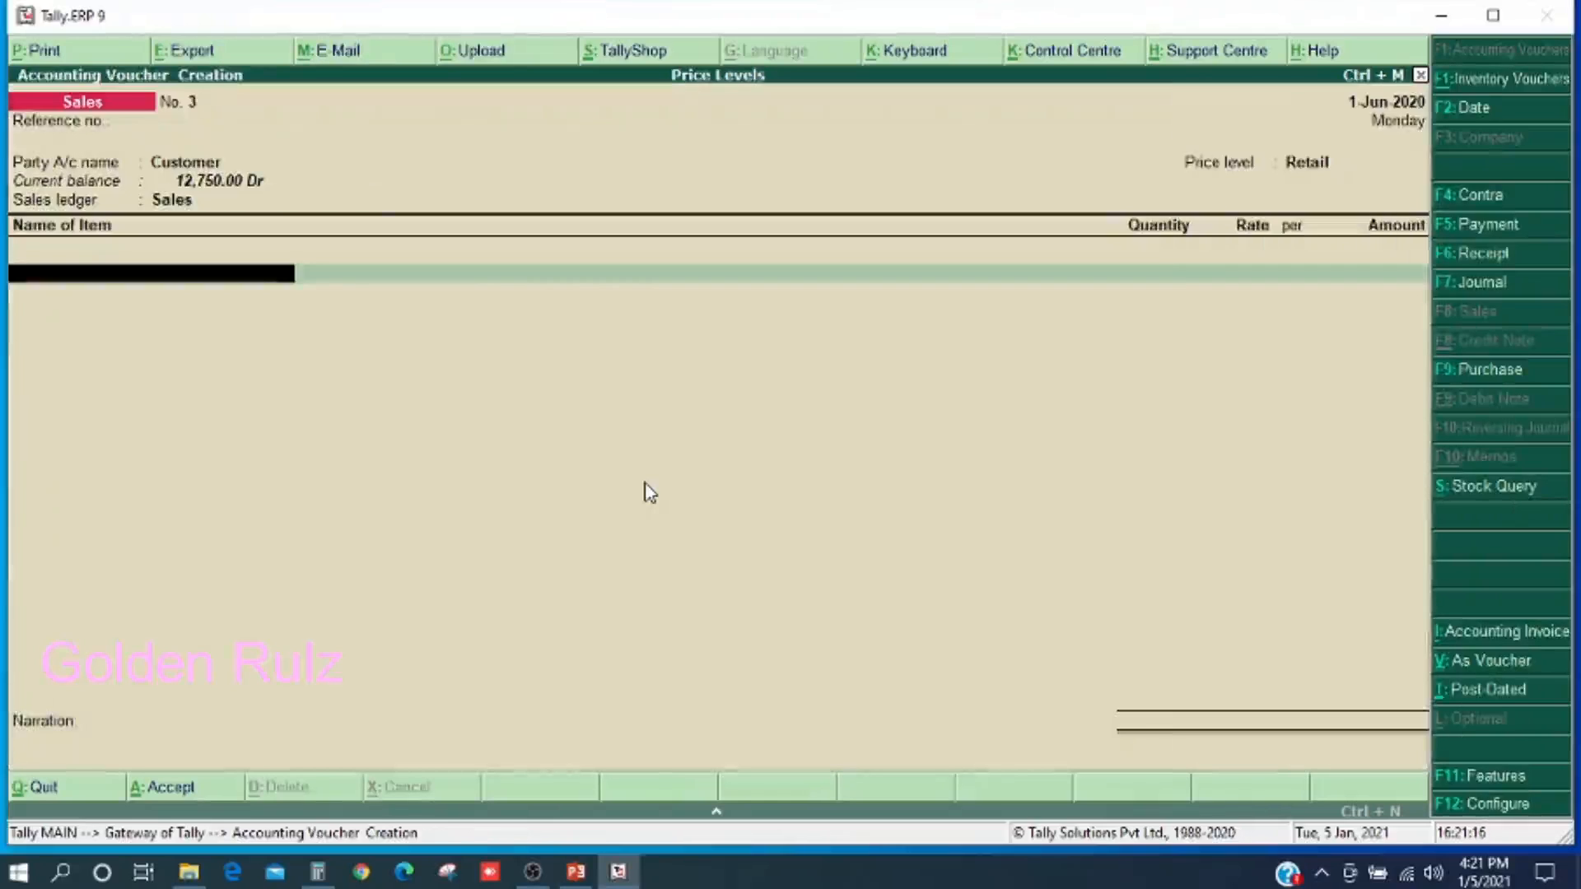
- Add 10 nos of White Shirt to the voucher, keeping the rate from the revised Retail price list
key(Return)
key(BackSpace)
key(Down)
key(Return)
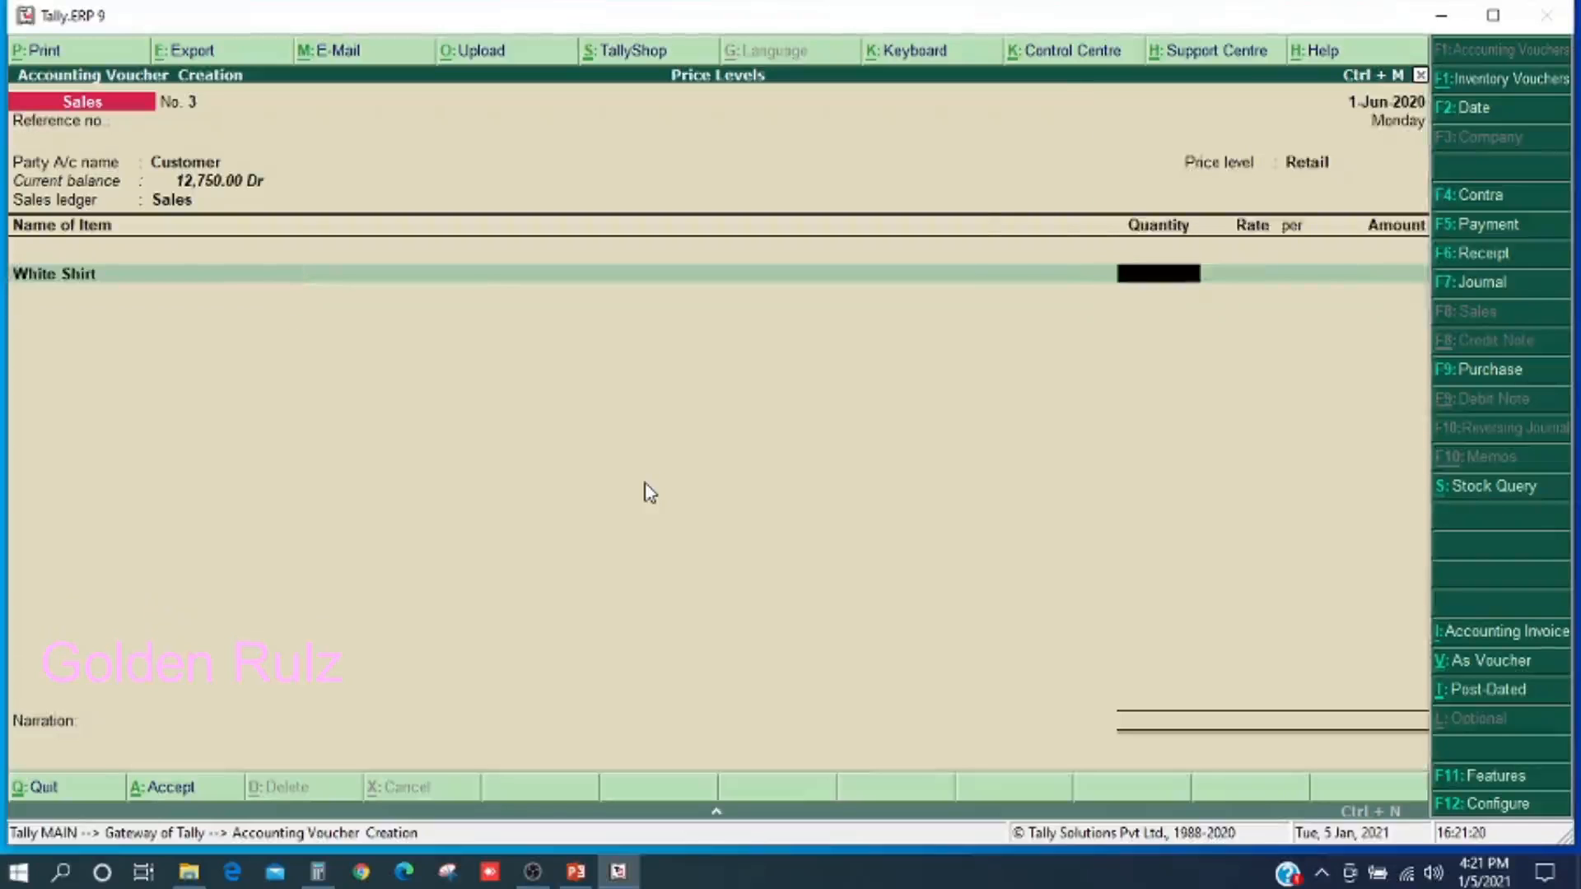
text(10)
key(Return)
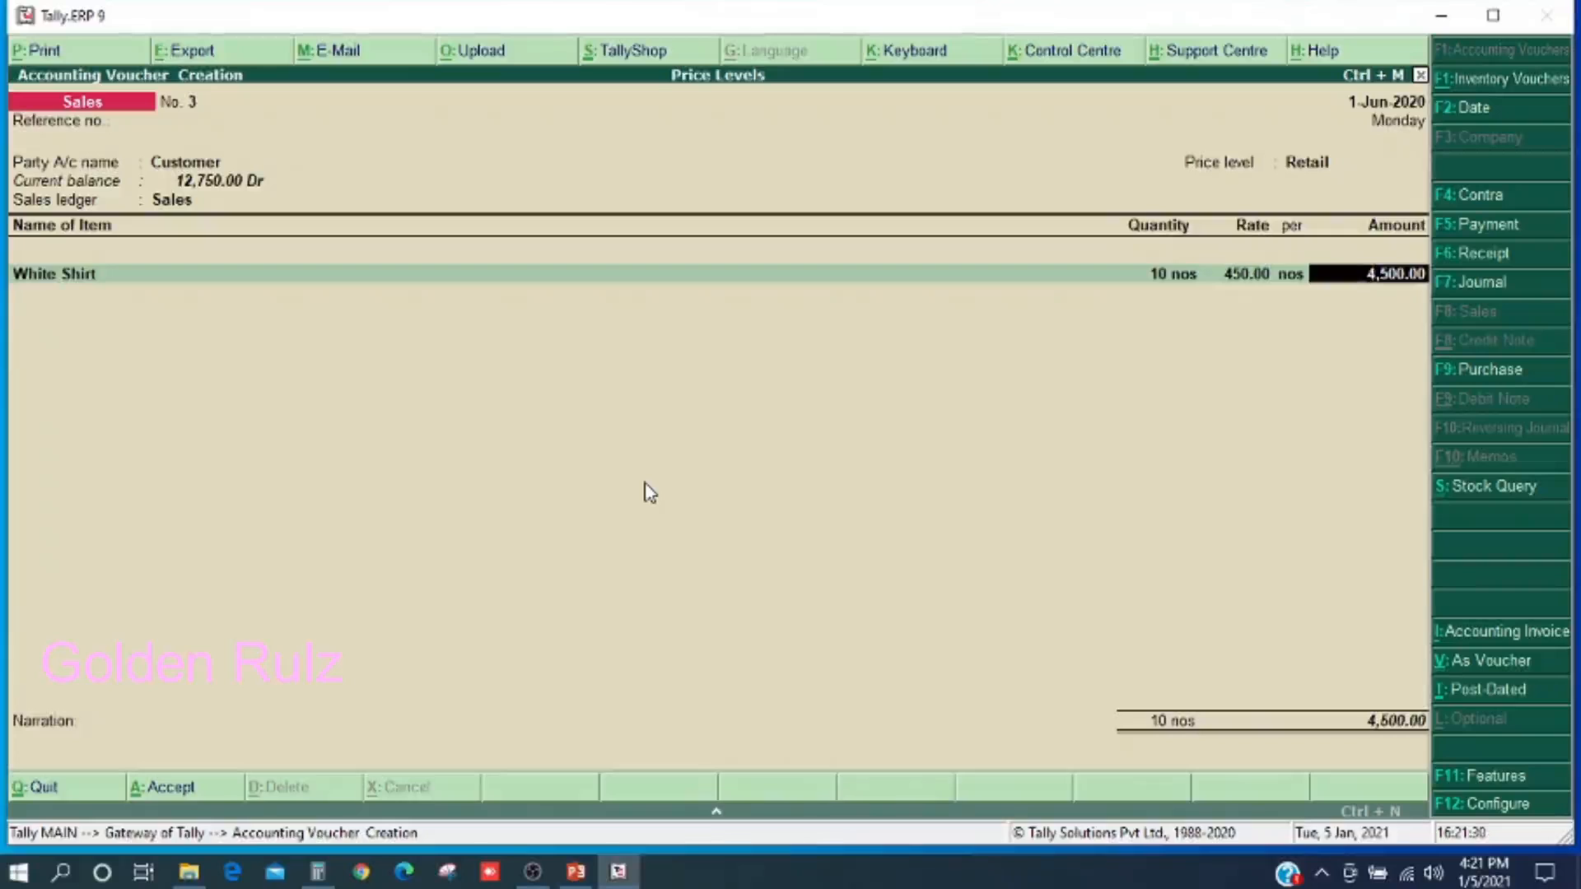
- Finish the item list, accept the default bill reference and save the 1-Jun-2020 Retail sales voucher
key(Return)
key(Return)
key(Return)
key(Return)
key(Return)
key(Return)
key(Return)
key(Return)
key(Return)
- Start another Sales voucher dated 1-Jun-2020 for party Customer, accepting the default party details
text(1-06)
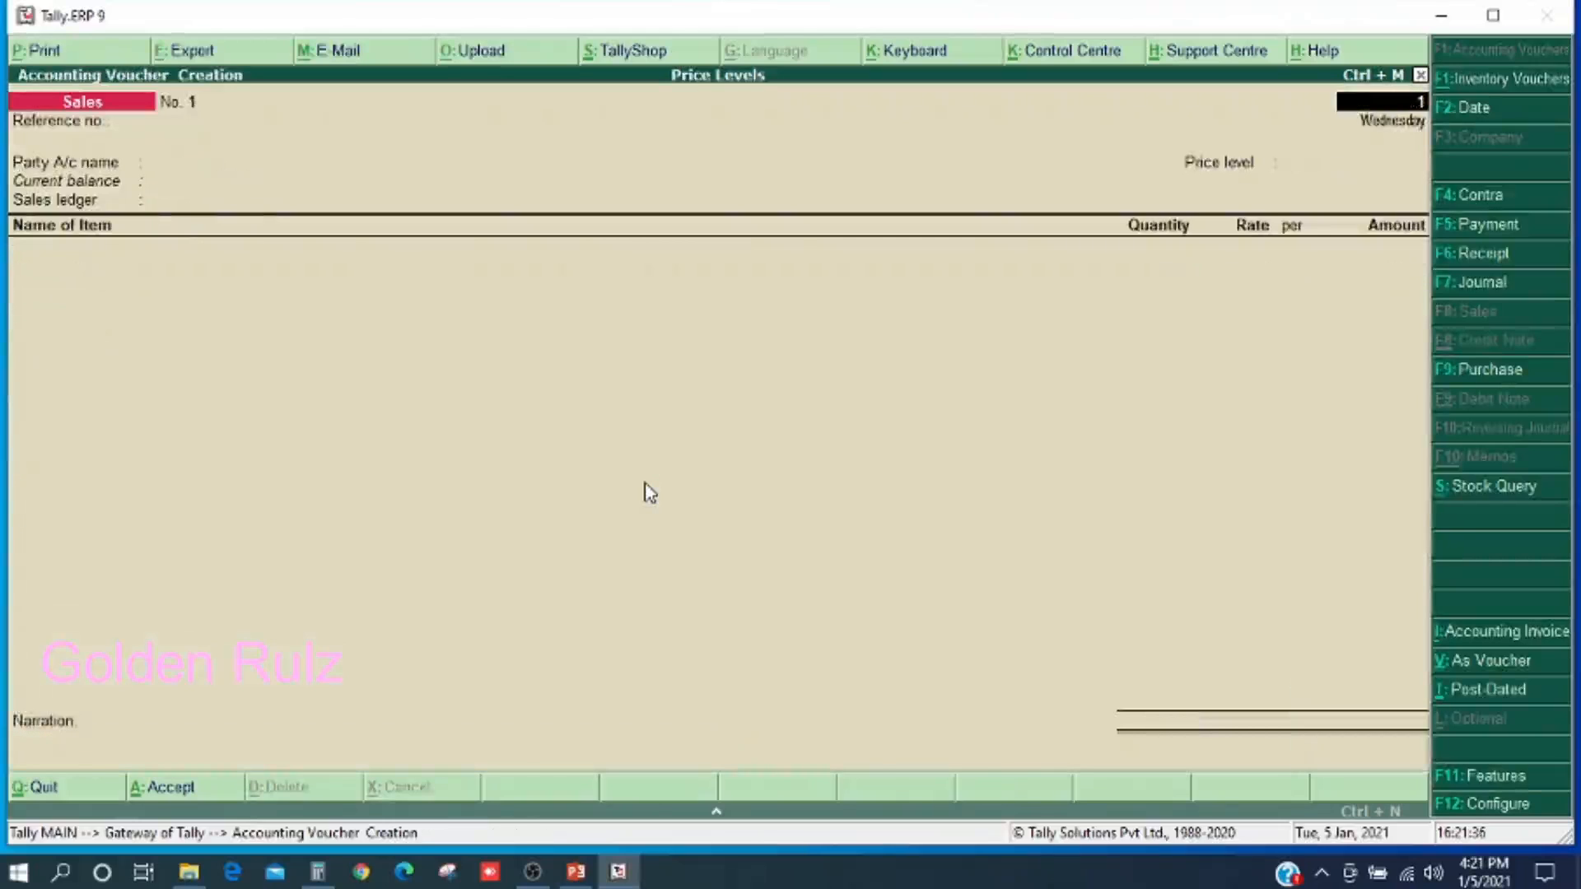
key(Return)
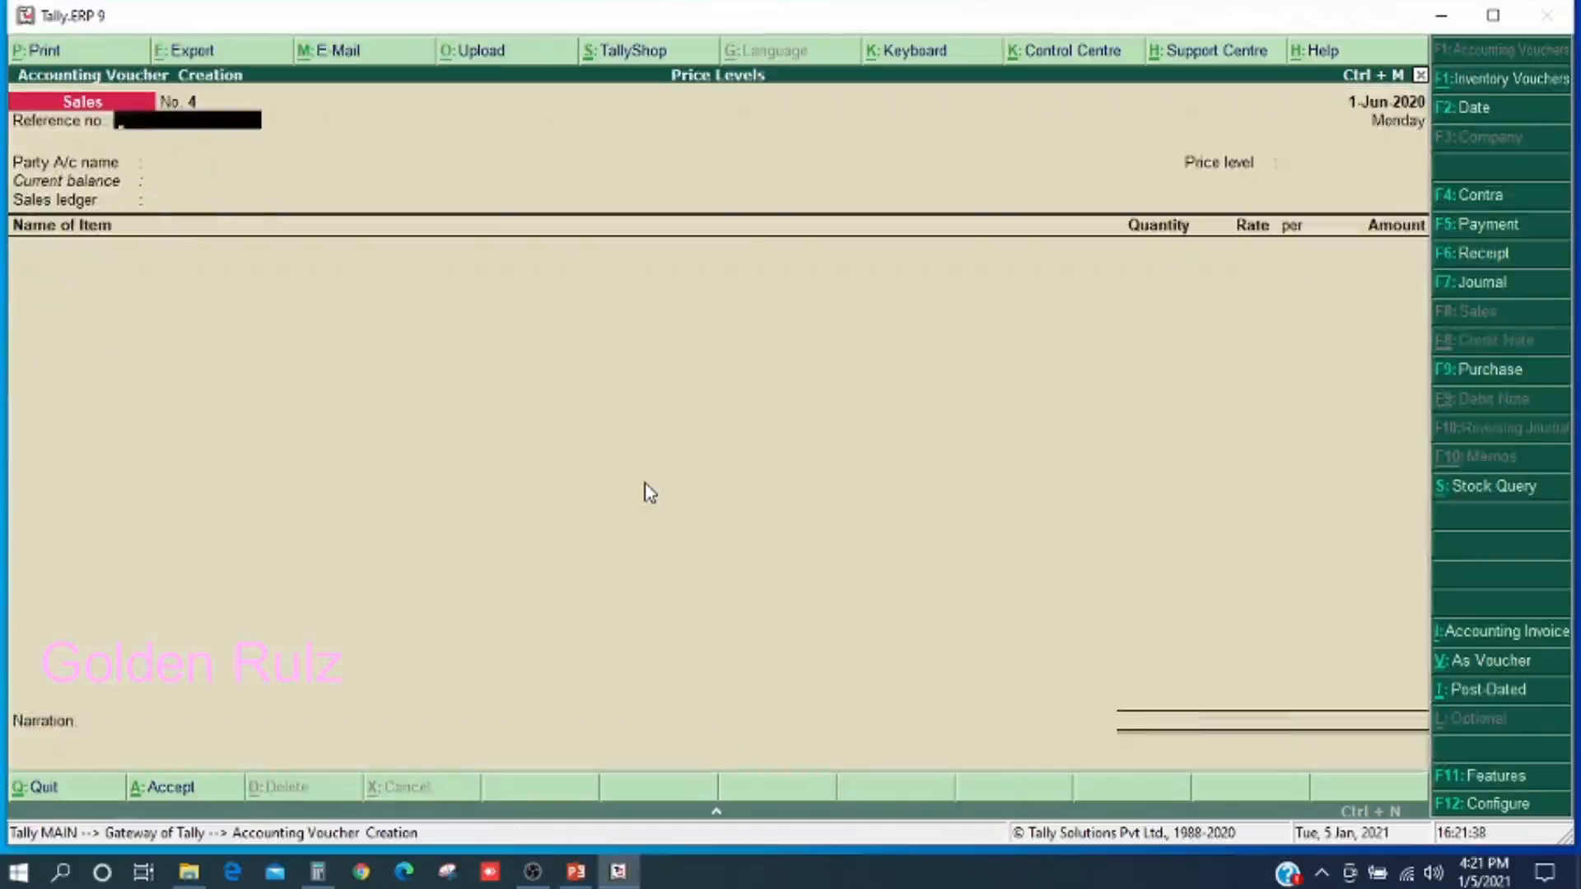
key(Return)
key(Down)
key(Return)
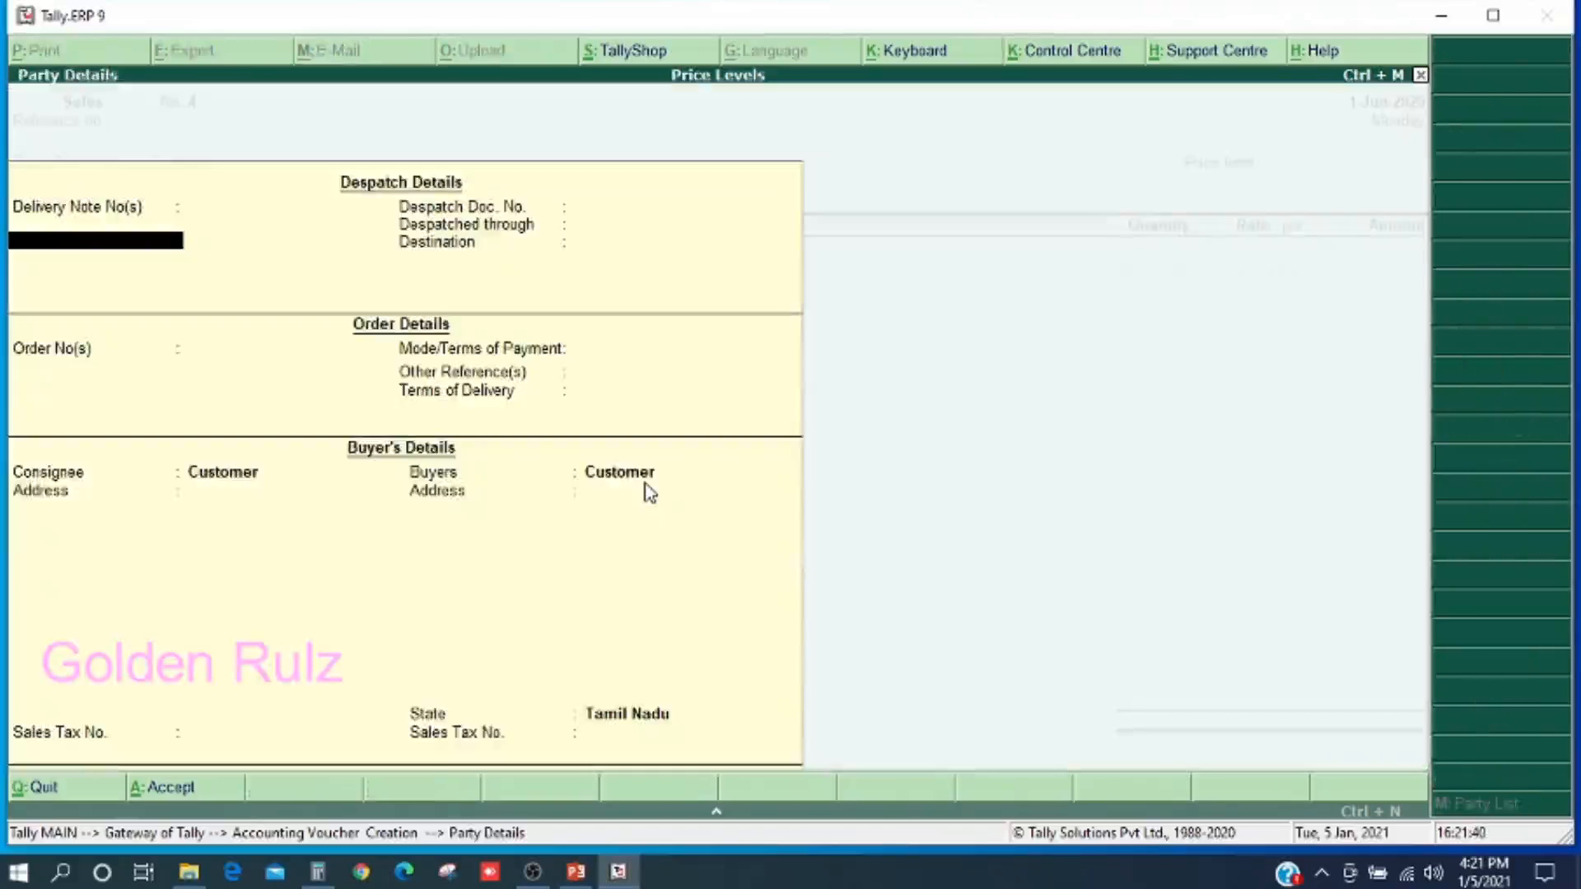
key(ctrl+a)
- Set the voucher's price level to Whole Sale and its sales ledger to Sales
key(Down)
key(Down)
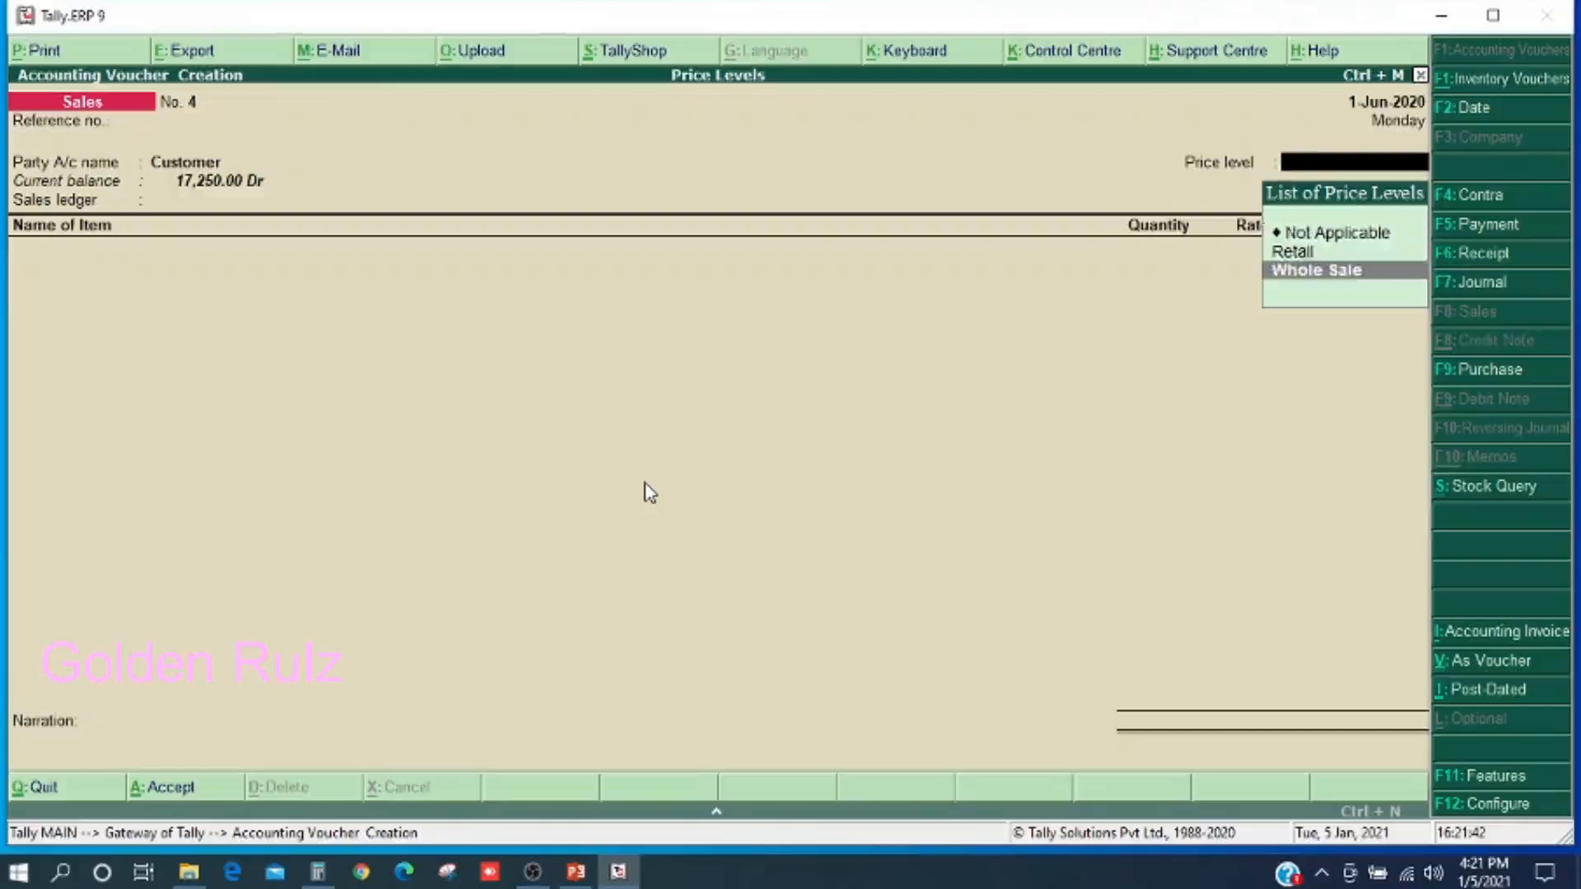
key(Return)
key(Return)
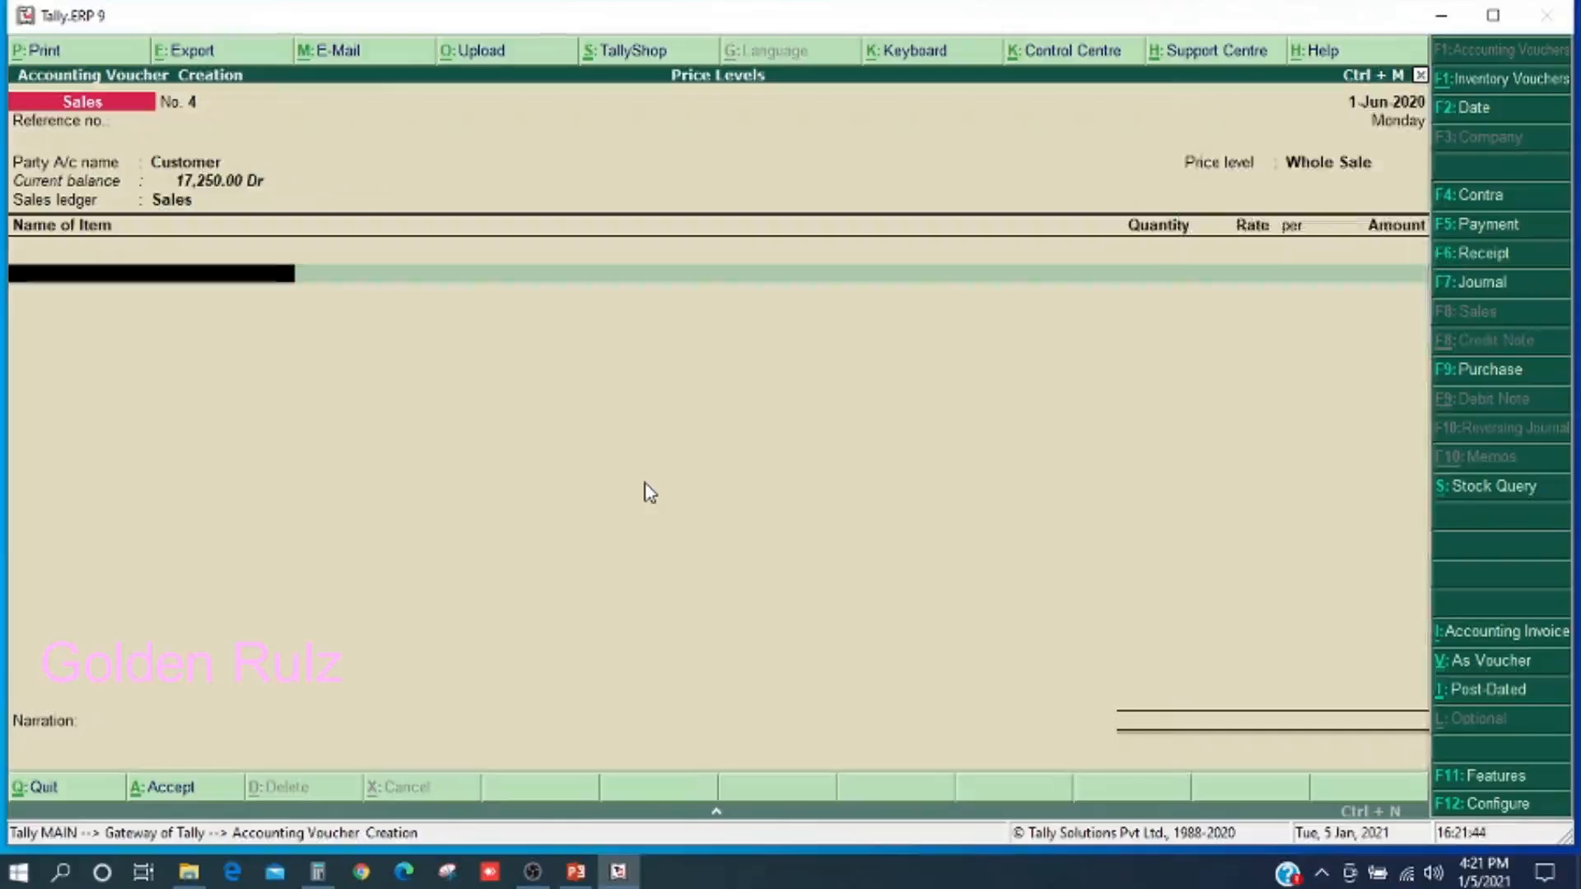
- Add 11 nos of White Shirt to the voucher, keeping the rate from the revised Whole Sale price list
key(Down)
key(Return)
text(11)
key(Return)
key(Return)
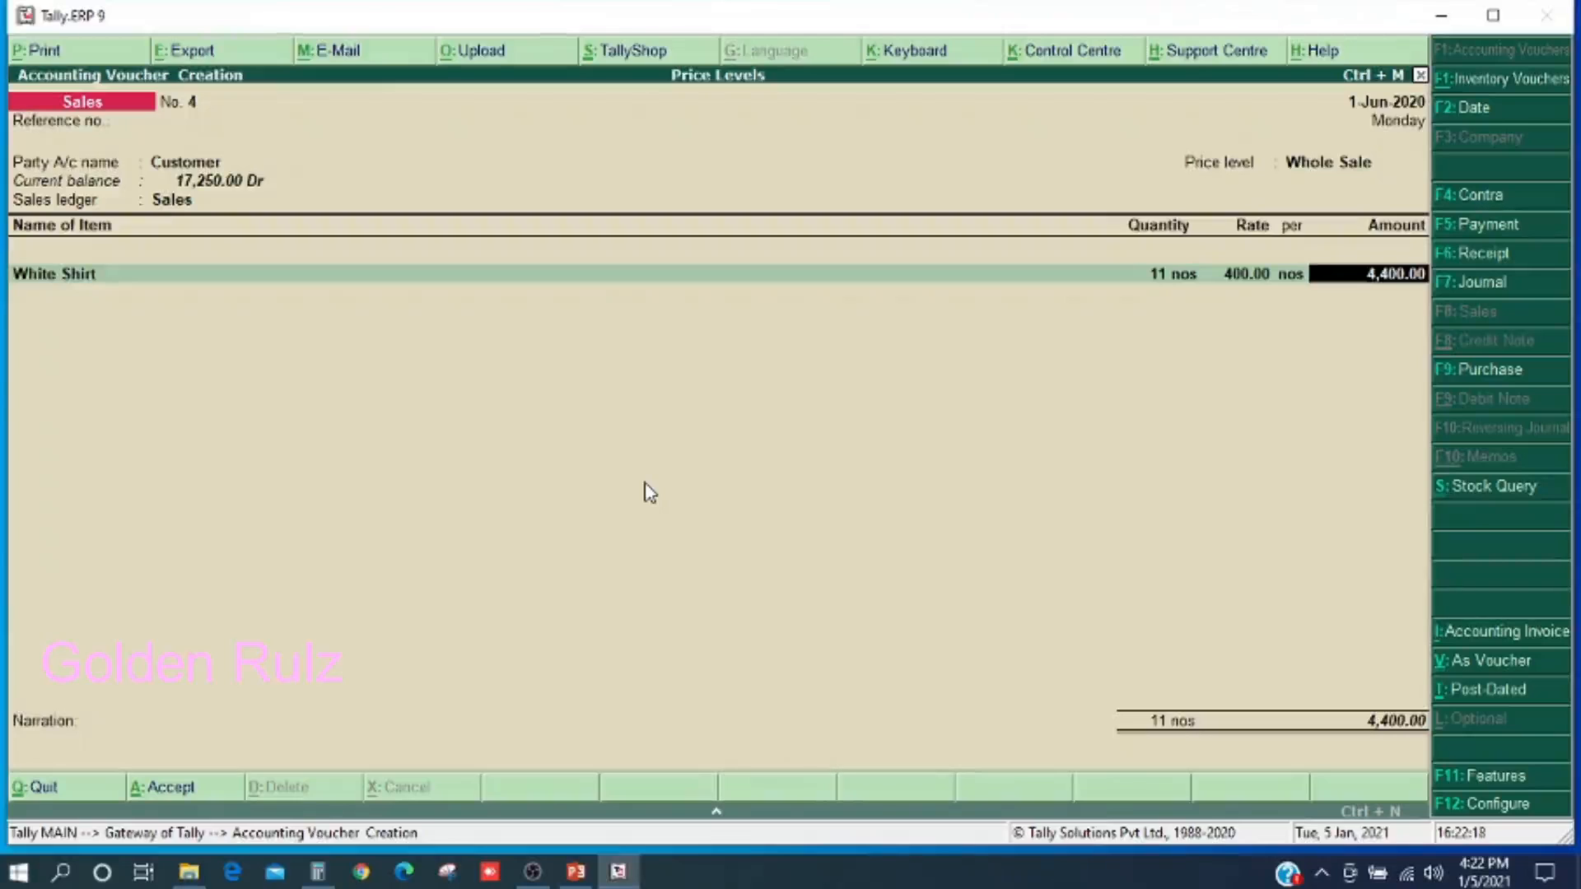
- Finish the item list with the default bill reference, save the 1-Jun-2020 Whole Sale voucher and leave voucher entry
key(Return)
key(Return)
key(Return)
key(Return)
key(Return)
key(Return)
key(Return)
key(Return)
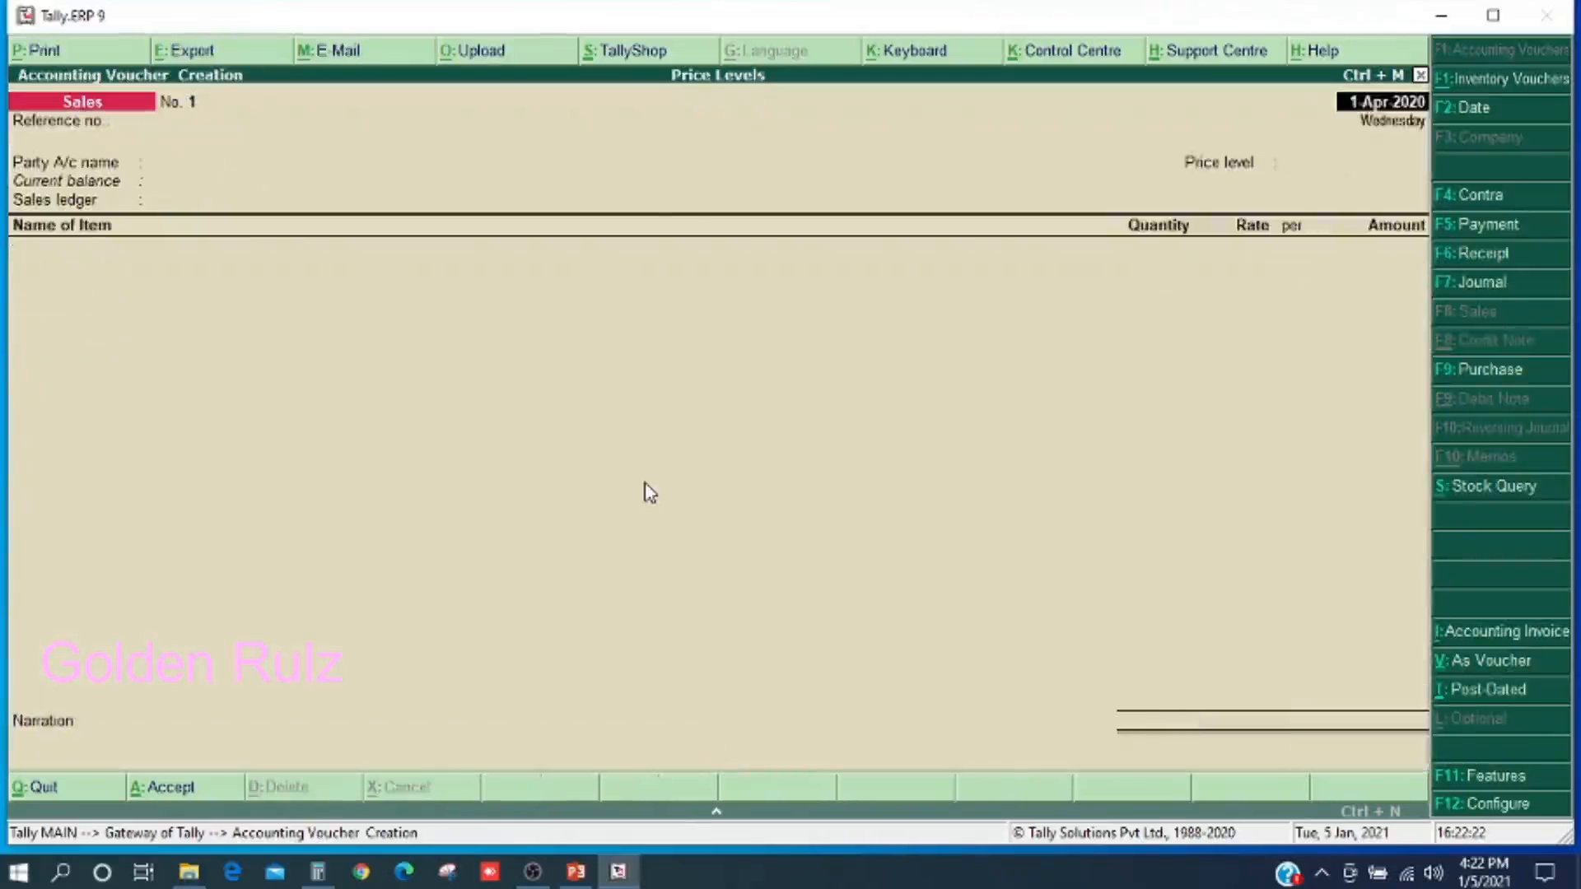
key(Escape)
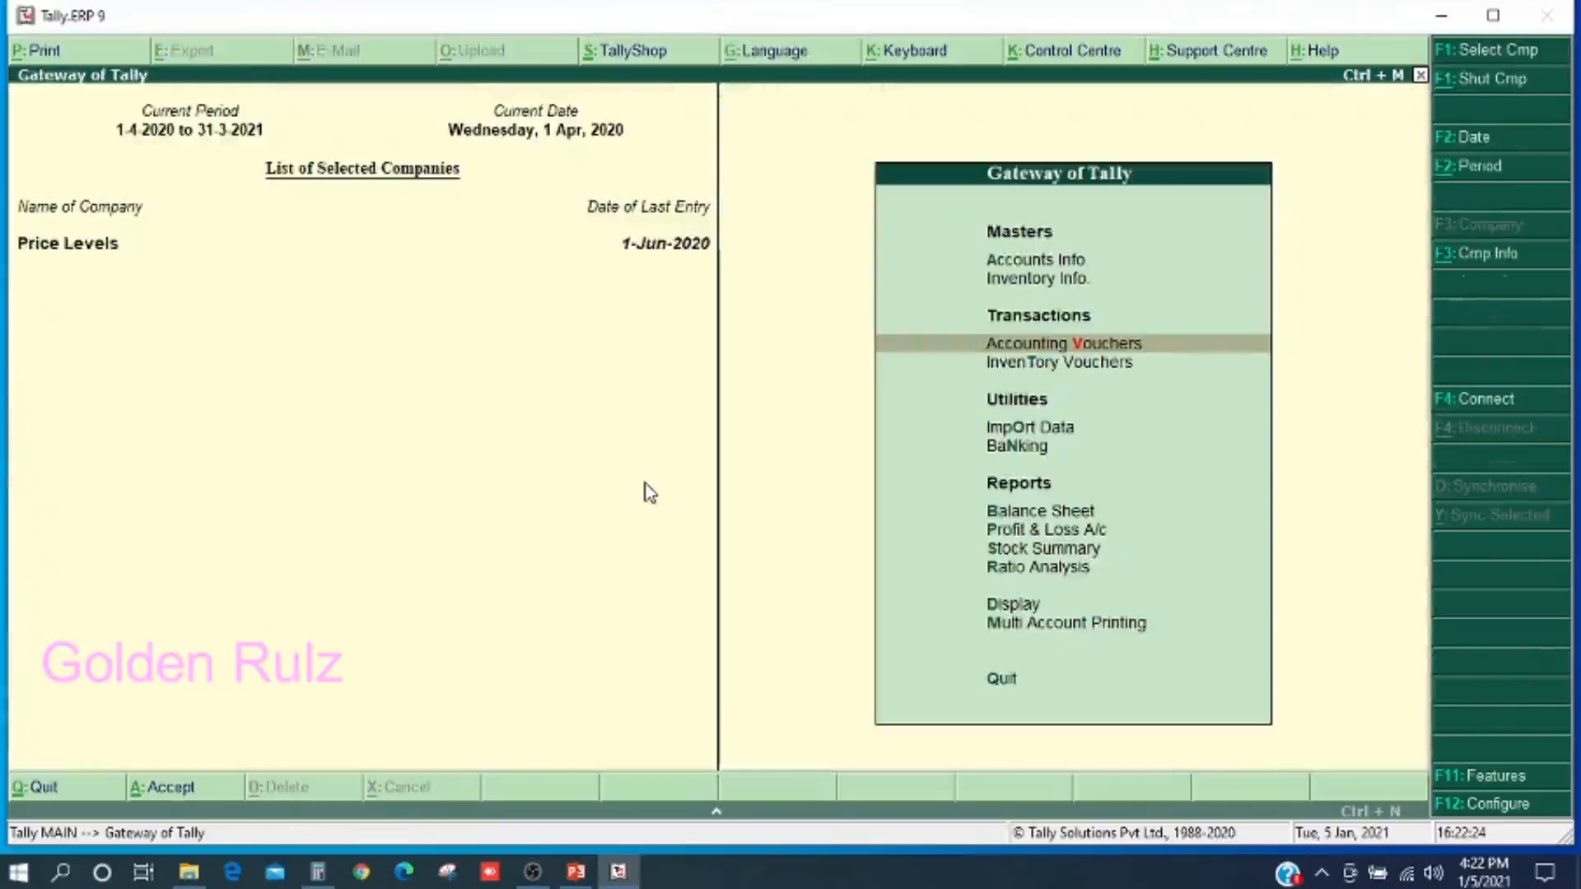
- Open the Customer ledger for alteration from the accounts masters
key(Up)
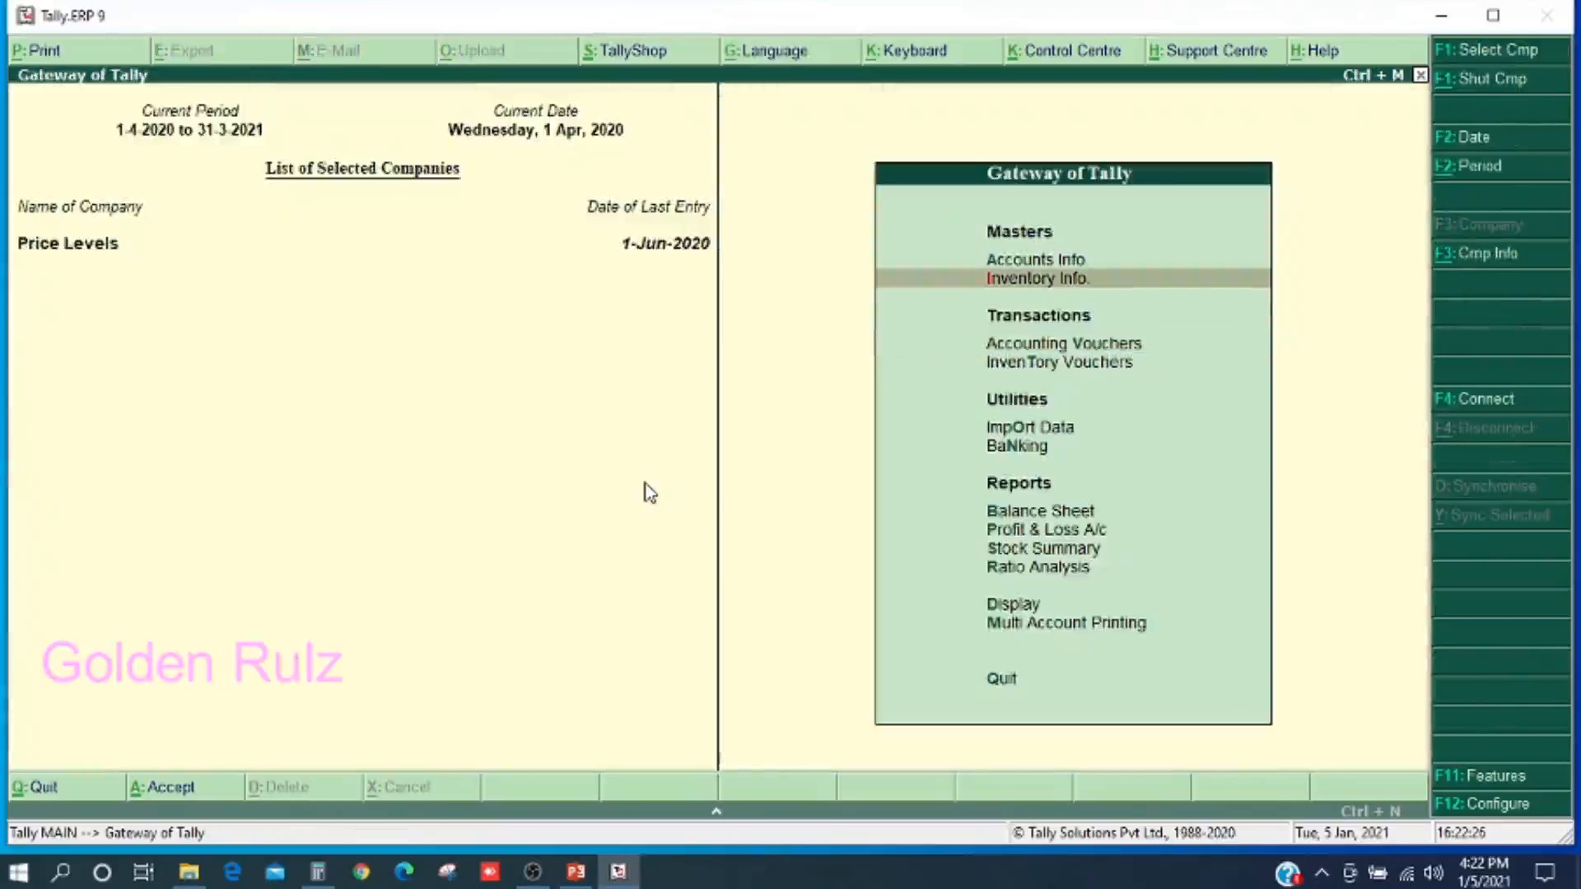
key(Up)
key(Return)
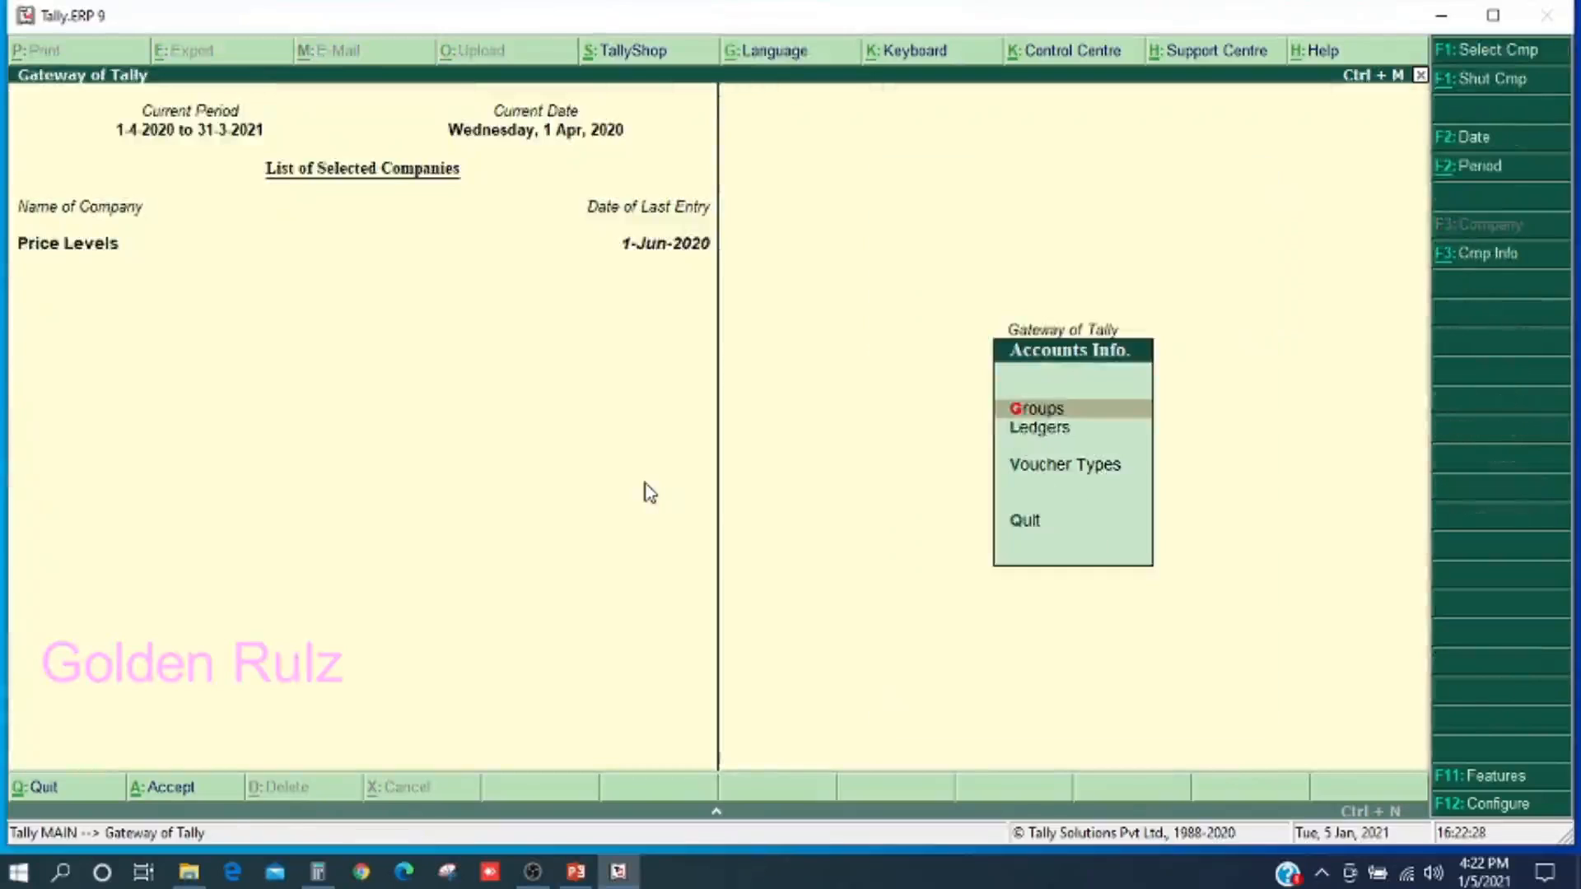
key(Down)
key(Return)
key(Down)
key(Down)
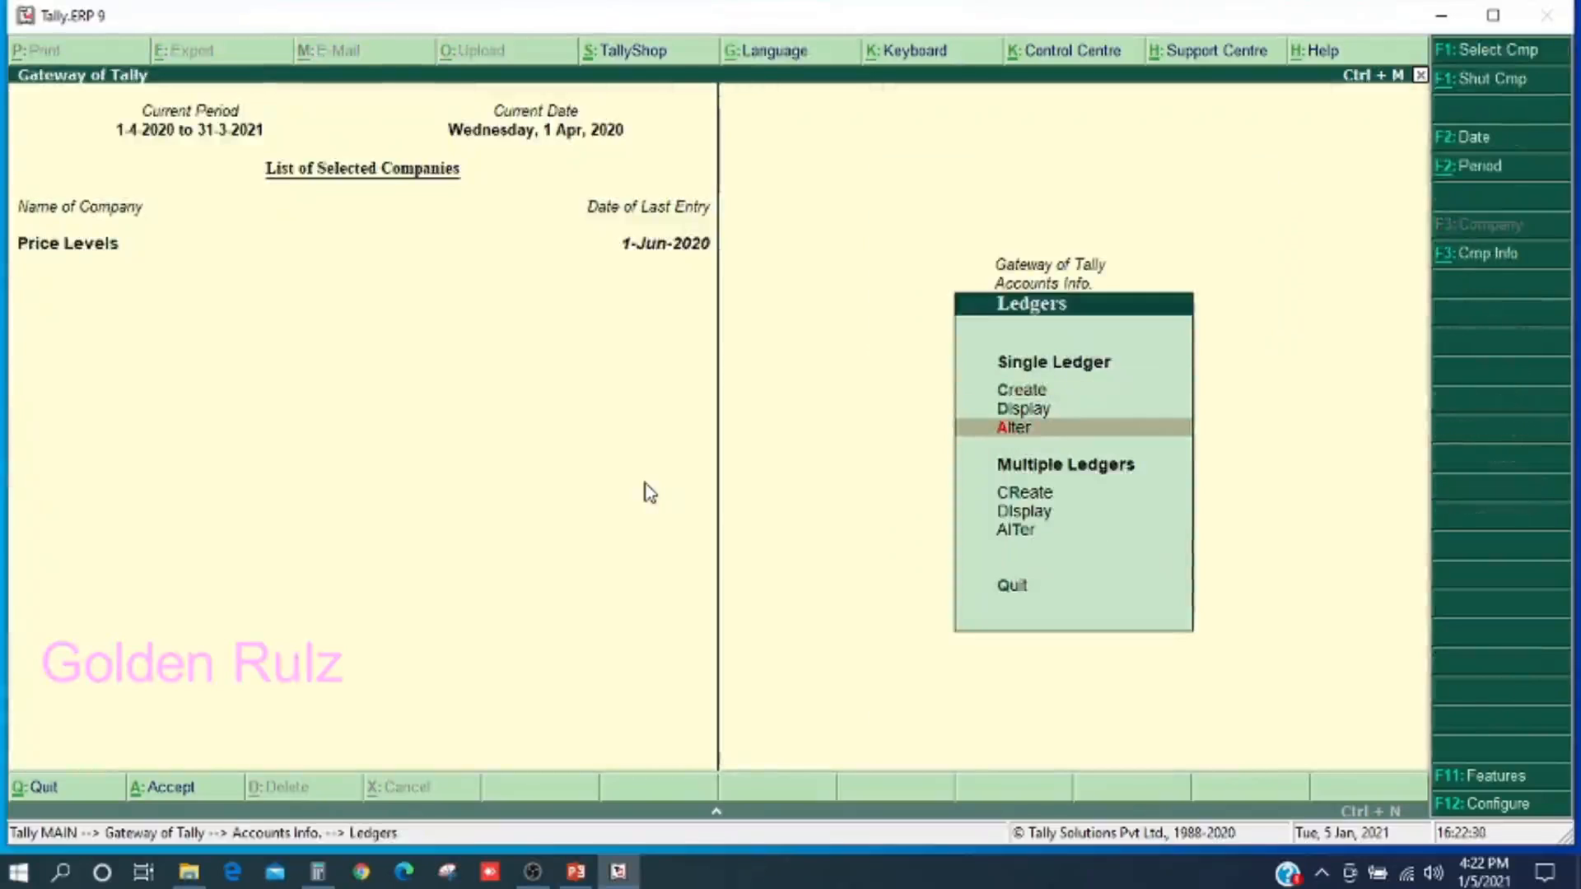
key(Return)
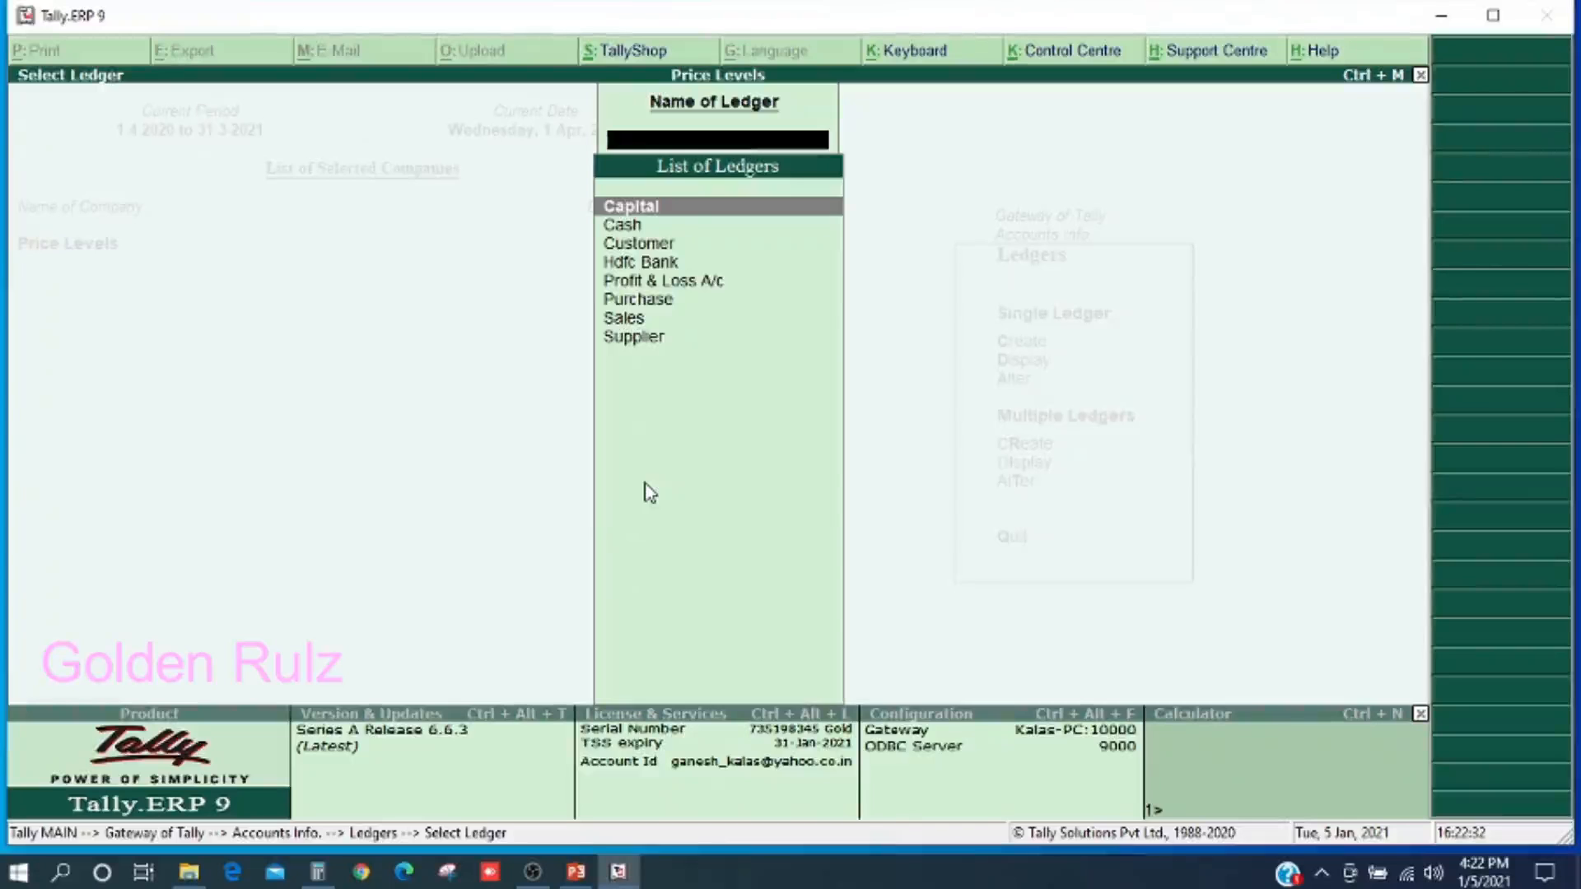
key(Down)
key(Down)
key(Return)
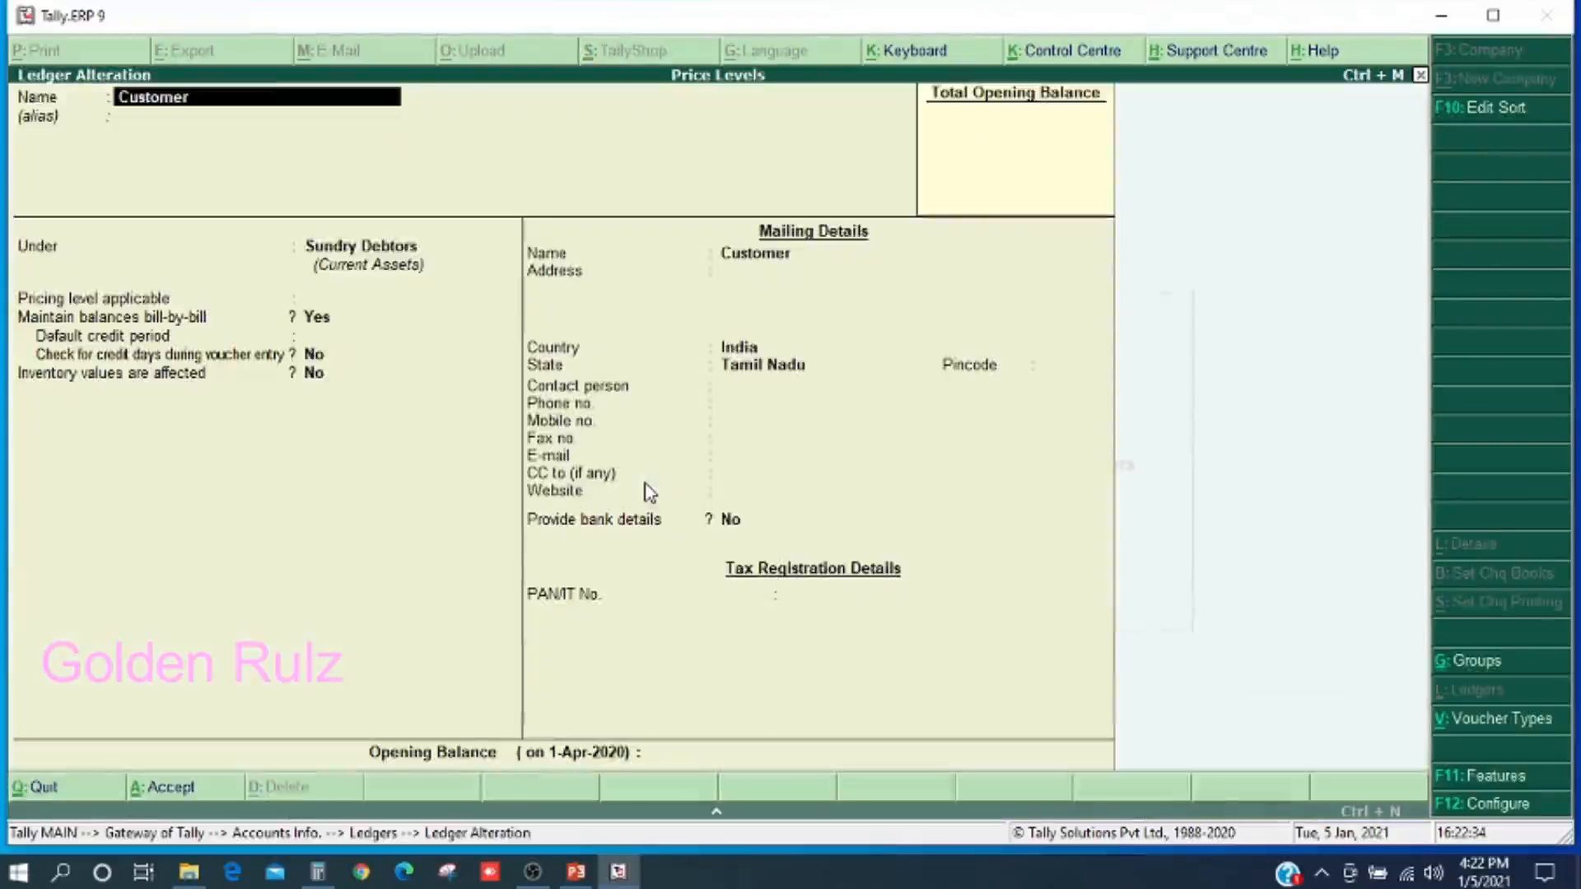
- Set the Customer ledger's applicable pricing level to Whole Sale
key(Return)
key(Return)
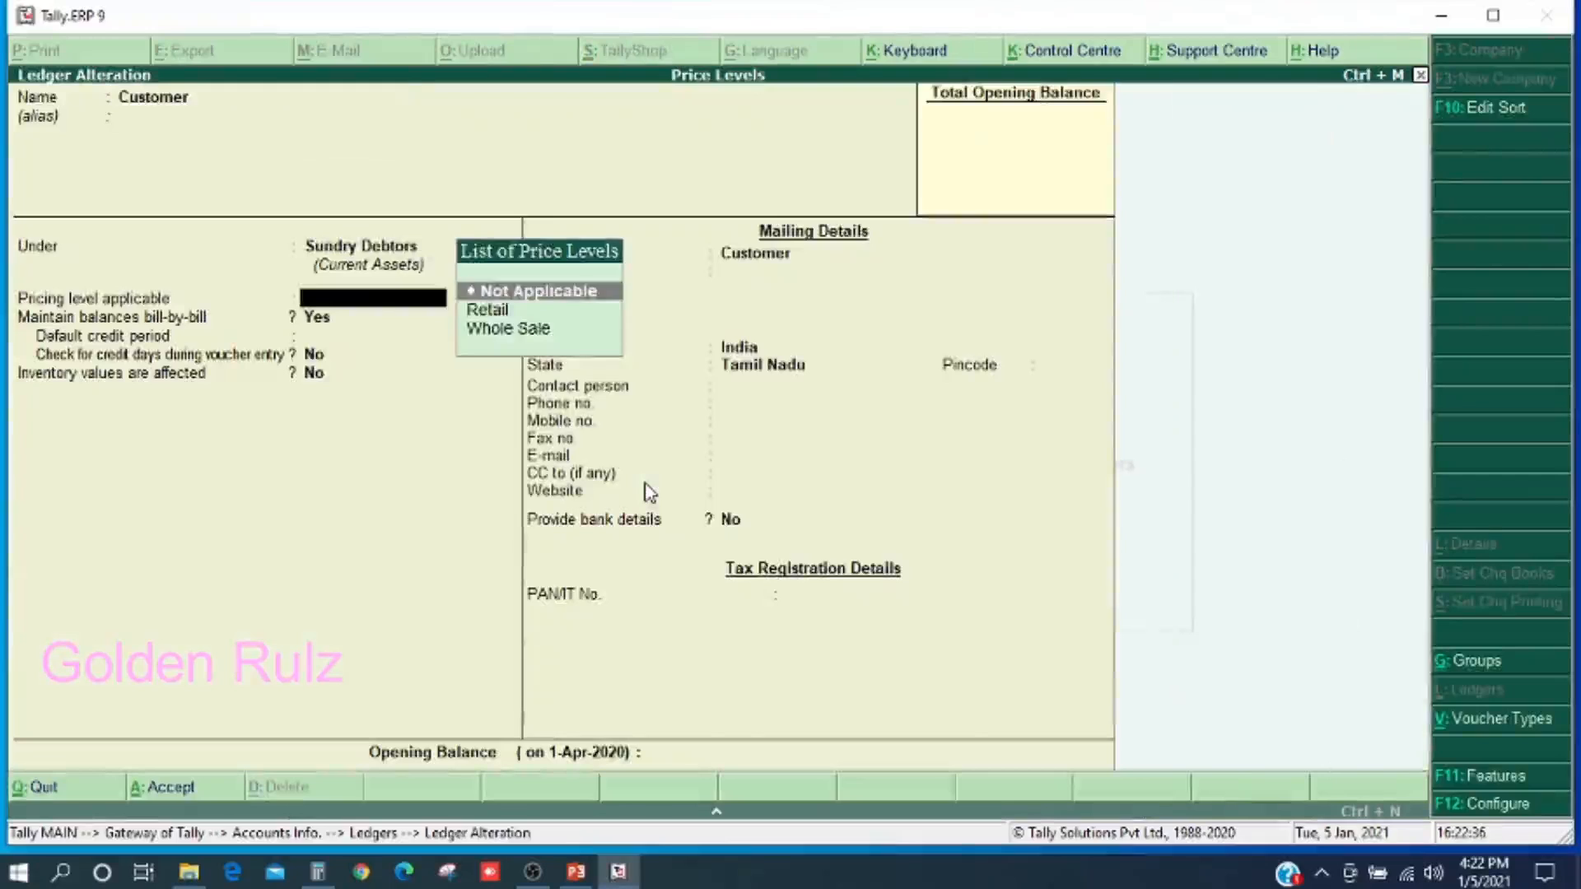
key(Return)
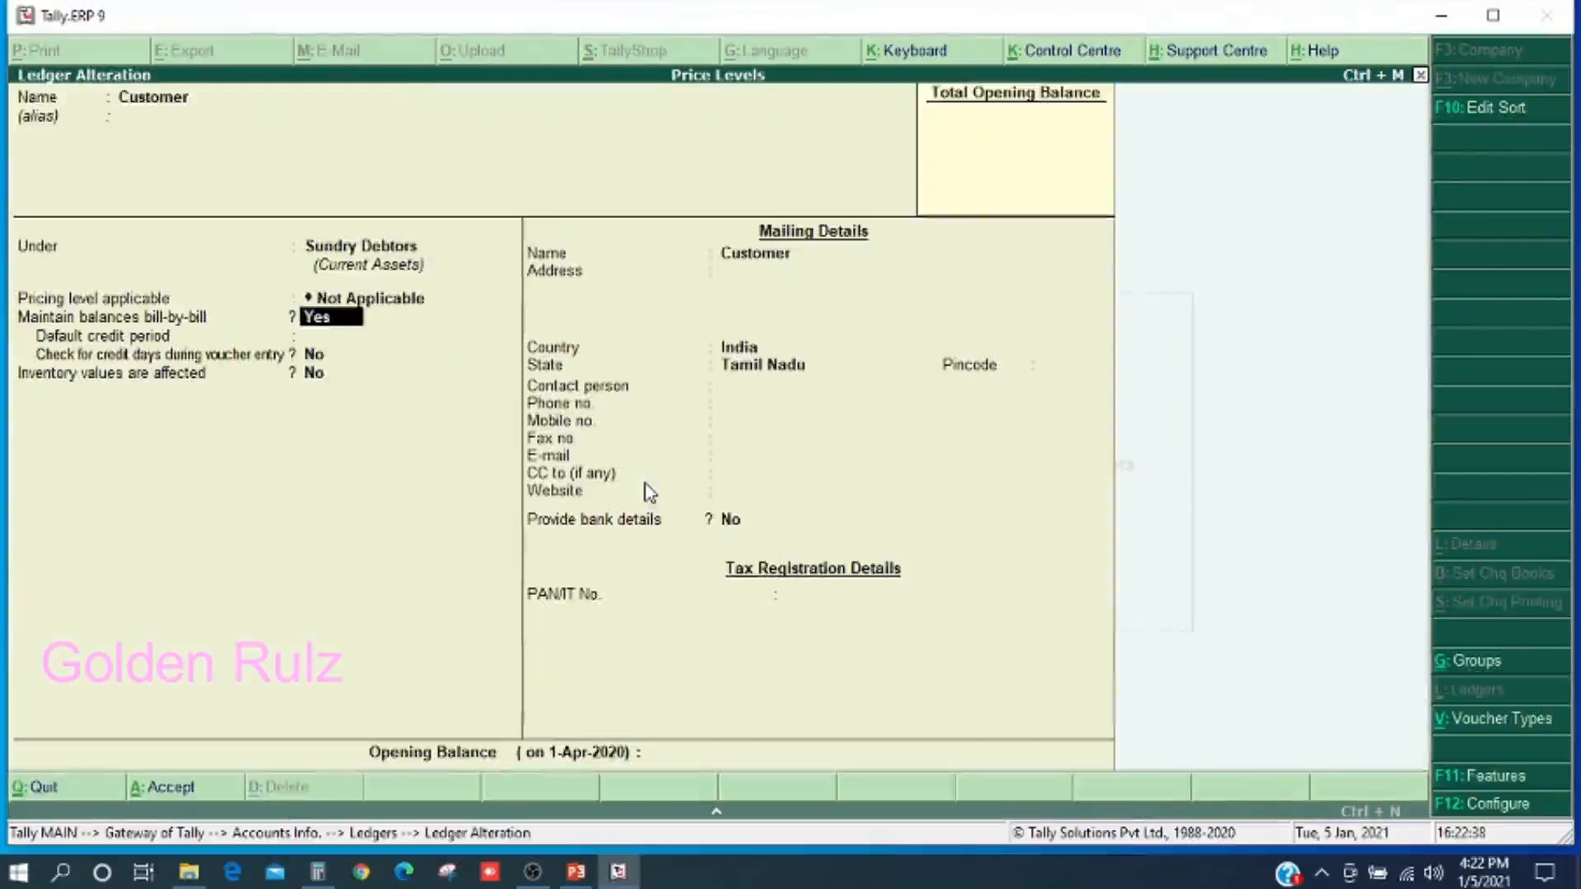
key(BackSpace)
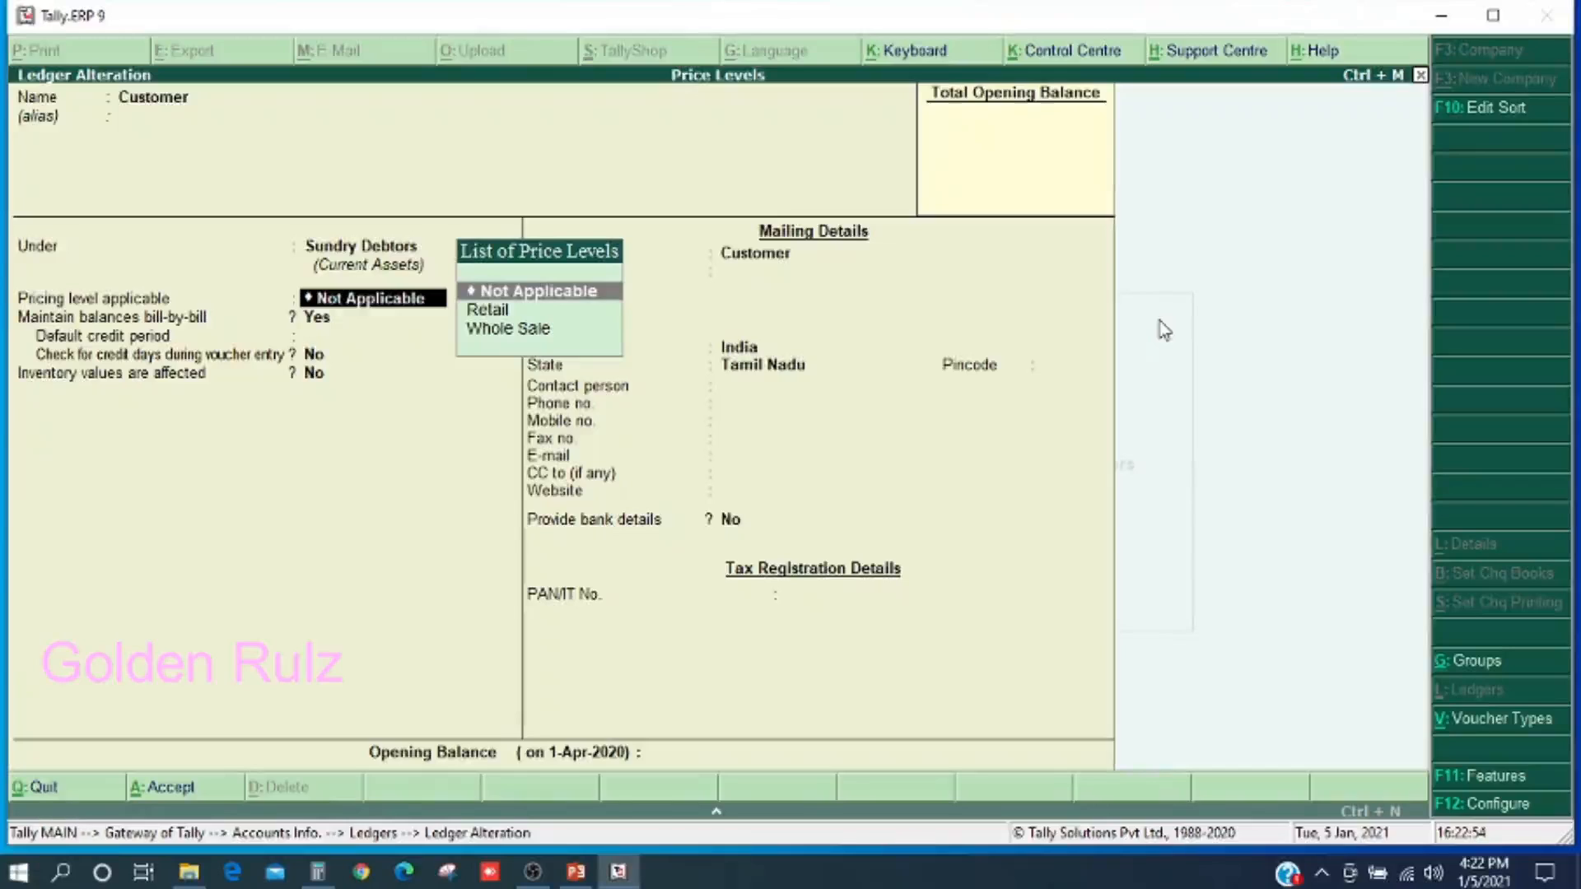
key(Down)
key(Down)
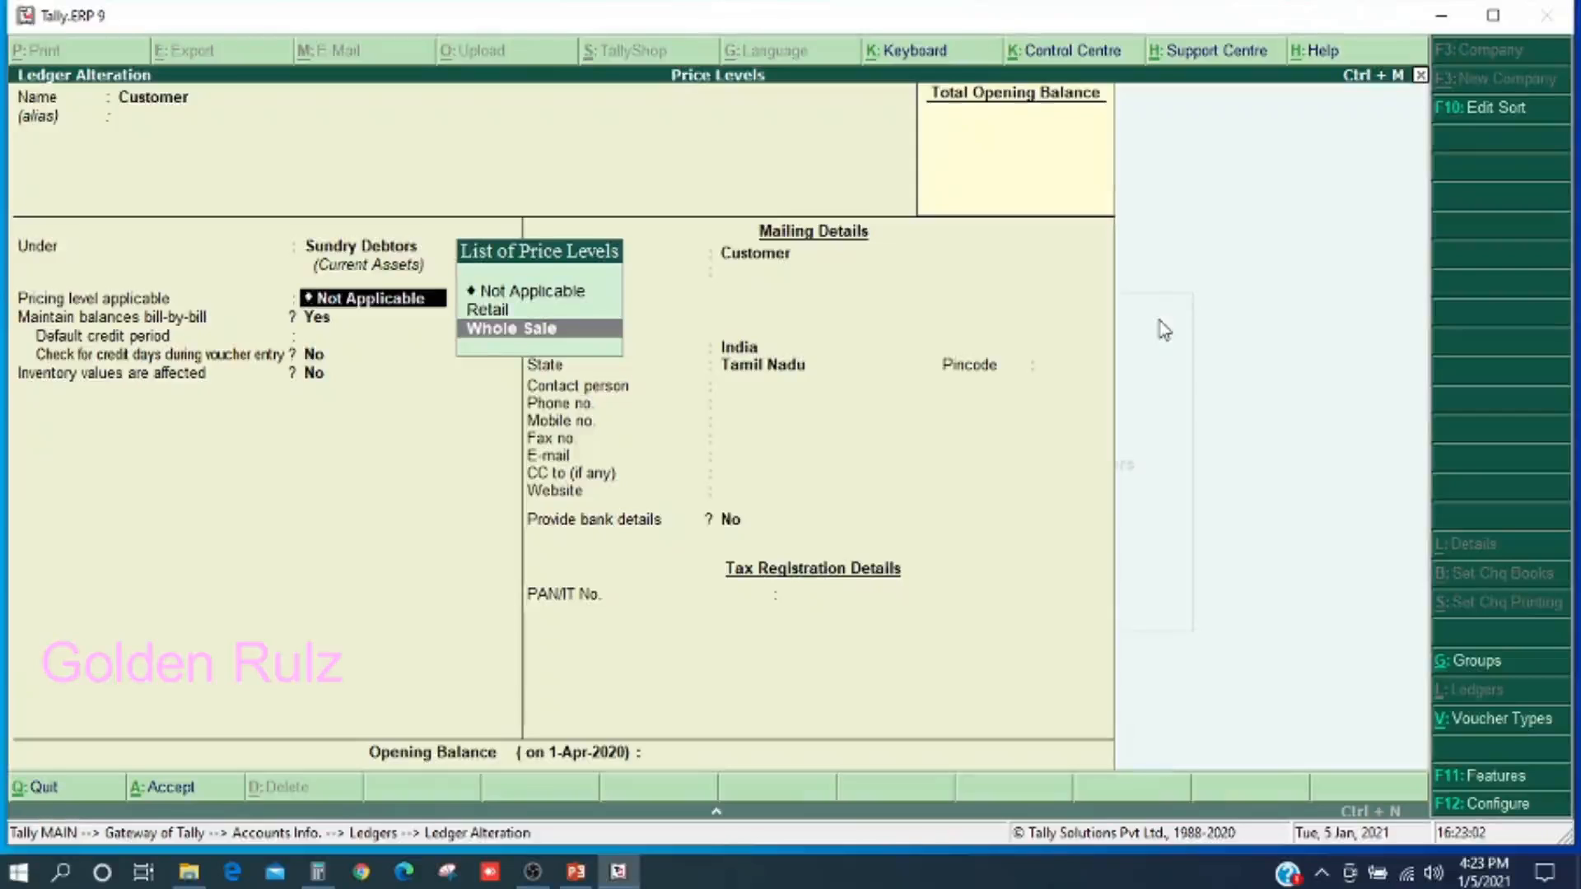
key(Return)
- Keep the Customer ledger's remaining details, save the alteration and return to the Gateway of Tally
key(Return)
key(Return)
key(Return)
key(Return)
key(Return)
key(Return)
key(Return)
key(Return)
key(Return)
key(Return)
key(Return)
key(Return)
key(Return)
key(Return)
key(Return)
key(Return)
key(Return)
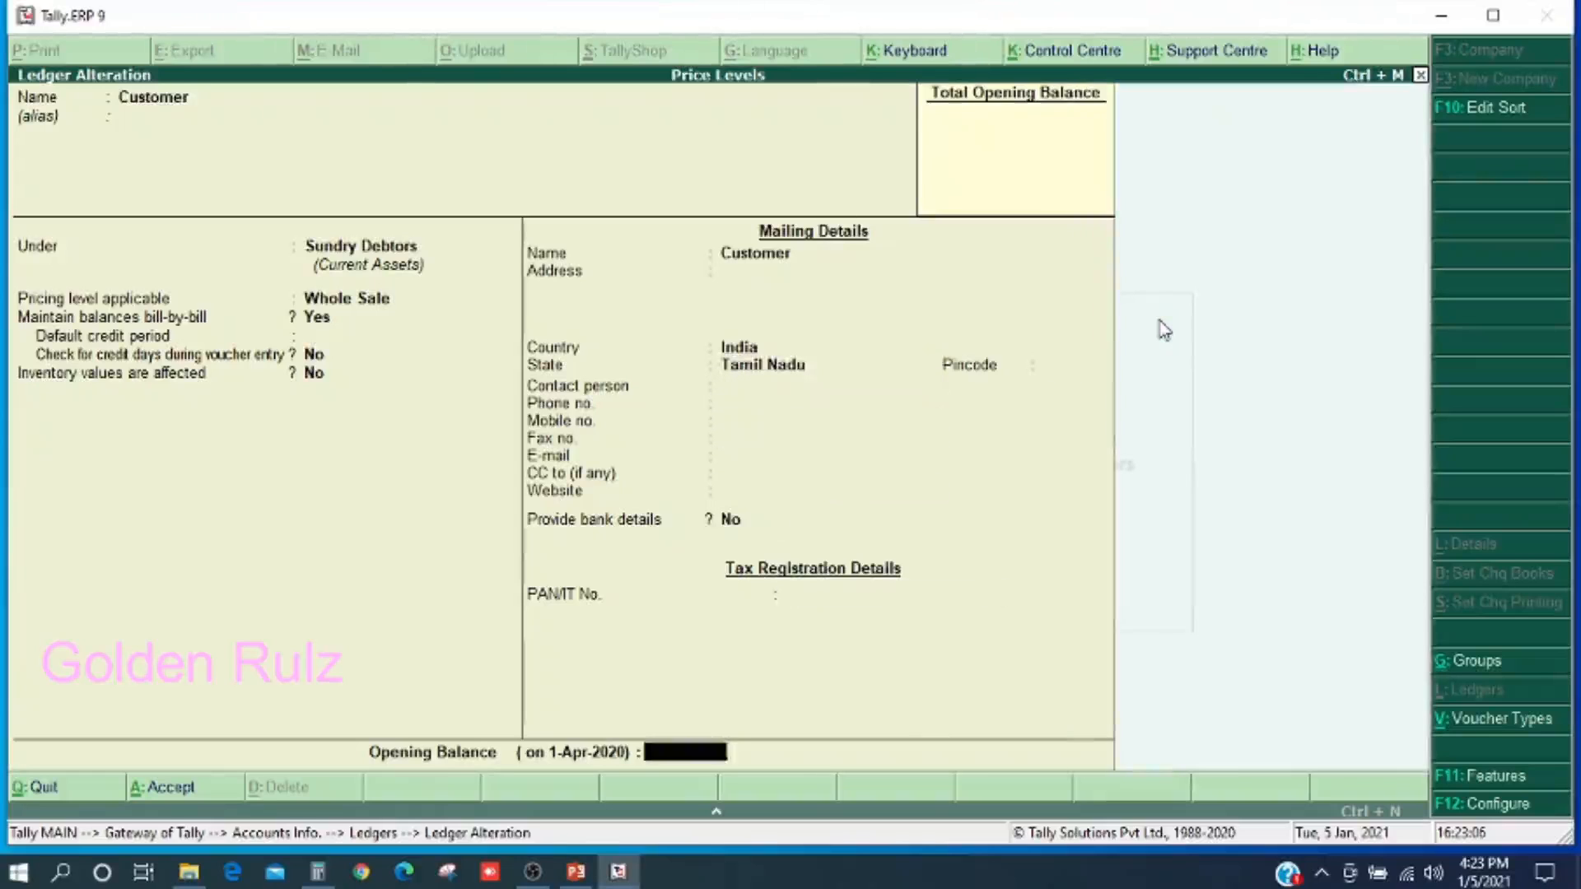
key(Return)
key(Return)
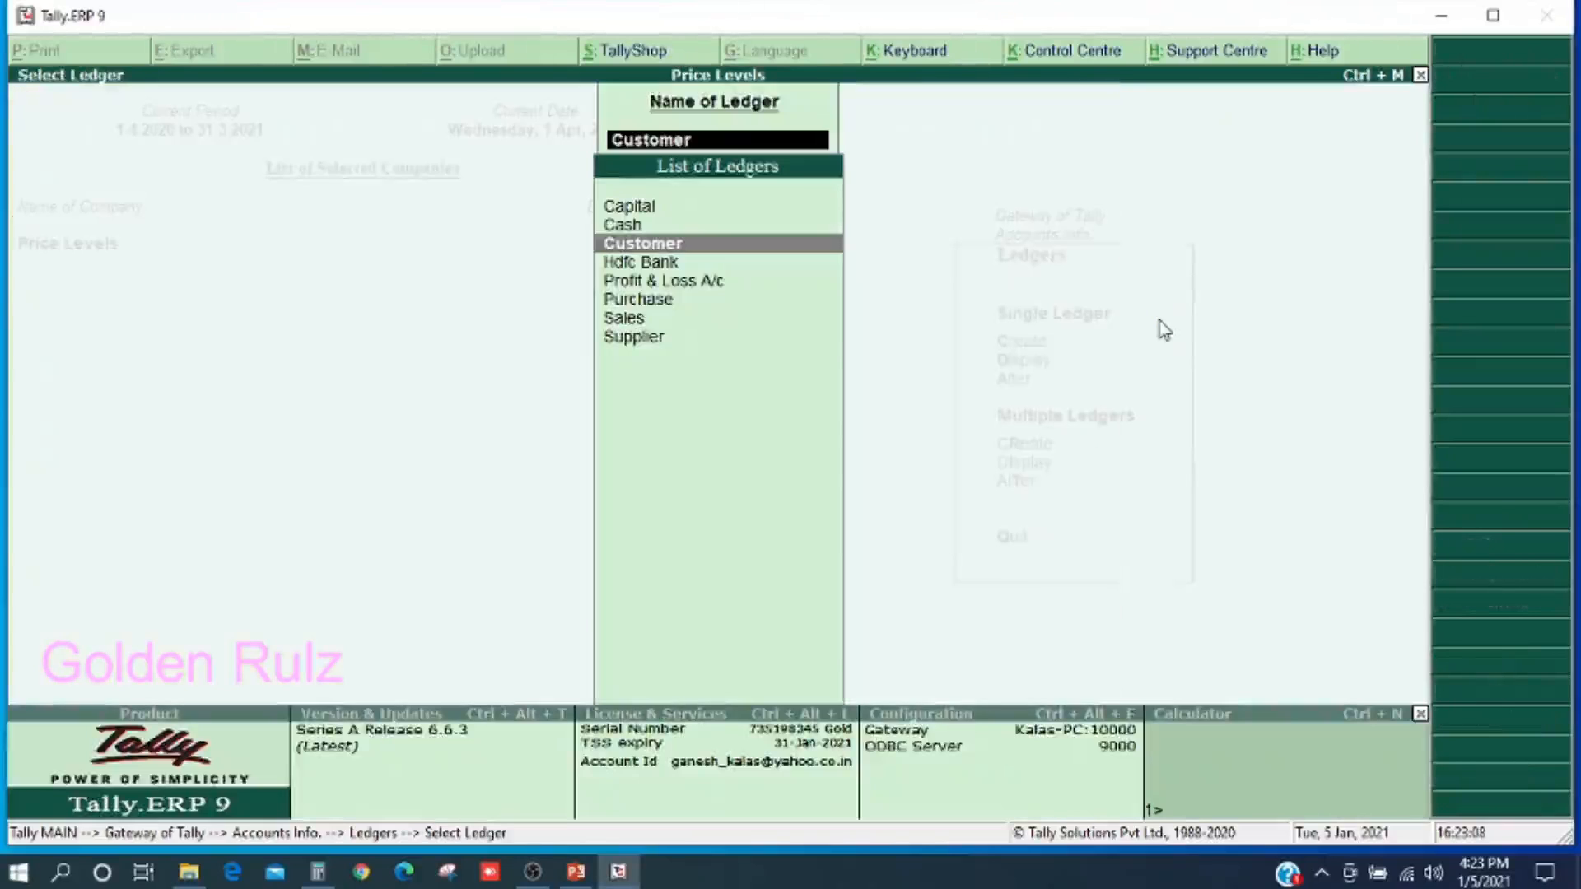
key(Escape)
key(Escape)
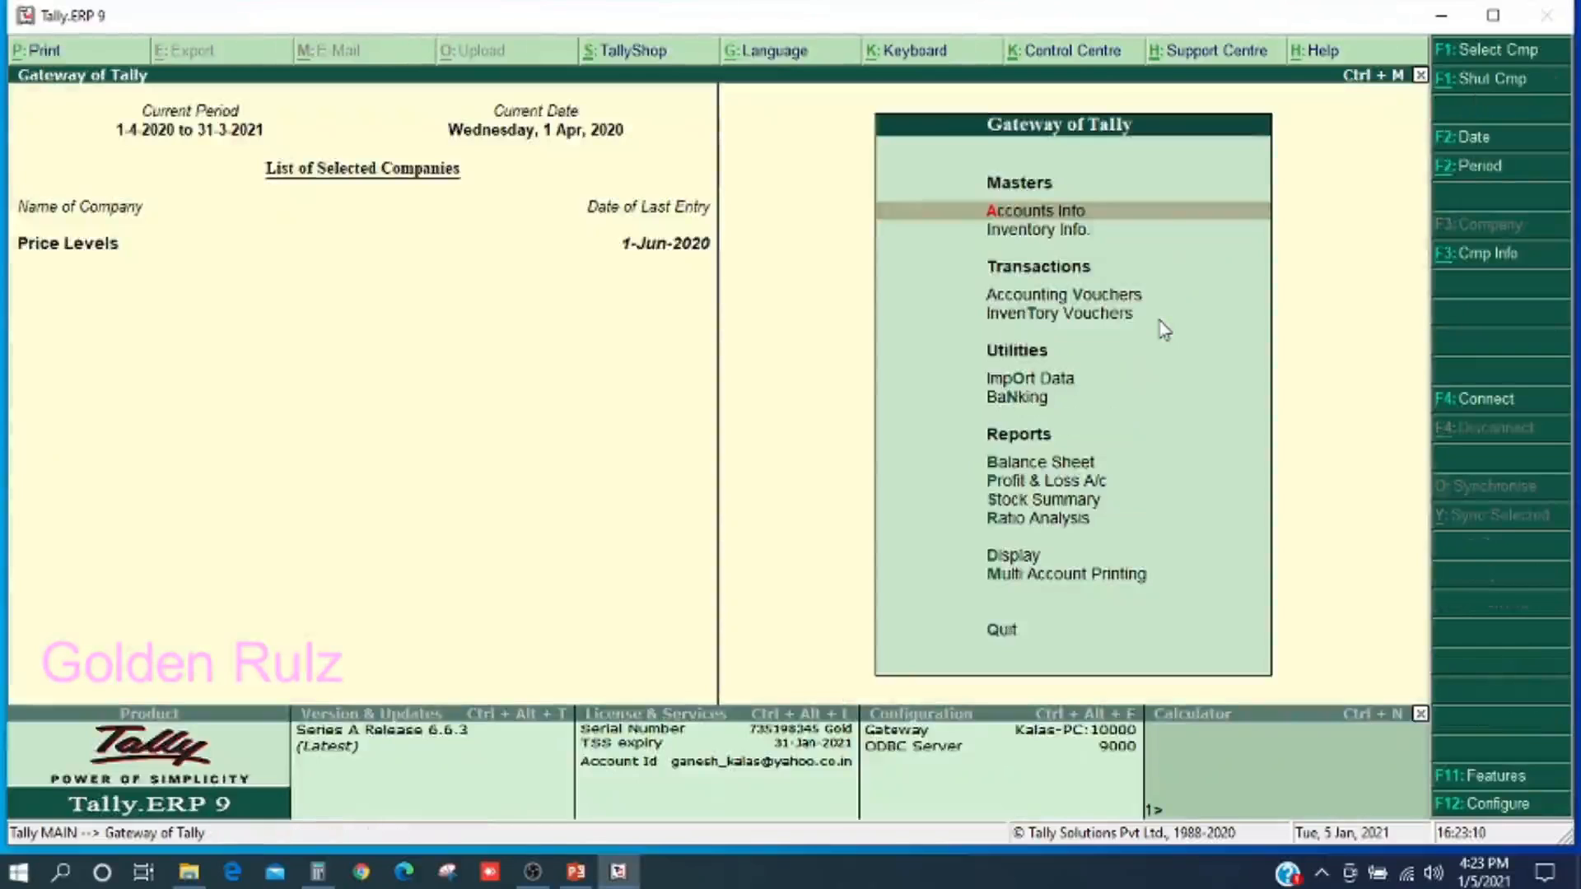
- Start a Sales voucher dated 1-Jul-2020 for party Customer with default party details and the Sales ledger
key(Down)
key(Down)
key(Return)
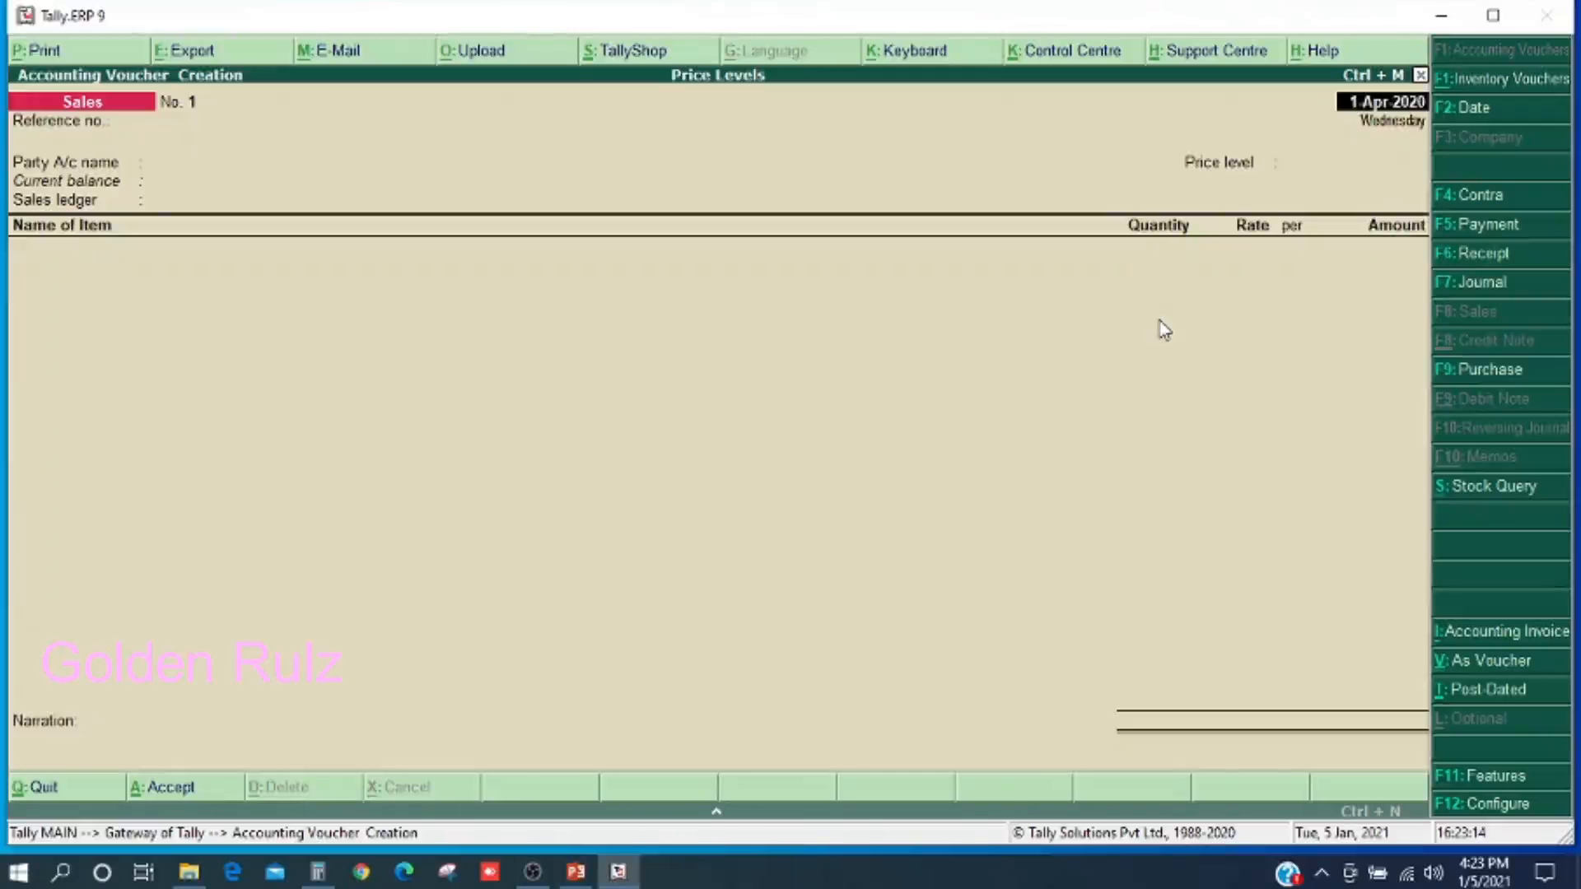
text(1-7)
key(Return)
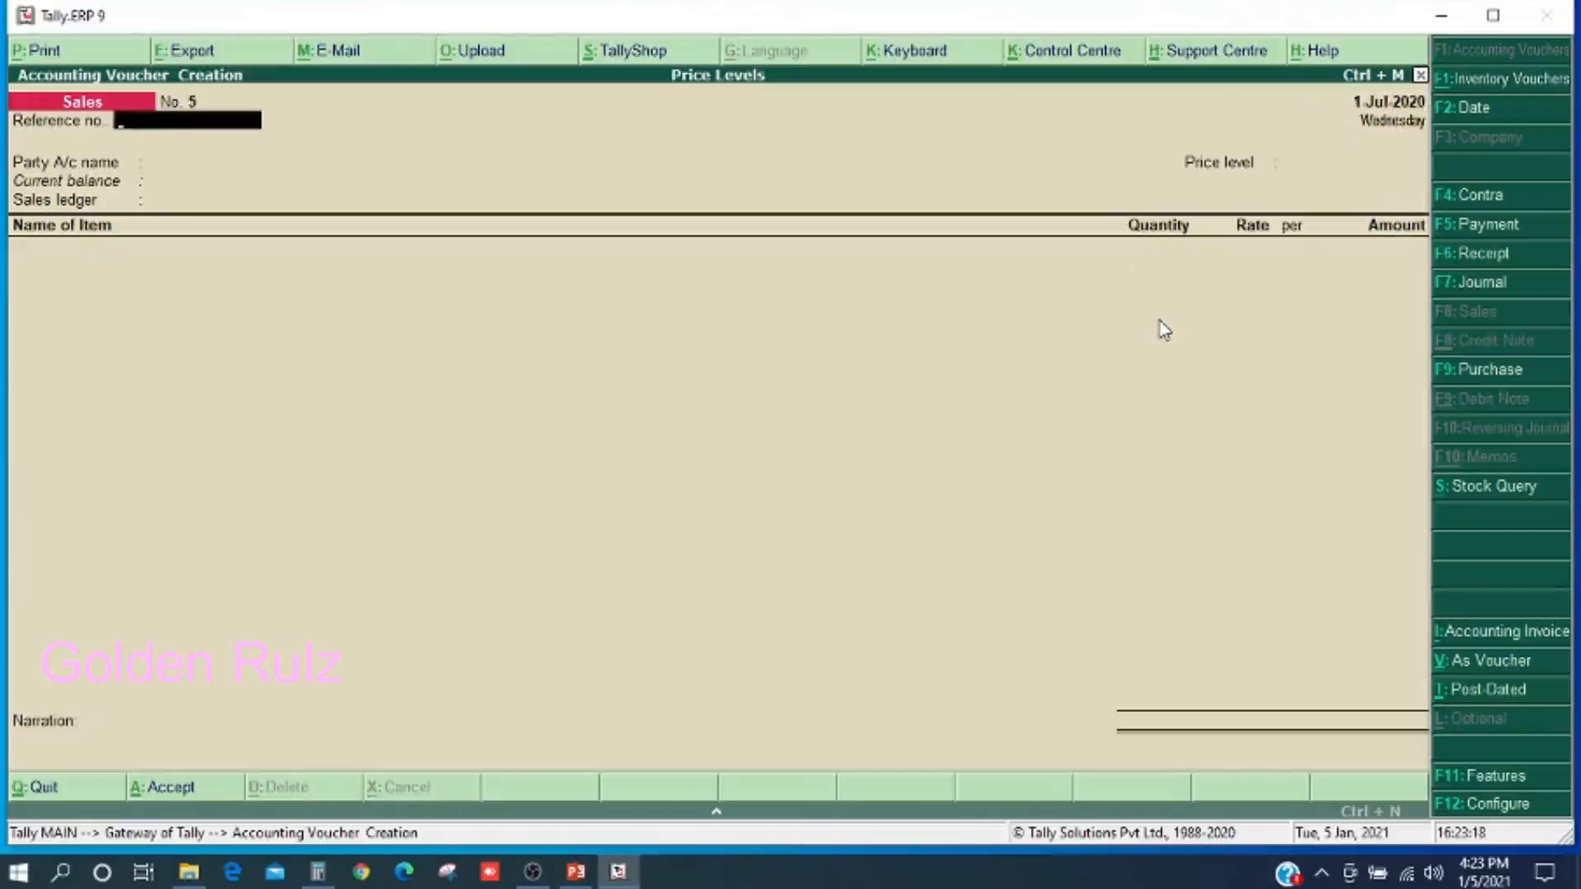
key(Return)
key(Down)
key(Return)
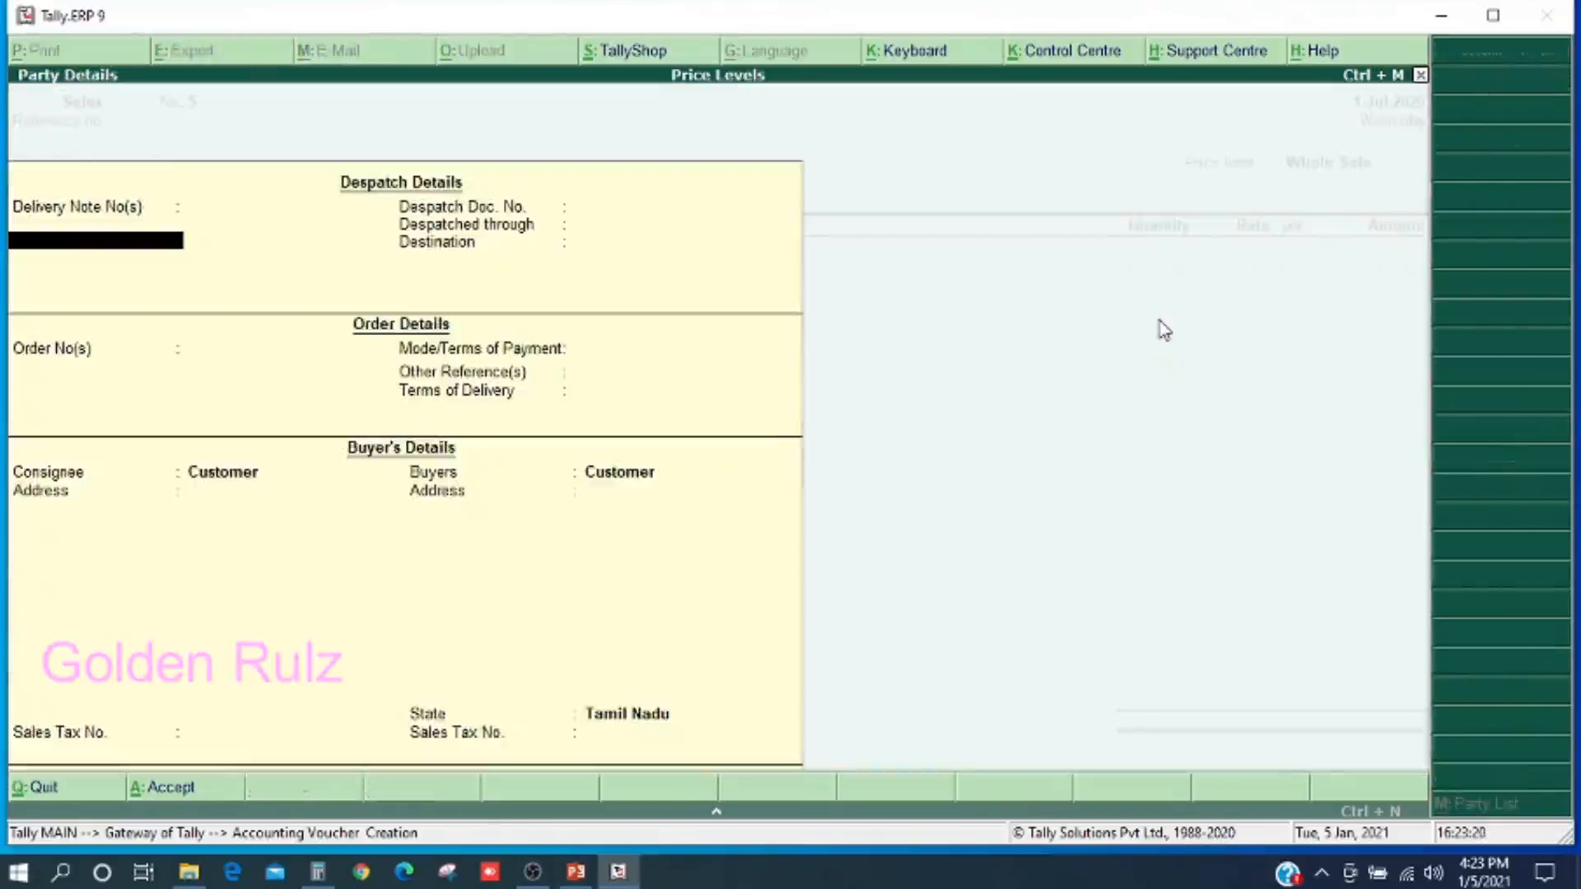
key(ctrl+a)
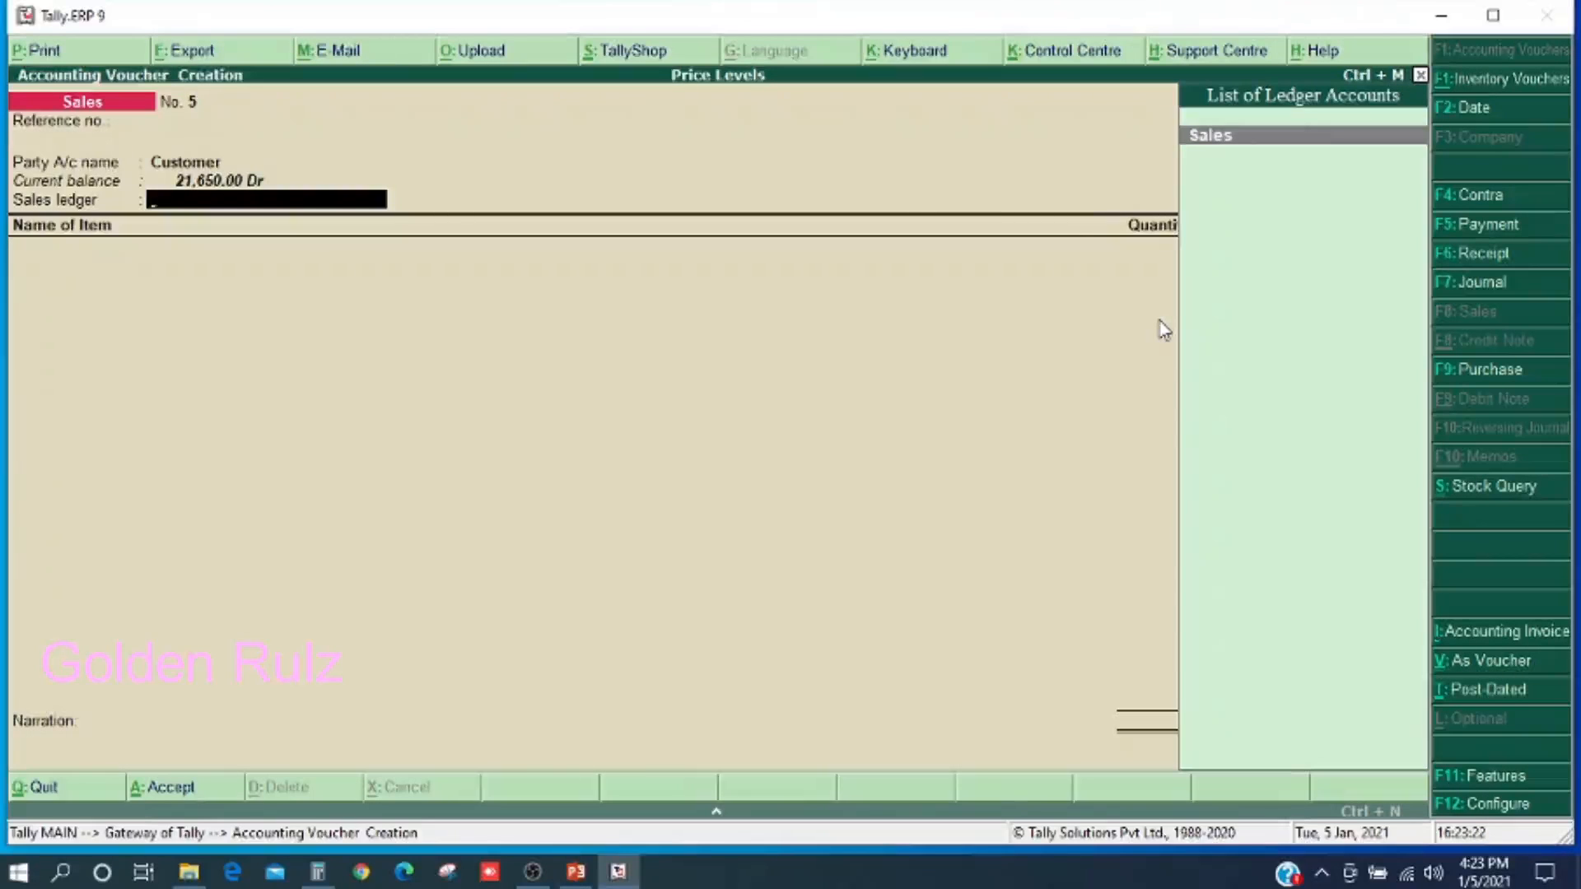
key(Return)
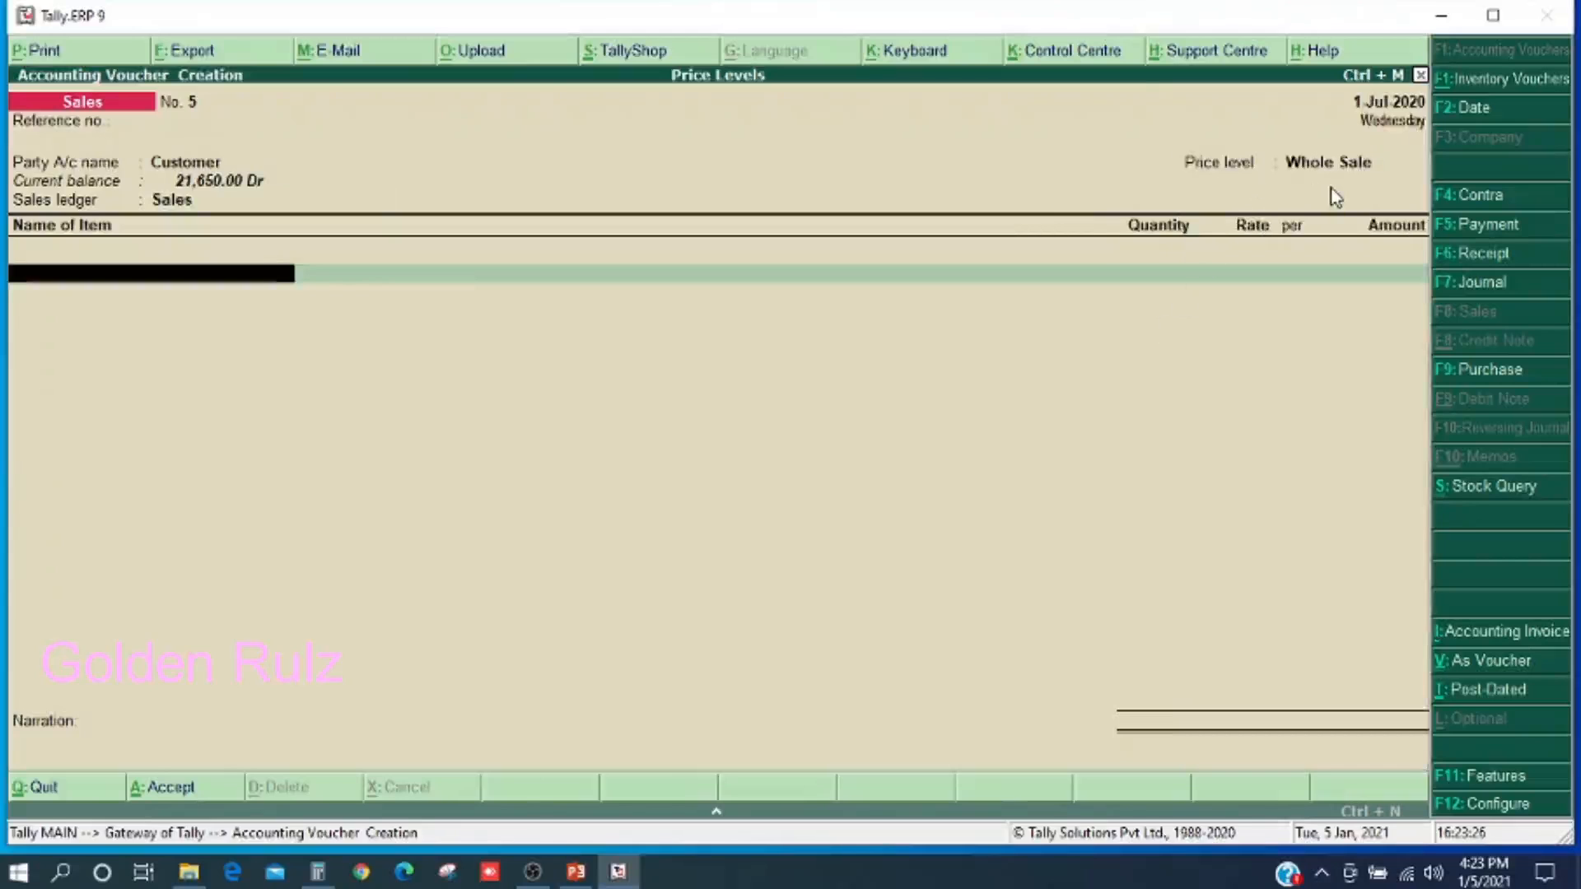
- Go back to the voucher's party name and accept the same party details and Sales ledger again
key(BackSpace)
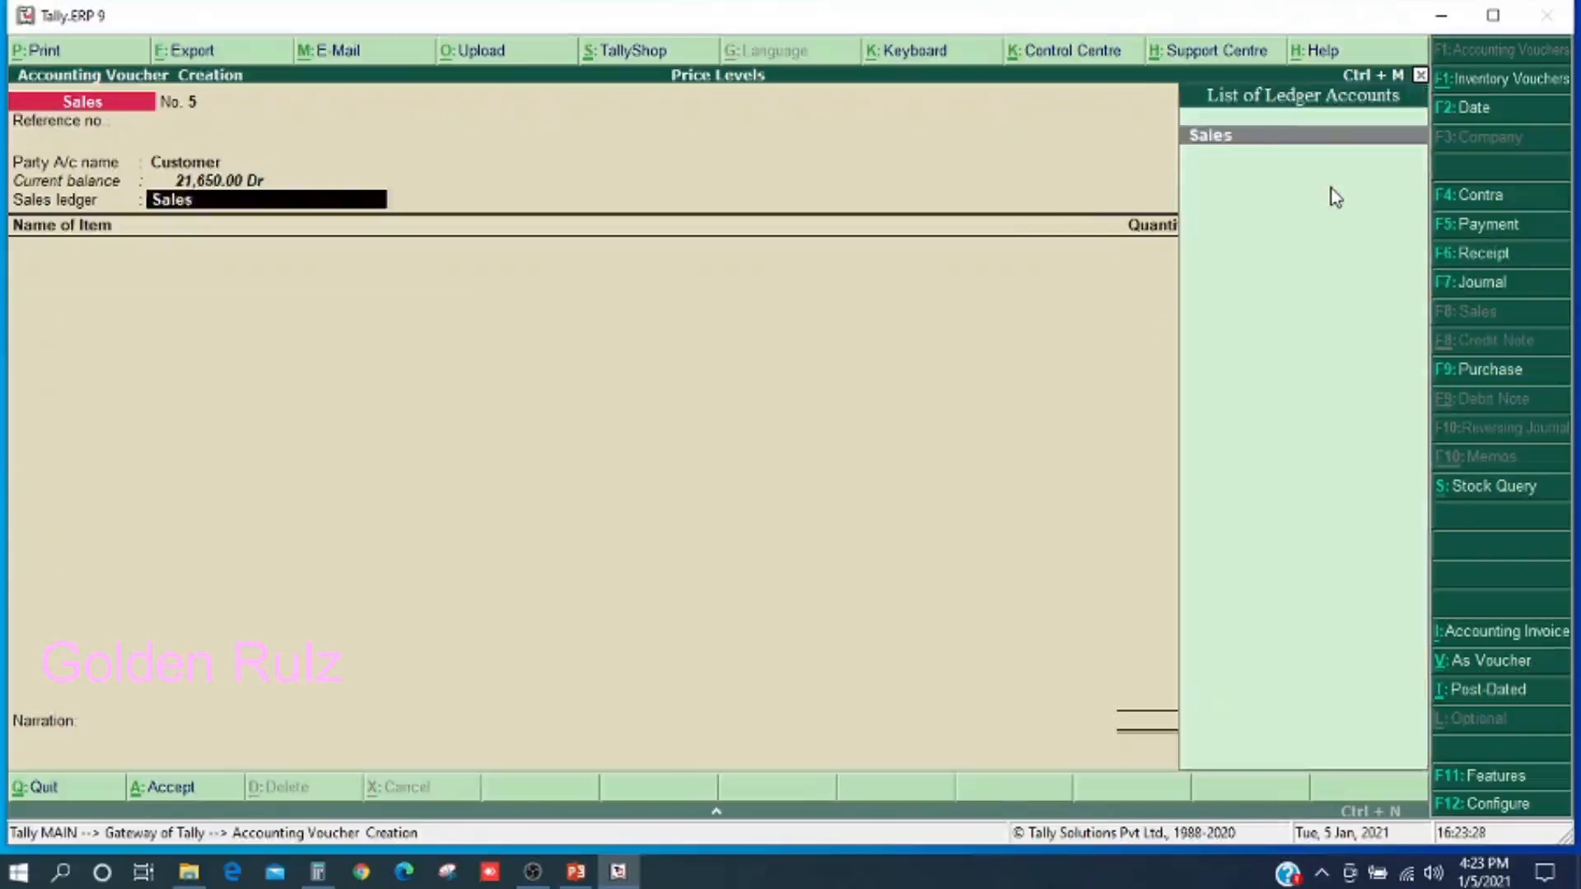
key(BackSpace)
key(Return)
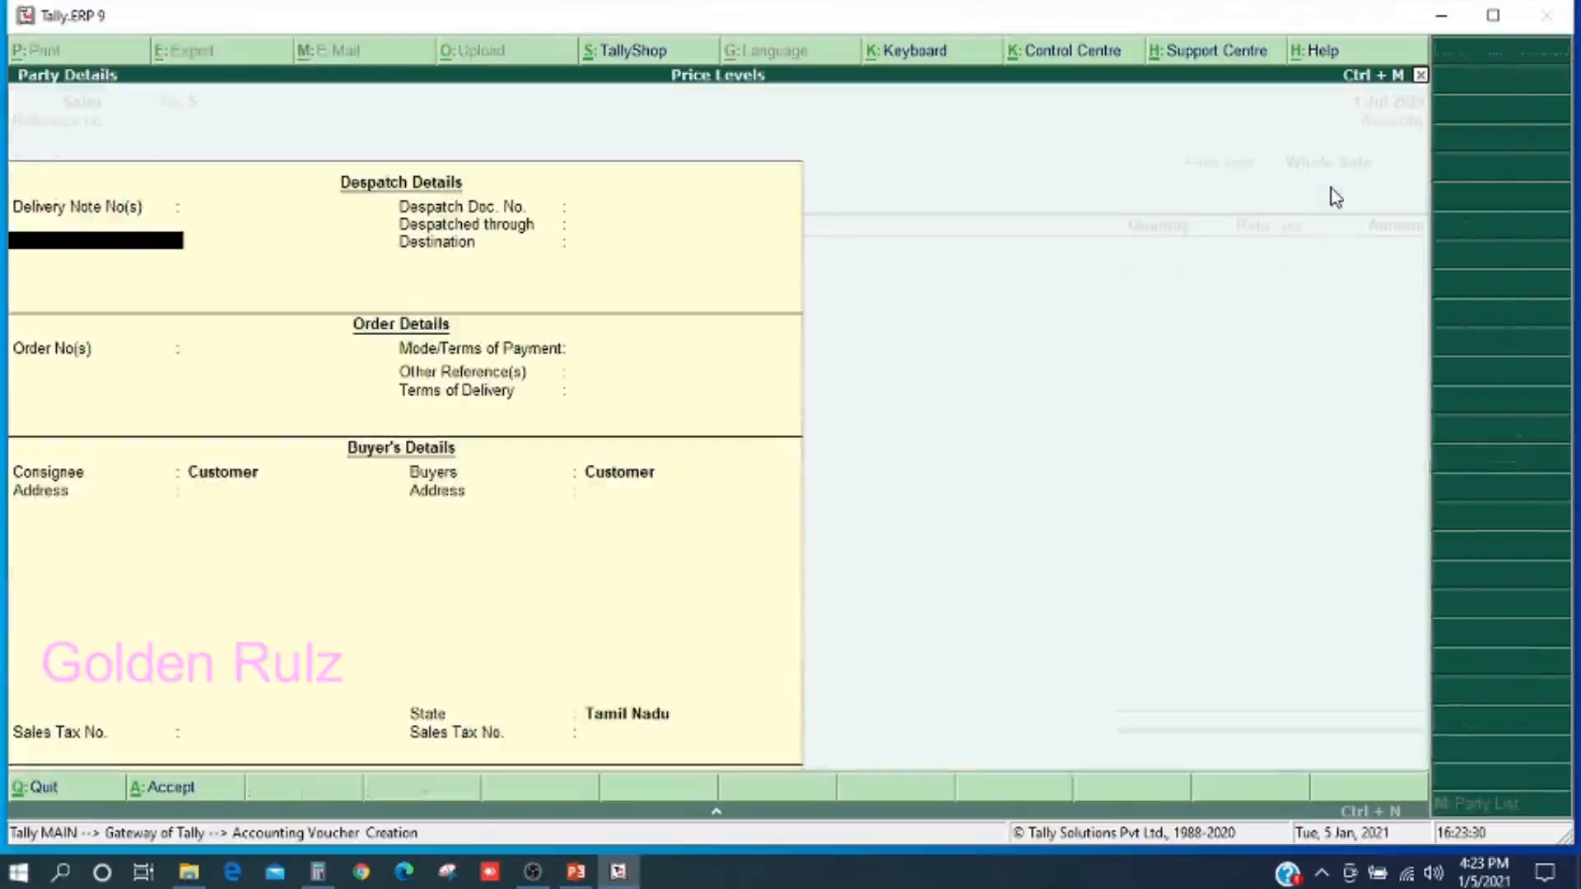
key(Return)
key(Return)
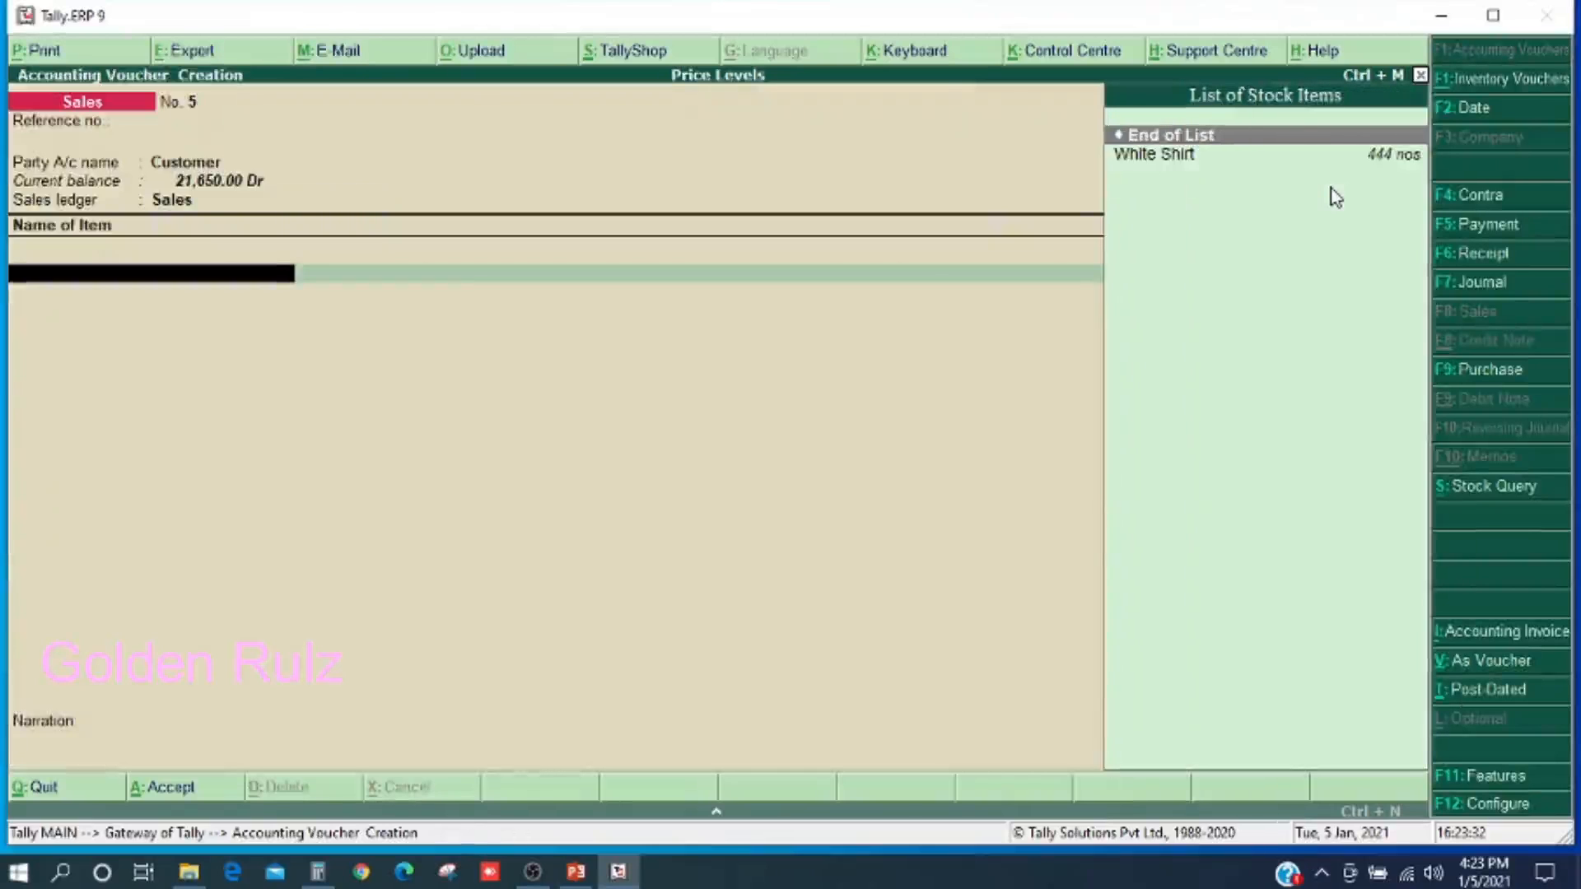
- Add 50 nos of White Shirt to the 1-Jul-2020 voucher, keeping the Whole Sale price list rate
key(Down)
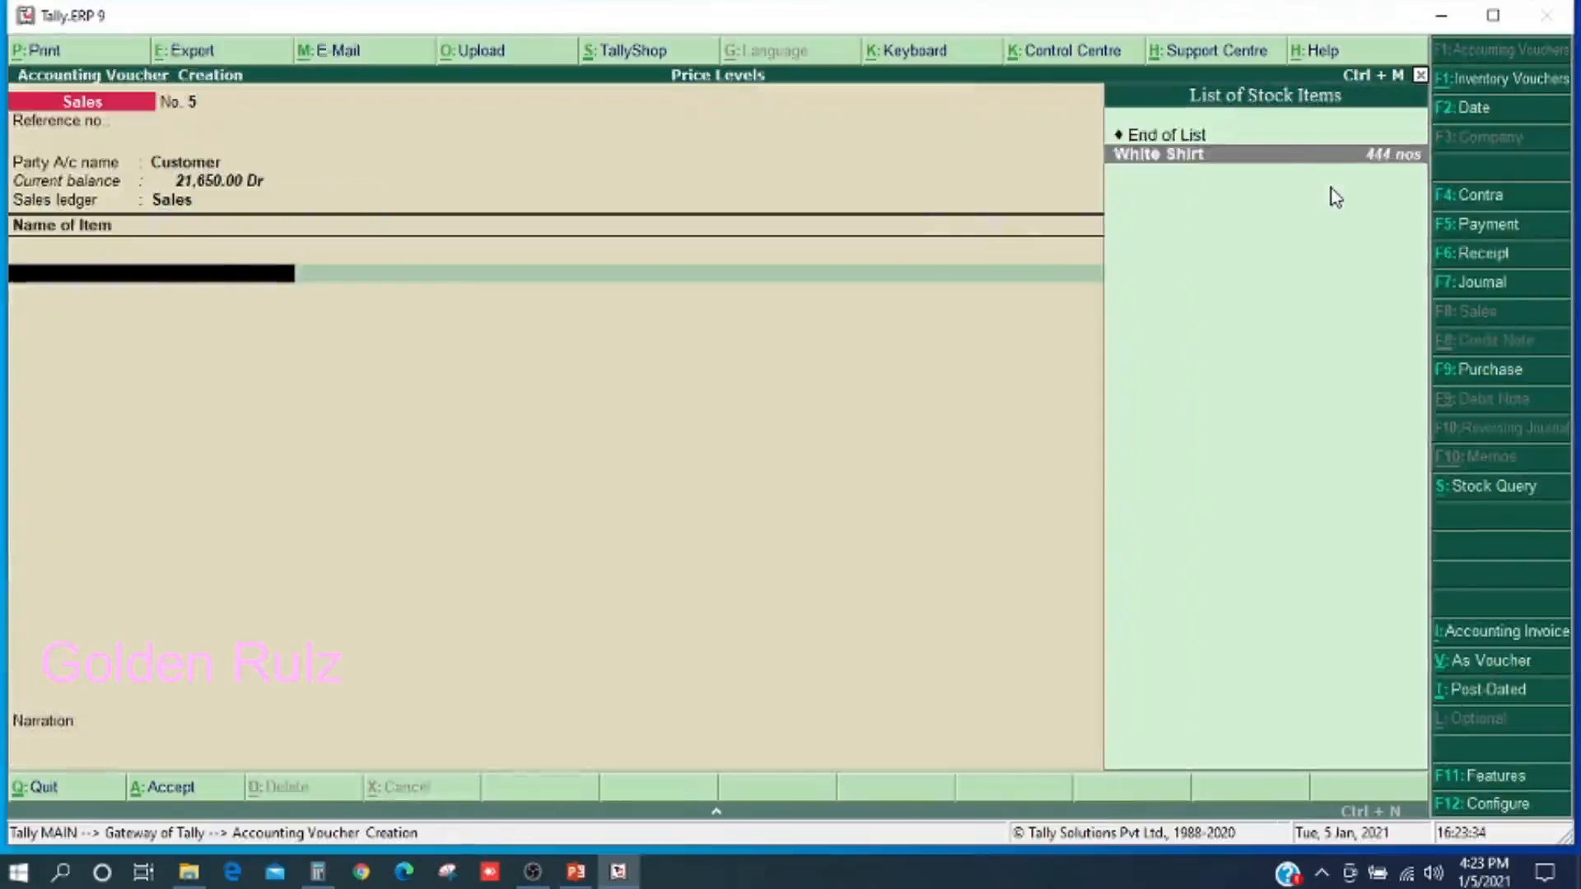
key(Return)
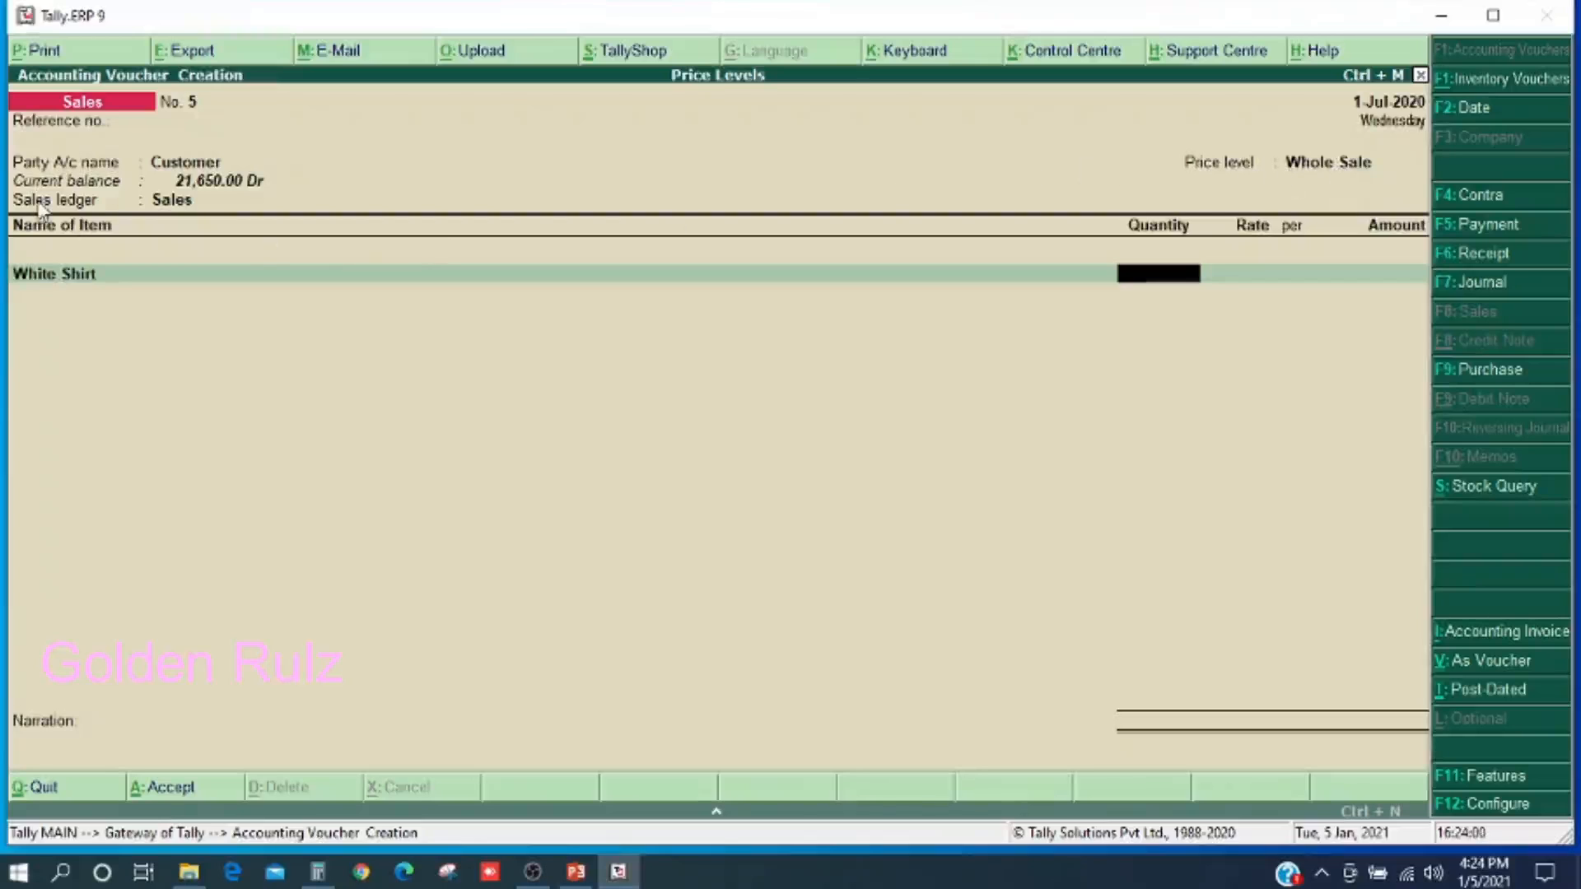
text(50)
key(Return)
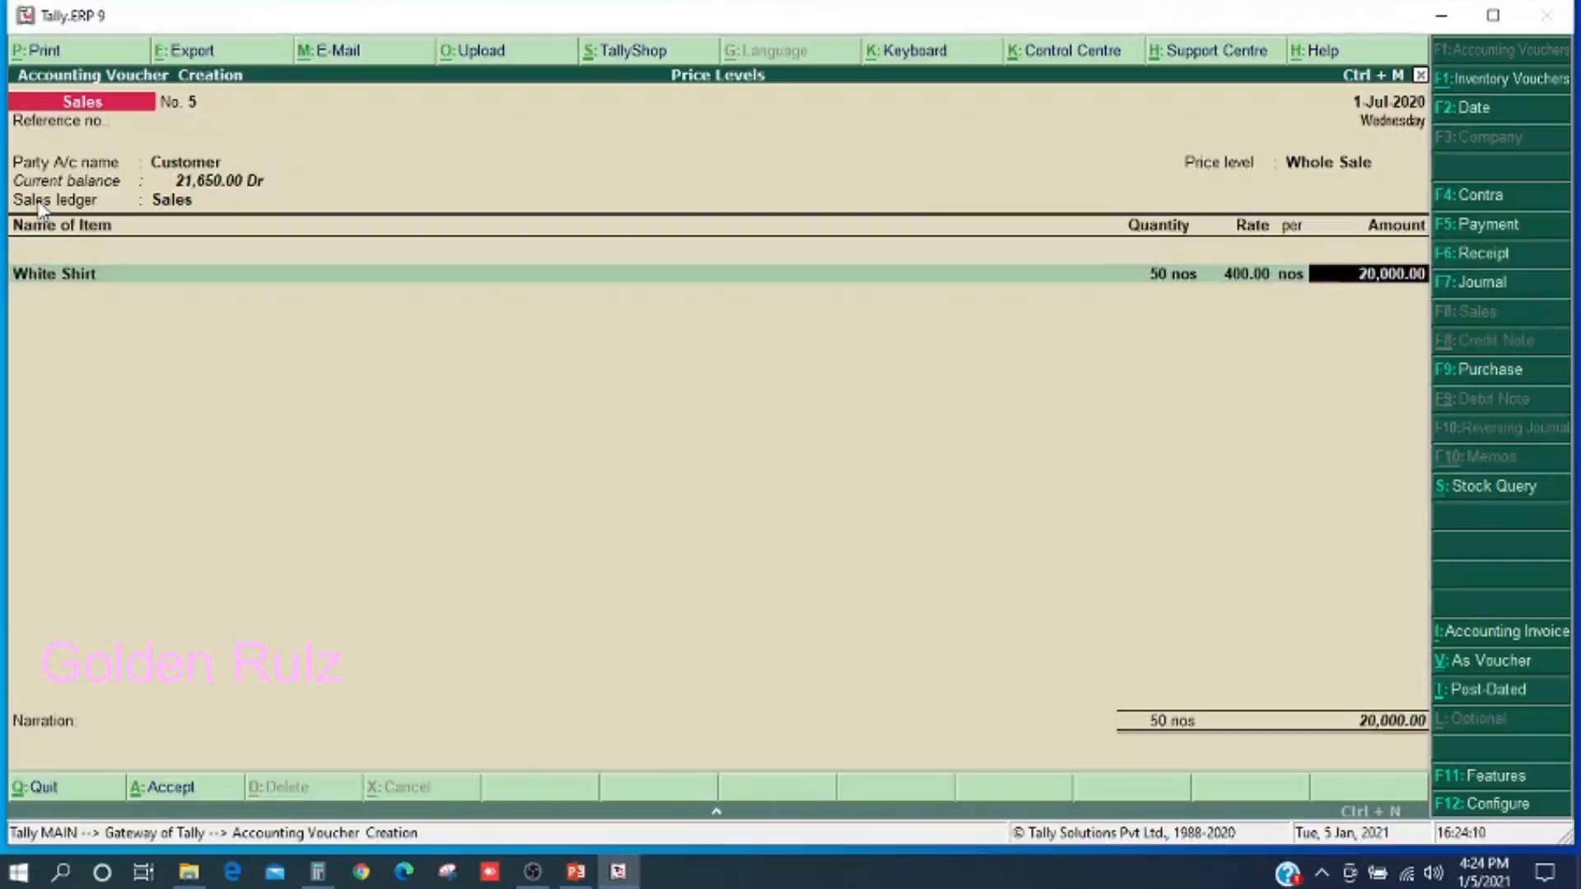
key(Return)
- Finish the item list with the default bill reference, save the 1-Jul-2020 sales voucher and leave voucher entry
key(Return)
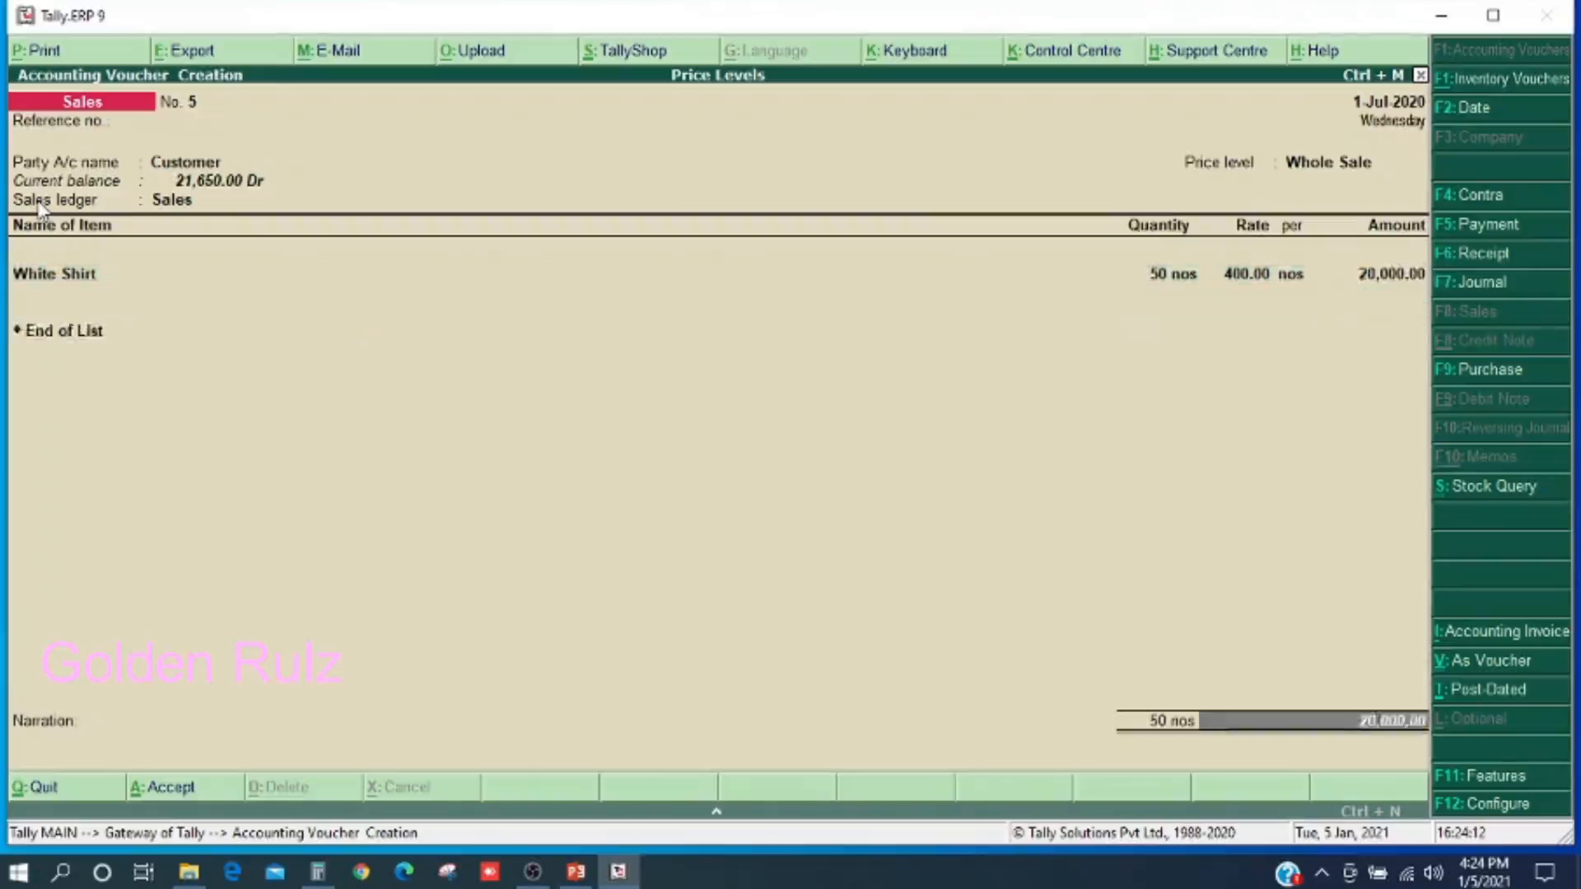
key(Return)
key(Return)
key(Return)
key(Return)
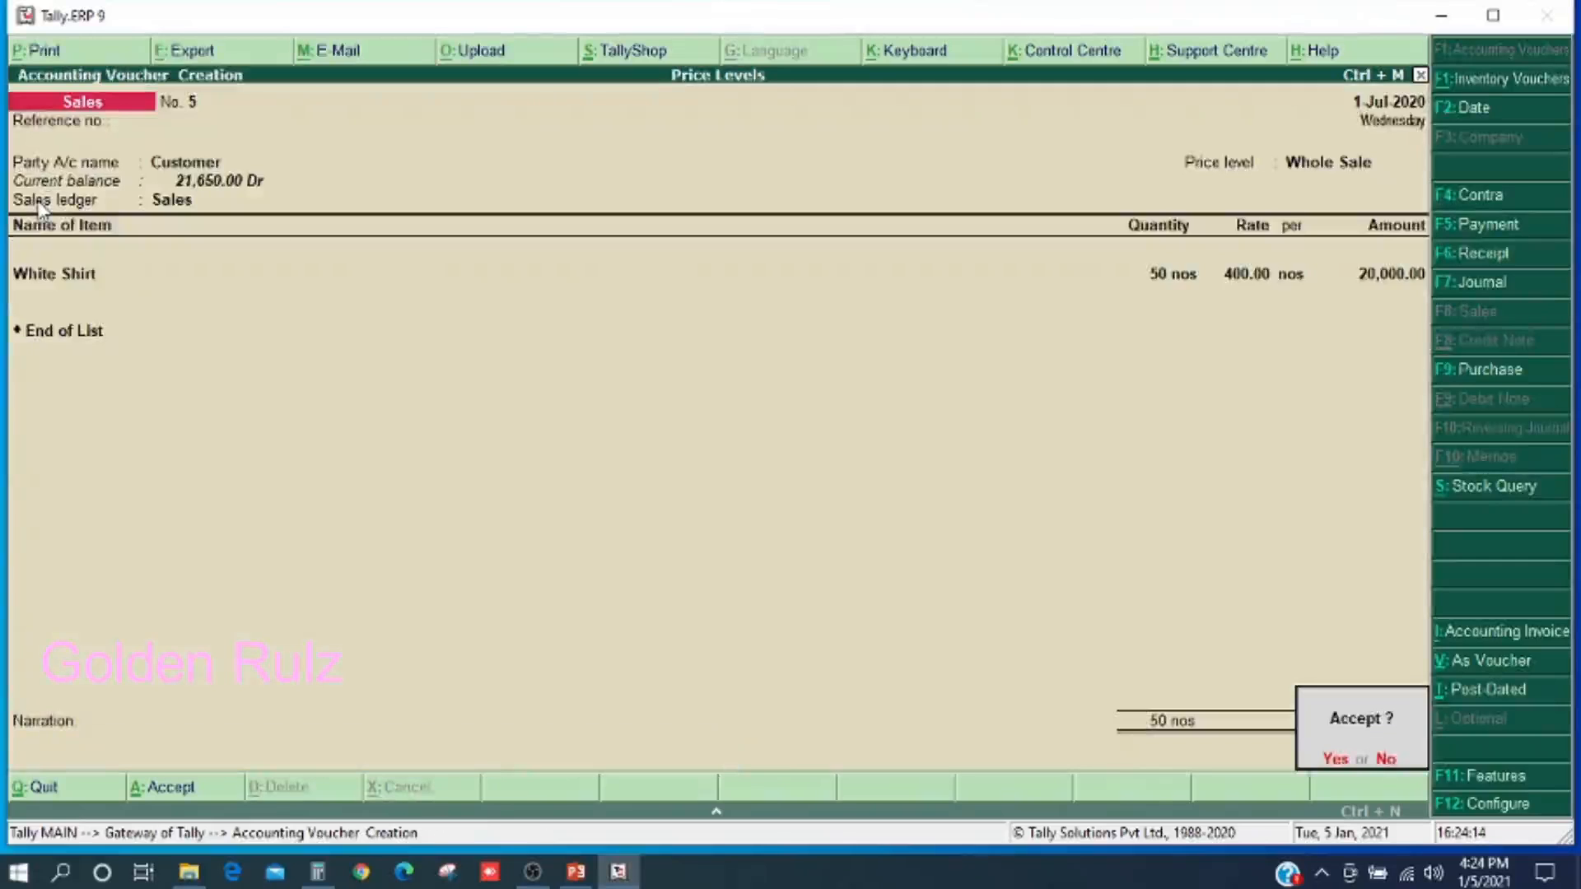
key(Return)
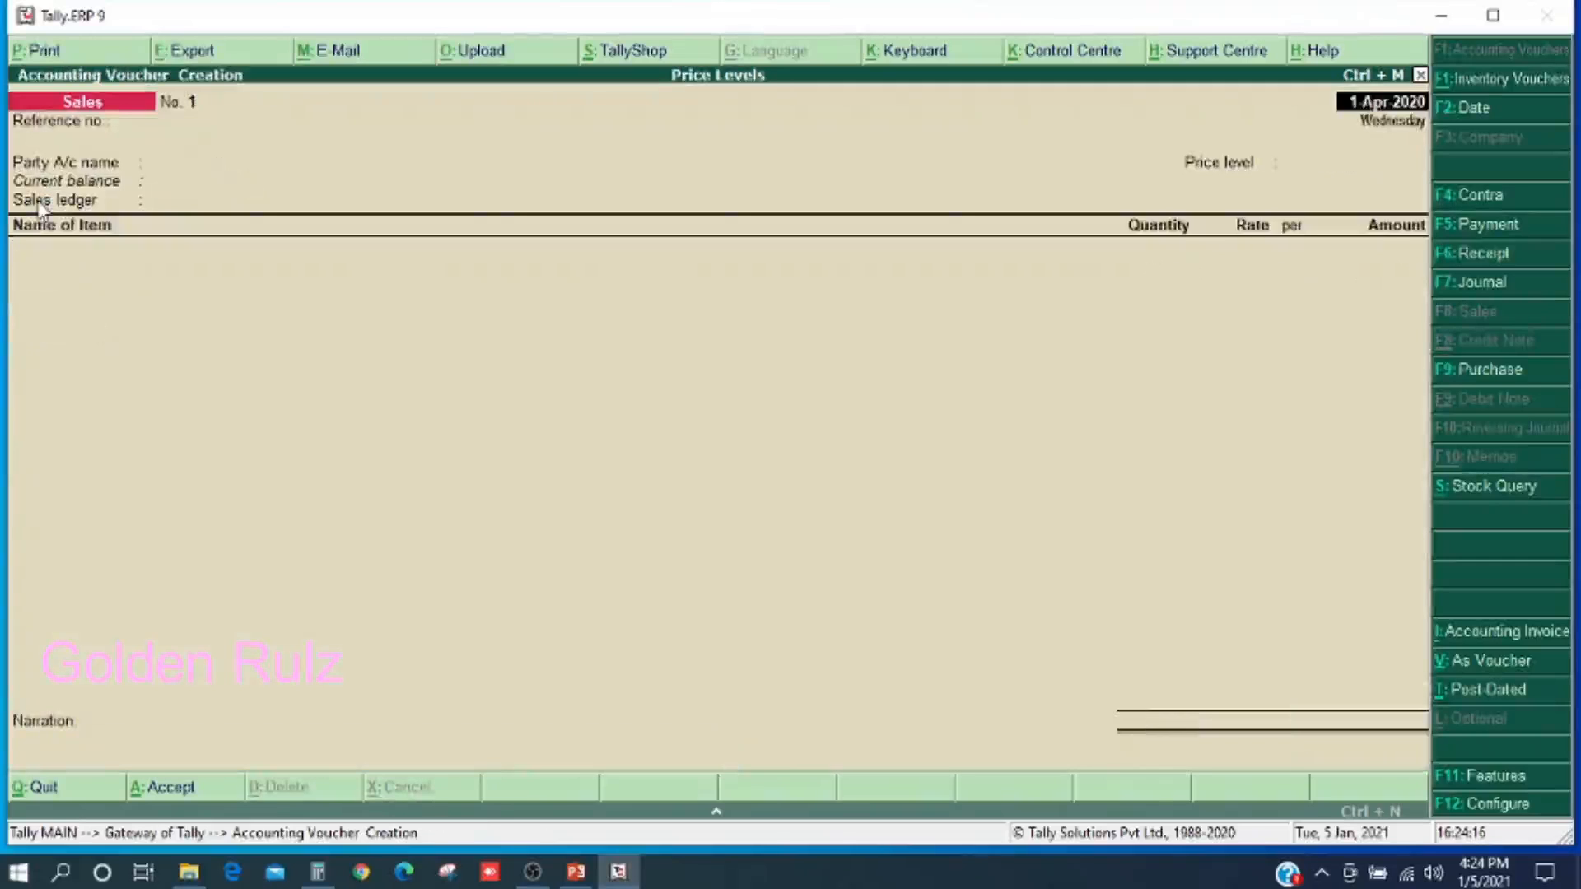
key(Escape)
key(Return)
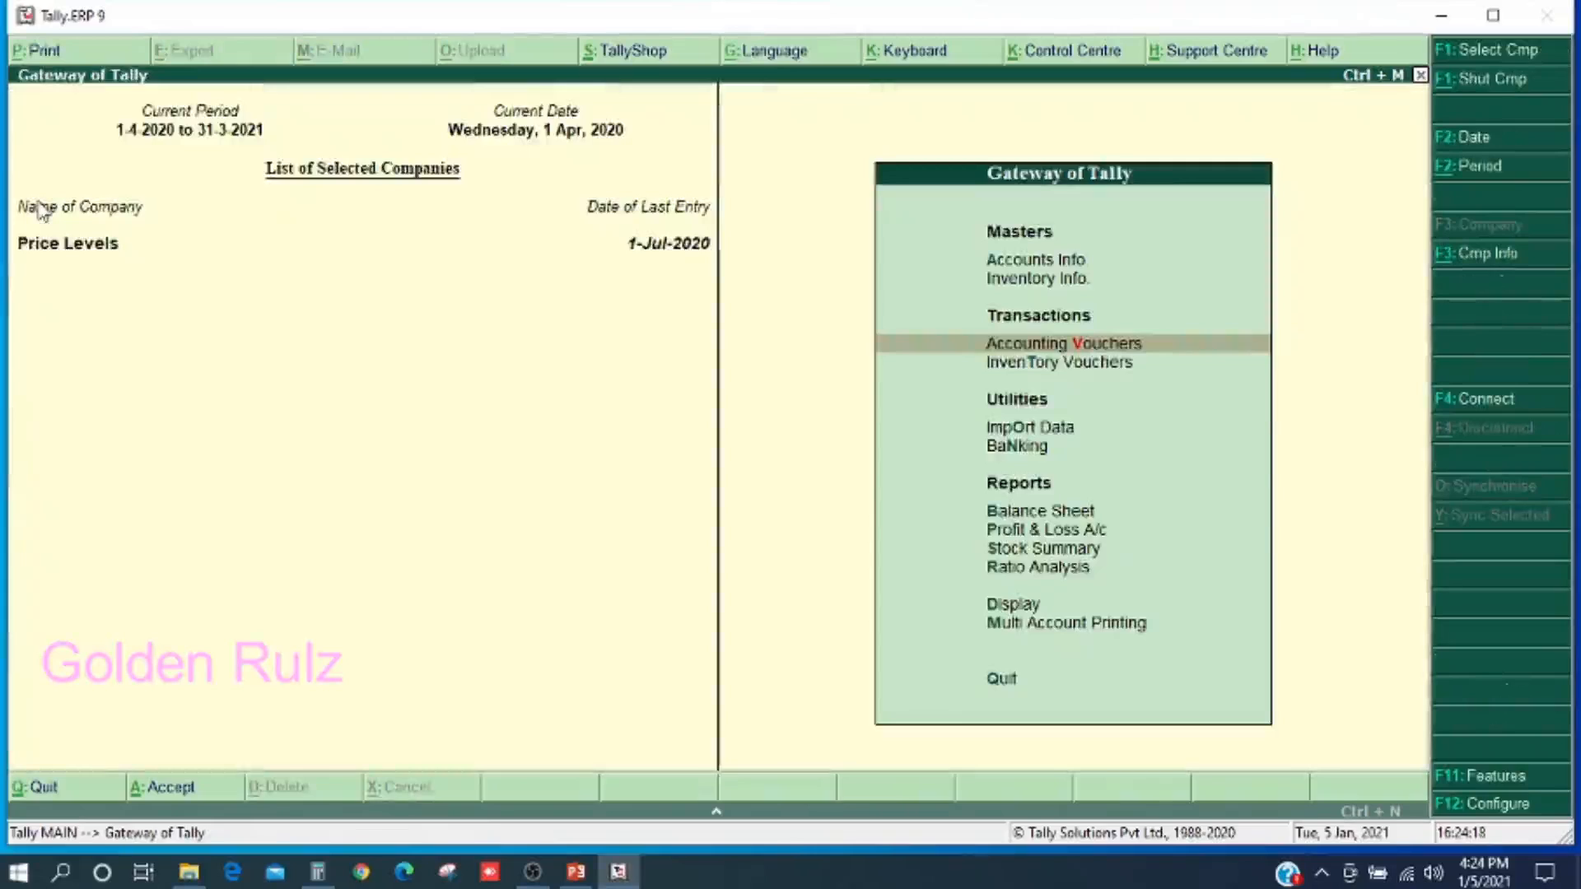